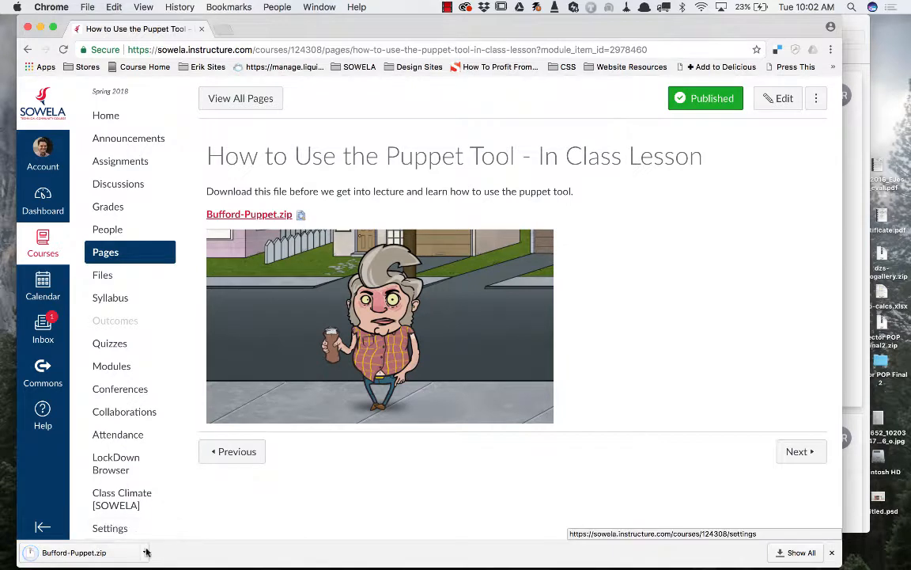
# Switch to Finder to locate the downloaded Bufford-Puppet.zip archive
pyautogui.click(145, 552)
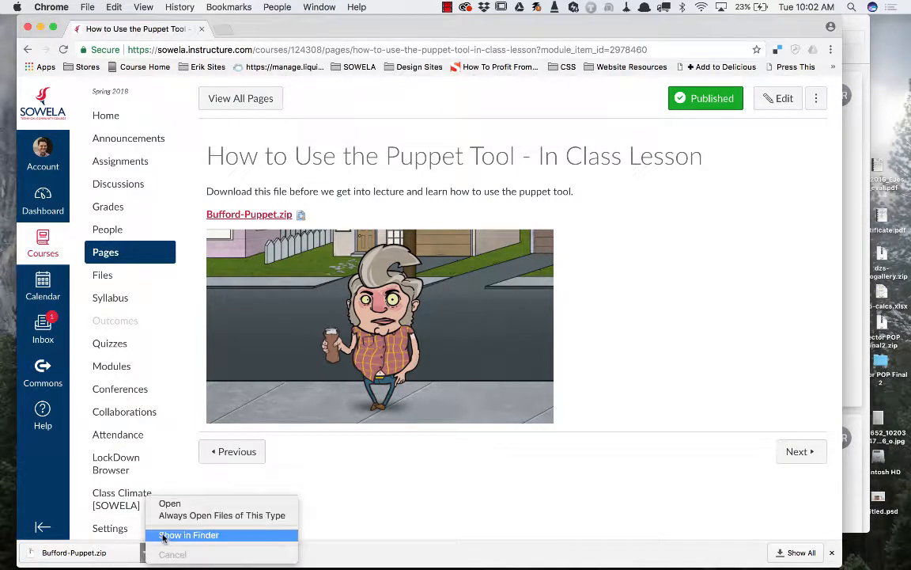
pyautogui.click(169, 535)
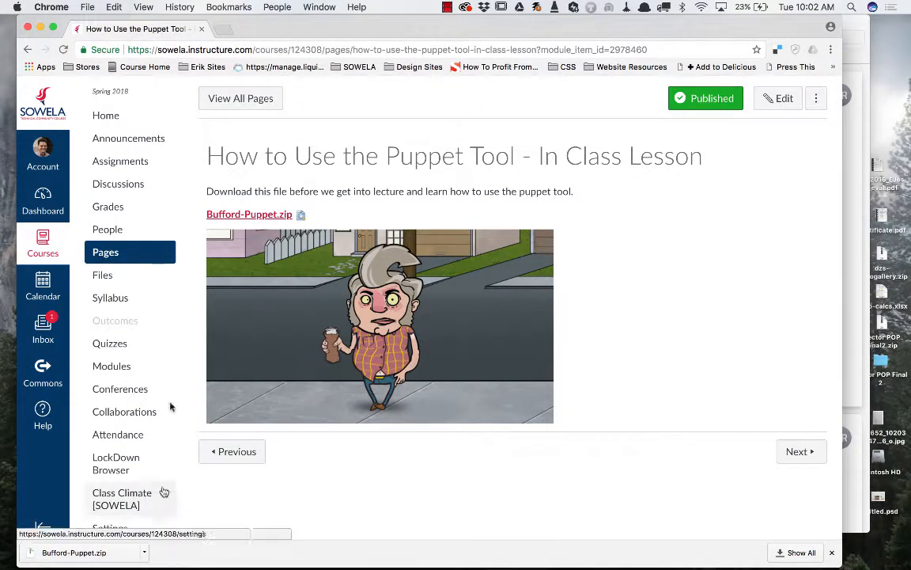
pyautogui.click(145, 552)
pyautogui.click(169, 536)
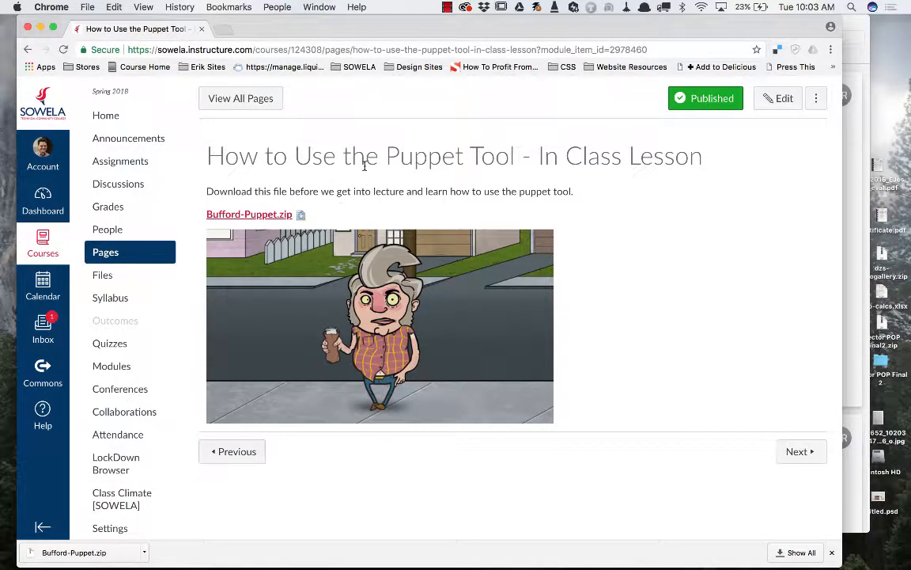
pyautogui.moveTo(272, 25)
pyautogui.mouseDown()
pyautogui.moveTo(270, 198)
pyautogui.moveTo(270, 42)
pyautogui.moveTo(274, 156)
pyautogui.moveTo(289, 28)
pyautogui.mouseUp()
pyautogui.click(63, 22)
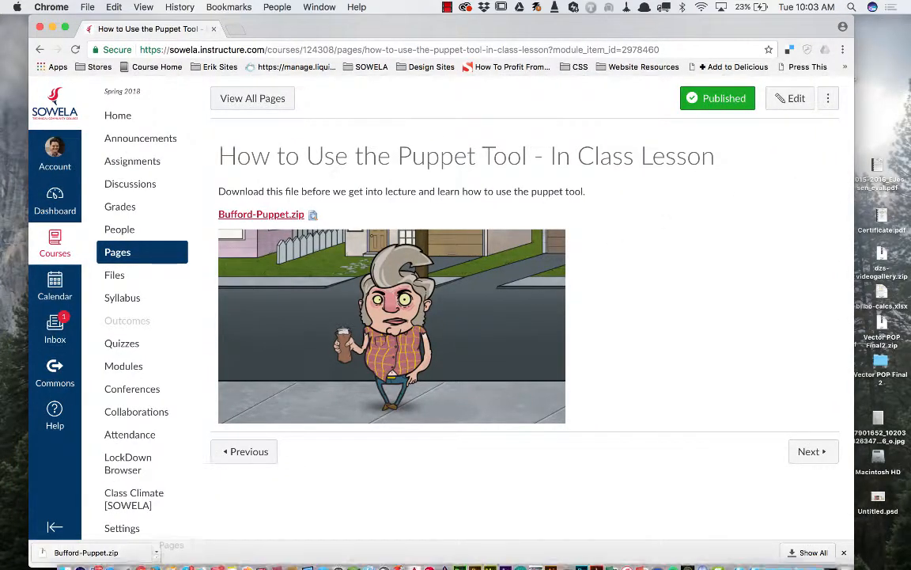
pyautogui.click(157, 552)
pyautogui.click(177, 535)
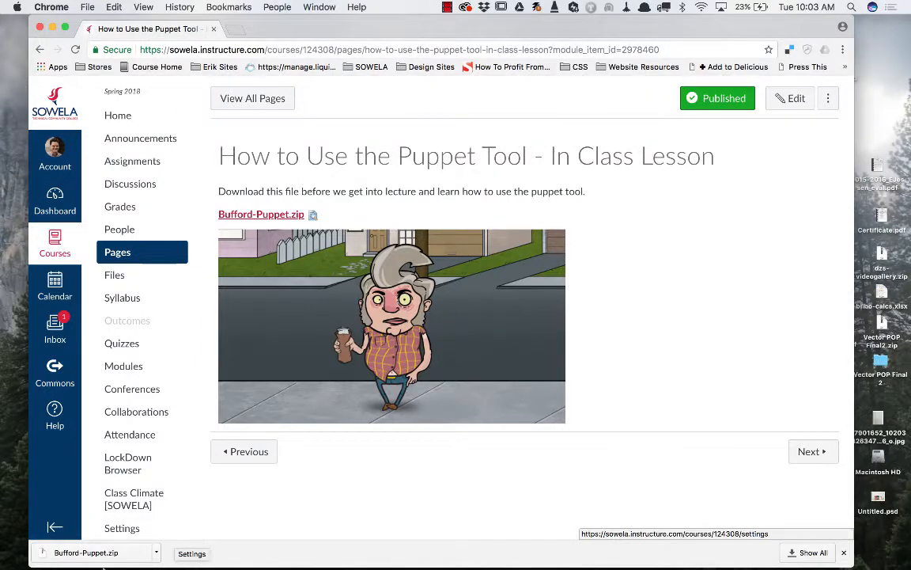
pyautogui.moveTo(63, 566)
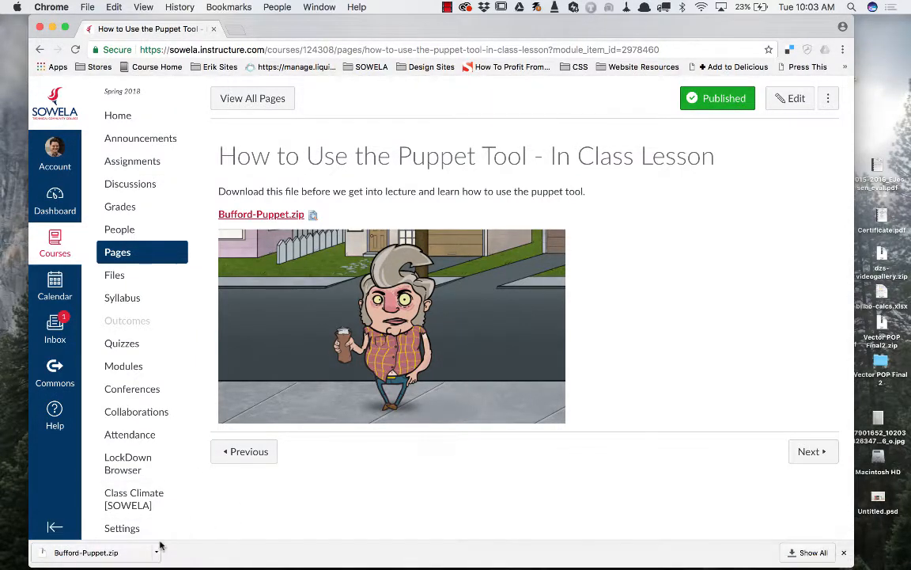
pyautogui.click(157, 552)
pyautogui.click(174, 536)
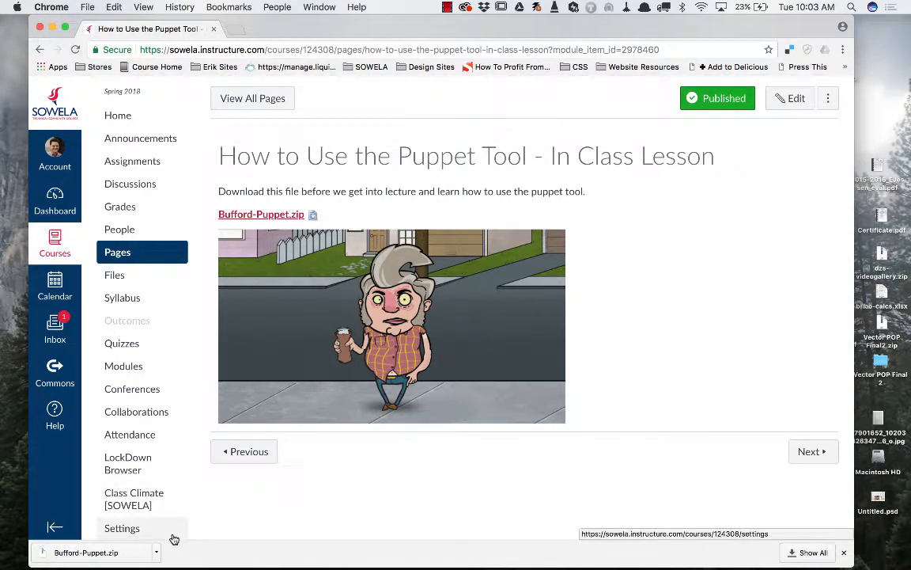
pyautogui.click(64, 559)
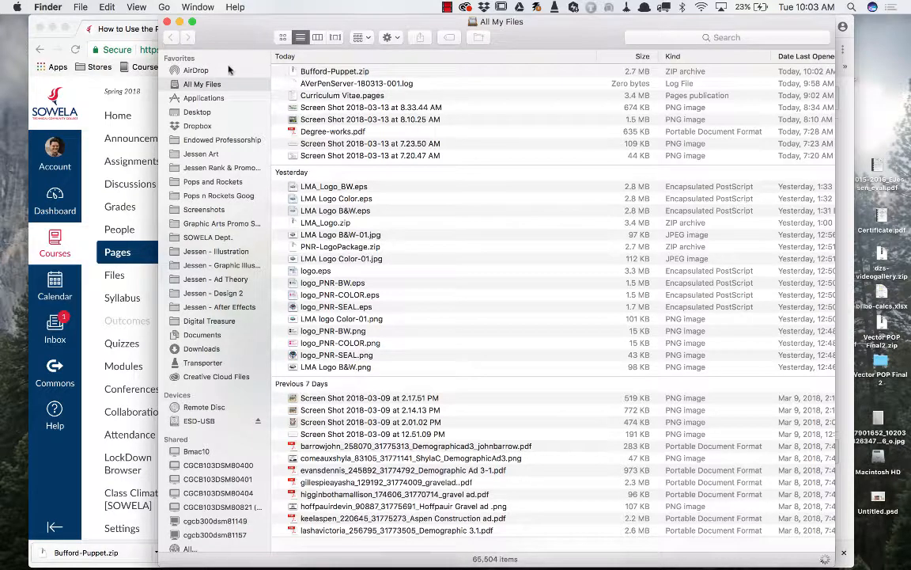
# Extract the Bufford-Puppet.zip archive from the list of recent files
pyautogui.click(261, 70)
pyautogui.click(224, 83)
pyautogui.doubleClick(292, 71)
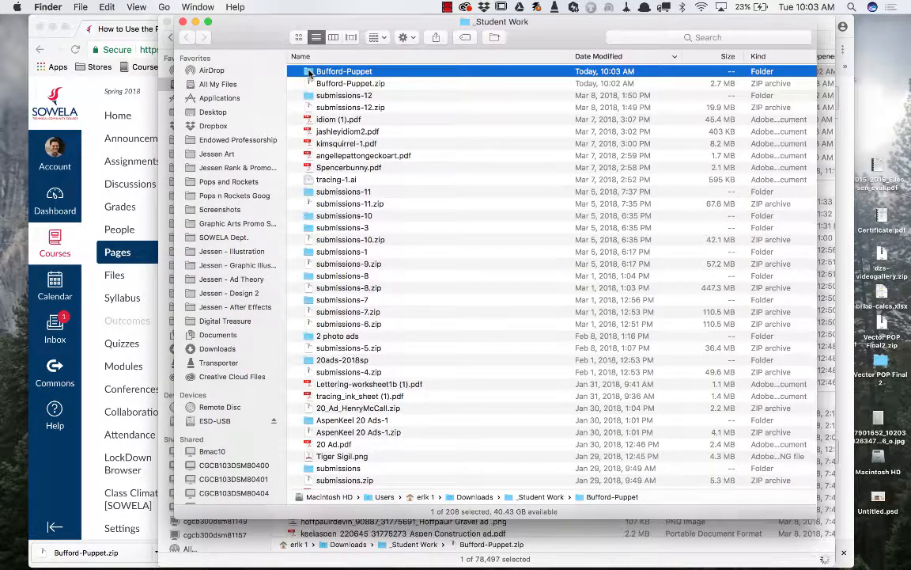
# Open the Bufford-puppet.aep project from the extracted Bufford-Puppet folder and dismiss the Hazel update and disk cache dialogs
pyautogui.doubleClick(309, 72)
pyautogui.click(311, 85)
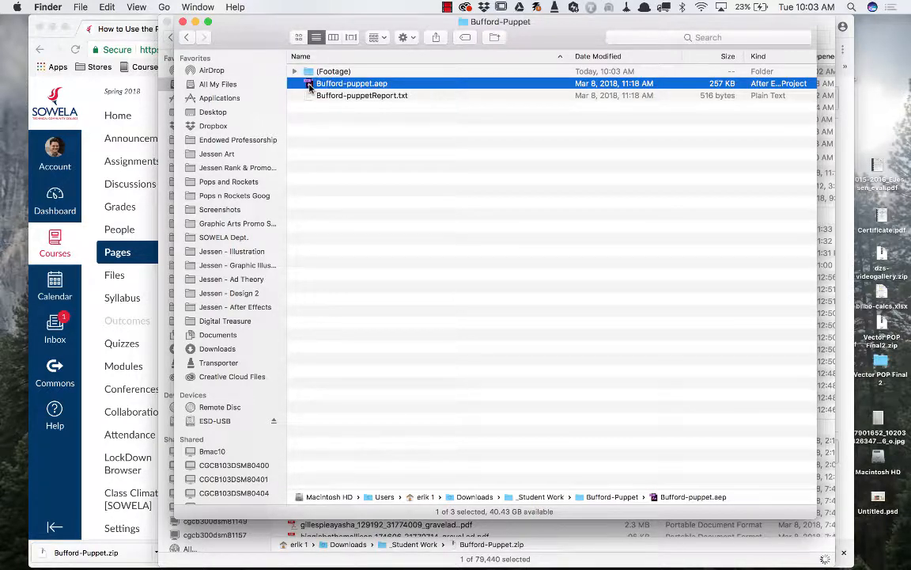
pyautogui.doubleClick(310, 85)
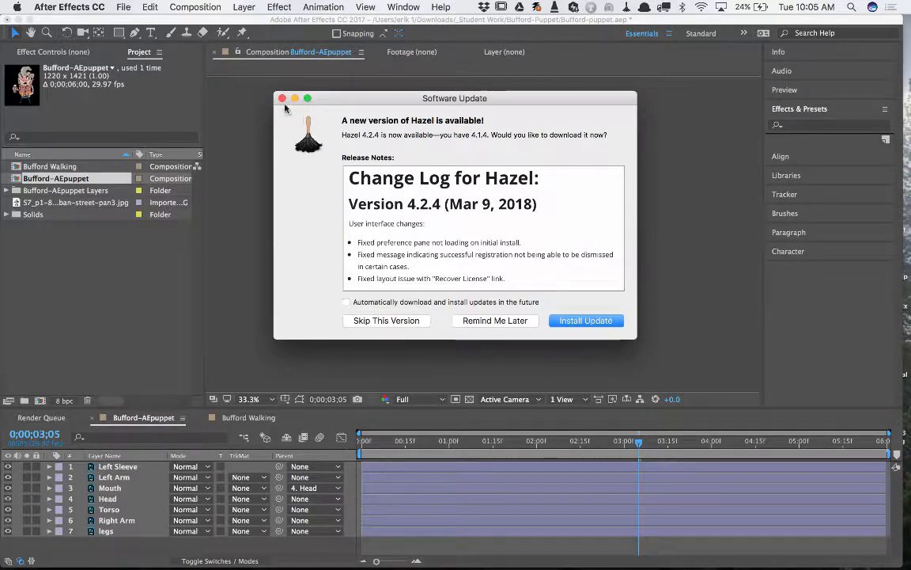
pyautogui.click(283, 99)
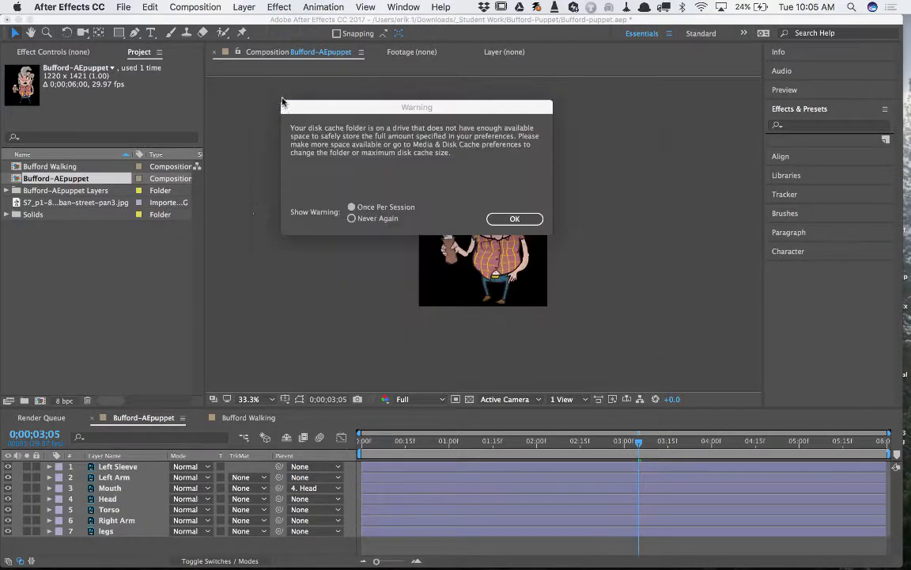
pyautogui.click(515, 219)
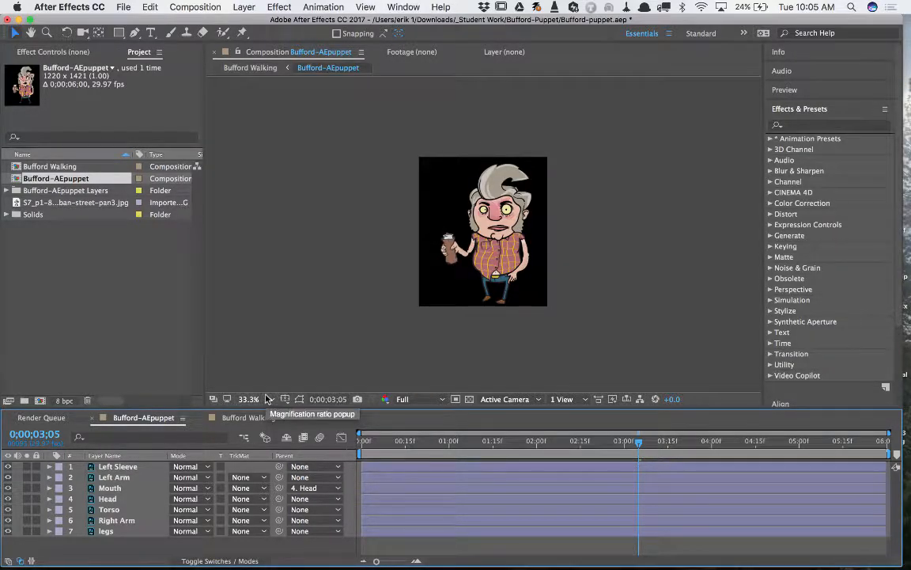
# Open the Bufford Walking composition and preview its animation from the first frame
pyautogui.click(61, 167)
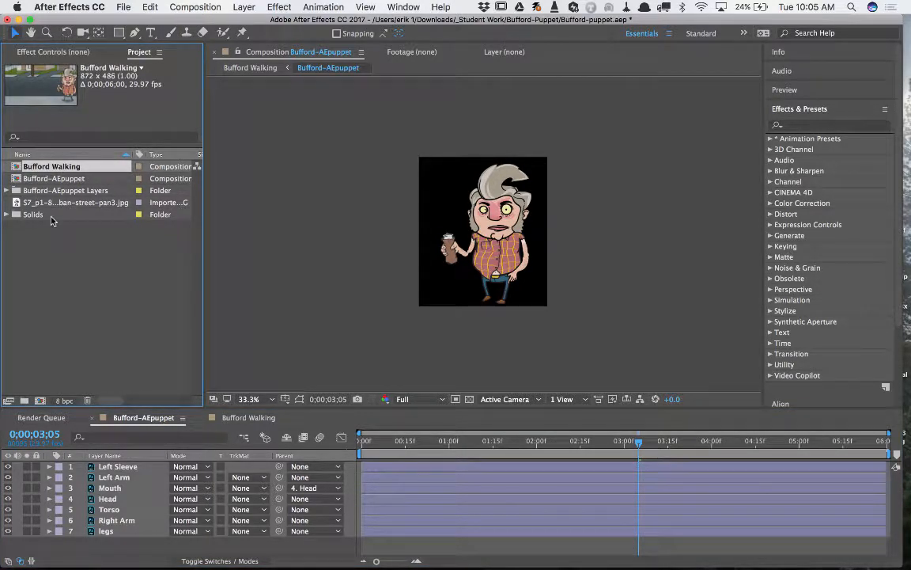
pyautogui.doubleClick(17, 167)
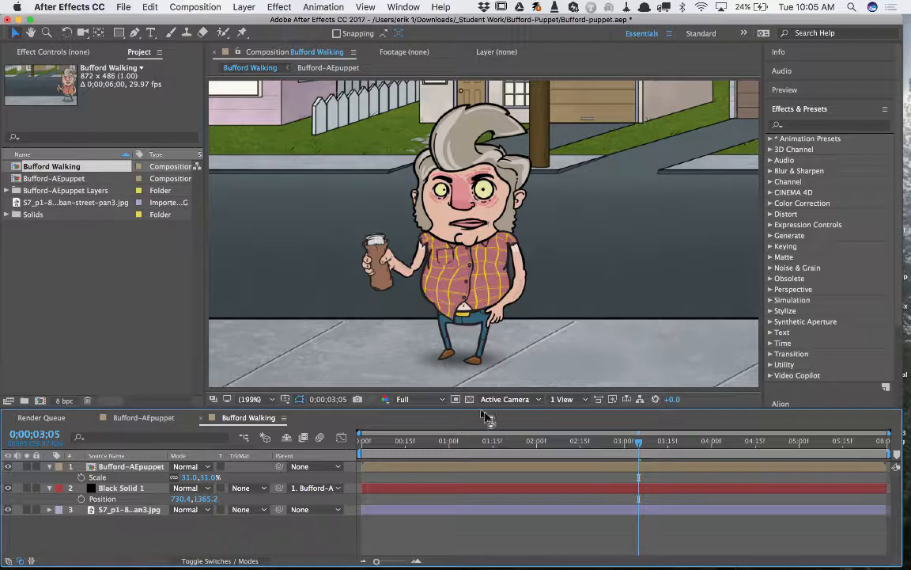
pyautogui.moveTo(515, 442); pyautogui.dragTo(288, 440)
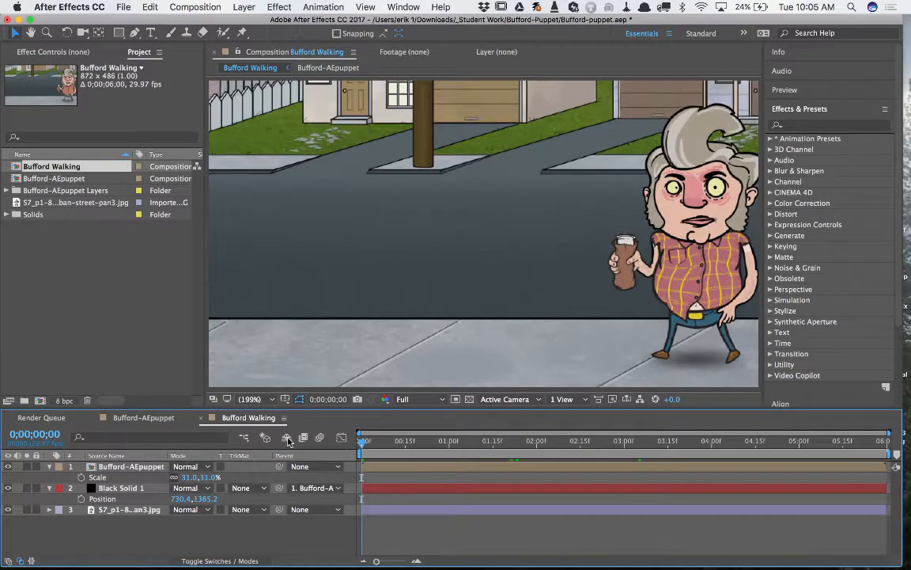
pyautogui.press('space')
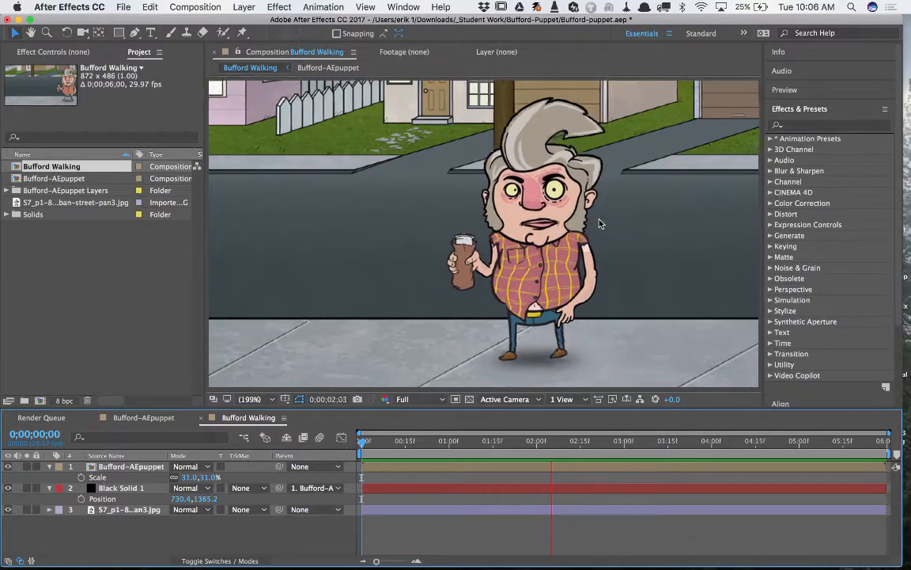
# Open the Bufford-AEpuppet composition and play the puppet's animation up close
pyautogui.doubleClick(18, 179)
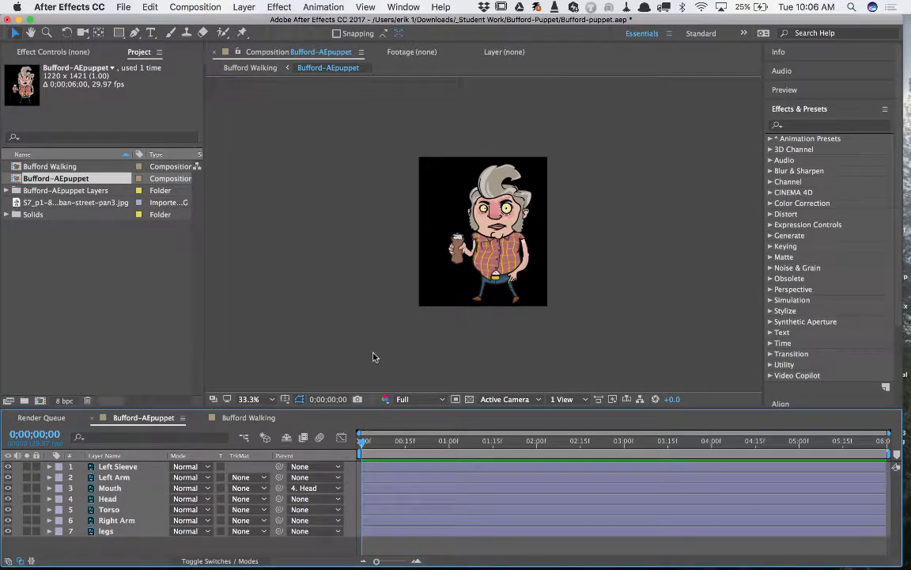
pyautogui.scroll(2, 451, 242)
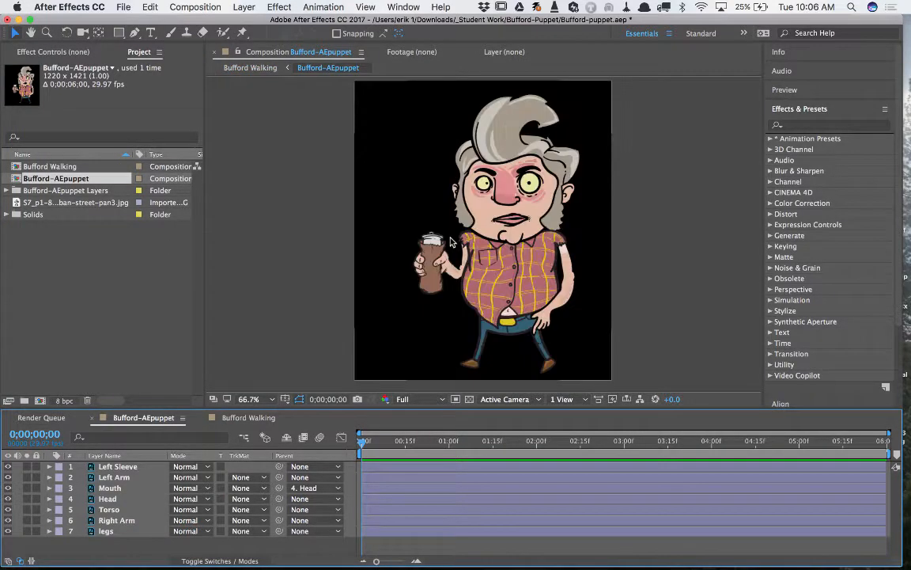
pyautogui.press('space')
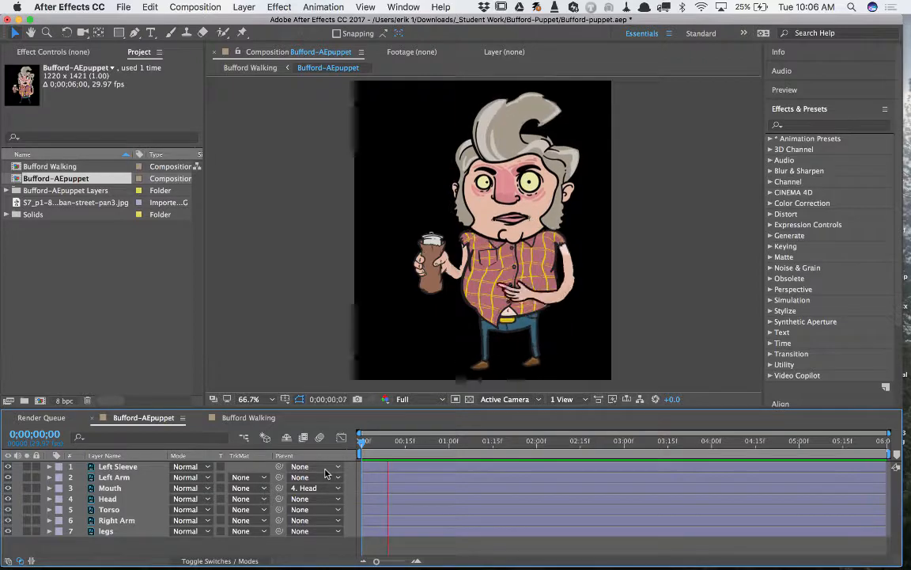
pyautogui.press('space')
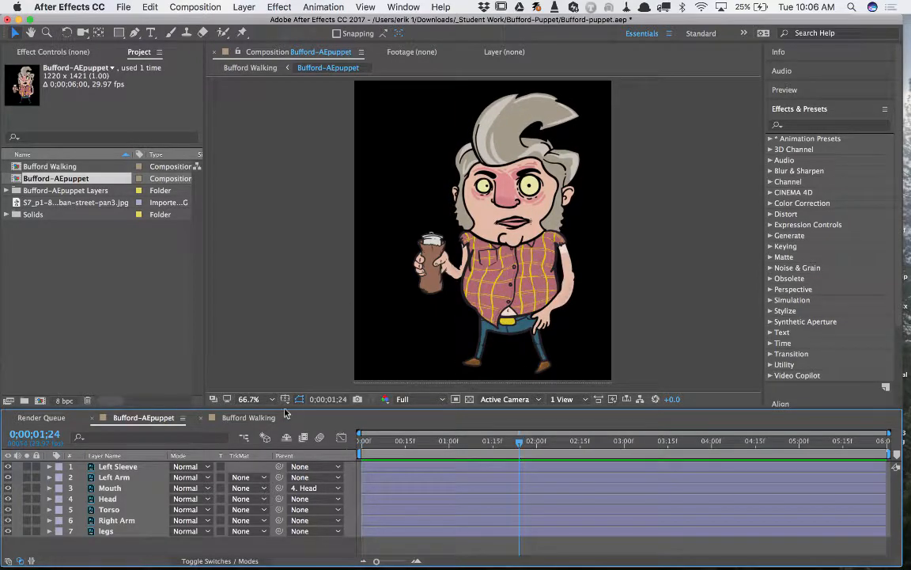
# Make the timeline area slightly taller while keeping the whole character in view, and clear the project item selection
pyautogui.moveTo(285, 407); pyautogui.dragTo(277, 260)
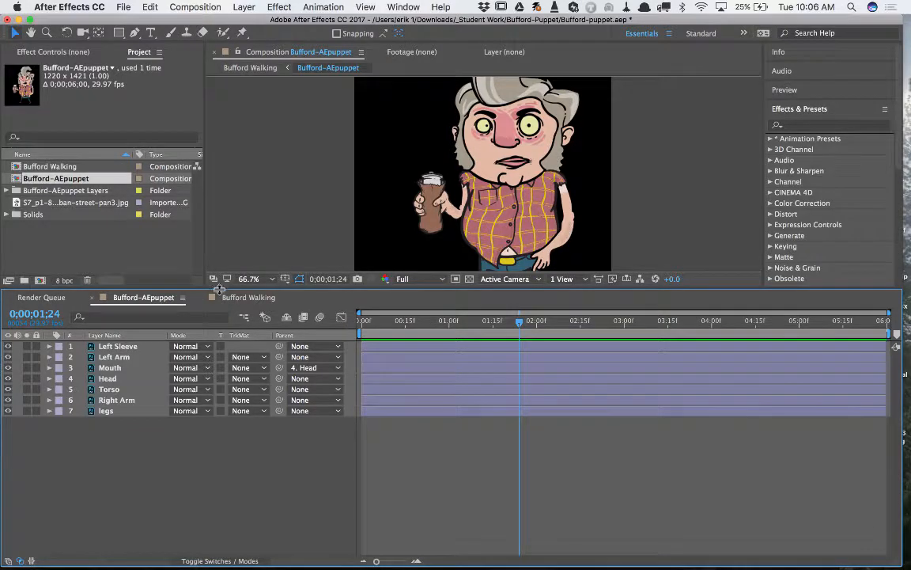
pyautogui.moveTo(219, 289); pyautogui.dragTo(219, 312)
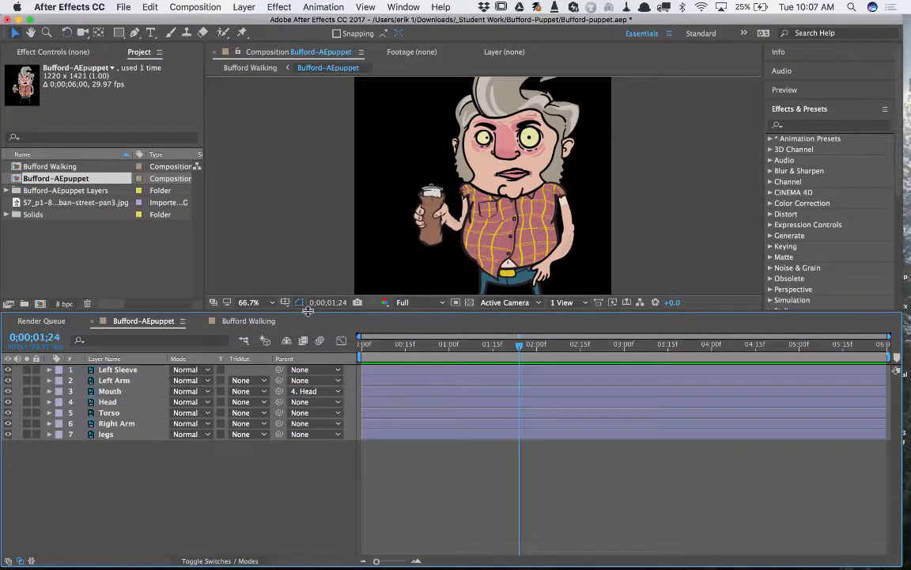
pyautogui.moveTo(307, 311); pyautogui.dragTo(311, 380)
pyautogui.click(112, 287)
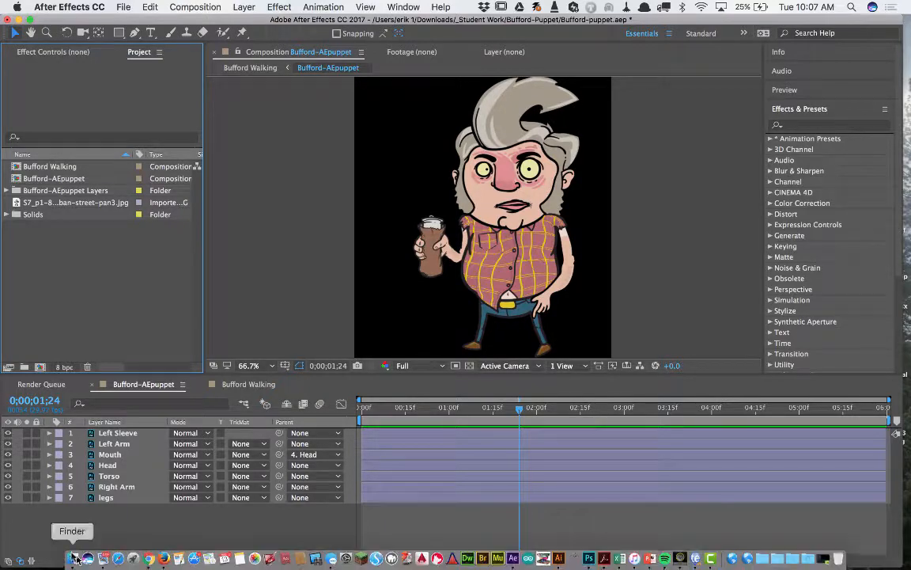
# Switch to Finder and open Bufford-AEpuppet.psd from the Bufford-AEpuppet Layers folder inside (Footage)
pyautogui.click(75, 556)
pyautogui.click(409, 187)
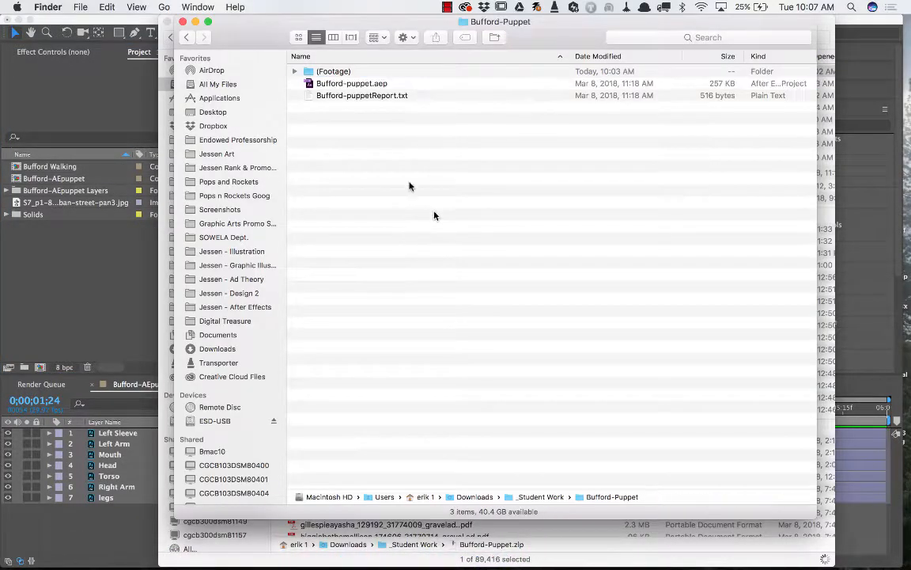
pyautogui.moveTo(258, 32); pyautogui.dragTo(245, 24)
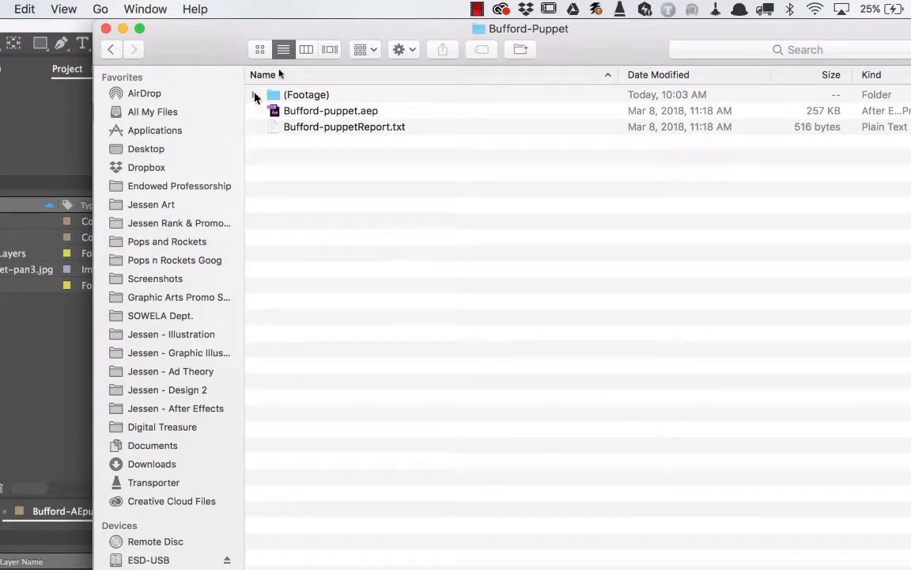
pyautogui.click(254, 95)
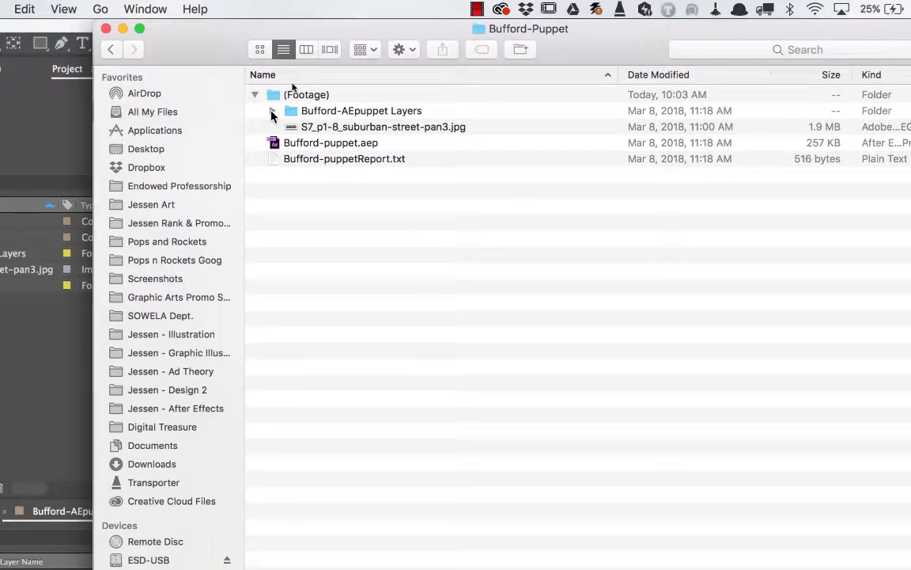
pyautogui.click(272, 112)
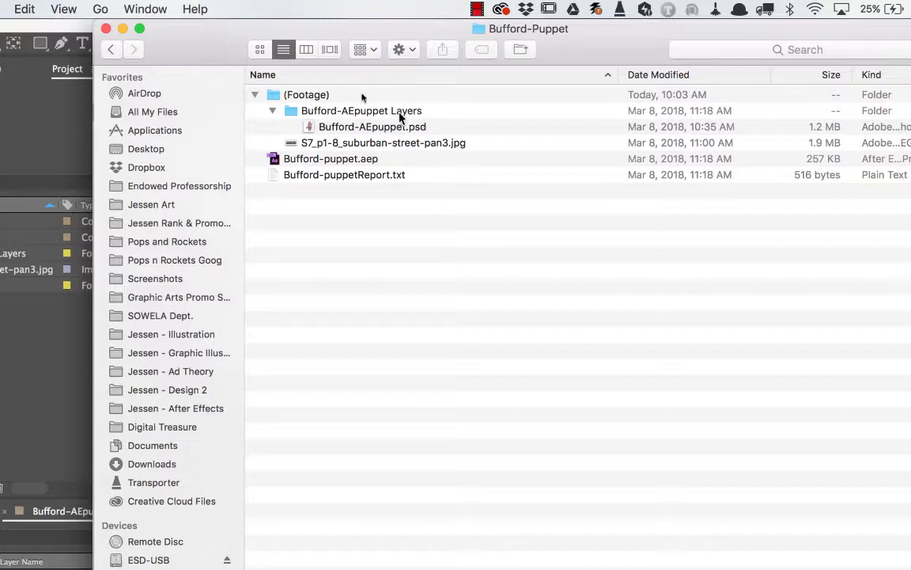
pyautogui.click(310, 132)
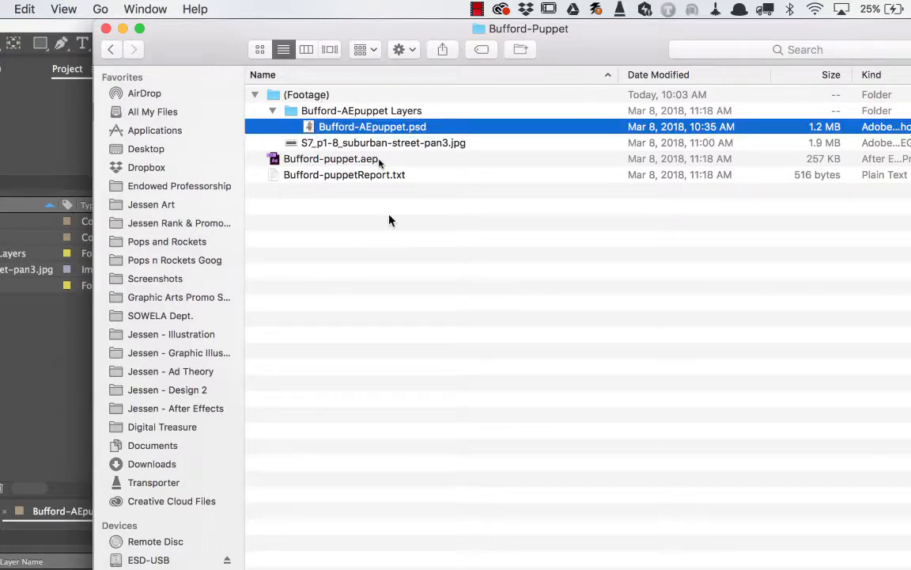
pyautogui.doubleClick(311, 130)
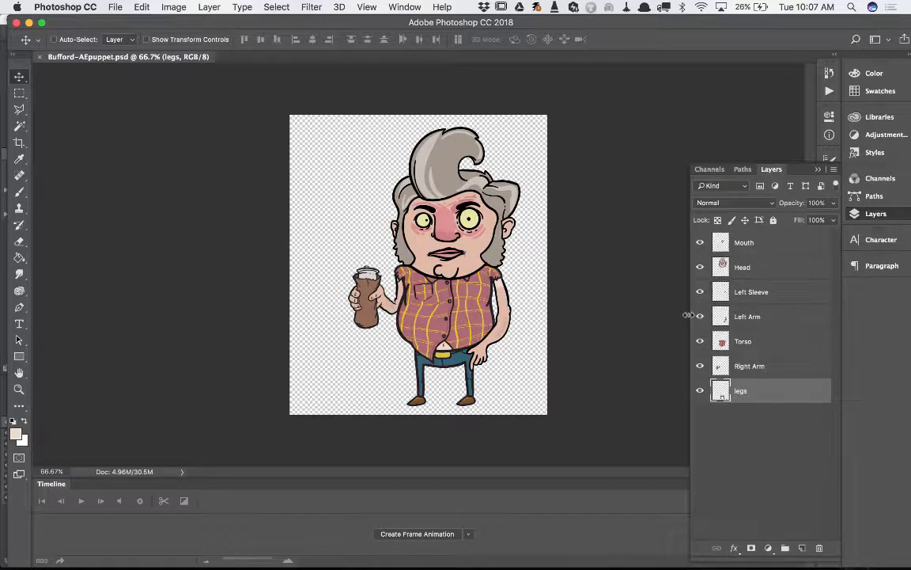
# Widen the Layers panel and set its thumbnails to the largest size to review the puppet's separate body-part layers
pyautogui.moveTo(689, 315); pyautogui.dragTo(647, 316)
pyautogui.click(834, 170)
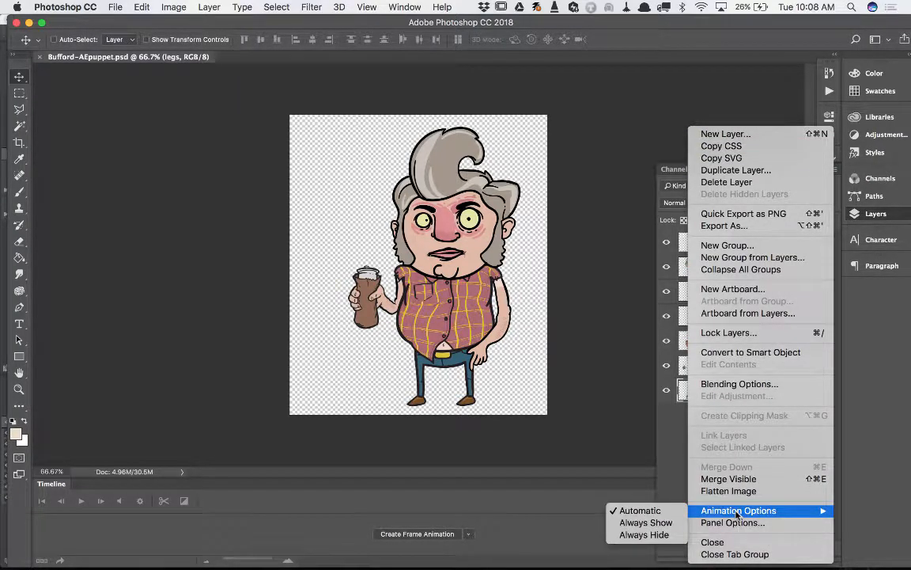
pyautogui.click(738, 523)
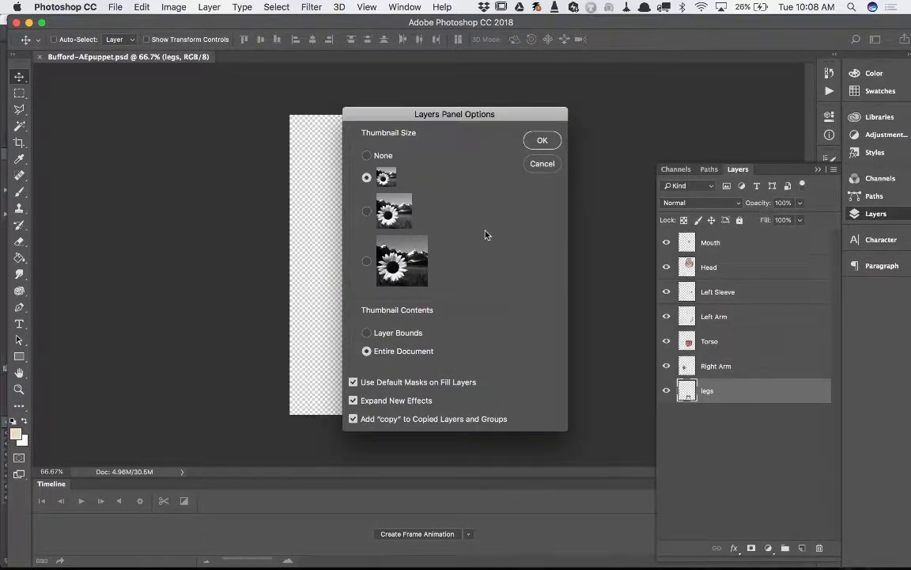
pyautogui.click(366, 262)
pyautogui.click(542, 140)
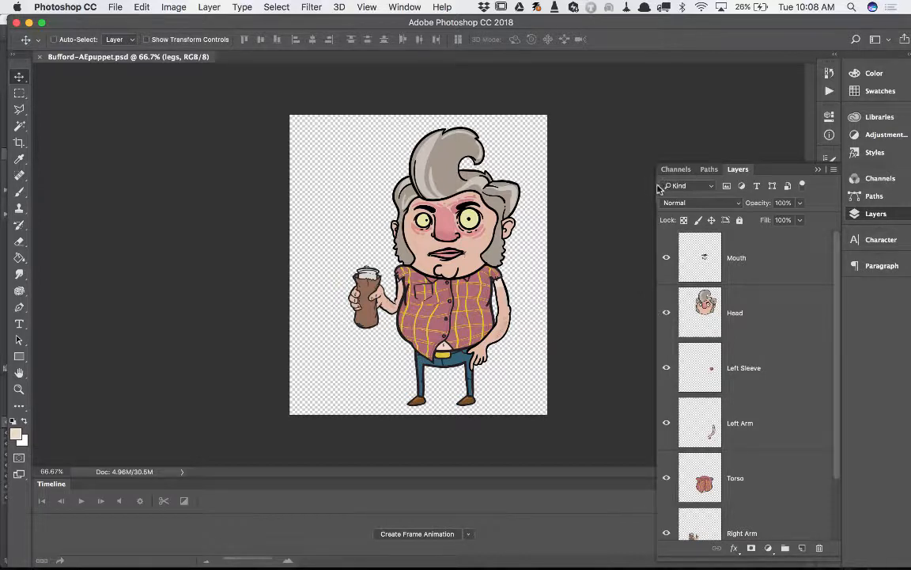
pyautogui.moveTo(656, 186); pyautogui.dragTo(608, 186)
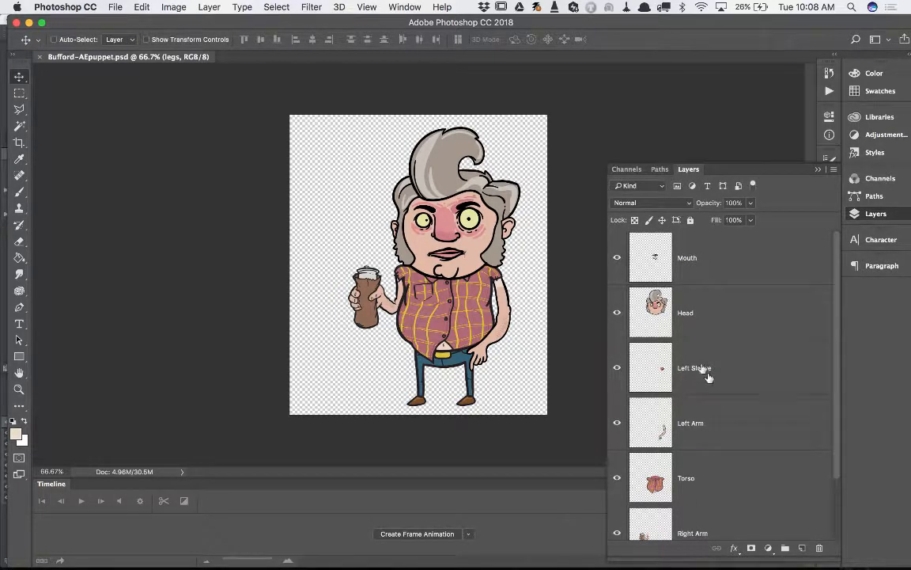
pyautogui.scroll(-2, 735, 410)
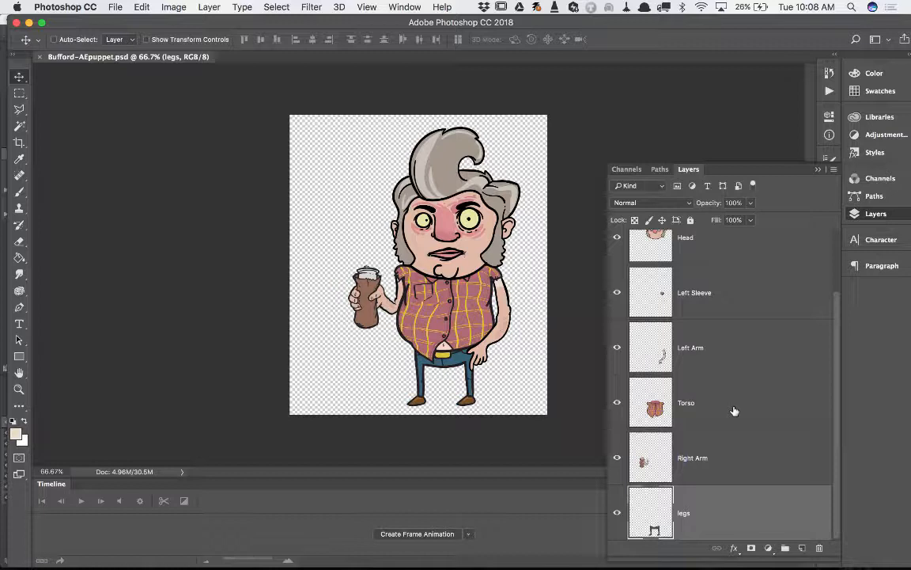
# Set the Layers panel thumbnails to the smallest image size while keeping thumbnails enabled
pyautogui.click(834, 169)
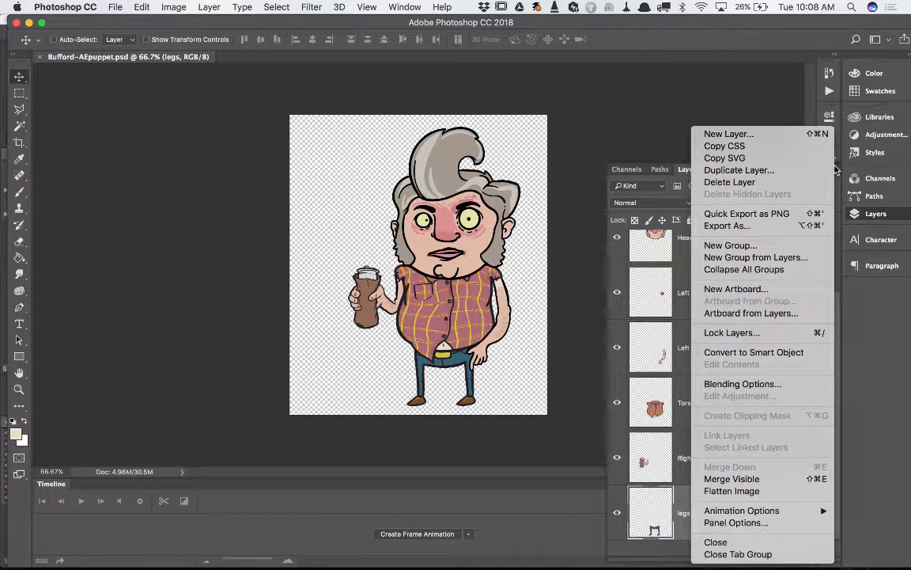
pyautogui.click(729, 523)
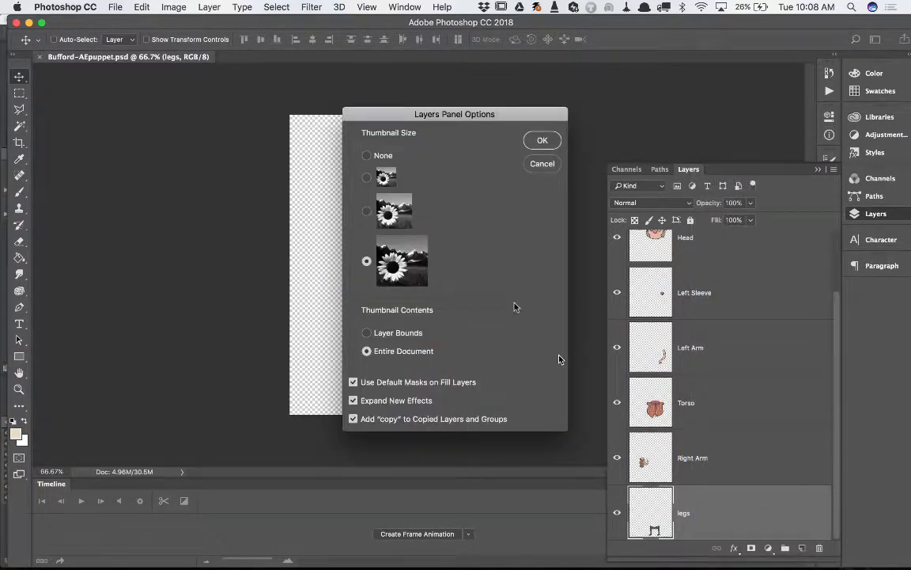
pyautogui.click(366, 211)
pyautogui.click(366, 177)
pyautogui.click(541, 140)
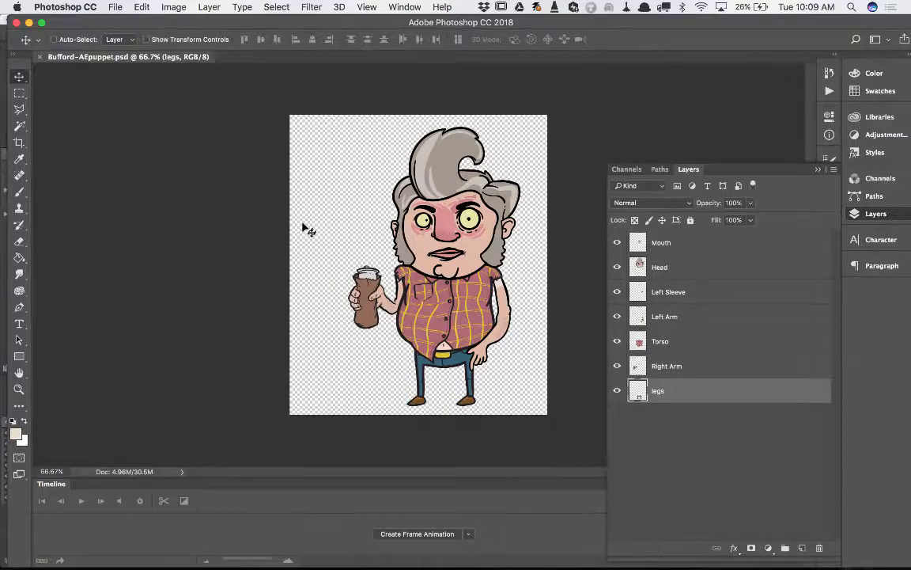
# Switch to the After Effects project, check the Bufford-AEpuppet composition and its layers folder, and clear the project selection
pyautogui.hotkey('ctrl', 'Up')
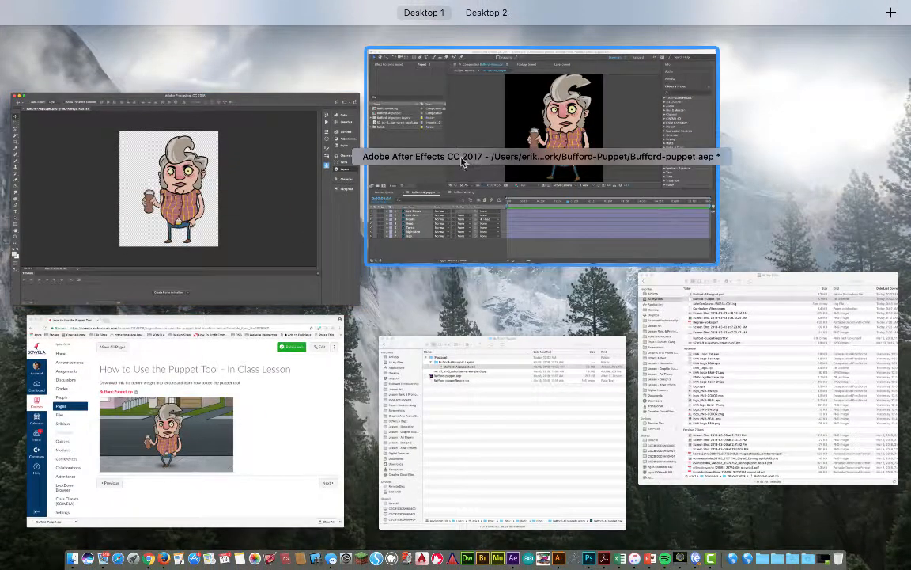
pyautogui.click(463, 161)
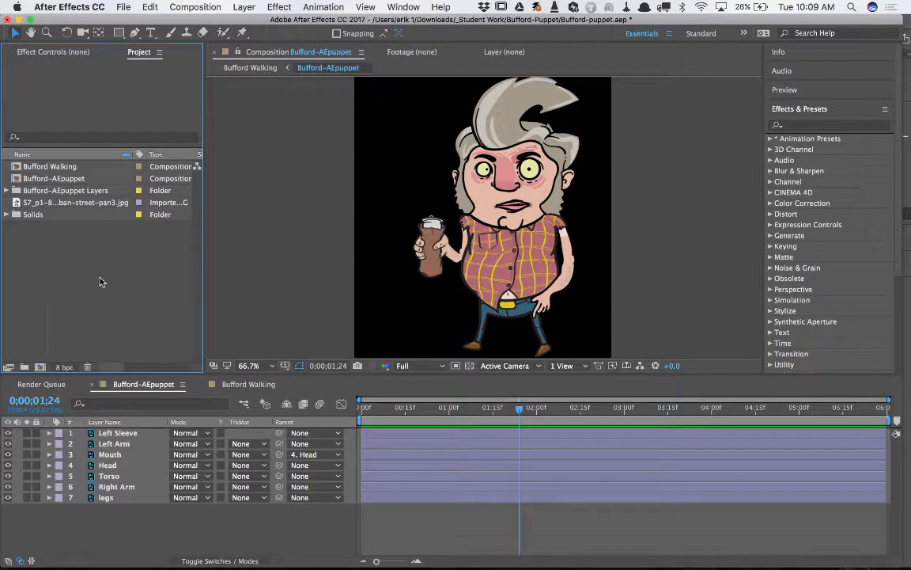
pyautogui.click(7, 191)
pyautogui.click(7, 191)
pyautogui.click(16, 179)
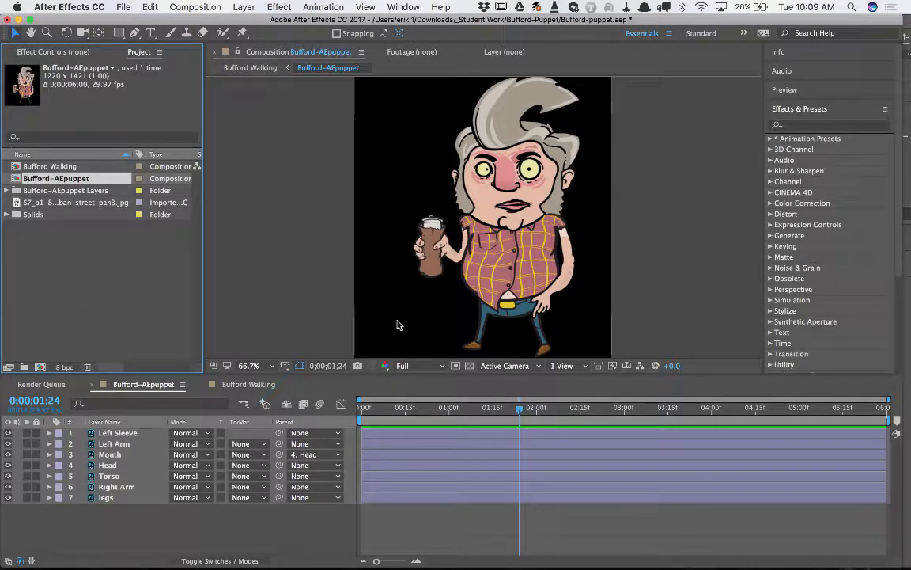
pyautogui.click(54, 283)
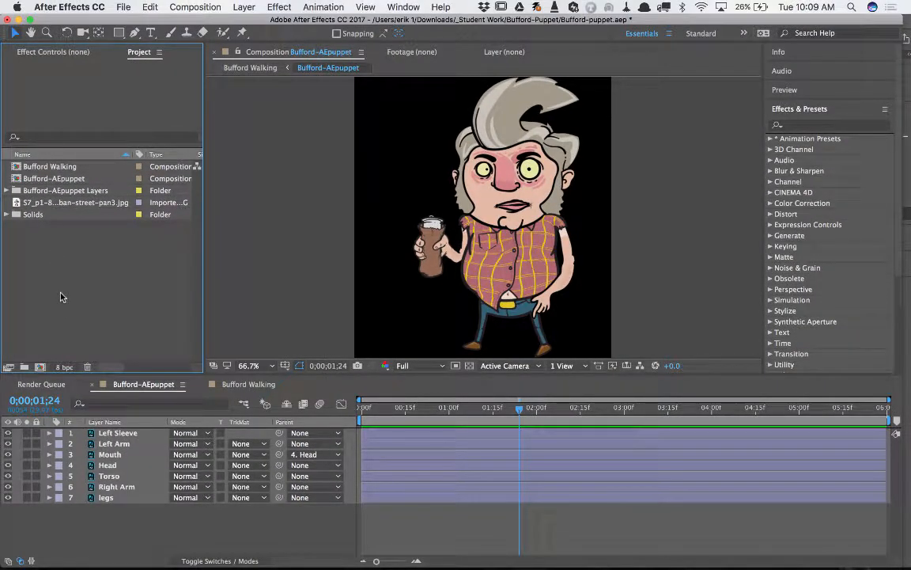
# Start a file import in the project and choose Bufford-AEpuppet.psd from All My Files
pyautogui.doubleClick(63, 297)
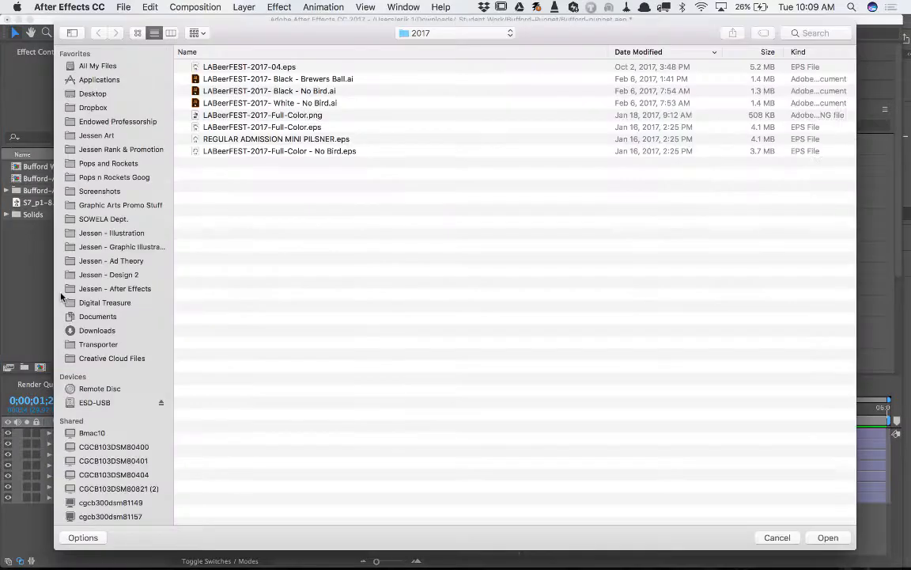
pyautogui.moveTo(277, 30); pyautogui.dragTo(329, 32)
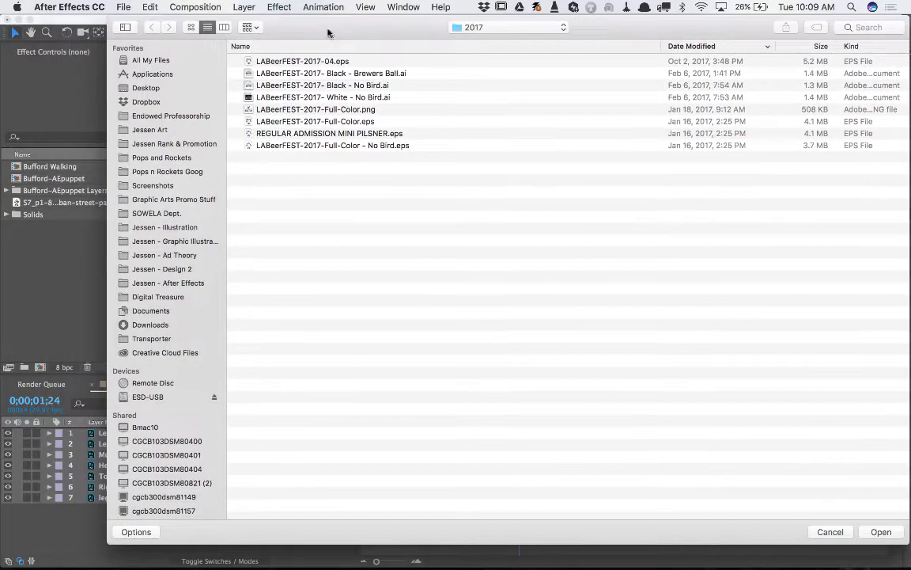
pyautogui.click(152, 74)
pyautogui.click(155, 60)
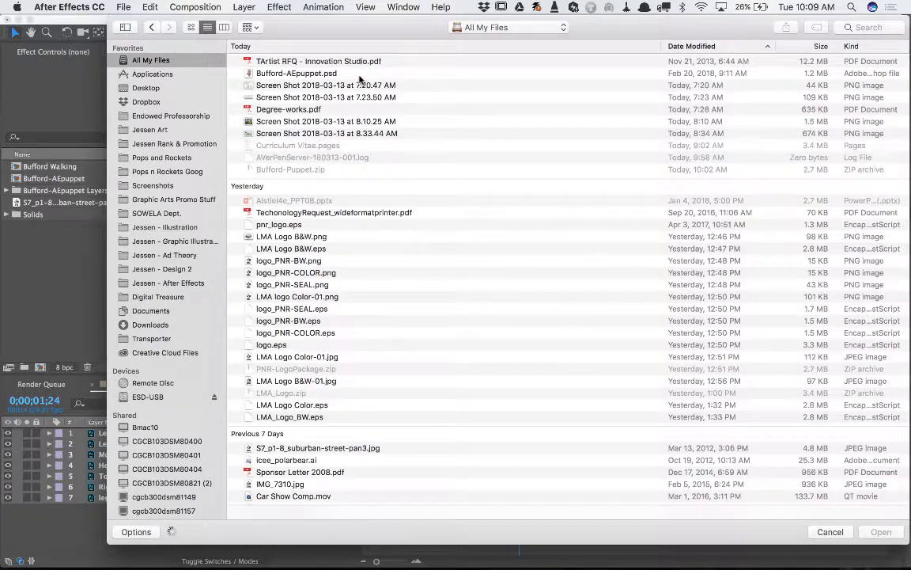
pyautogui.click(247, 73)
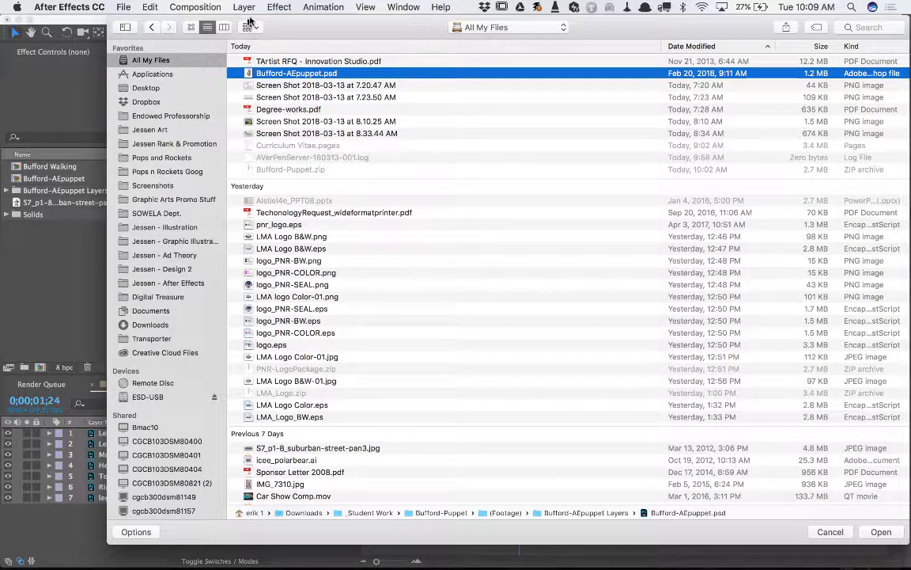
pyautogui.doubleClick(248, 73)
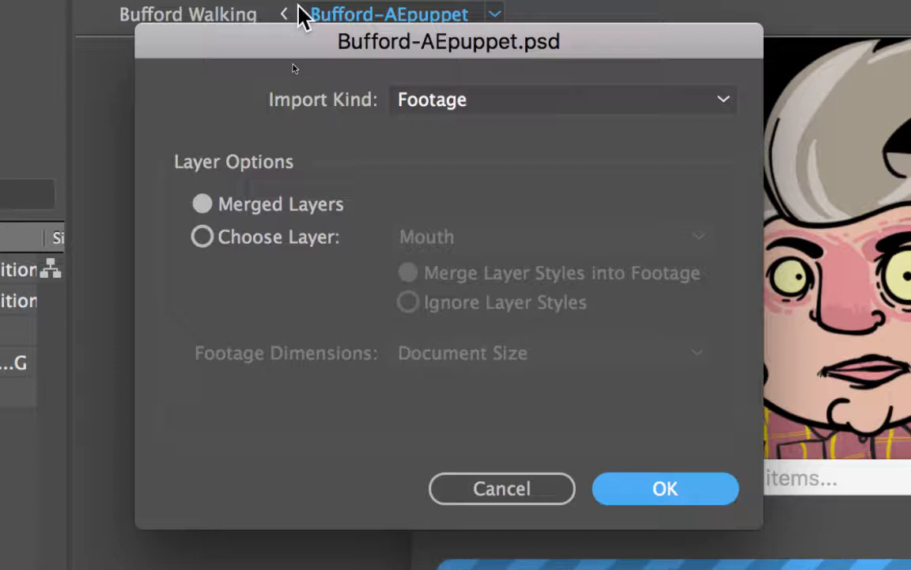
# Import the Photoshop file as a Composition with Merge Layer Styles into Footage
pyautogui.click(457, 103)
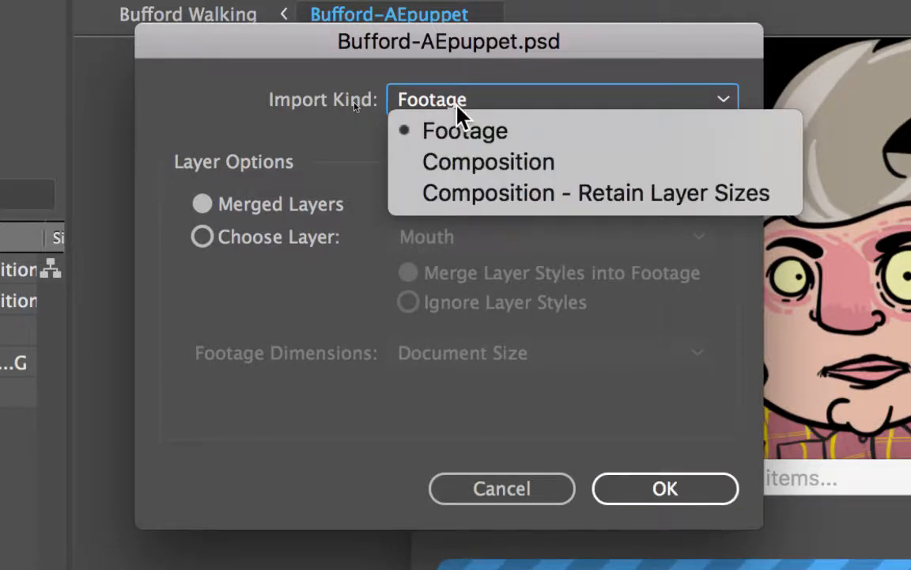
pyautogui.click(524, 165)
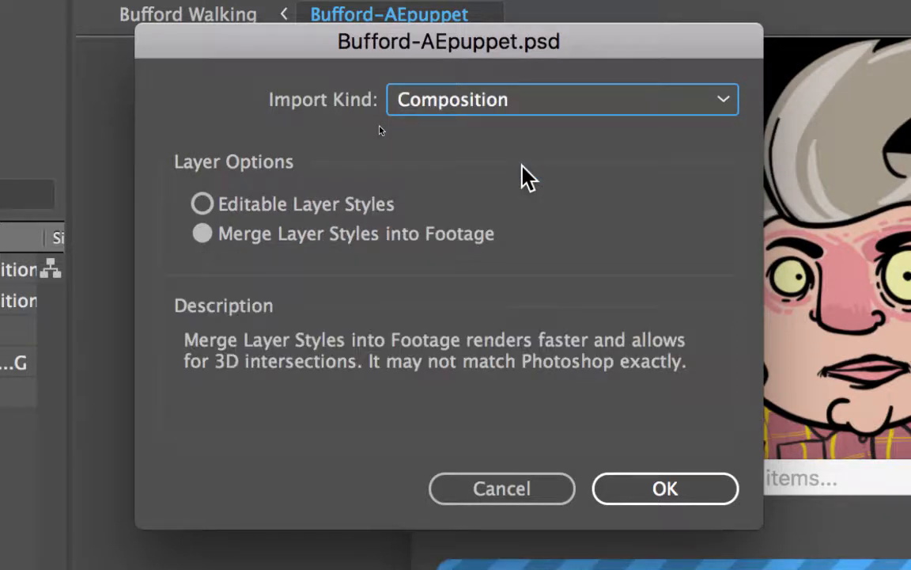
pyautogui.click(506, 104)
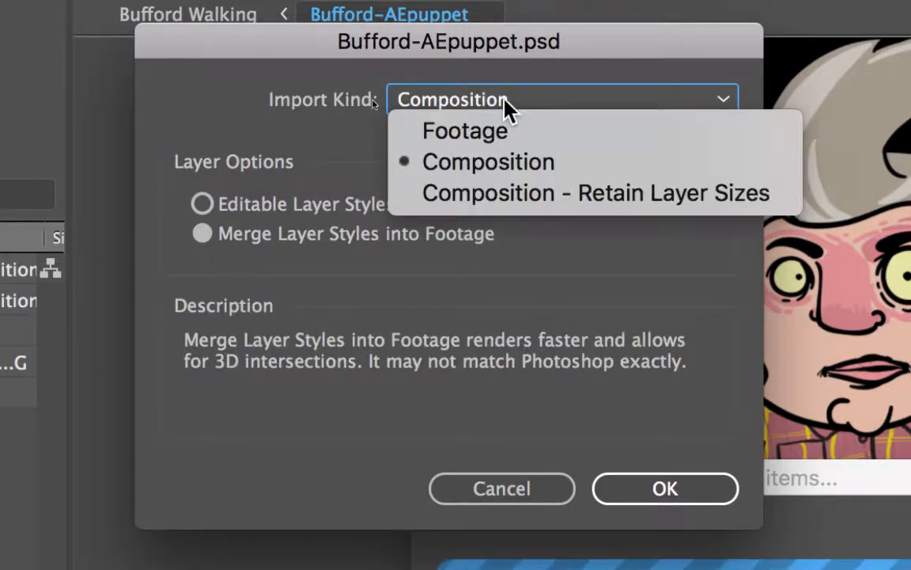
pyautogui.click(517, 169)
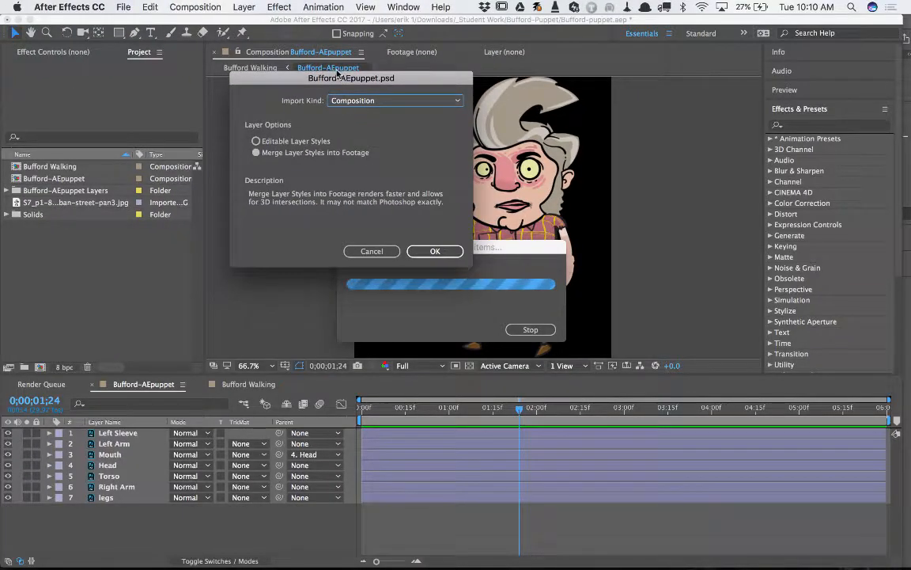
pyautogui.moveTo(338, 77); pyautogui.dragTo(356, 96)
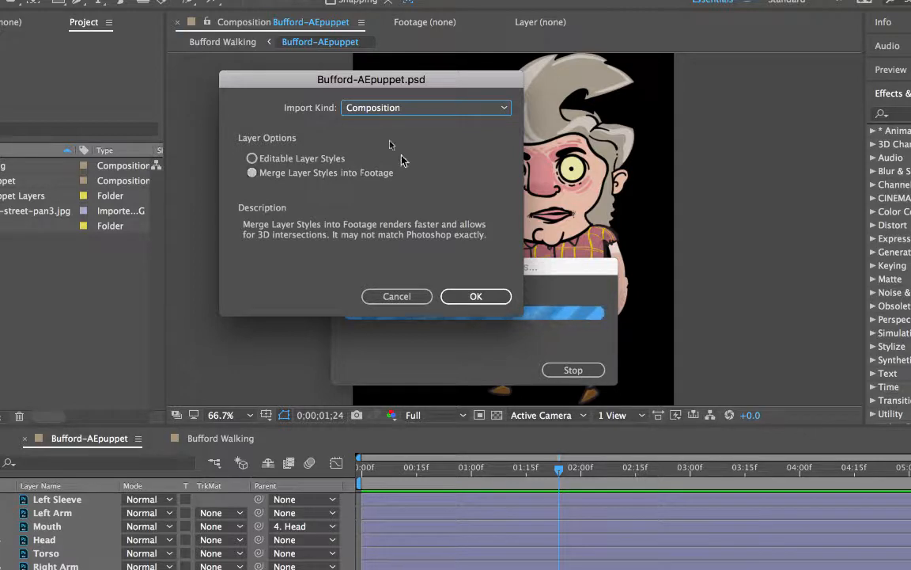
pyautogui.moveTo(400, 80); pyautogui.dragTo(446, 79)
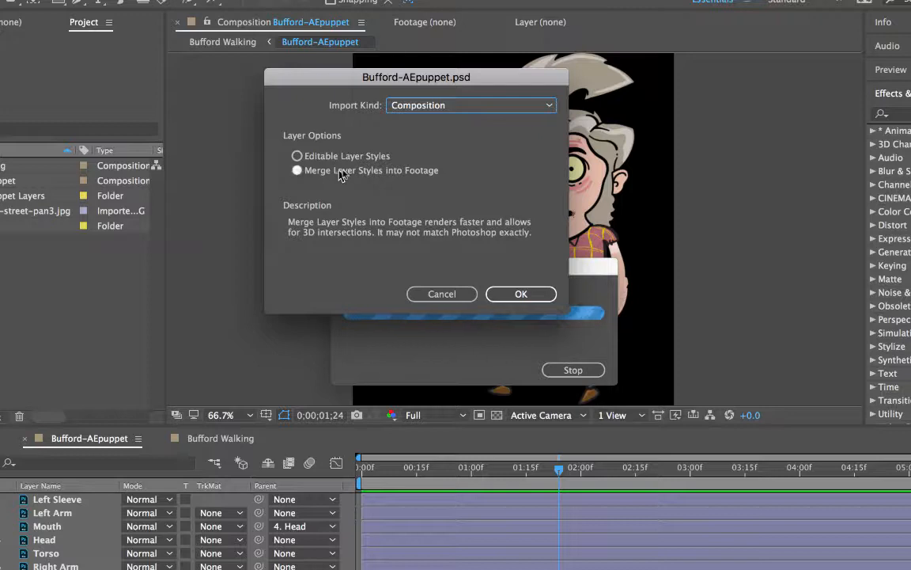
pyautogui.click(521, 293)
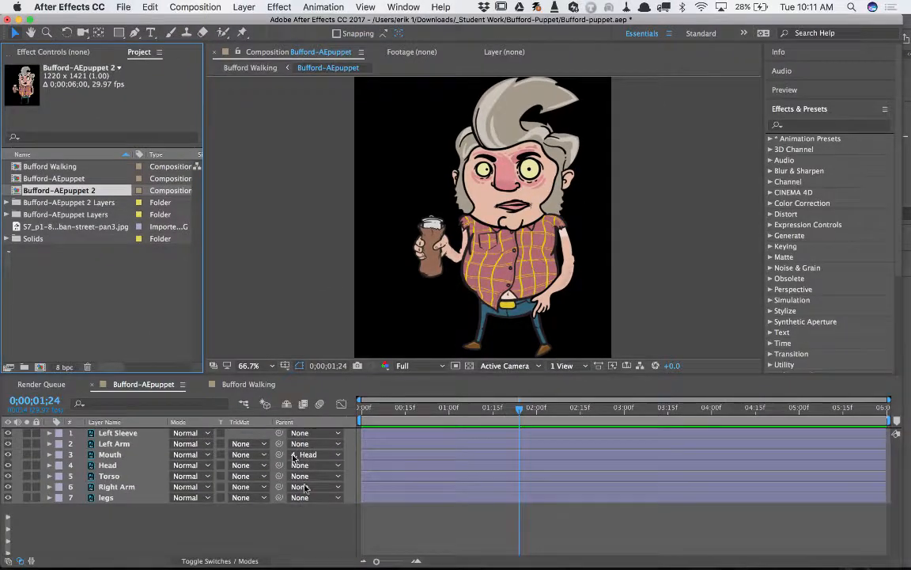
# Scrub through the original Bufford-AEpuppet composition to review its finished puppet animation
pyautogui.moveTo(513, 410); pyautogui.dragTo(362, 417)
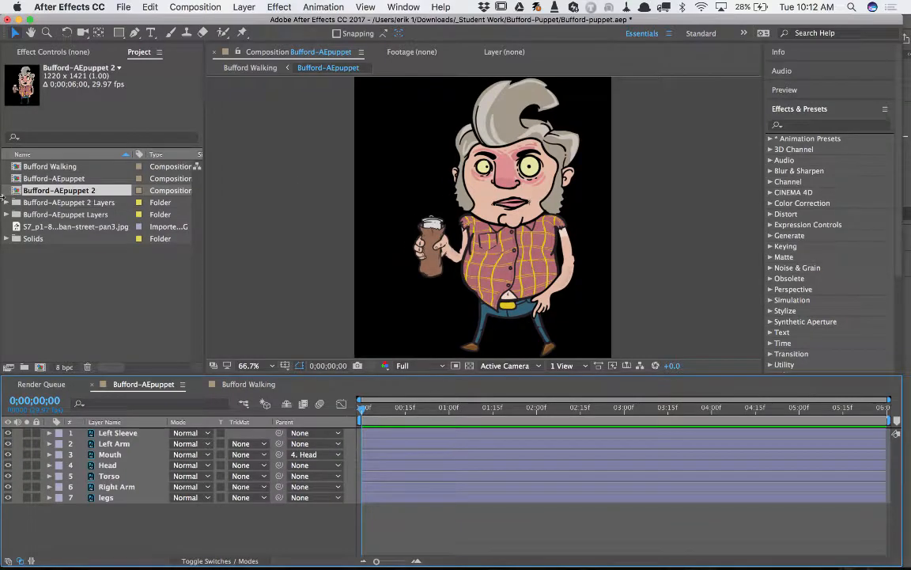
pyautogui.moveTo(407, 411); pyautogui.dragTo(483, 412)
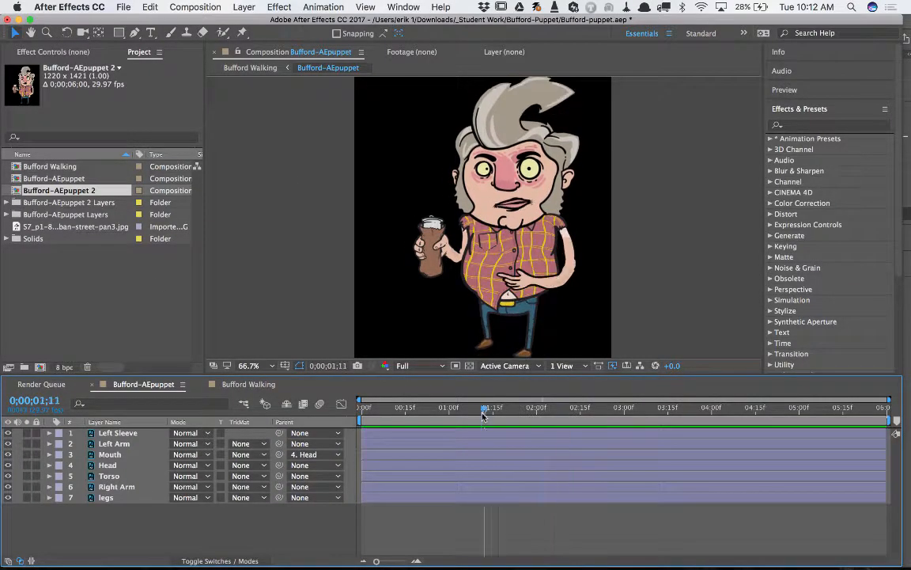
pyautogui.doubleClick(19, 178)
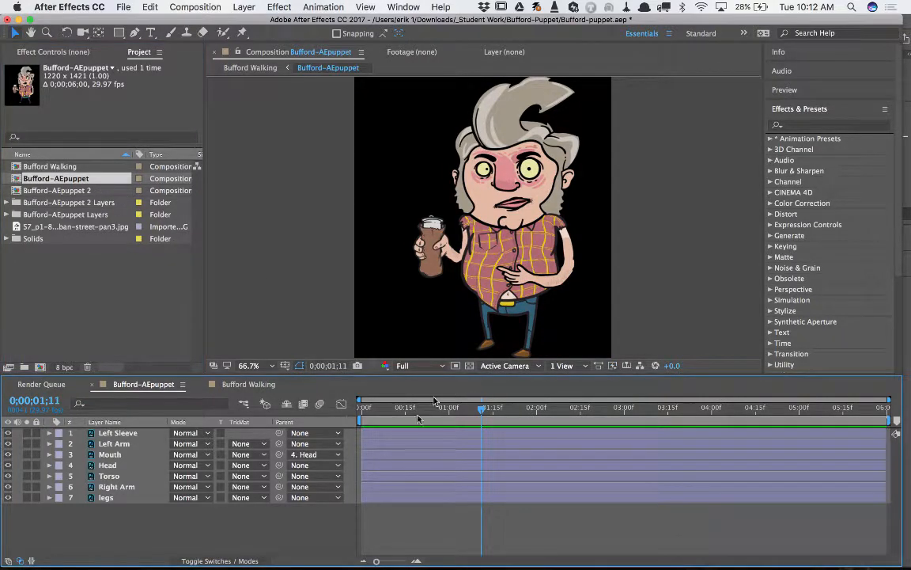
pyautogui.click(423, 408)
pyautogui.moveTo(423, 407); pyautogui.dragTo(606, 408)
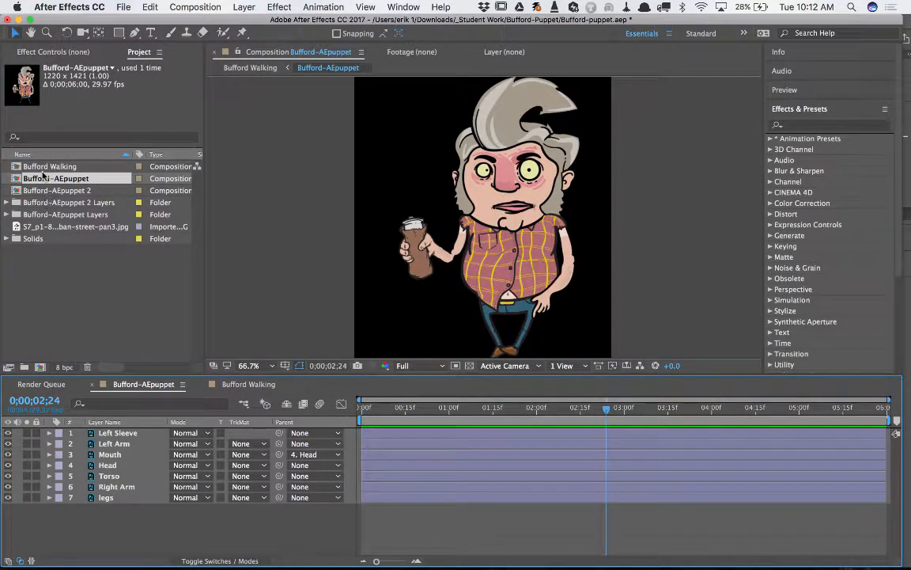
# Expand both Bufford-AEpuppet layer folders, then open and play the newly imported Bufford-AEpuppet 2 composition
pyautogui.click(19, 203)
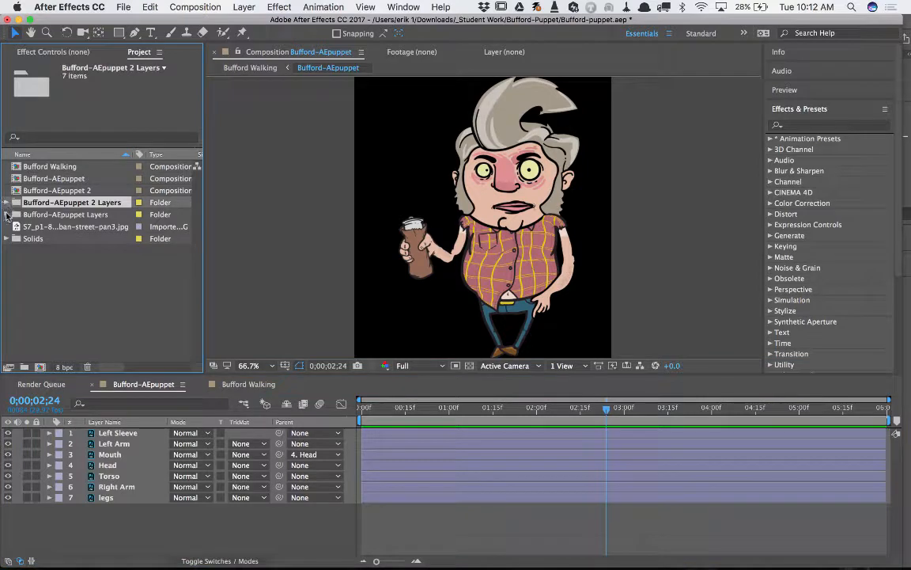
pyautogui.click(6, 214)
pyautogui.click(6, 203)
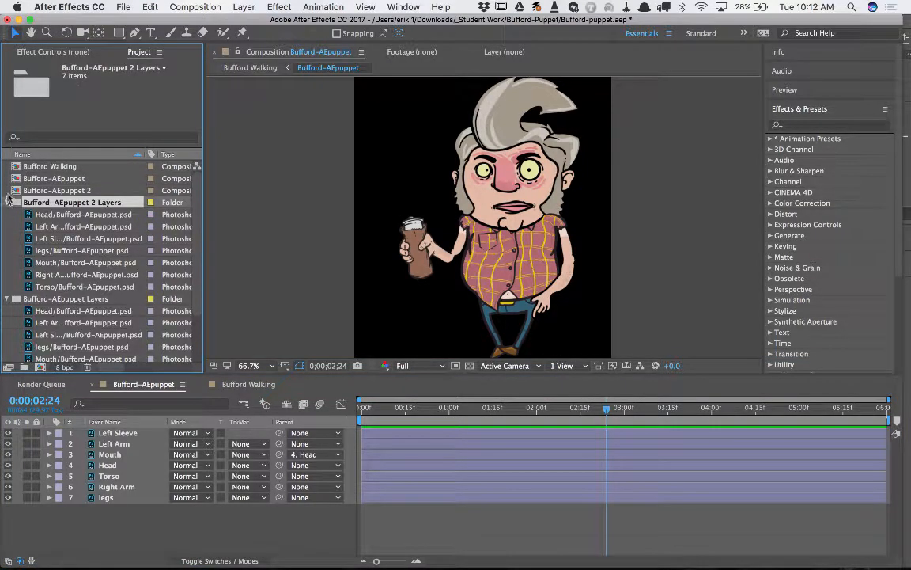
pyautogui.doubleClick(17, 190)
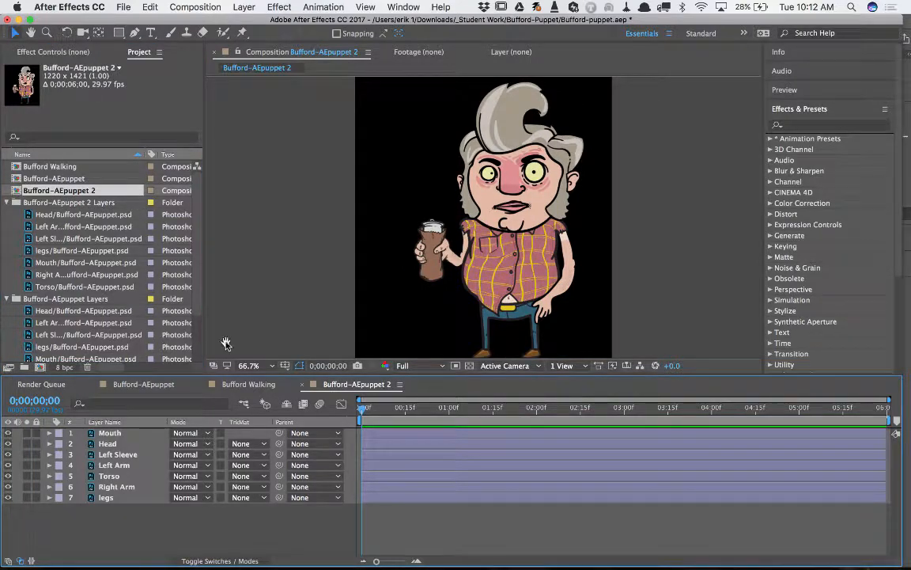
pyautogui.press('space')
# Close the Bufford Walking and original Bufford-AEpuppet timelines, and collapse both layer folders in the project
pyautogui.click(235, 384)
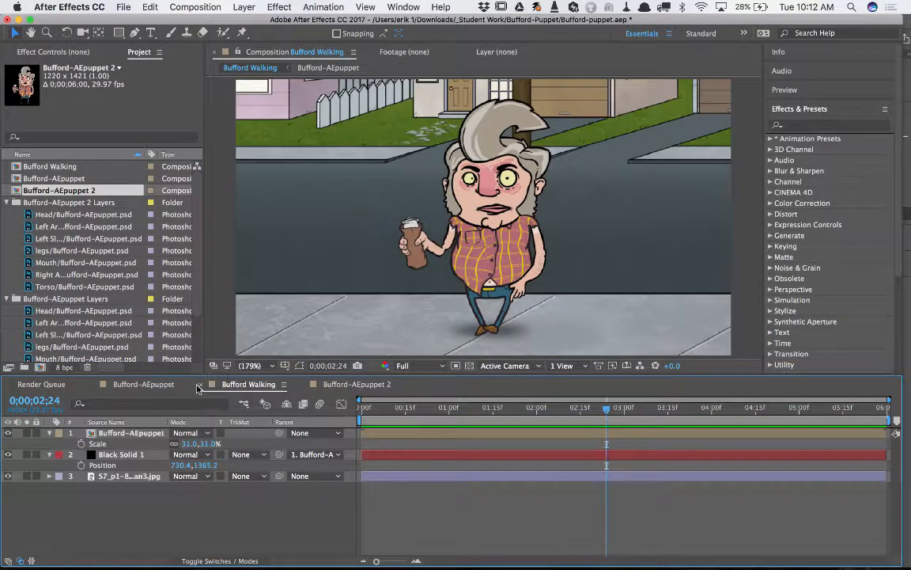
pyautogui.click(201, 384)
pyautogui.click(93, 385)
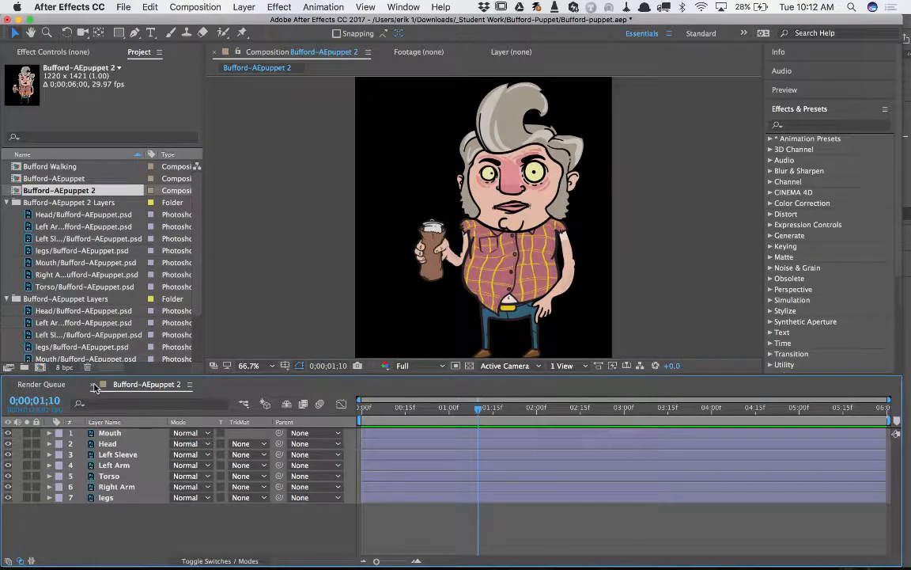
pyautogui.click(6, 298)
pyautogui.click(6, 203)
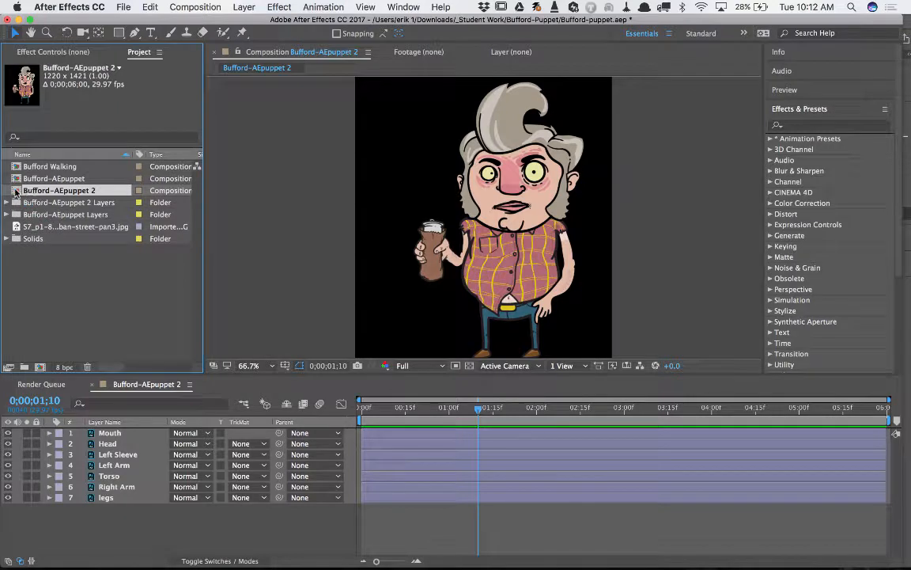
# Return the Bufford-AEpuppet 2 composition to its first frame and play it to check for animation
pyautogui.doubleClick(16, 190)
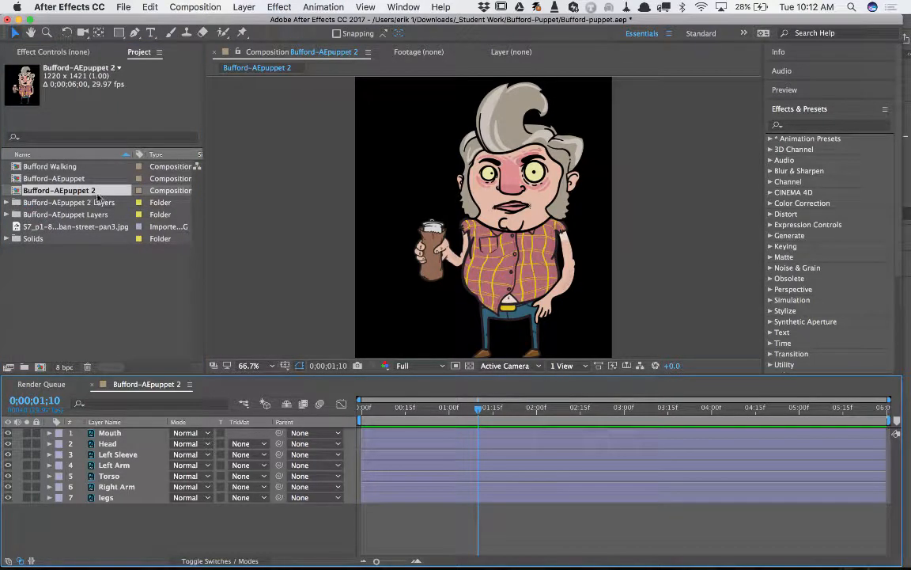
pyautogui.moveTo(479, 408); pyautogui.dragTo(368, 408)
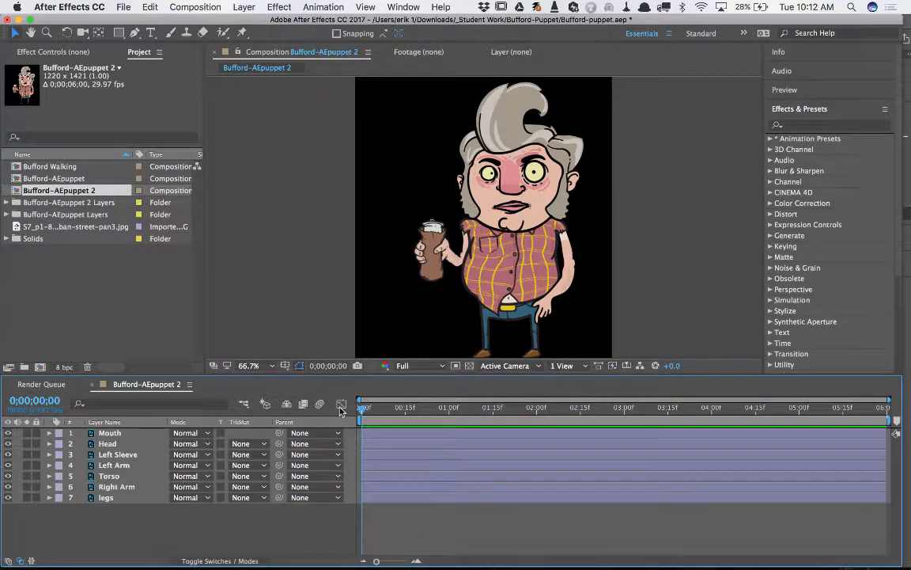
pyautogui.press('space')
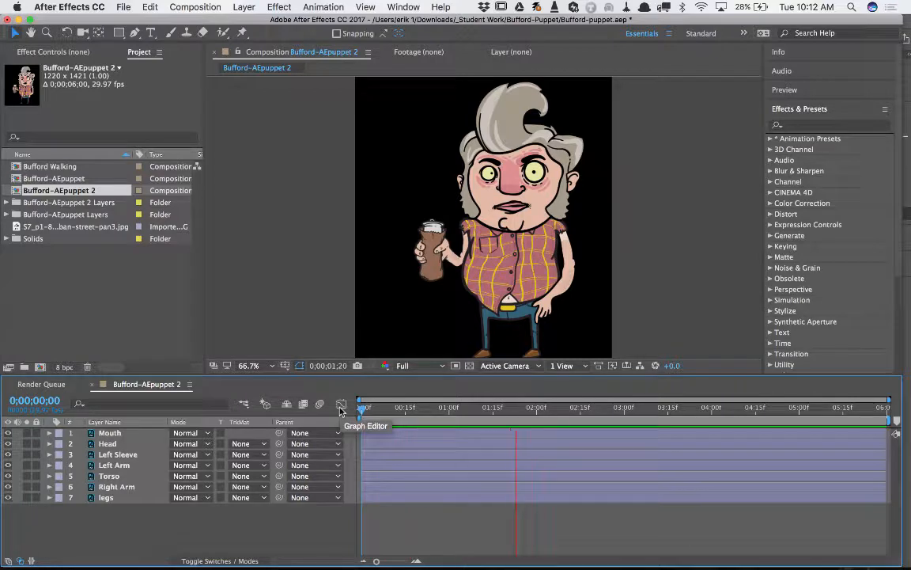
pyautogui.press('space')
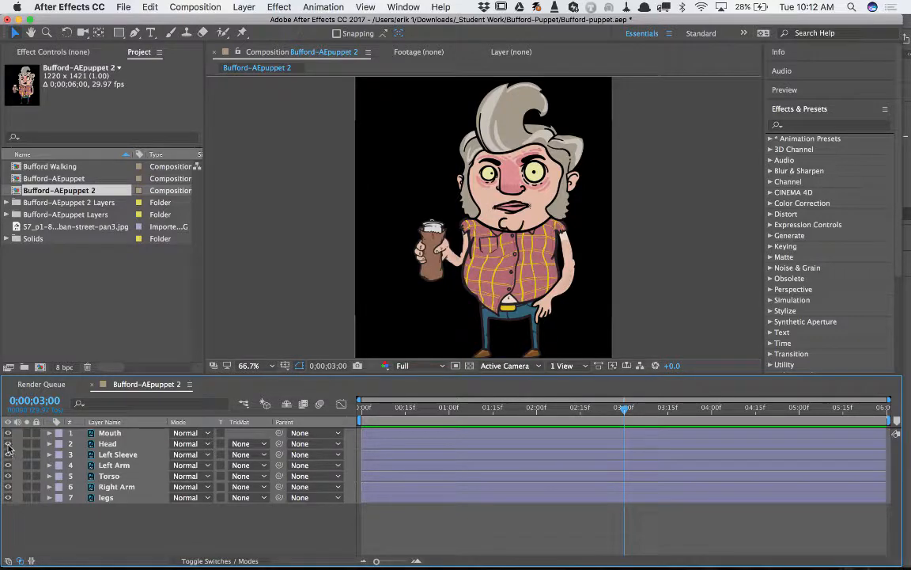
# Briefly hide and show the Head and Left Arm layers to check which body part each contains
pyautogui.click(7, 445)
pyautogui.click(8, 445)
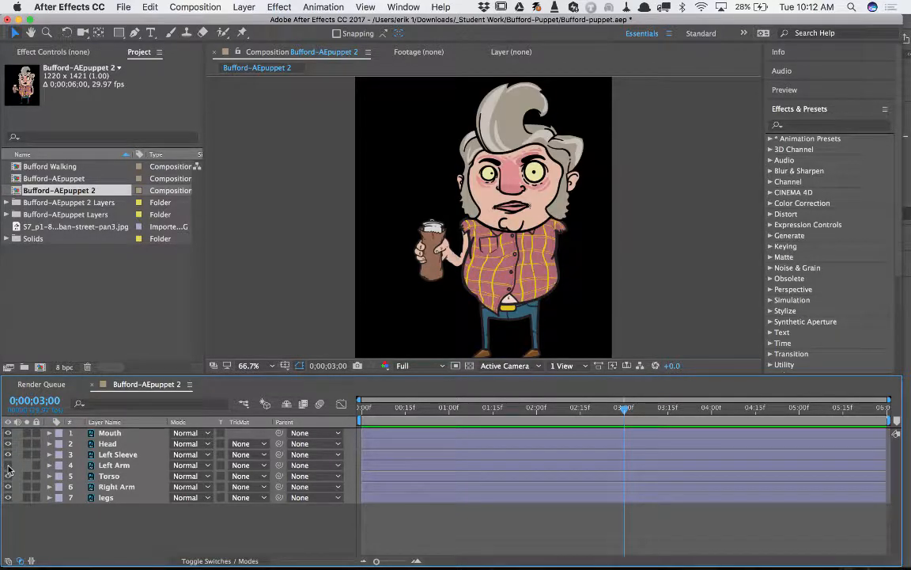
pyautogui.click(8, 465)
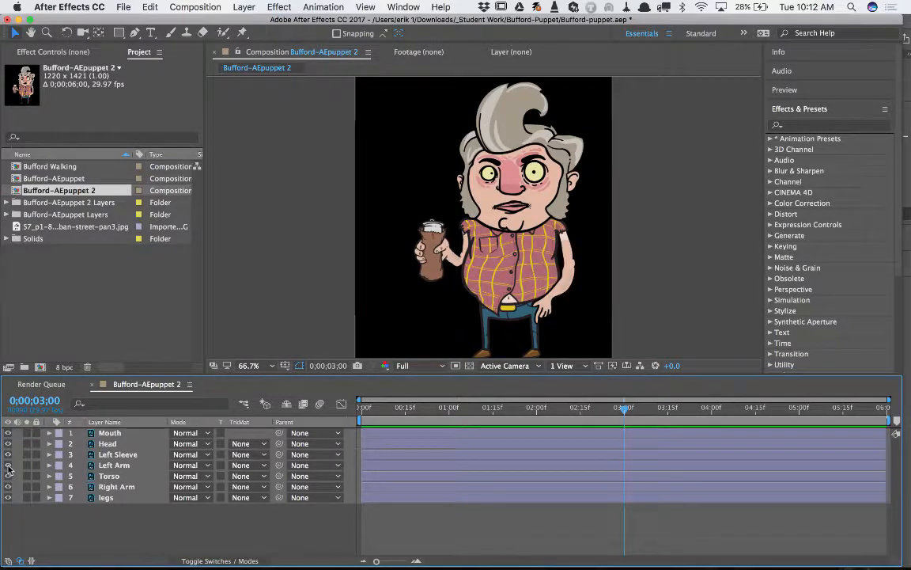
# Enlarge the composition viewer to fit the whole character, toggling the transparency grid for a check, and return to the first frame
pyautogui.click(470, 366)
pyautogui.click(470, 366)
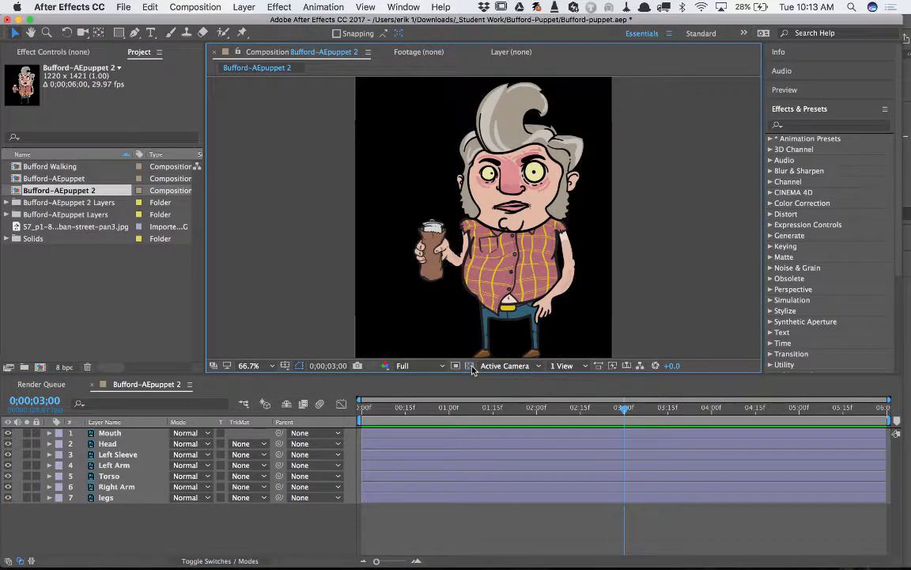
pyautogui.moveTo(475, 375); pyautogui.dragTo(478, 415)
pyautogui.click(470, 405)
pyautogui.click(470, 405)
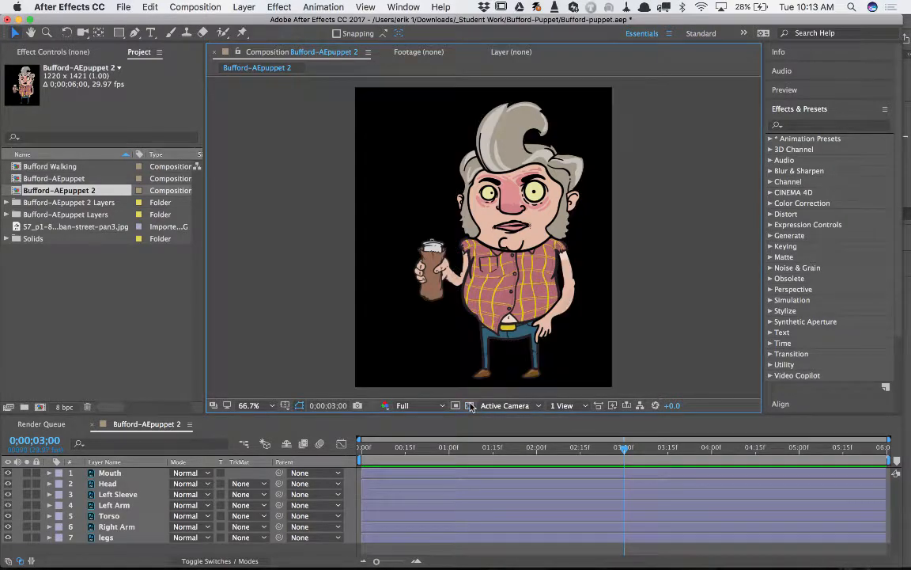
pyautogui.moveTo(469, 415); pyautogui.dragTo(468, 404)
pyautogui.moveTo(623, 438); pyautogui.dragTo(362, 437)
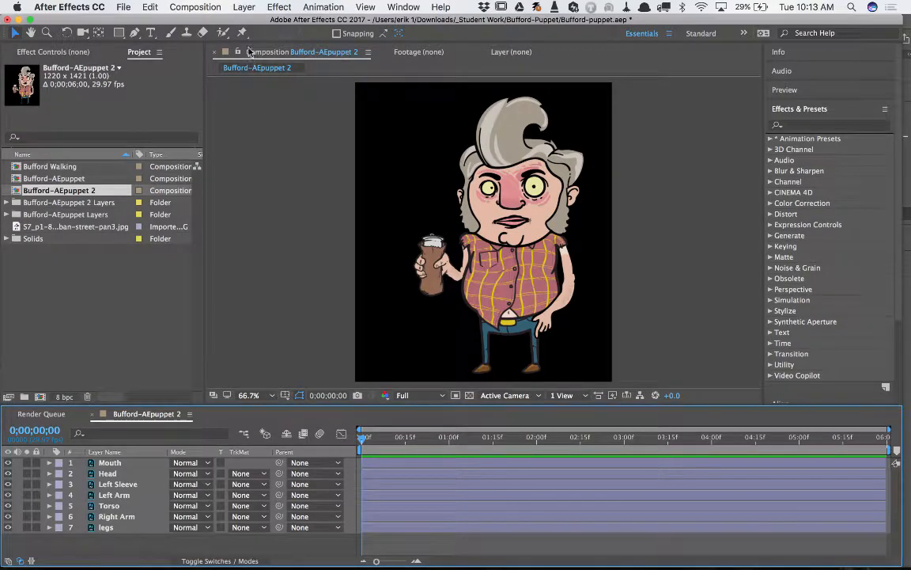
pyautogui.hotkey('ctrl', 'Up')
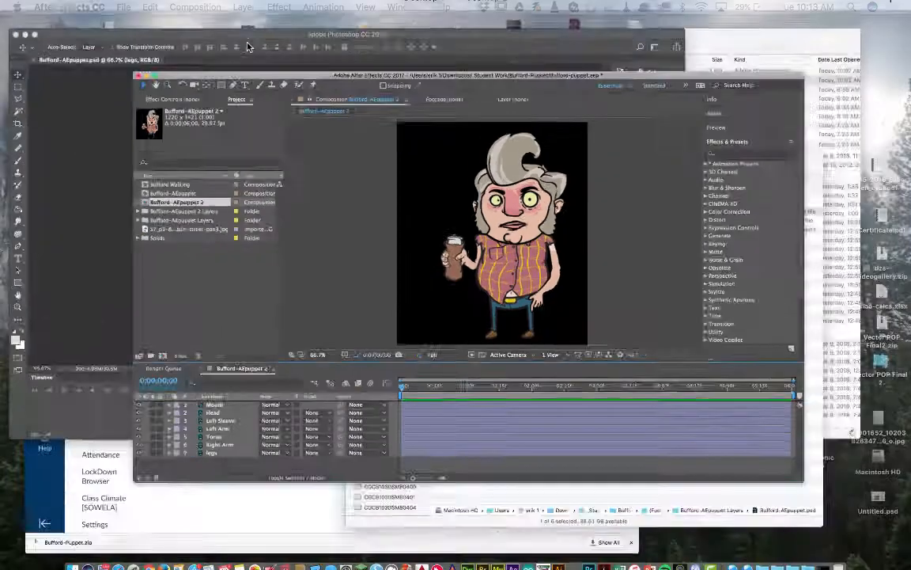
pyautogui.click(204, 206)
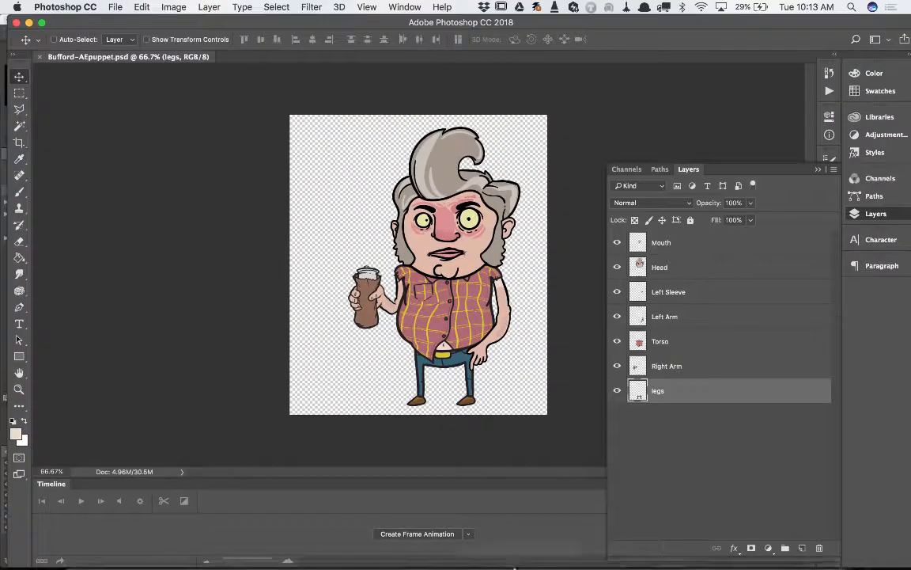
pyautogui.click(714, 559)
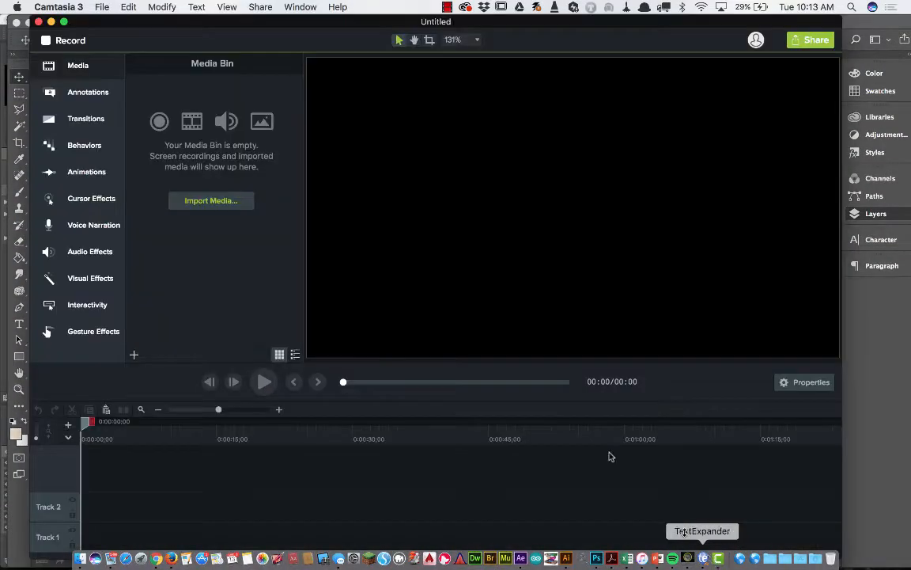
pyautogui.click(447, 7)
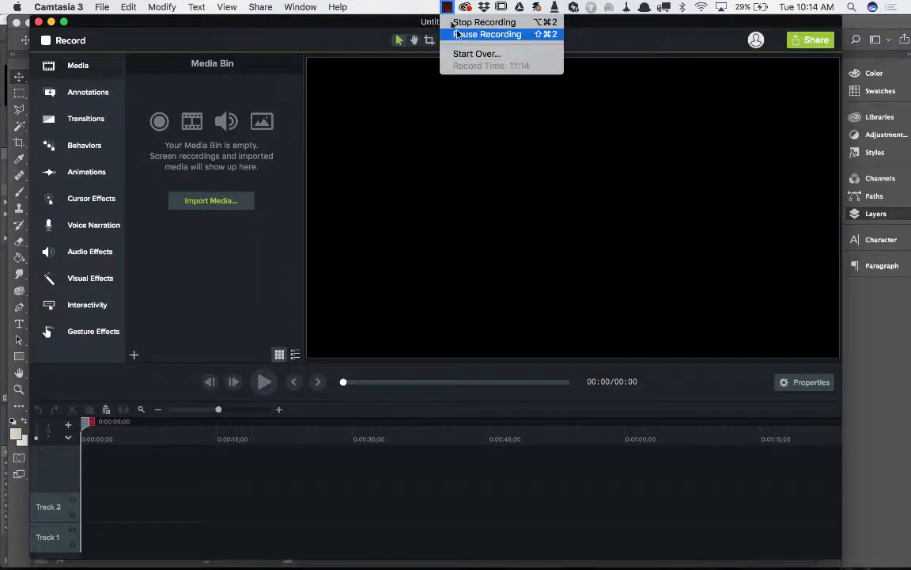
pyautogui.click(447, 6)
pyautogui.hotkey('ctrl', 'Up')
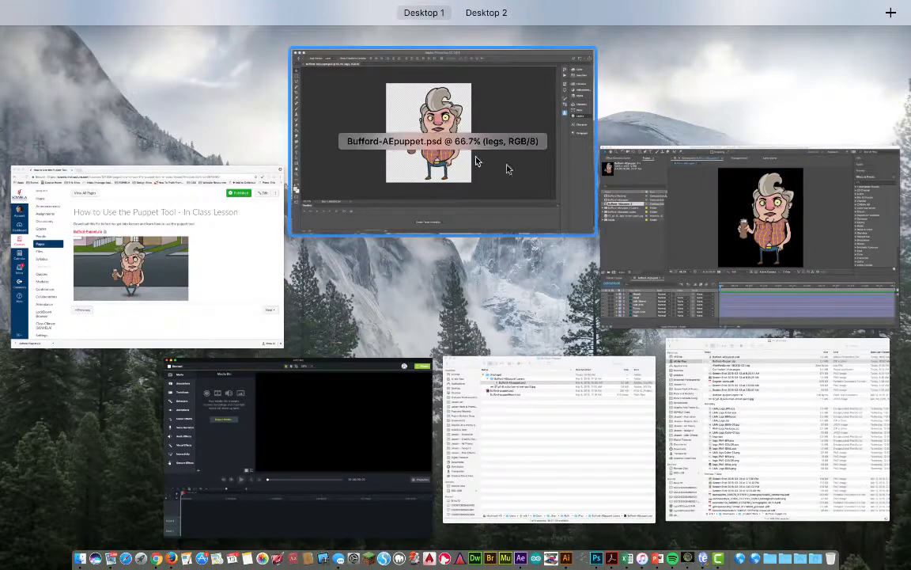
pyautogui.click(822, 251)
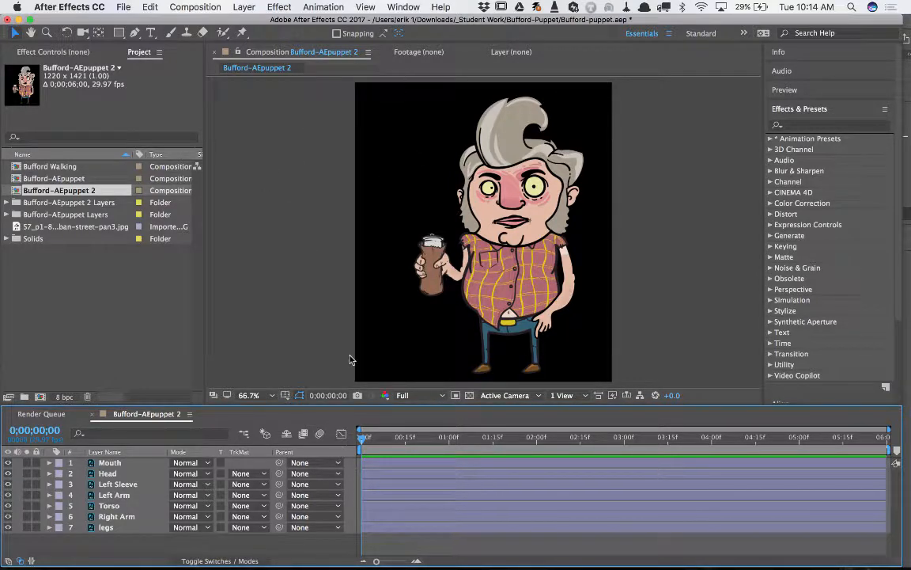
# Activate the Puppet Pin tool, and briefly hide and show the Left Arm layer to confirm which arm it contains
pyautogui.click(243, 33)
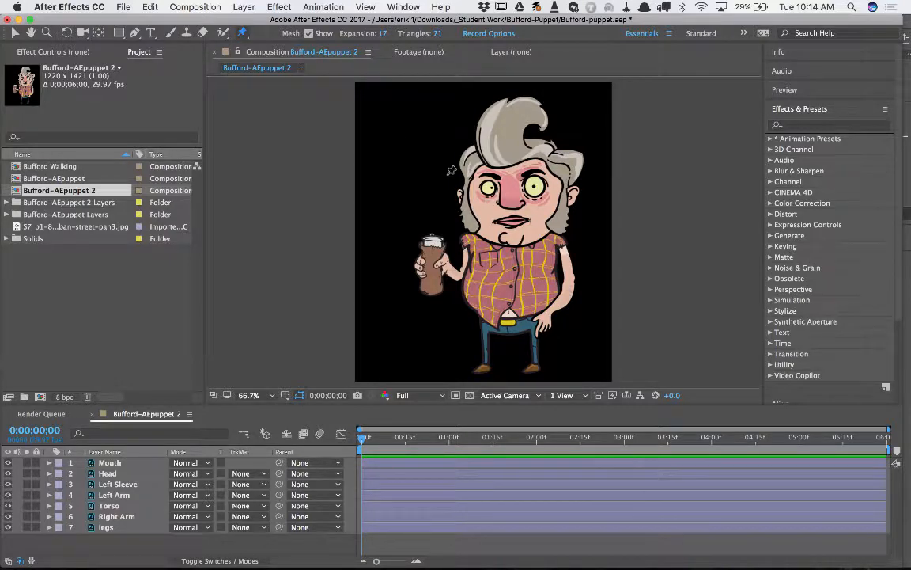
pyautogui.moveTo(201, 559)
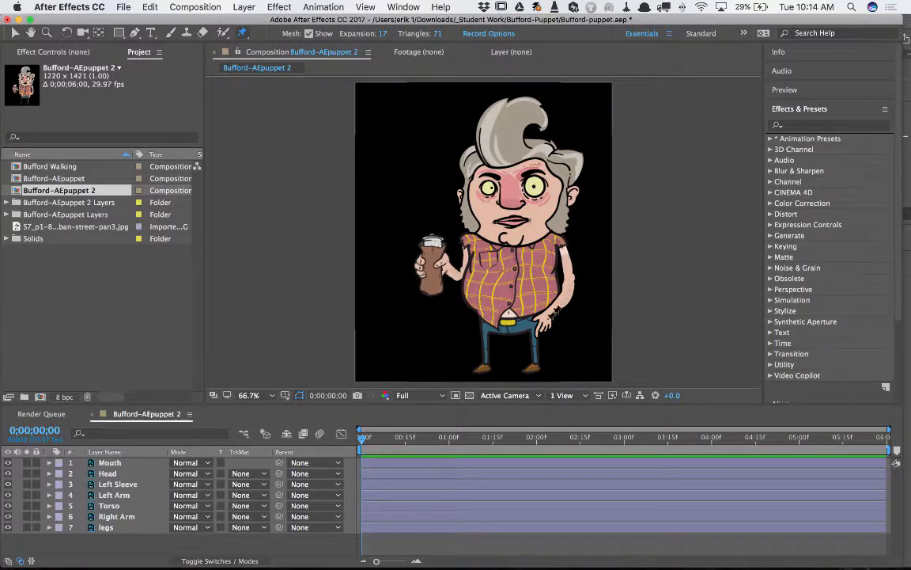
pyautogui.click(7, 495)
pyautogui.click(7, 494)
pyautogui.click(7, 494)
pyautogui.click(7, 494)
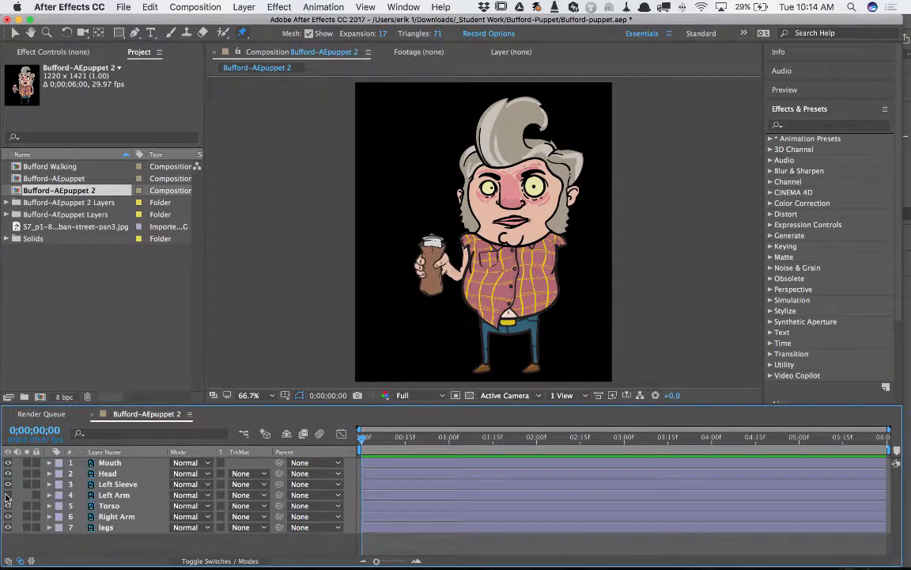
pyautogui.click(7, 494)
# Place puppet pins at the shoulder, elbow and wrist of the Left Arm layer, then toggle the mesh display off and back on
pyautogui.click(114, 494)
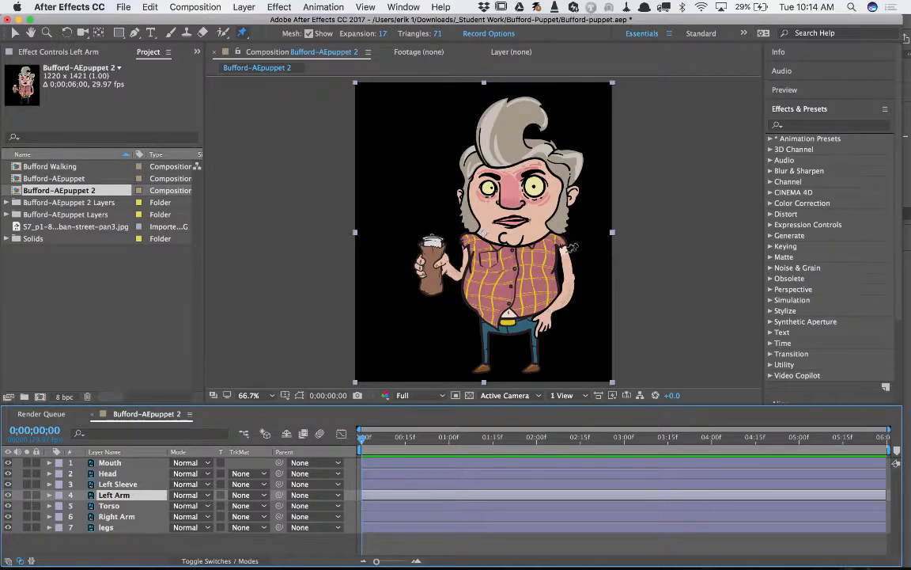
pyautogui.click(562, 250)
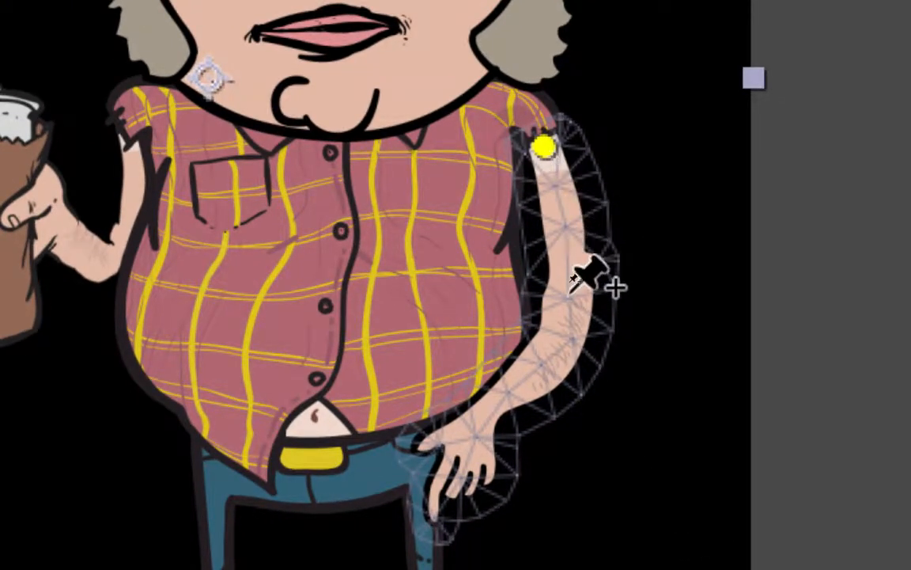
pyautogui.click(568, 286)
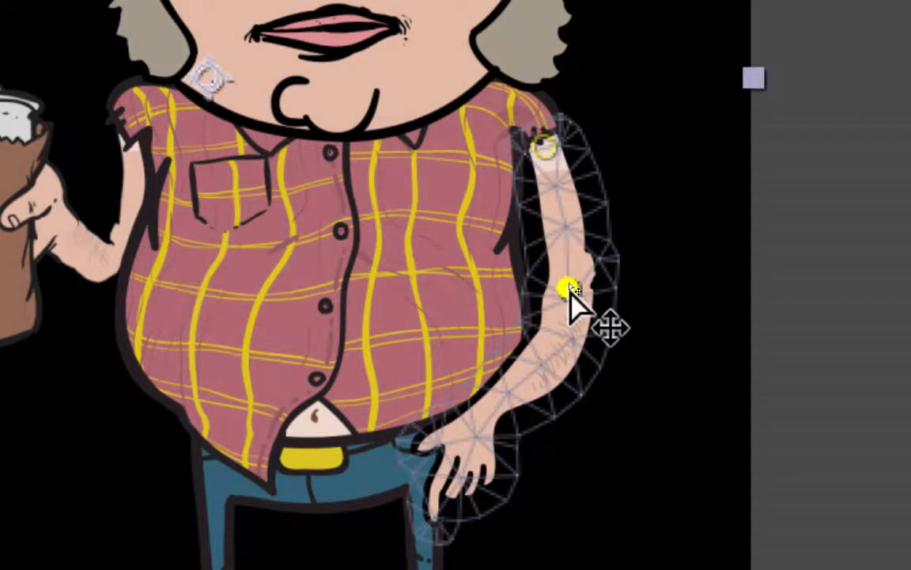
pyautogui.click(475, 426)
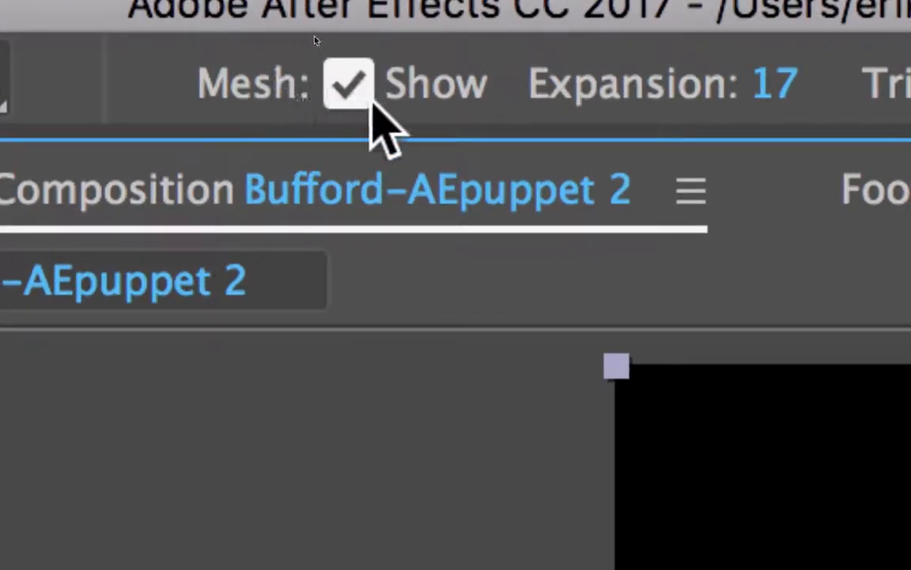
pyautogui.click(366, 93)
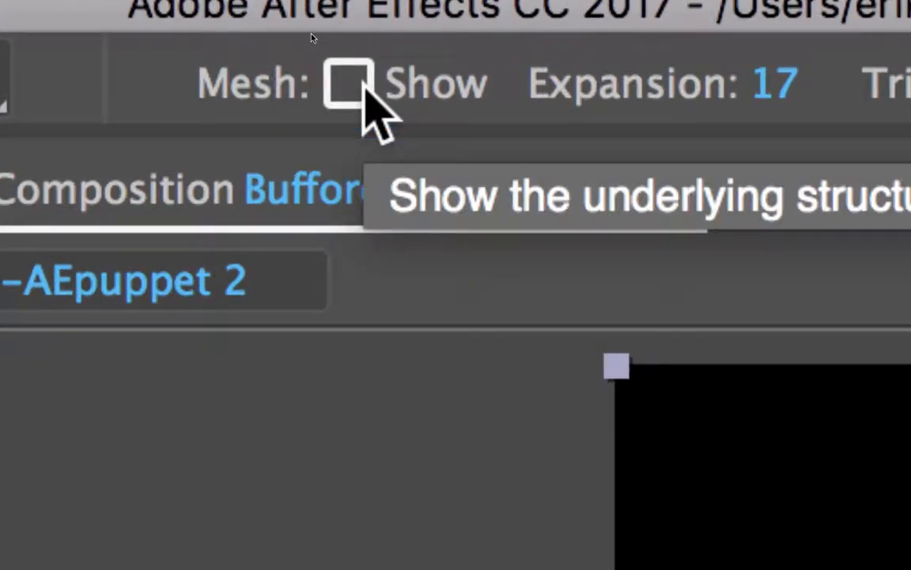
pyautogui.click(366, 93)
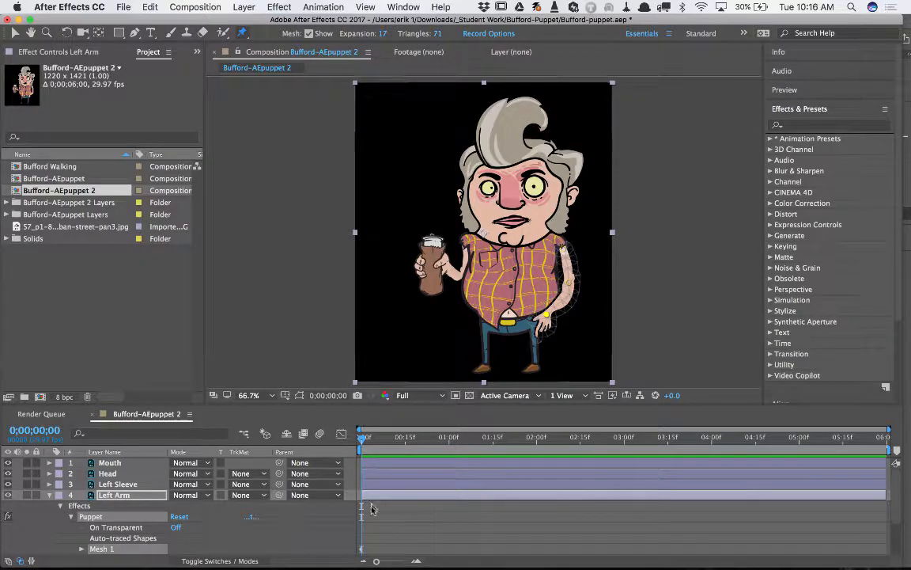
# At 0;00;00;15, pose the left arm by moving the wrist pin up onto the chest and the elbow pin slightly inward
pyautogui.moveTo(363, 440); pyautogui.dragTo(405, 441)
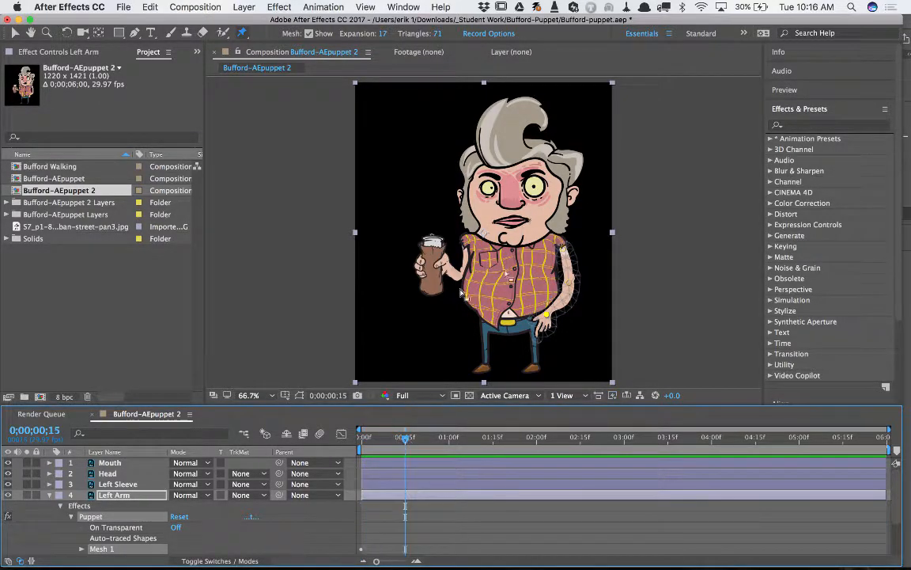
pyautogui.moveTo(555, 326)
pyautogui.mouseDown()
pyautogui.moveTo(546, 315)
pyautogui.moveTo(480, 303)
pyautogui.moveTo(474, 291)
pyautogui.moveTo(543, 307)
pyautogui.mouseUp()
pyautogui.moveTo(519, 278)
pyautogui.mouseDown()
pyautogui.moveTo(514, 269)
pyautogui.moveTo(523, 278)
pyautogui.mouseUp()
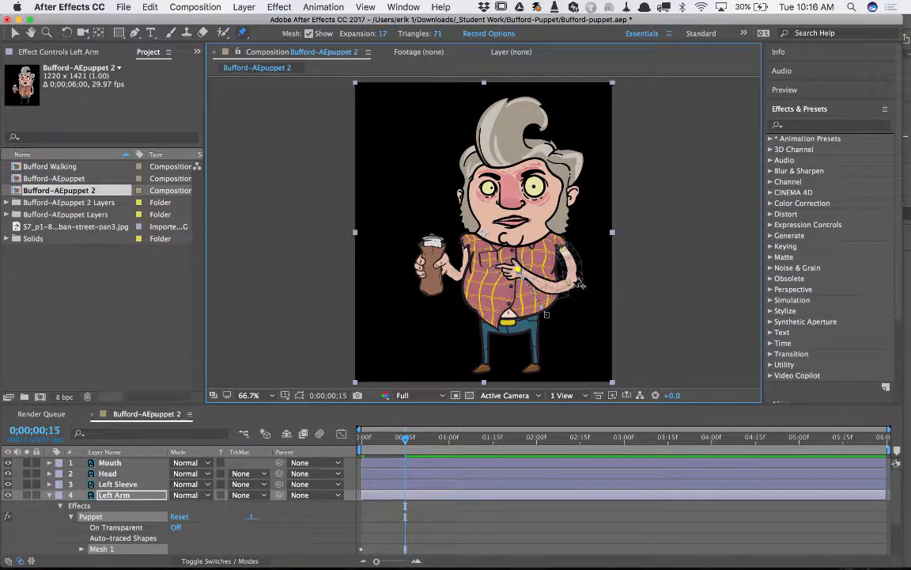
pyautogui.moveTo(569, 287); pyautogui.dragTo(563, 285)
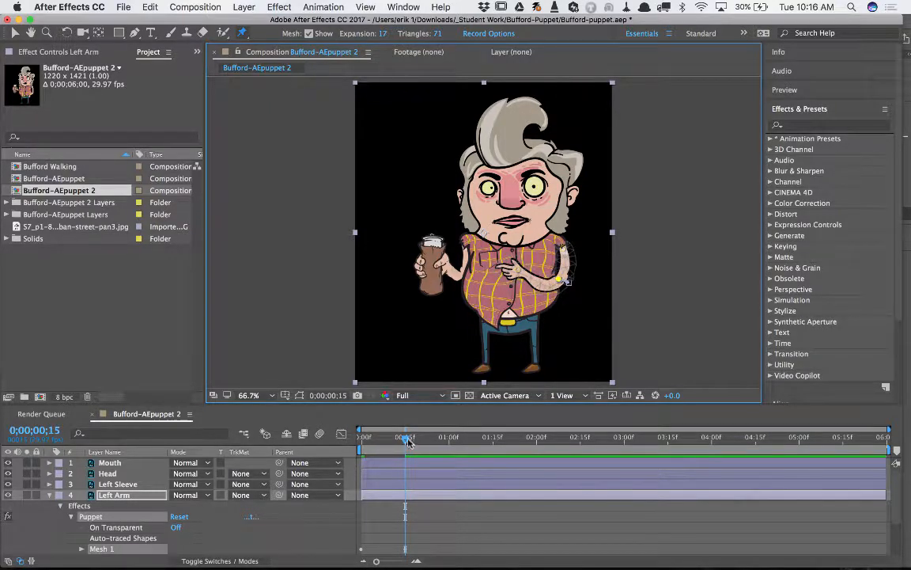
# At 0;00;01;00, raise the left wrist pin to the chin and shift the elbow pin slightly up and inward
pyautogui.moveTo(405, 440); pyautogui.dragTo(448, 440)
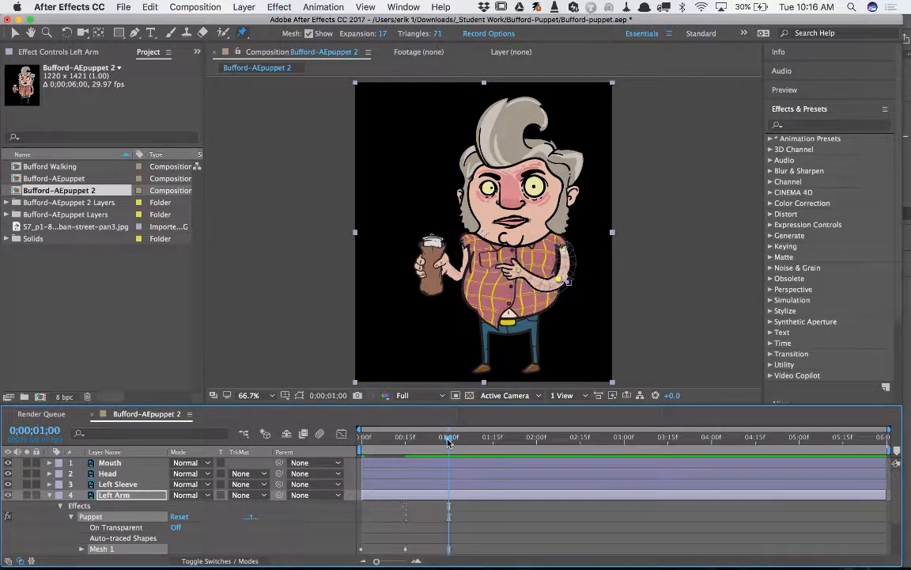
pyautogui.moveTo(518, 269); pyautogui.dragTo(512, 239)
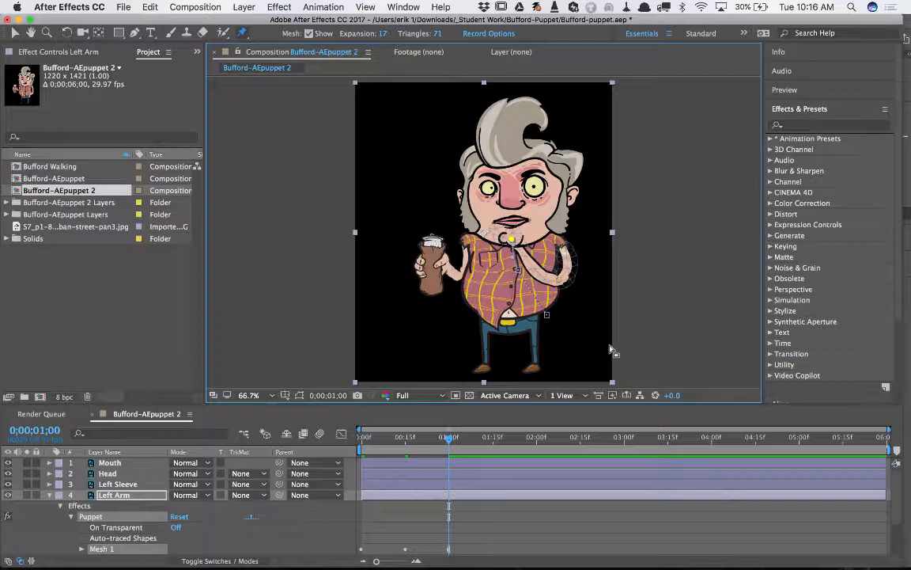
pyautogui.click(559, 280)
pyautogui.moveTo(568, 285); pyautogui.dragTo(565, 281)
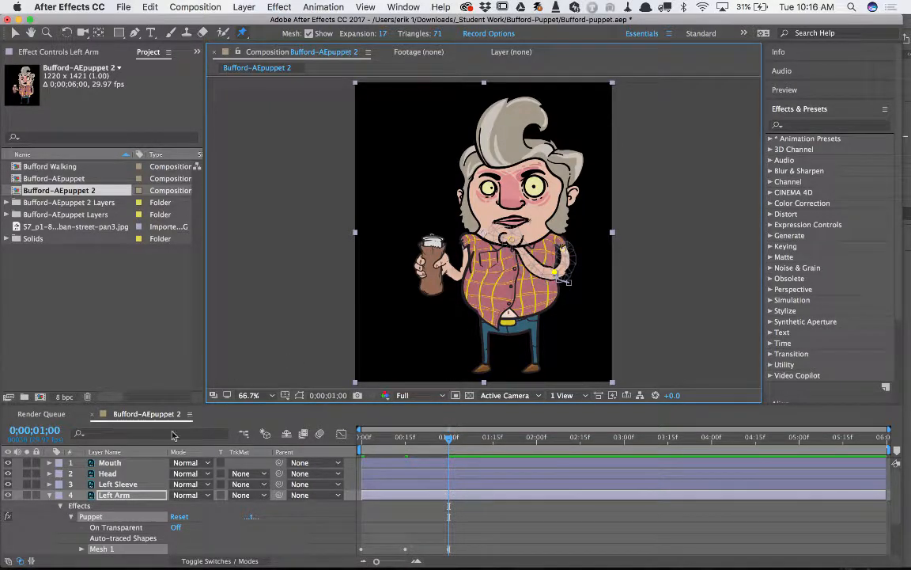
# Reorder the layers so that Left Arm sits at the top of the stack, above Mouth and Head
pyautogui.click(111, 495)
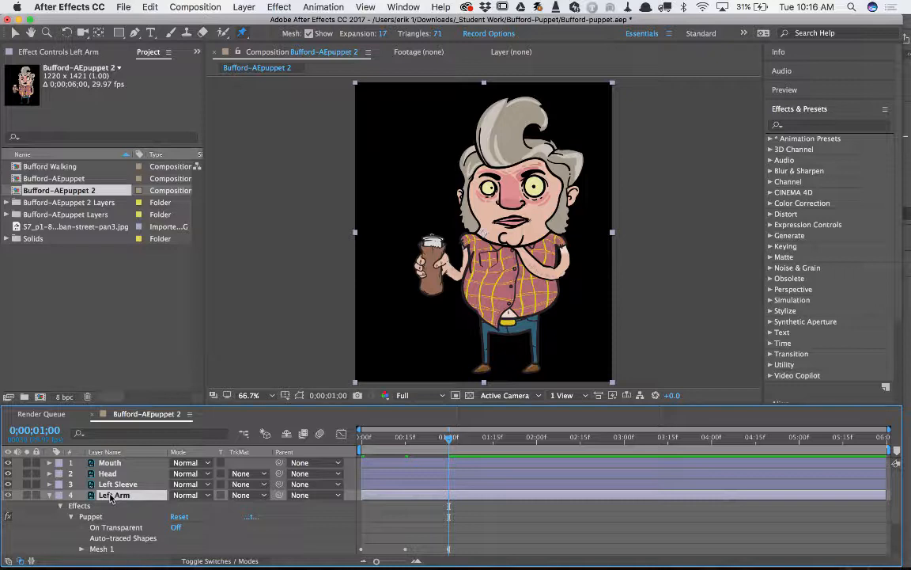
pyautogui.moveTo(112, 496); pyautogui.dragTo(112, 473)
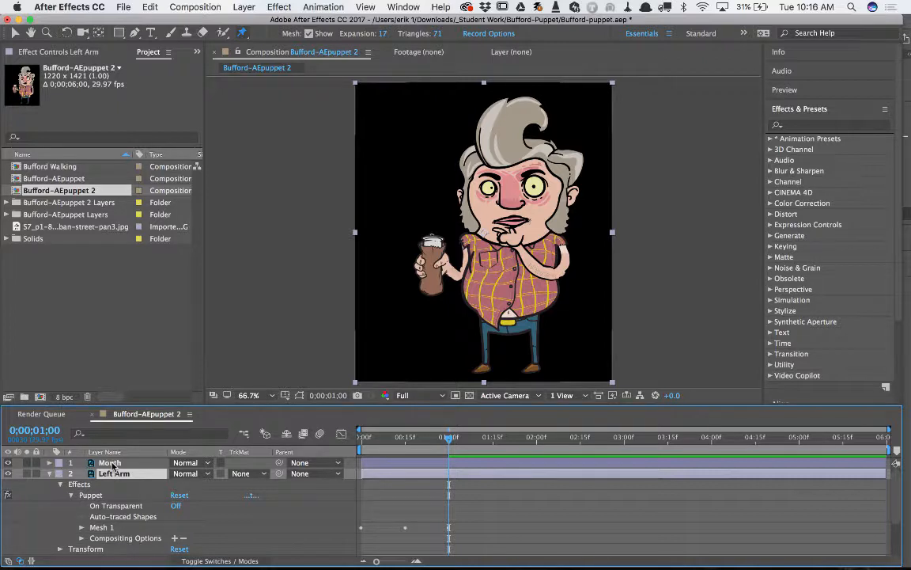
pyautogui.click(113, 465)
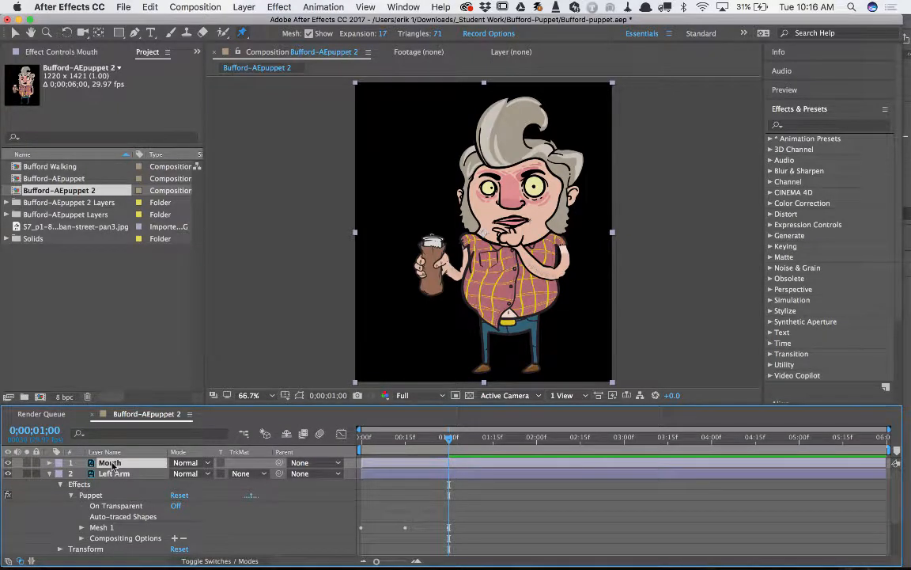
pyautogui.moveTo(113, 464); pyautogui.dragTo(116, 544)
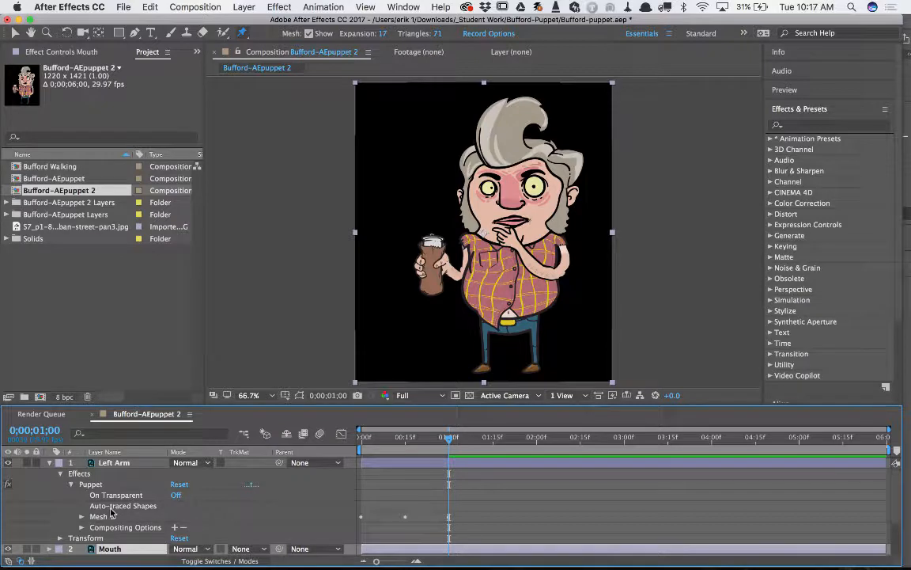
# Move the Left Sleeve layer to the top of the stack, directly above Left Arm
pyautogui.scroll(-3, 110, 512)
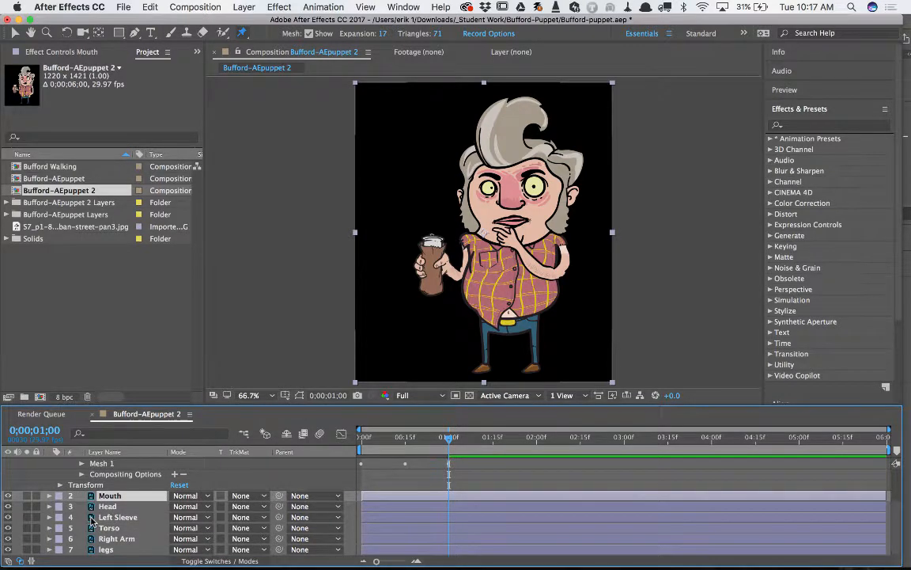
pyautogui.click(117, 518)
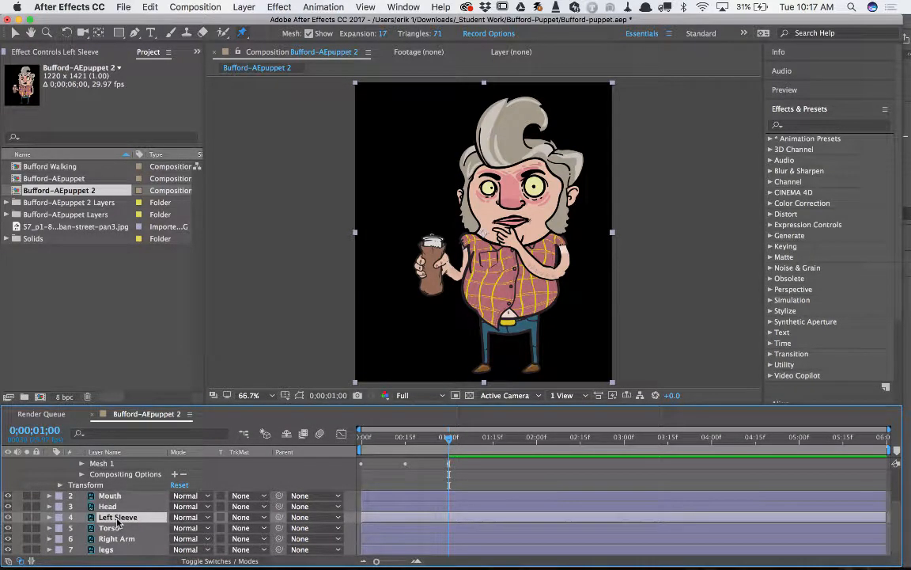
pyautogui.moveTo(117, 520); pyautogui.dragTo(120, 466)
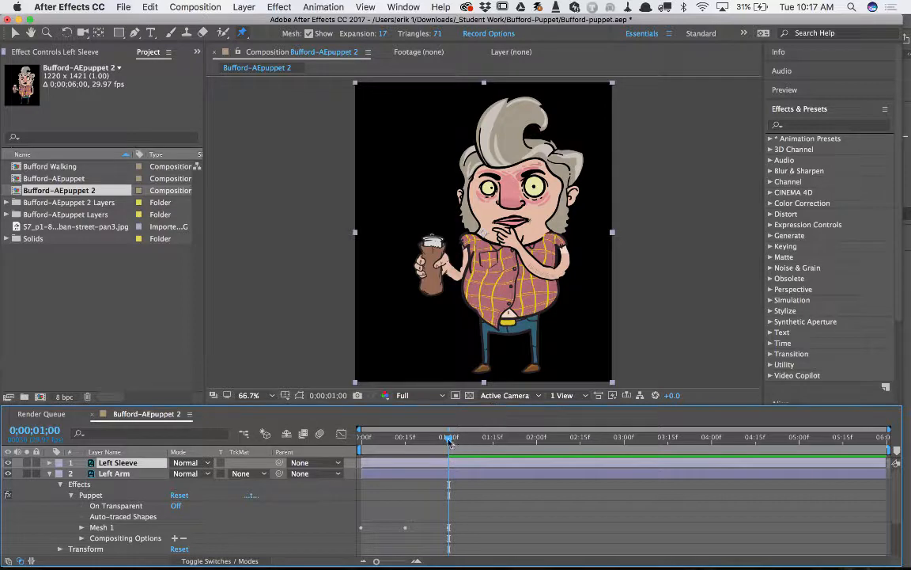
# Scrub back and forth just before the one-second mark to review the arm's motion, switching briefly between the Selection and Puppet Pin tools
pyautogui.press('pageup')
pyautogui.moveTo(428, 442); pyautogui.dragTo(450, 453)
pyautogui.click(14, 33)
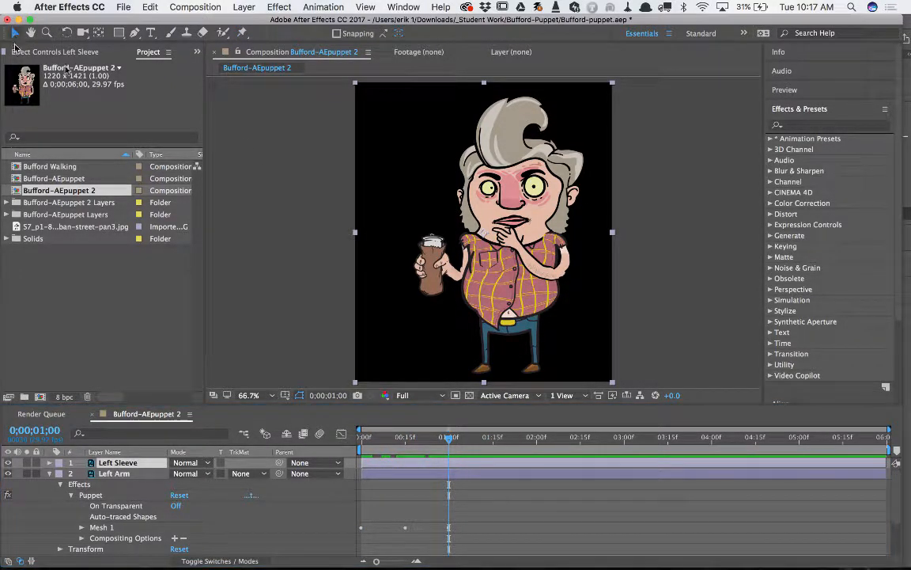
pyautogui.click(540, 273)
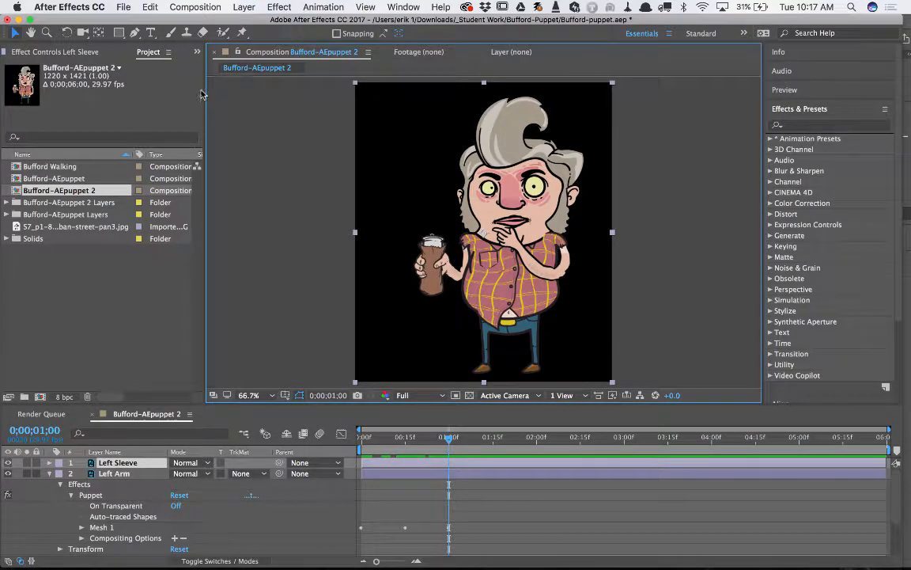
pyautogui.click(242, 33)
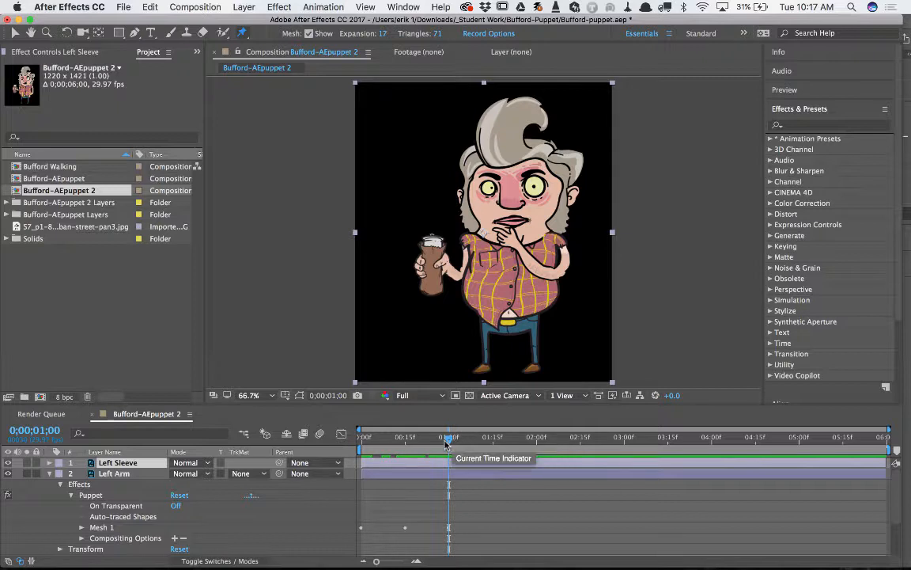
pyautogui.moveTo(449, 437); pyautogui.dragTo(429, 437)
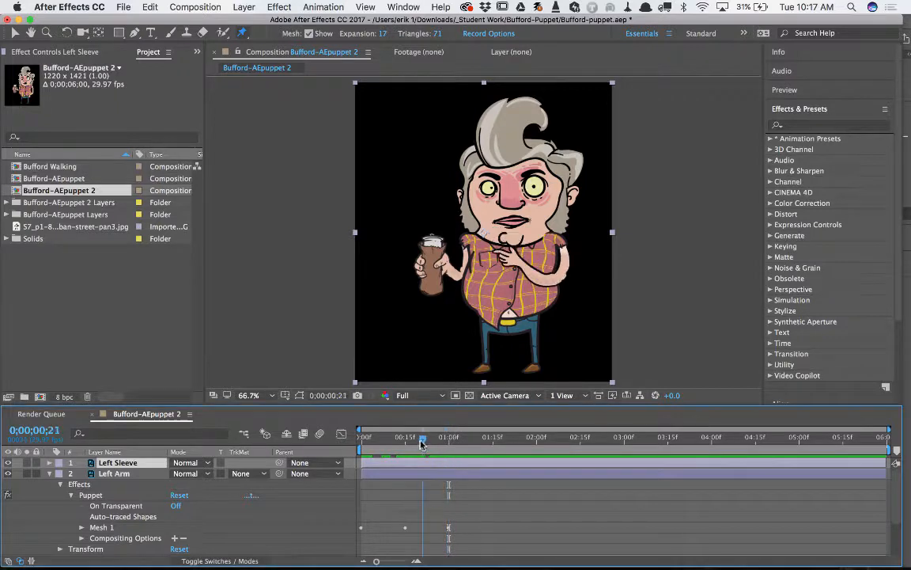
# Show the Left Arm layer's keyframed puppet pin positions and enlarge the timeline so all three pins fit
pyautogui.click(110, 473)
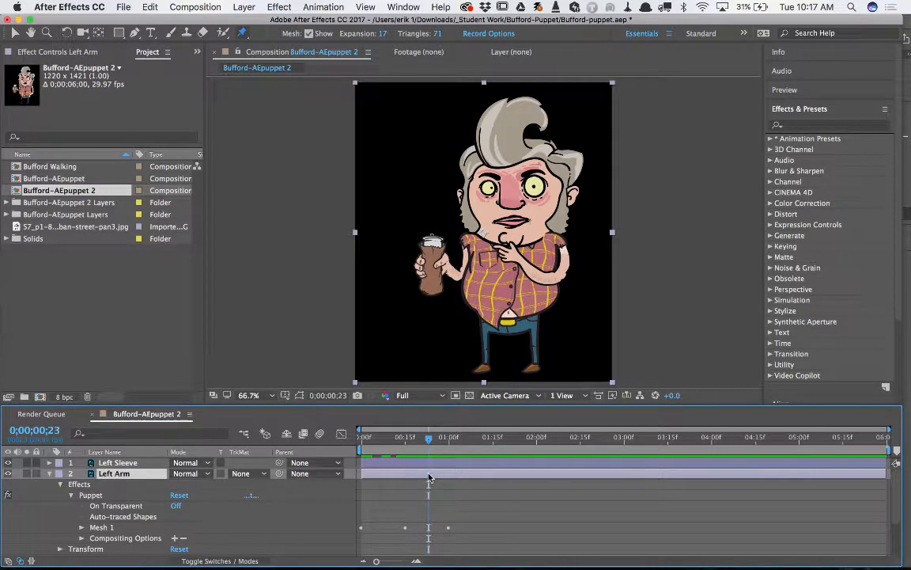
pyautogui.press('u')
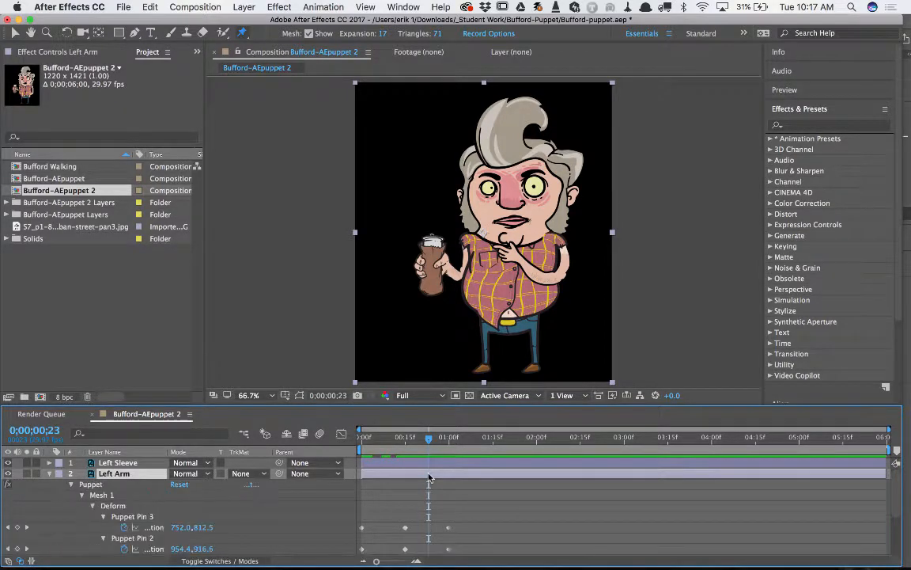
pyautogui.click(131, 516)
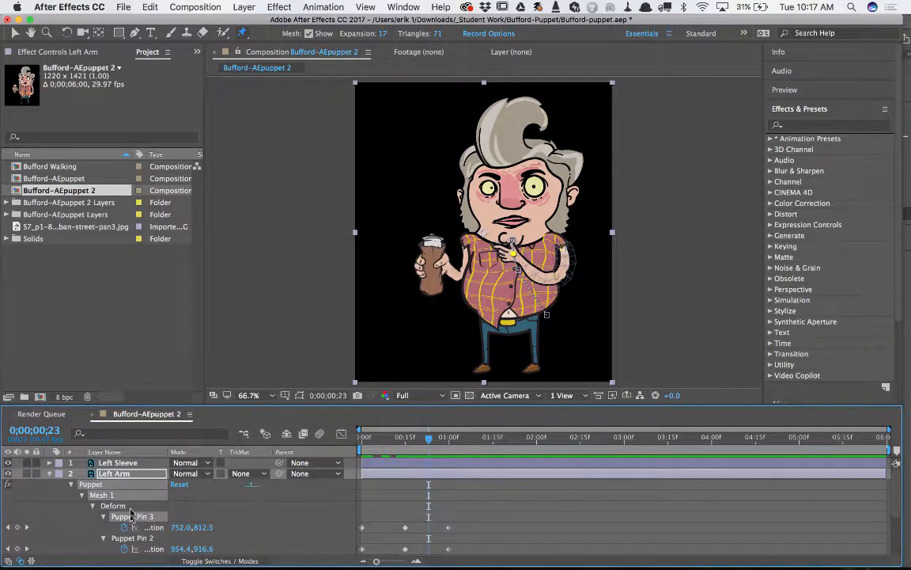
pyautogui.moveTo(142, 403); pyautogui.dragTo(143, 309)
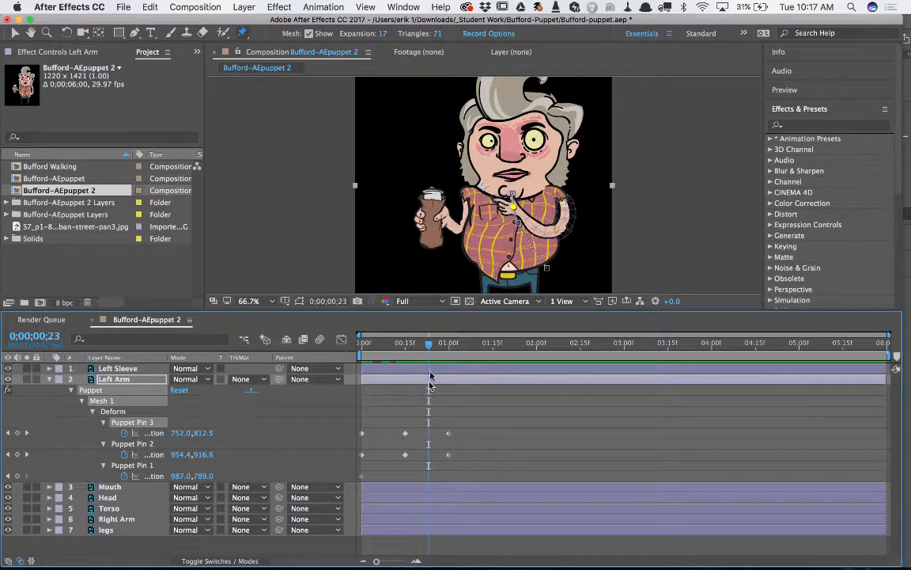
# At 0;00;00;15, select the Left Arm's pins one by one to identify which joint each pin controls
pyautogui.moveTo(428, 351); pyautogui.dragTo(405, 350)
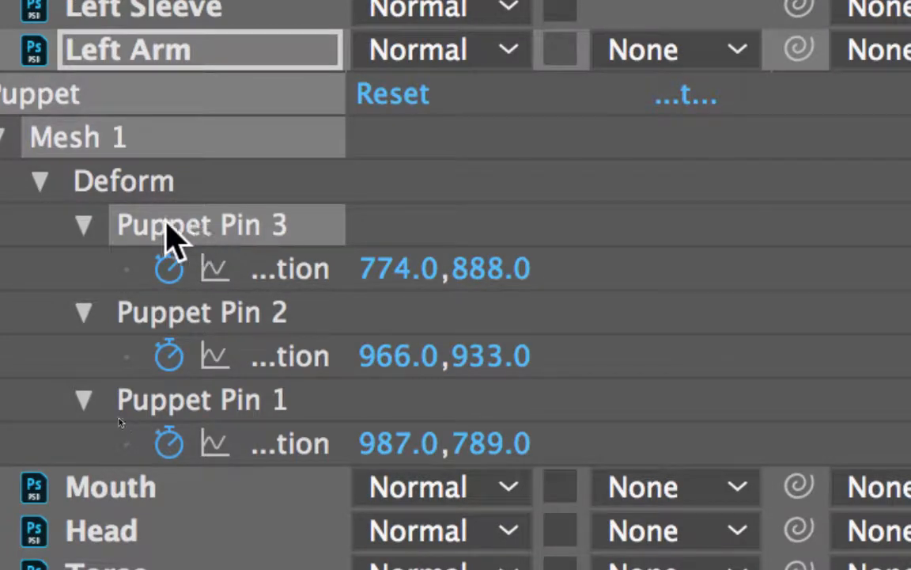
pyautogui.click(182, 322)
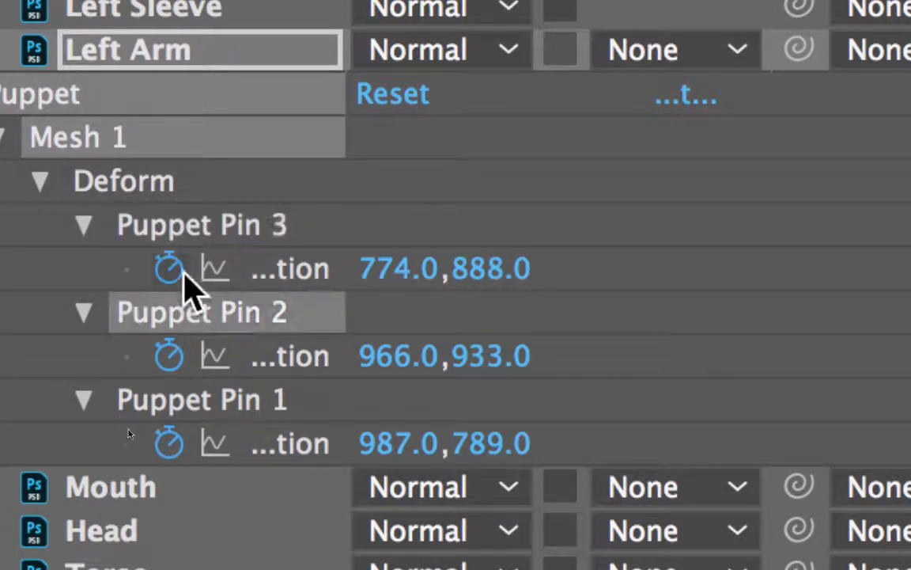
pyautogui.click(191, 225)
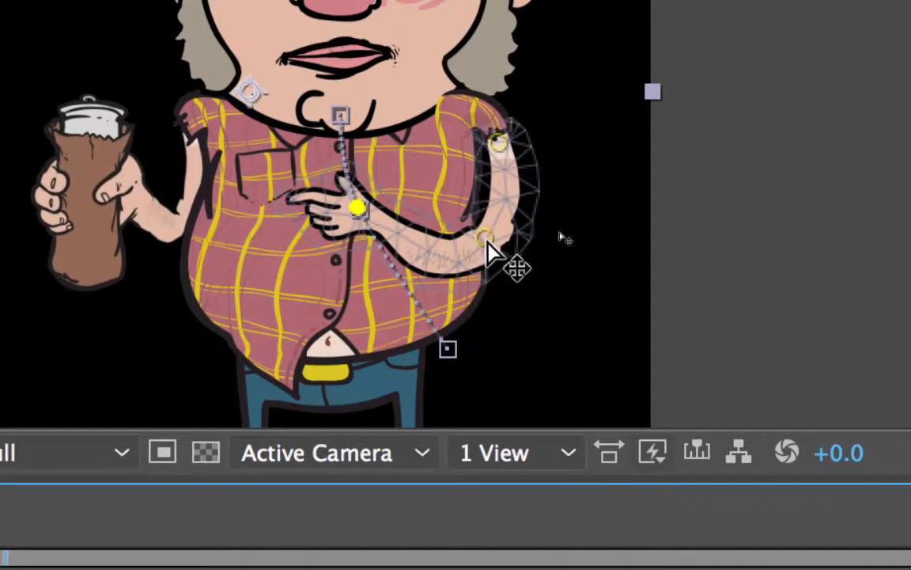
pyautogui.click(485, 239)
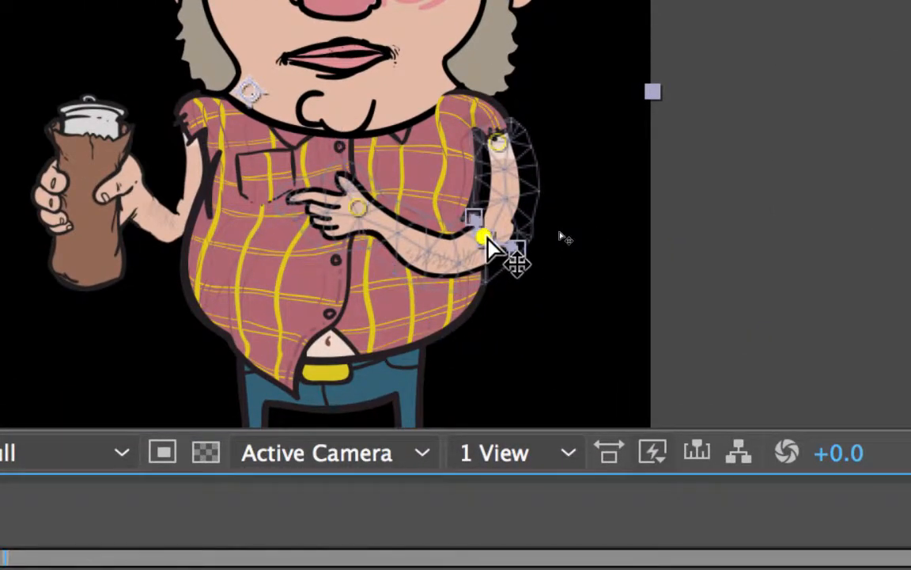
pyautogui.click(499, 144)
pyautogui.click(358, 209)
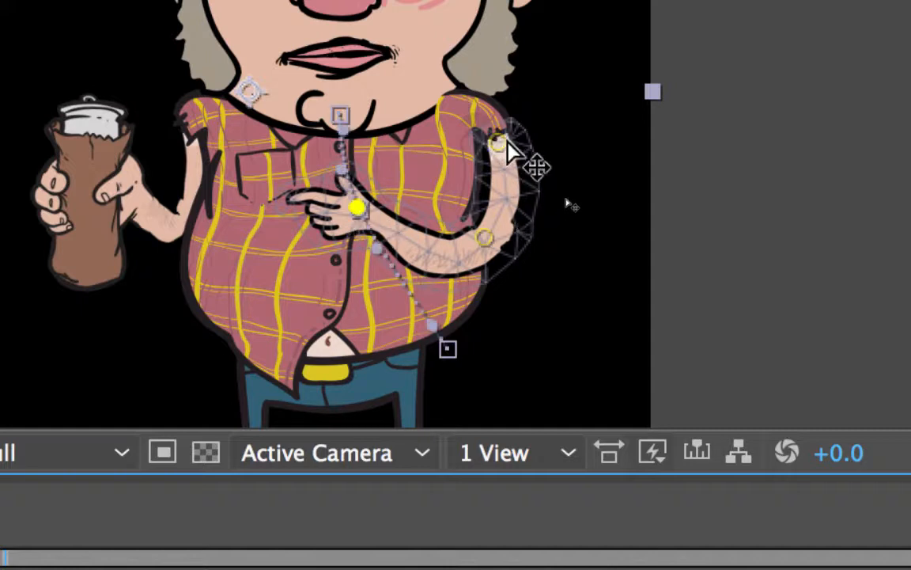
pyautogui.click(498, 144)
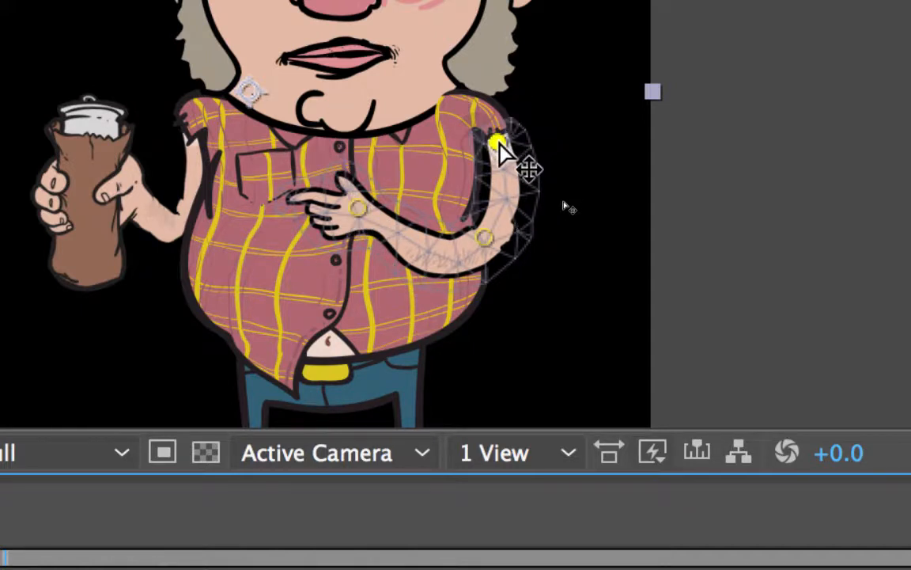
# Try moving the left shoulder pin down the upper arm and undo the move
pyautogui.moveTo(500, 146); pyautogui.dragTo(504, 170)
pyautogui.press('super+z')
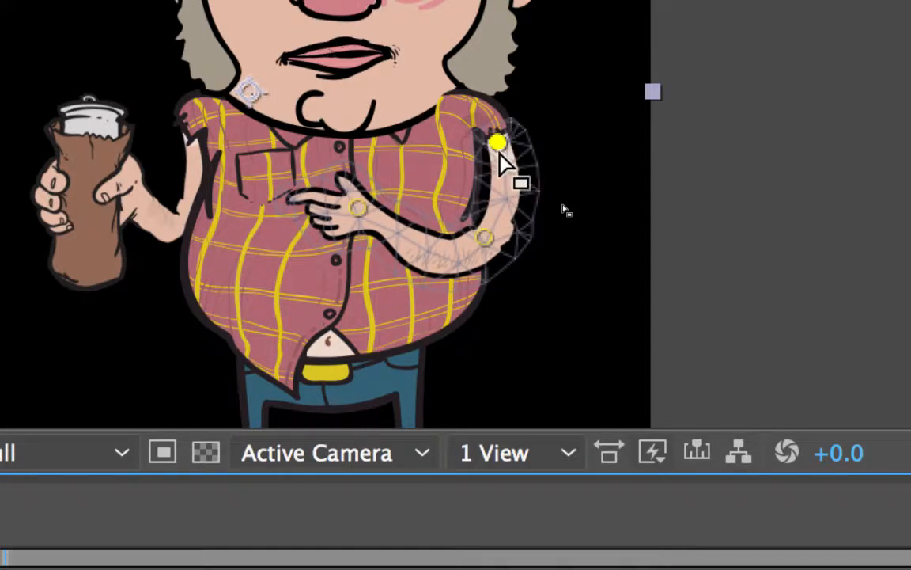
pyautogui.keyDown('alt'); pyautogui.click(500, 149); pyautogui.keyUp('alt')
pyautogui.click(499, 145)
pyautogui.moveTo(500, 148); pyautogui.dragTo(505, 159)
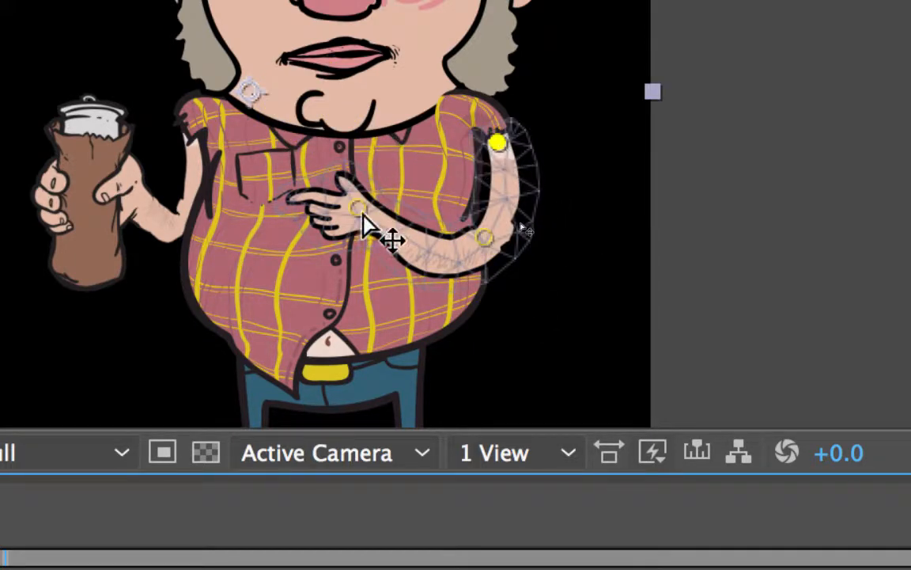
pyautogui.moveTo(498, 155); pyautogui.dragTo(509, 198)
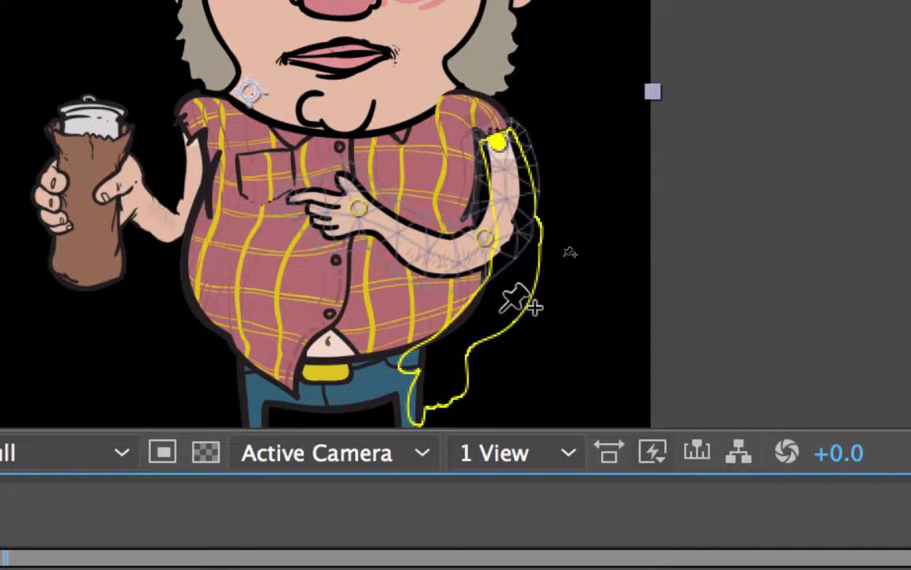
pyautogui.scroll(-5, 500, 311)
pyautogui.scroll(5, 500, 312)
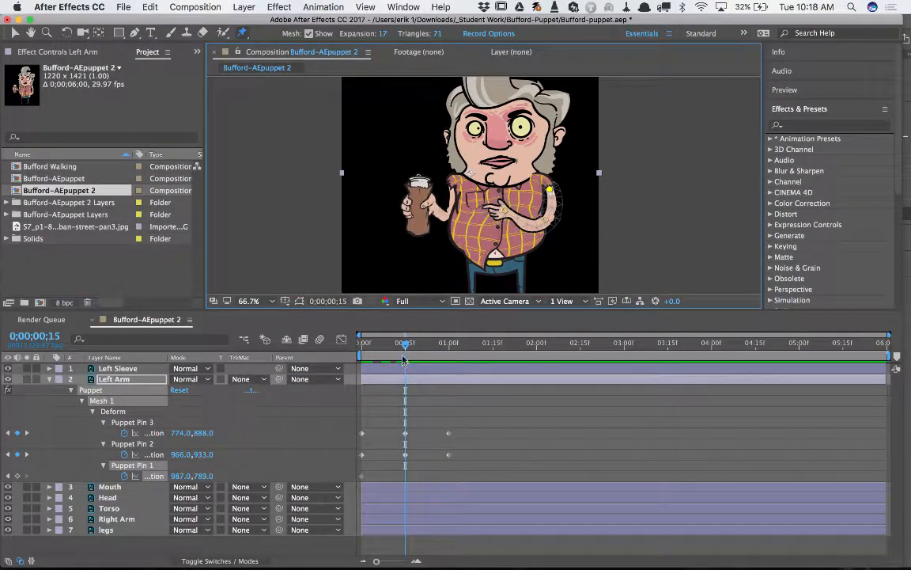
# Record a live sketched motion of the left wrist pin from 0;00;02;12, preview it from the start, and undo the recording
pyautogui.moveTo(405, 345); pyautogui.dragTo(573, 361)
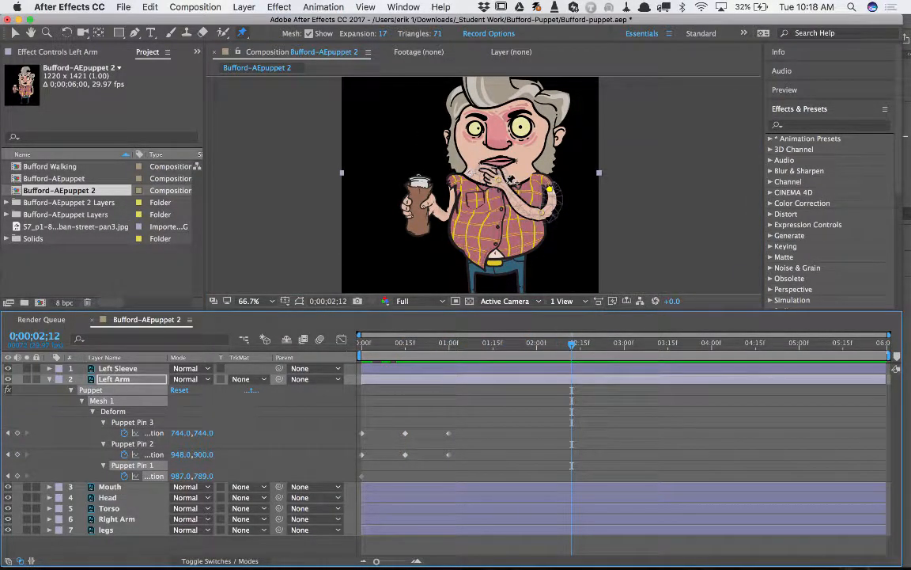
pyautogui.moveTo(501, 181)
pyautogui.mouseDown()
pyautogui.moveTo(506, 212)
pyautogui.moveTo(536, 250)
pyautogui.moveTo(499, 186)
pyautogui.mouseUp()
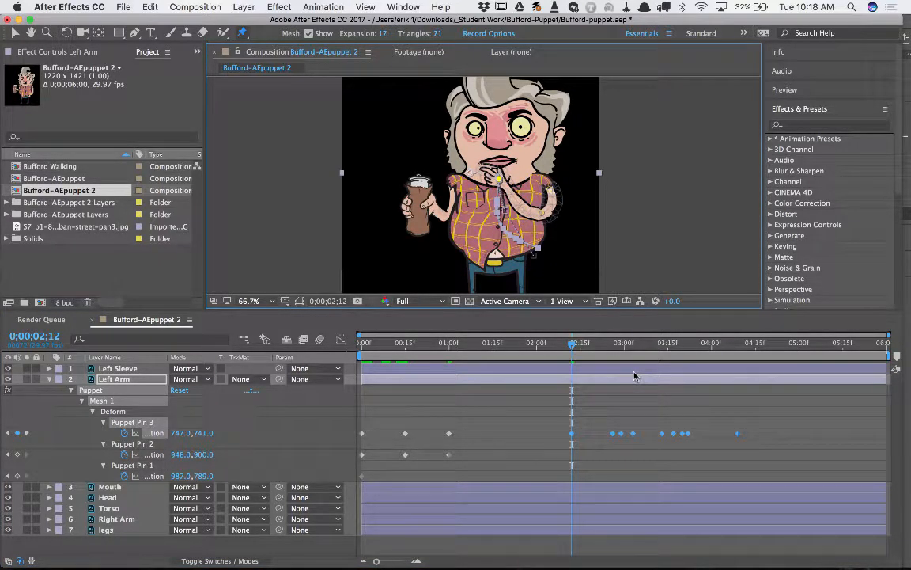
pyautogui.moveTo(513, 342); pyautogui.dragTo(331, 345)
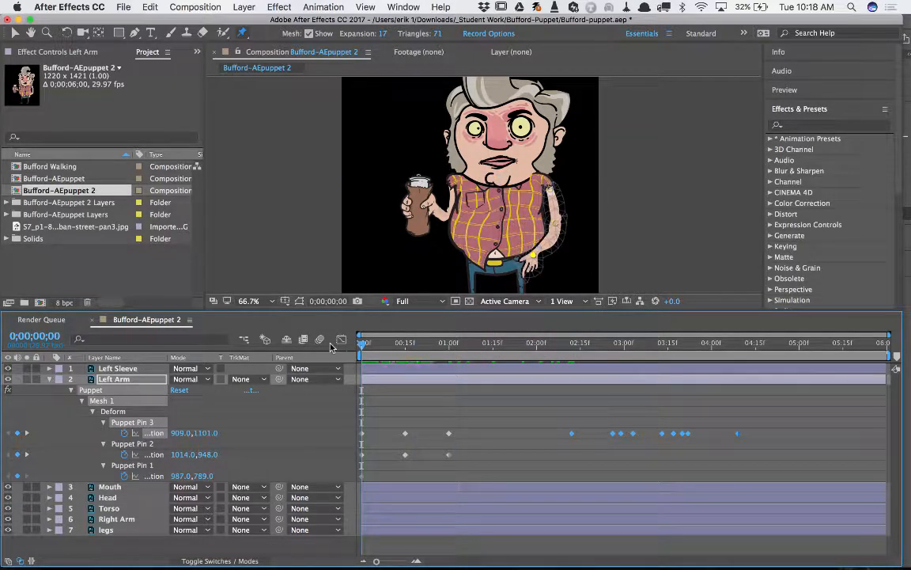
pyautogui.press('space')
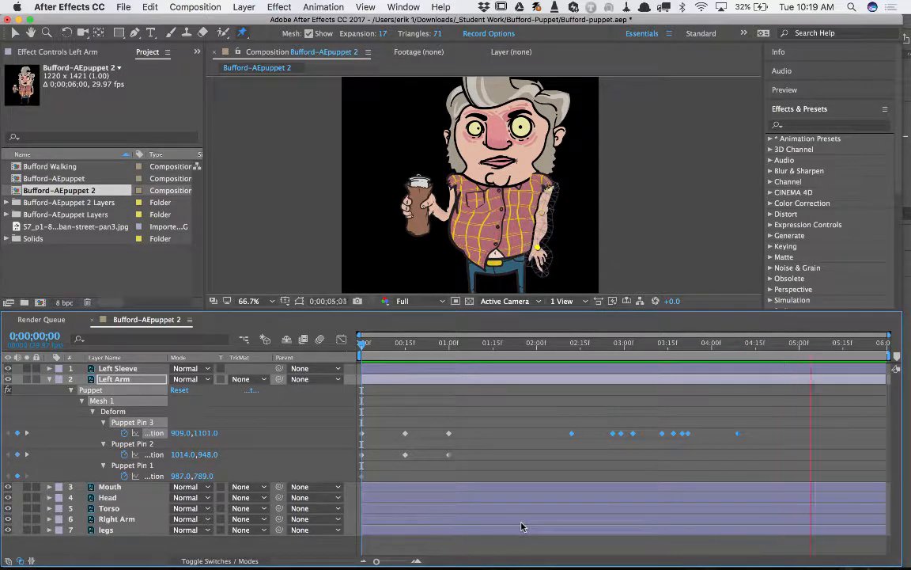
pyautogui.press('super+z')
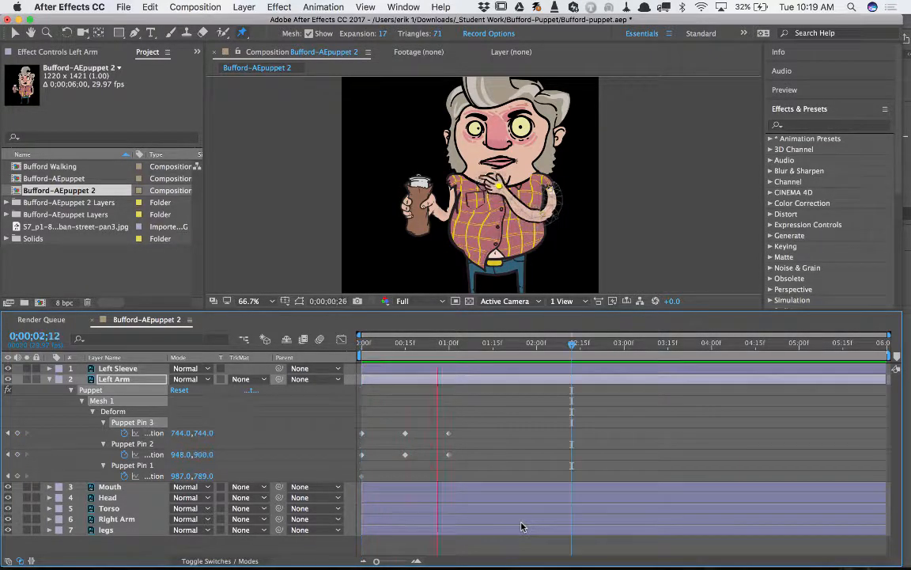
# At 0;00;02;05, move the left elbow pin slightly outward and down to about 960, 924
pyautogui.click(563, 348)
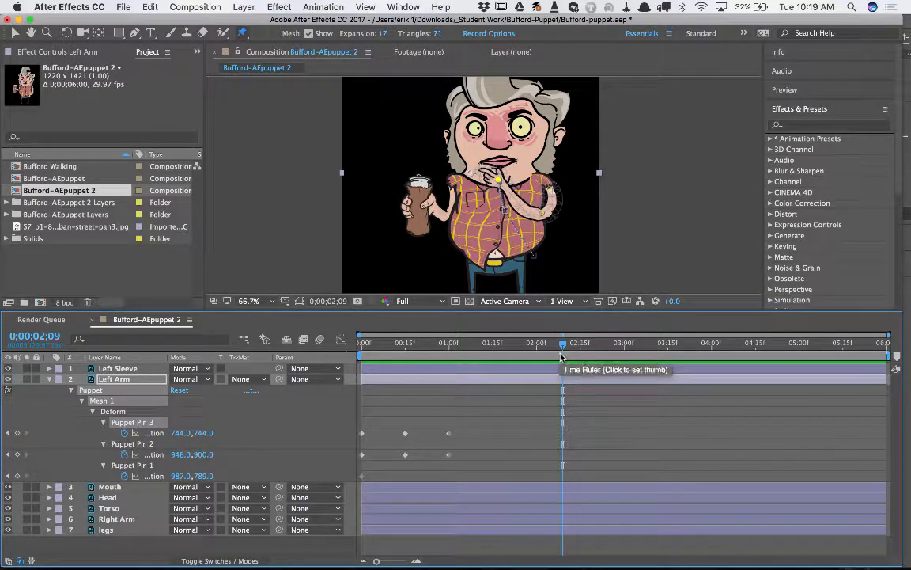
pyautogui.moveTo(506, 347); pyautogui.dragTo(551, 362)
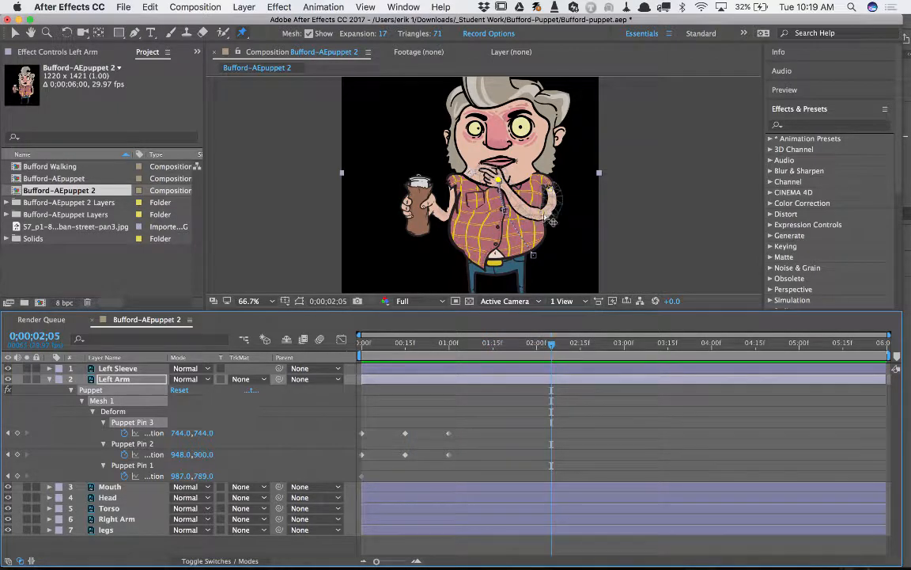
pyautogui.moveTo(552, 222); pyautogui.dragTo(556, 229)
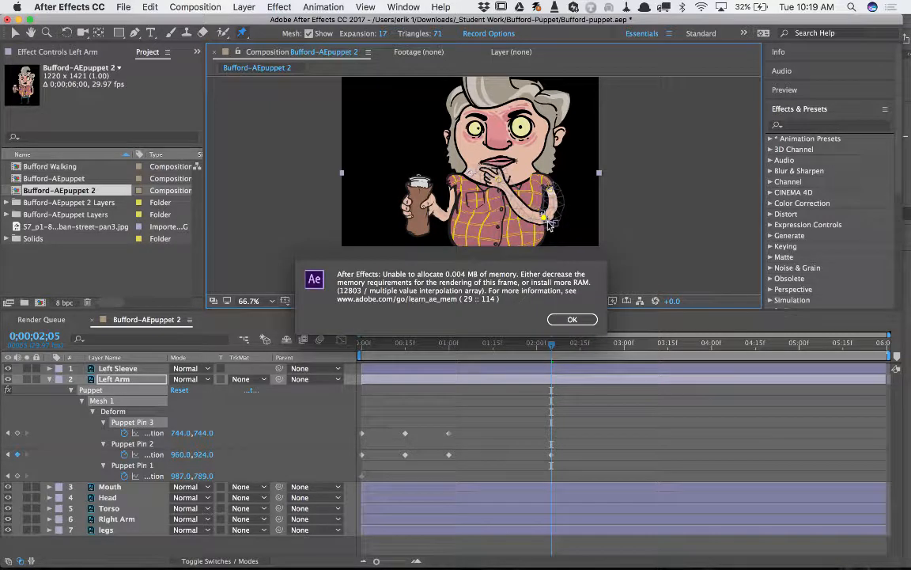
pyautogui.click(572, 319)
# Purge all memory and the disk cache
pyautogui.click(122, 7)
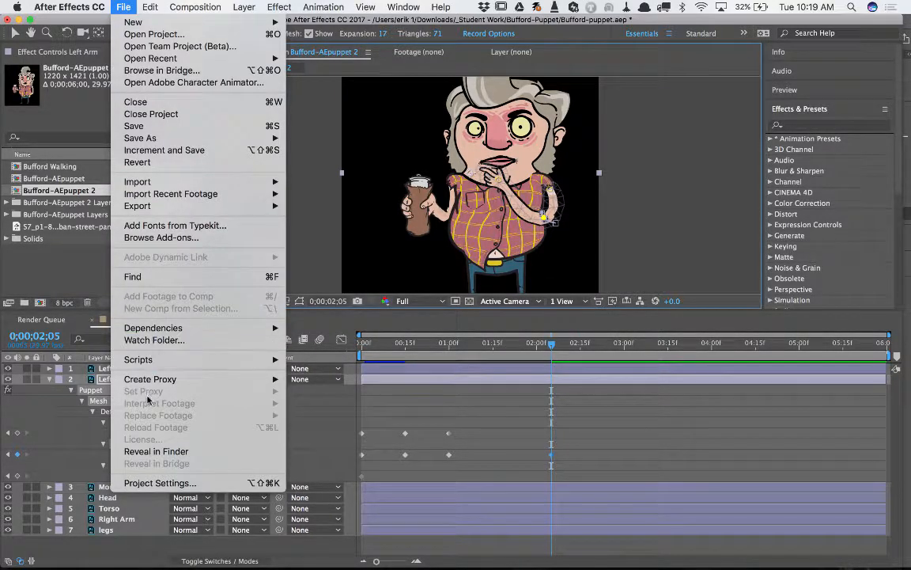
pyautogui.moveTo(150, 8)
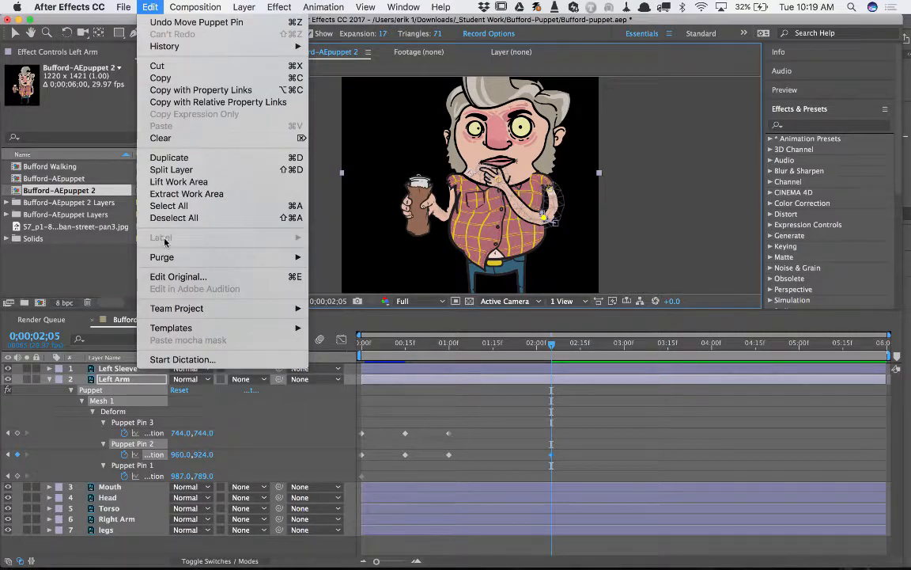
pyautogui.moveTo(158, 257)
pyautogui.click(368, 258)
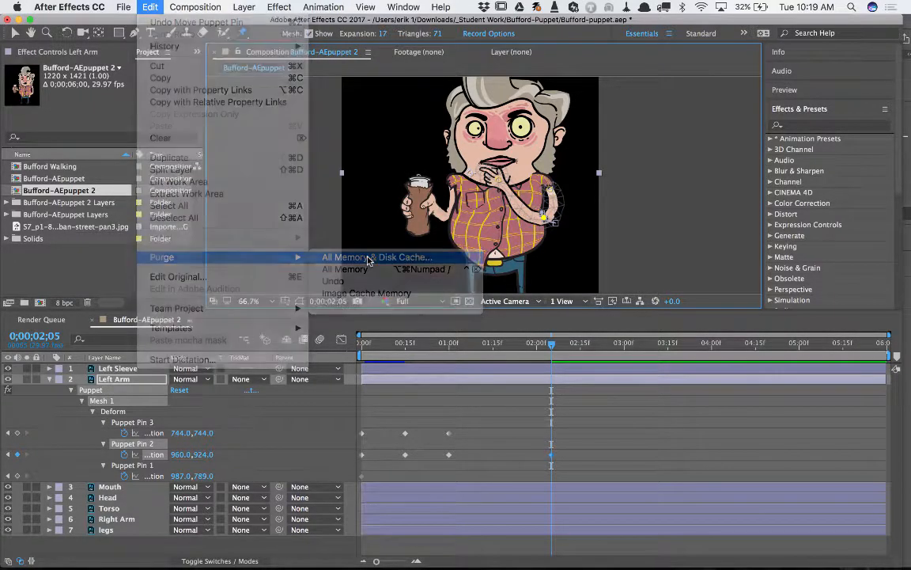
pyautogui.click(578, 317)
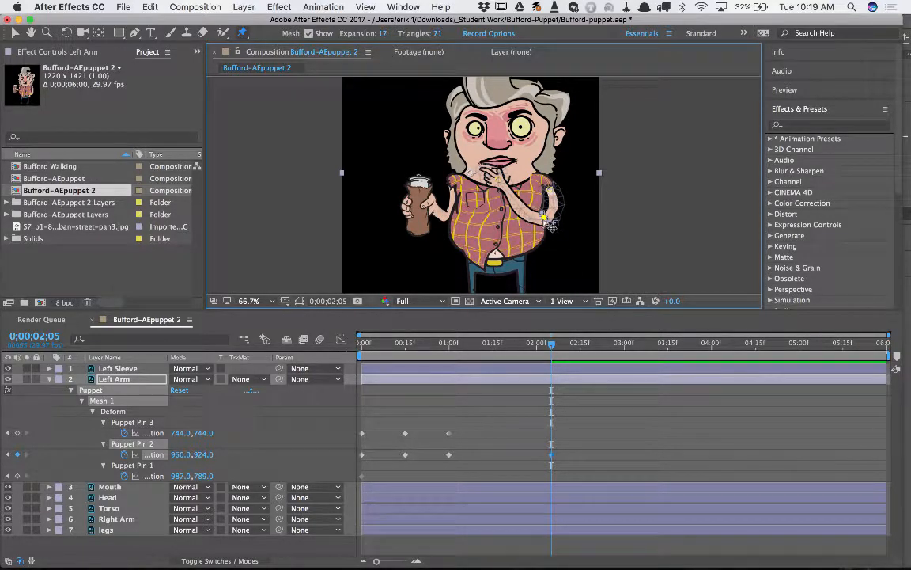
# At 0;00;02;05, lower the left elbow pin to about 984, 951 and the wrist pin to about 897, 1086, and preview the animation
pyautogui.moveTo(546, 220); pyautogui.dragTo(549, 224)
pyautogui.moveTo(501, 186); pyautogui.dragTo(540, 263)
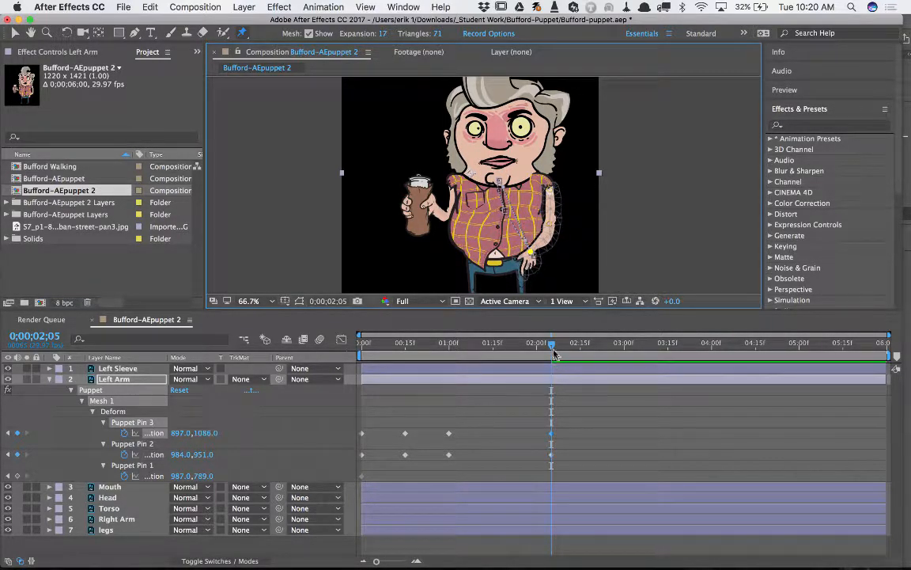
pyautogui.moveTo(552, 344); pyautogui.dragTo(311, 309)
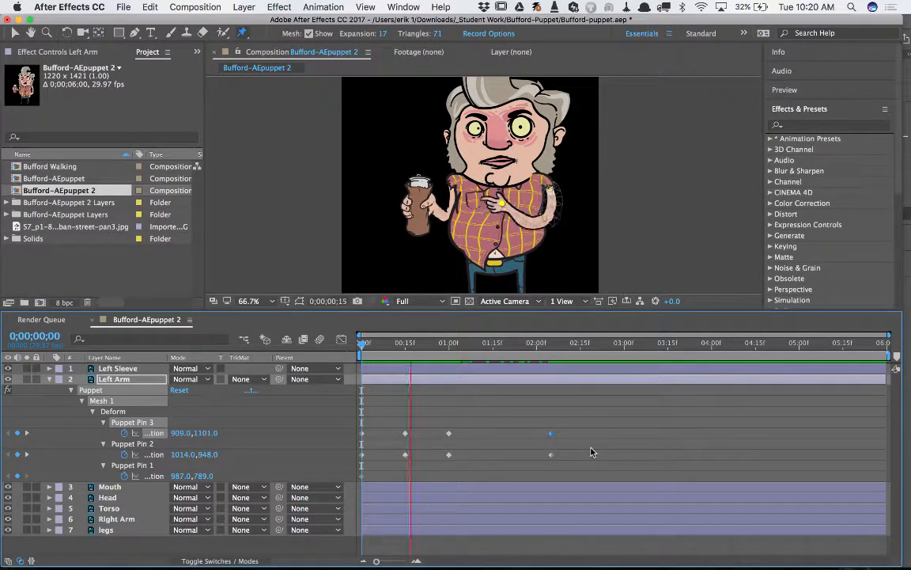
pyautogui.press('space')
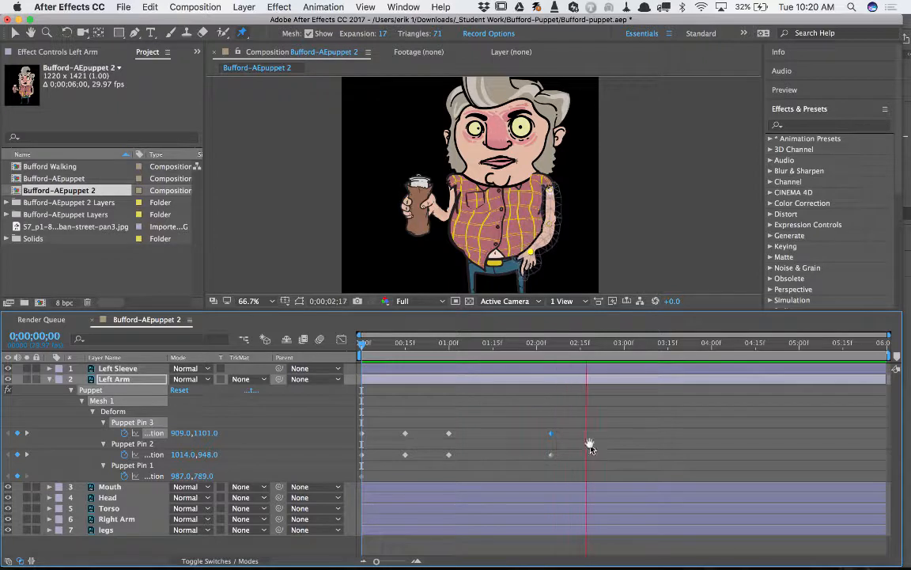
# At 0;00;01;12, raise the left wrist pin to the chin at about 723, 755 and shift the elbow pin slightly inward
pyautogui.moveTo(583, 345); pyautogui.dragTo(473, 369)
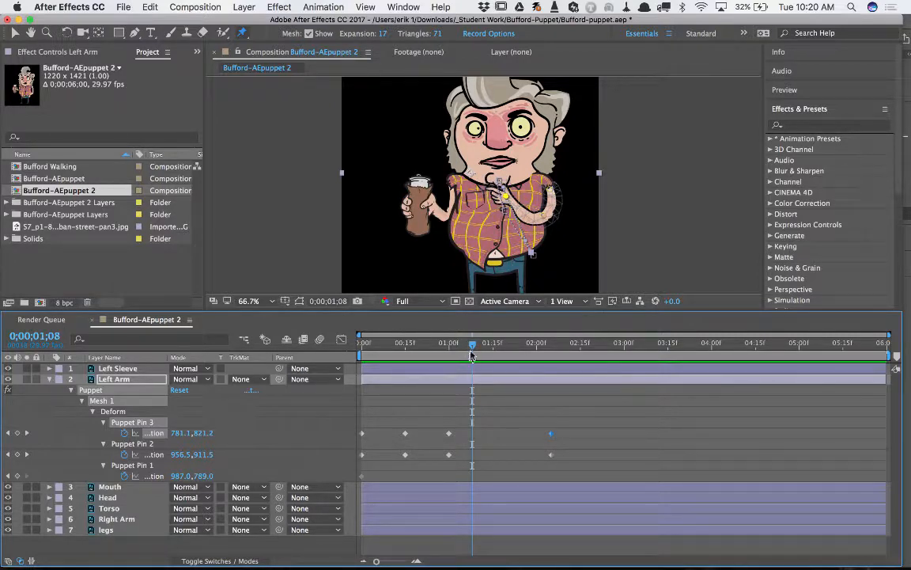
pyautogui.moveTo(475, 352); pyautogui.dragTo(485, 352)
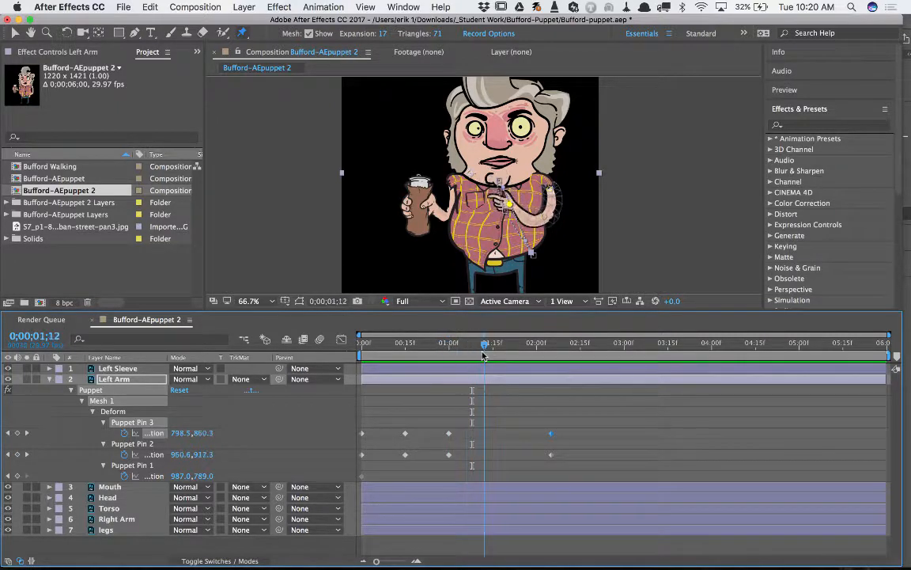
pyautogui.moveTo(510, 206); pyautogui.dragTo(511, 194)
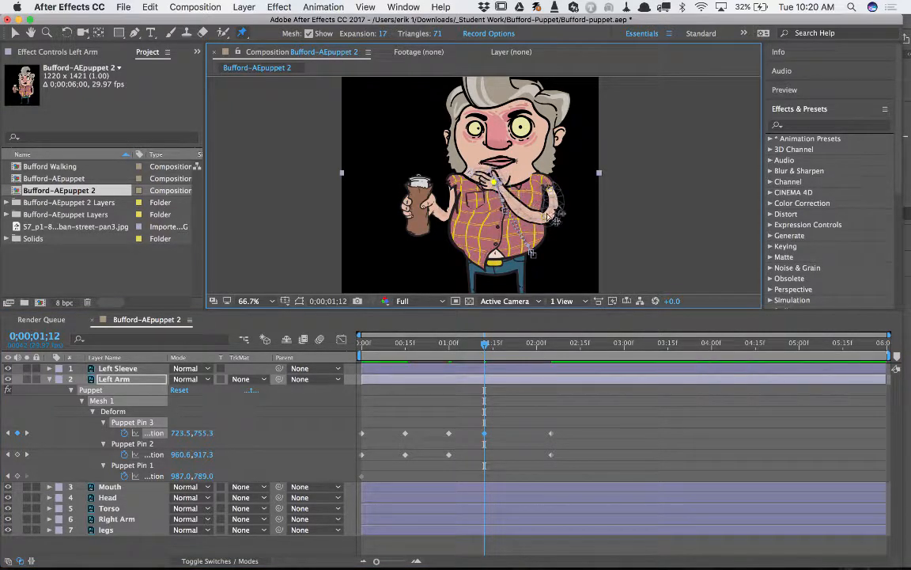
pyautogui.moveTo(543, 215); pyautogui.dragTo(543, 219)
# At 0;00;01;18, move the left wrist pin to about 782, 756 and the elbow pin slightly outward, and preview from the start
pyautogui.moveTo(484, 345)
pyautogui.mouseDown()
pyautogui.moveTo(402, 346)
pyautogui.moveTo(501, 346)
pyautogui.mouseUp()
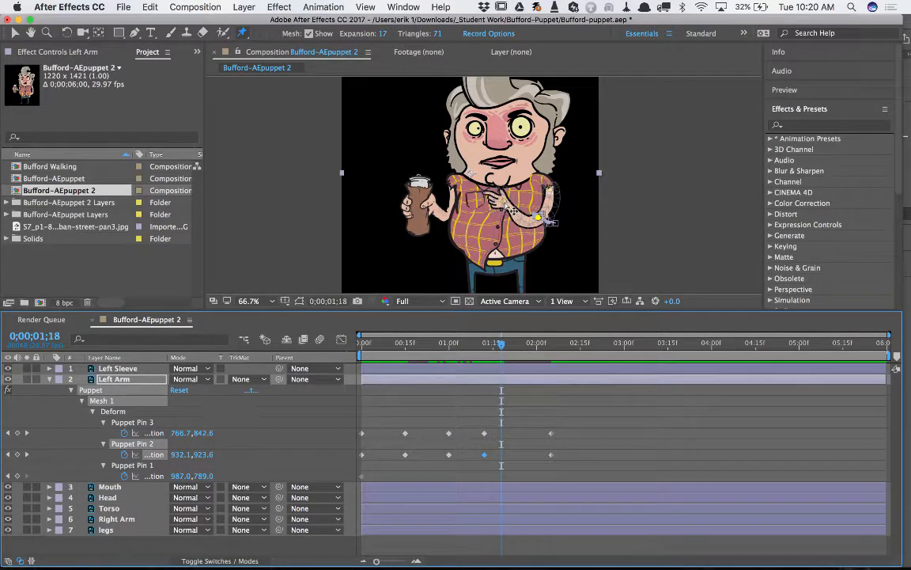
pyautogui.moveTo(513, 210); pyautogui.dragTo(506, 181)
pyautogui.moveTo(546, 221); pyautogui.dragTo(552, 218)
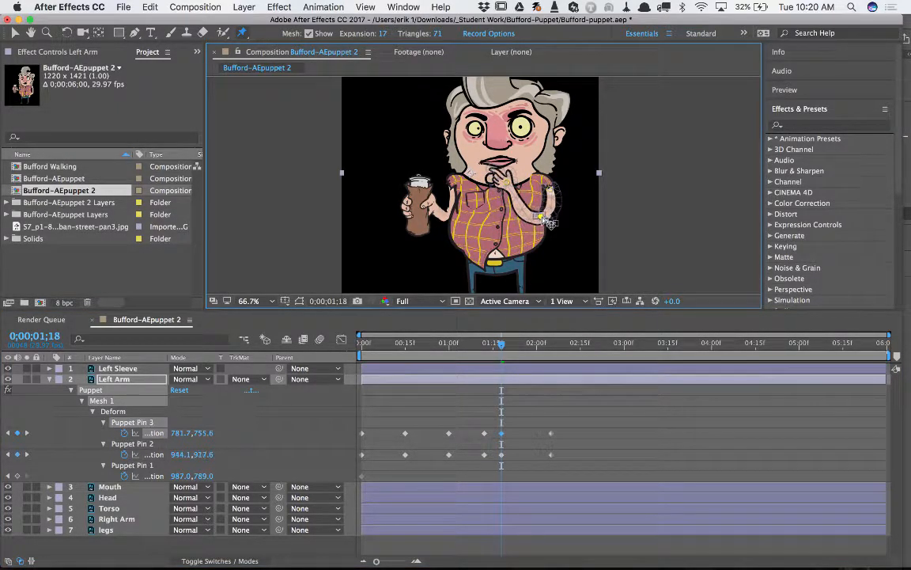
pyautogui.moveTo(500, 348); pyautogui.dragTo(362, 346)
pyautogui.press('space')
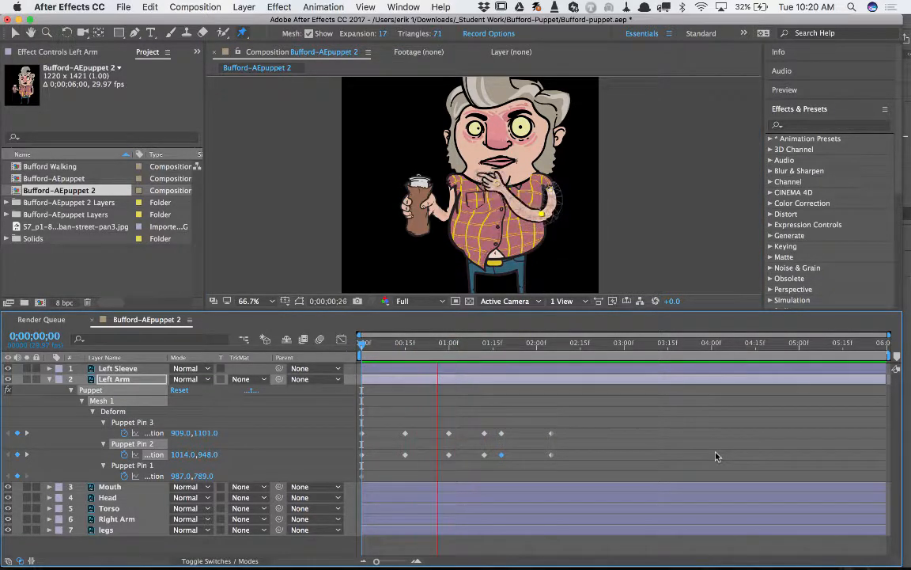
# Stretch all the left elbow and wrist pin keyframes proportionally so the last pair lands at about 0;00;04;00, and preview from the start
pyautogui.press('space')
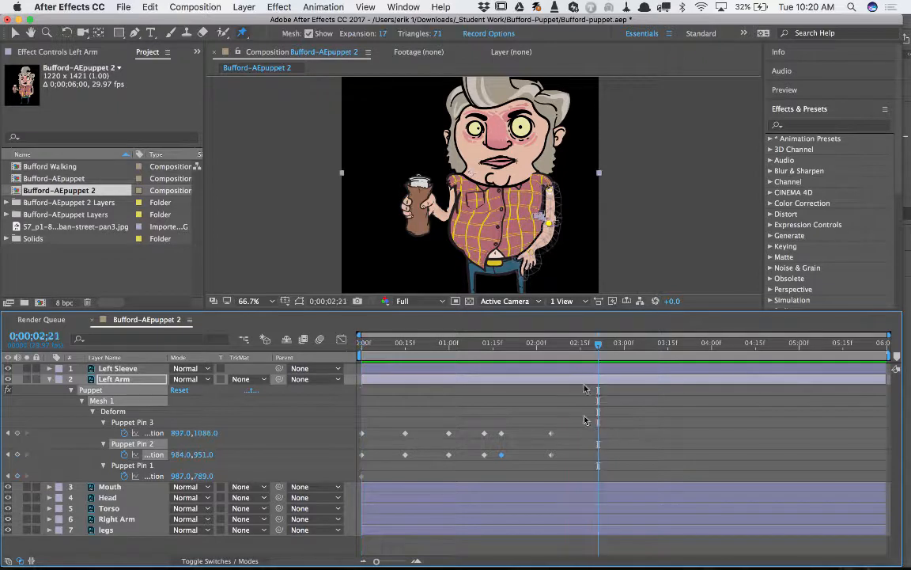
pyautogui.moveTo(600, 346); pyautogui.dragTo(450, 363)
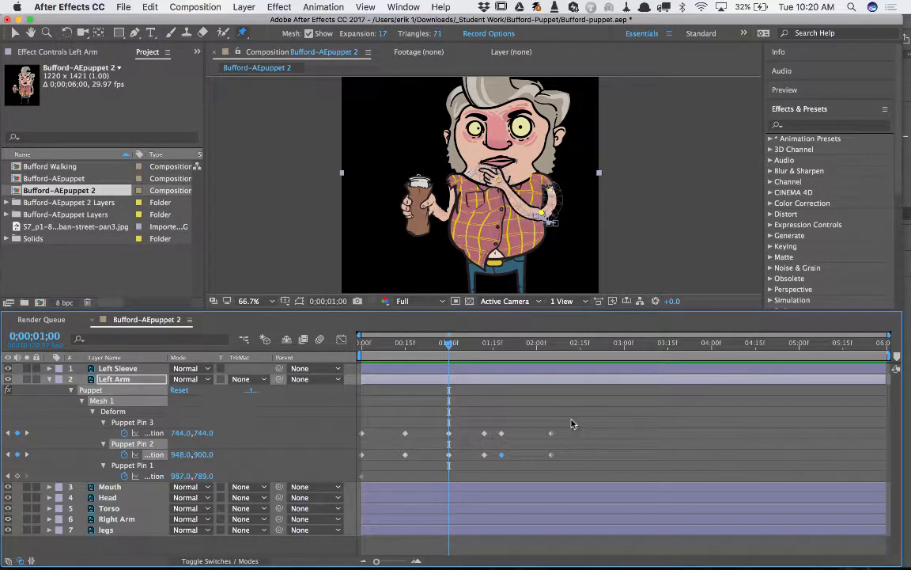
pyautogui.moveTo(572, 420); pyautogui.dragTo(357, 470)
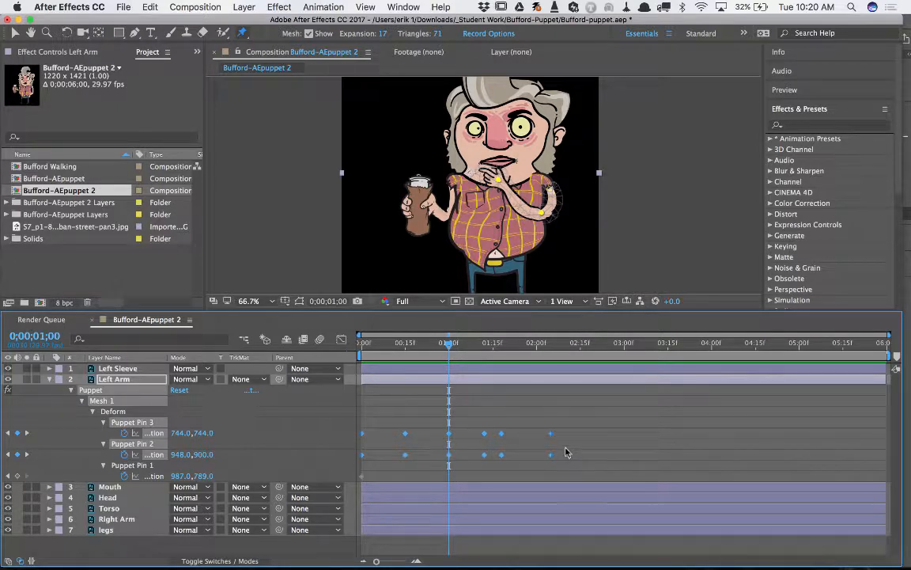
pyautogui.moveTo(552, 460)
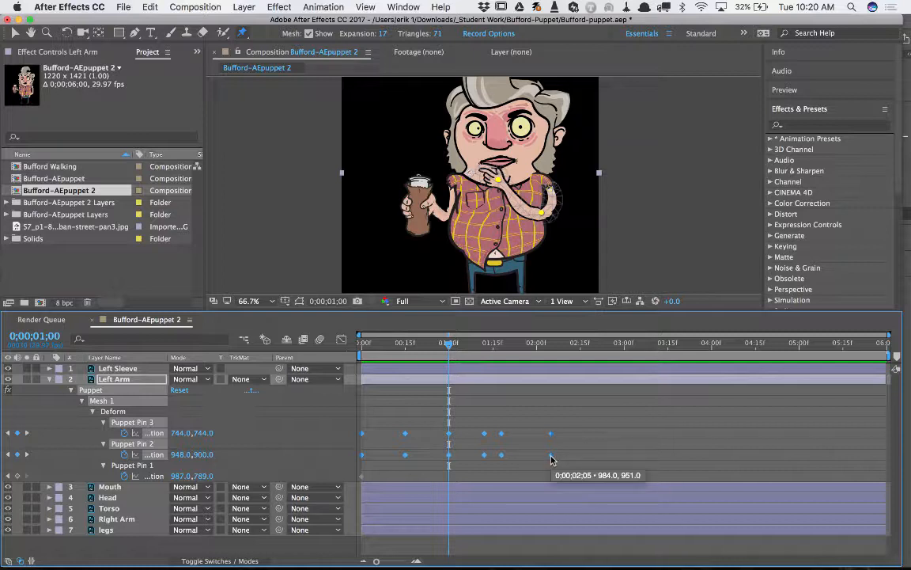
pyautogui.moveTo(552, 460); pyautogui.dragTo(708, 452)
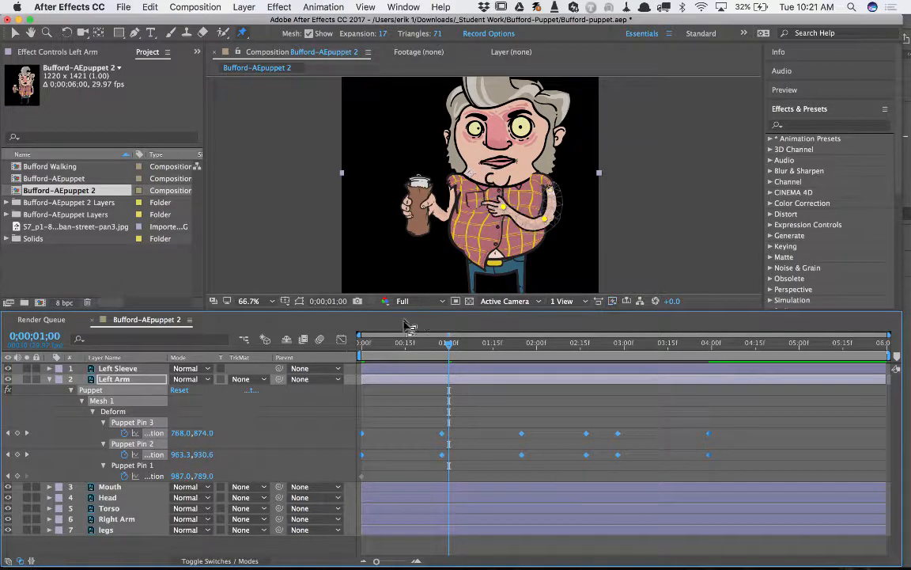
pyautogui.moveTo(449, 349); pyautogui.dragTo(360, 349)
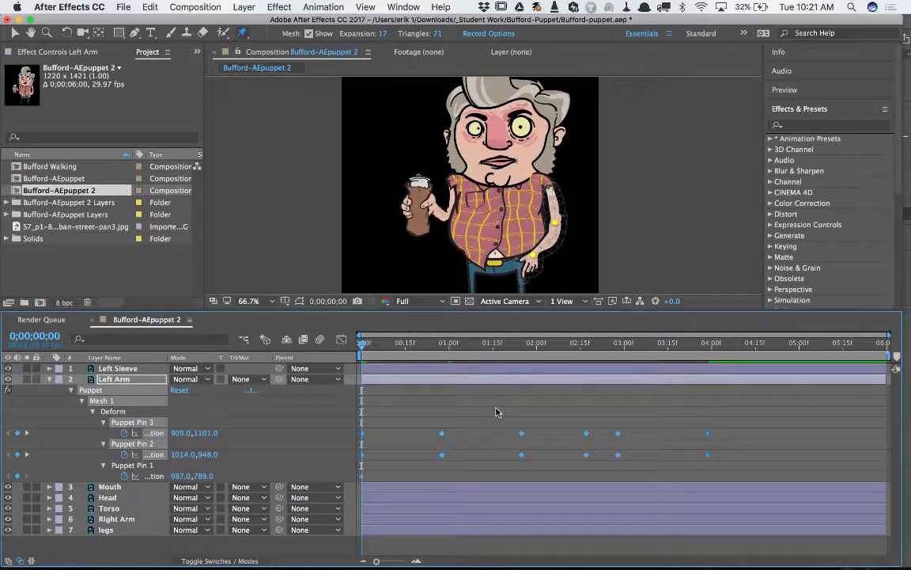
pyautogui.press('space')
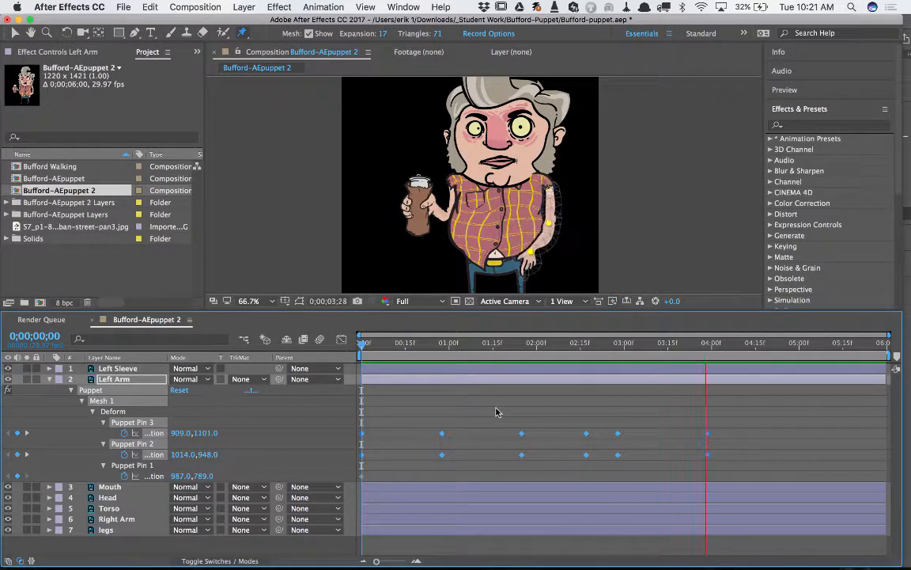
pyautogui.press('space')
# Move only the last pair of elbow and wrist pin keyframes to about 0;00;03;17 and preview the animation from the start
pyautogui.click(685, 421)
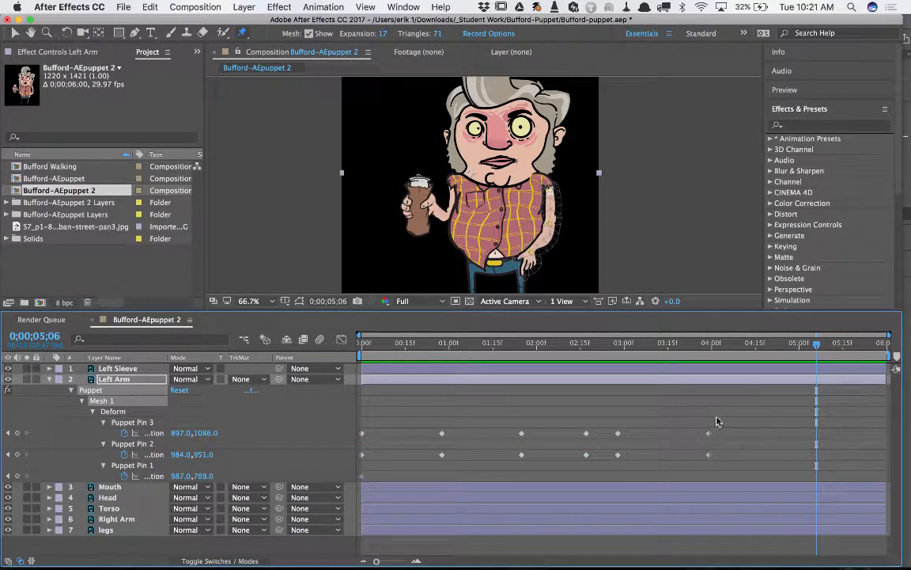
pyautogui.moveTo(719, 422); pyautogui.dragTo(669, 458)
pyautogui.press('space')
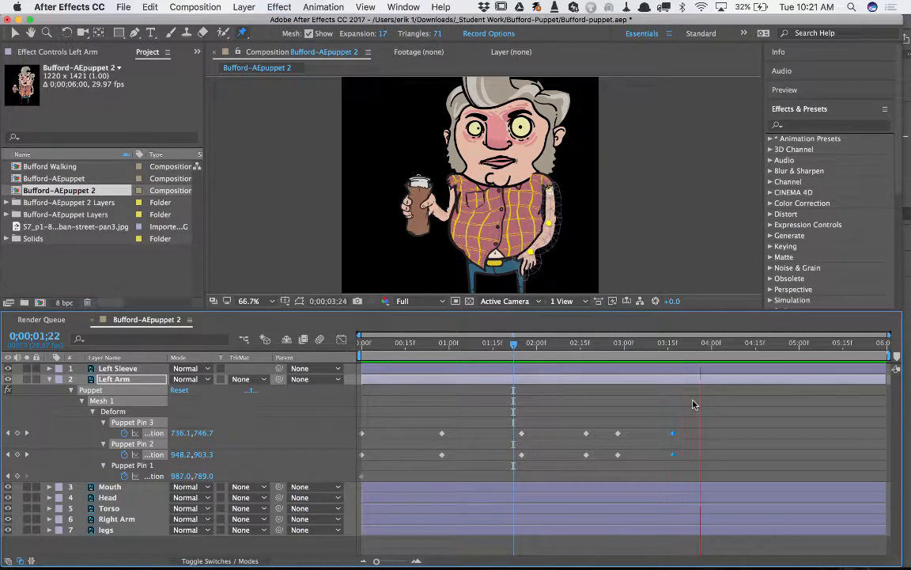
pyautogui.click(563, 347)
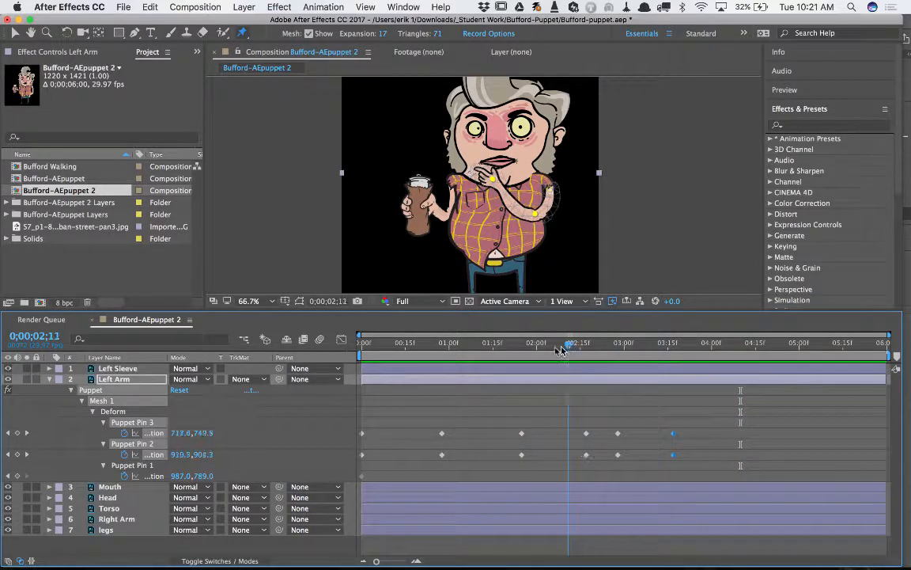
pyautogui.click(513, 347)
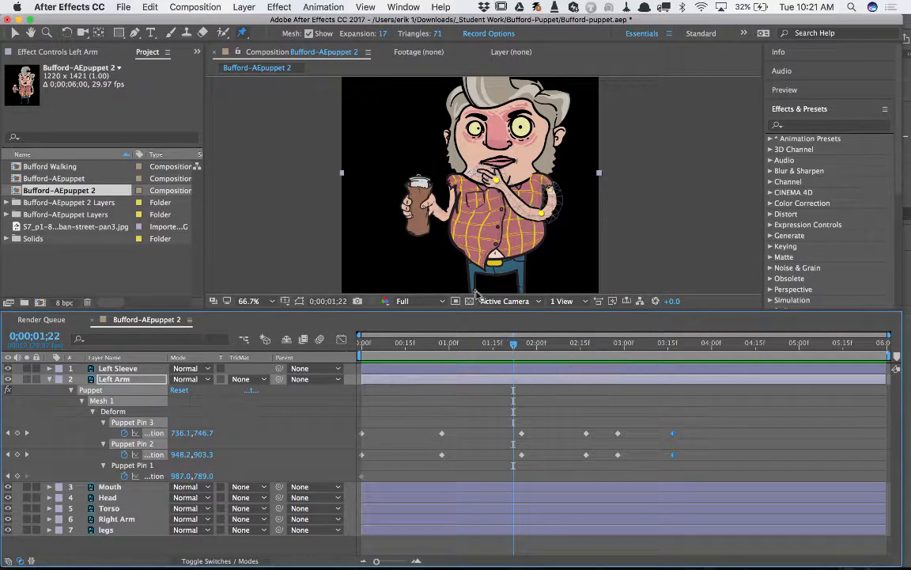
pyautogui.click(398, 351)
pyautogui.press('space')
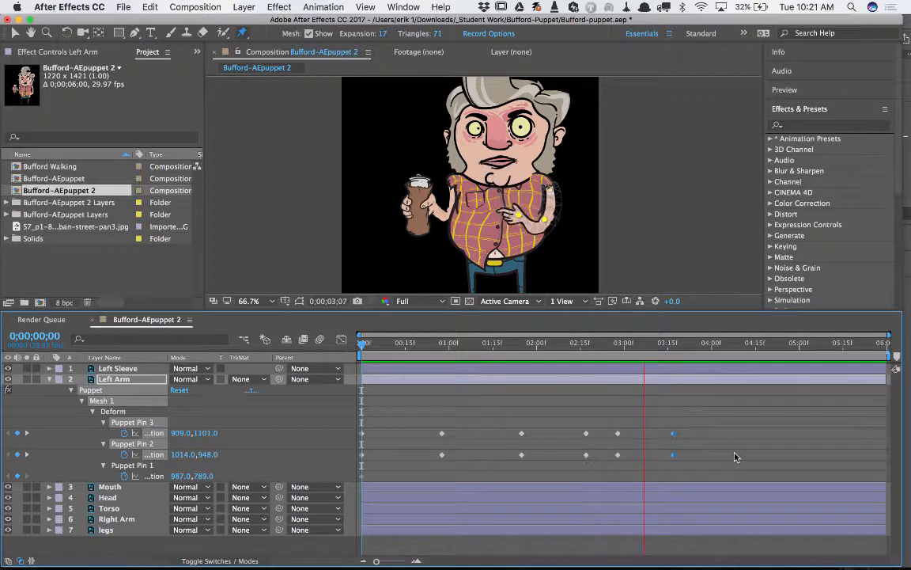
pyautogui.press('space')
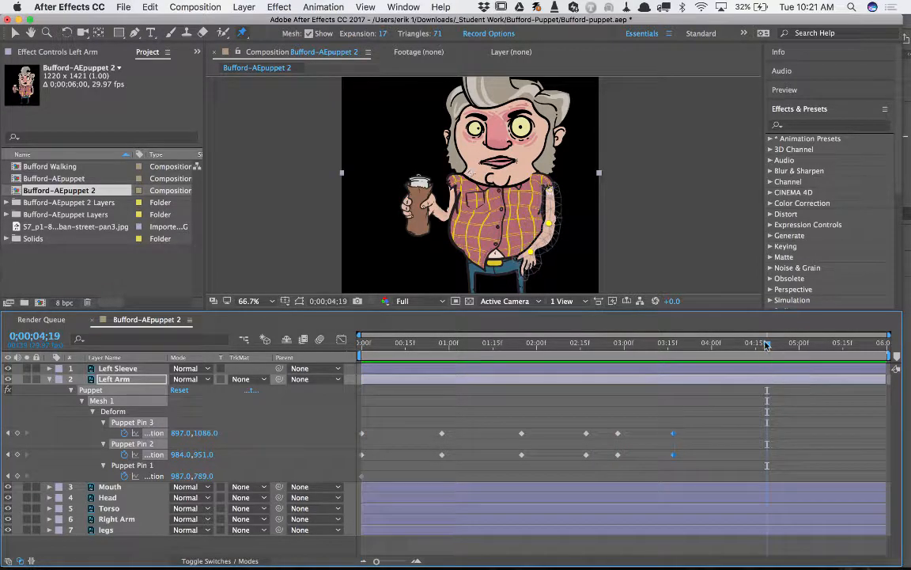
# Preview and scrub through the left arm animation several times to check the timing of its rise, chin rub and lowering
pyautogui.moveTo(745, 351); pyautogui.dragTo(384, 348)
pyautogui.moveTo(358, 389); pyautogui.dragTo(361, 384)
pyautogui.press('space')
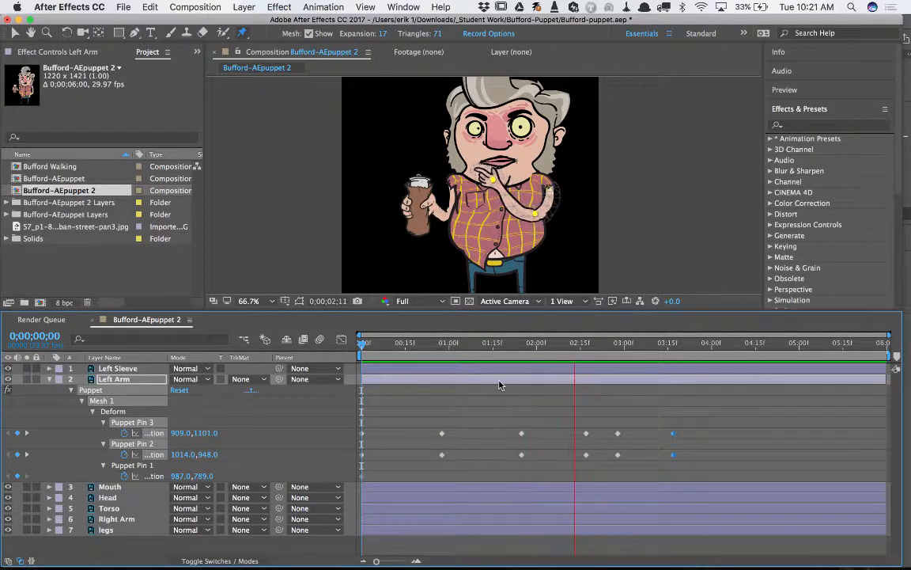
pyautogui.press('space')
pyautogui.moveTo(638, 347); pyautogui.dragTo(432, 365)
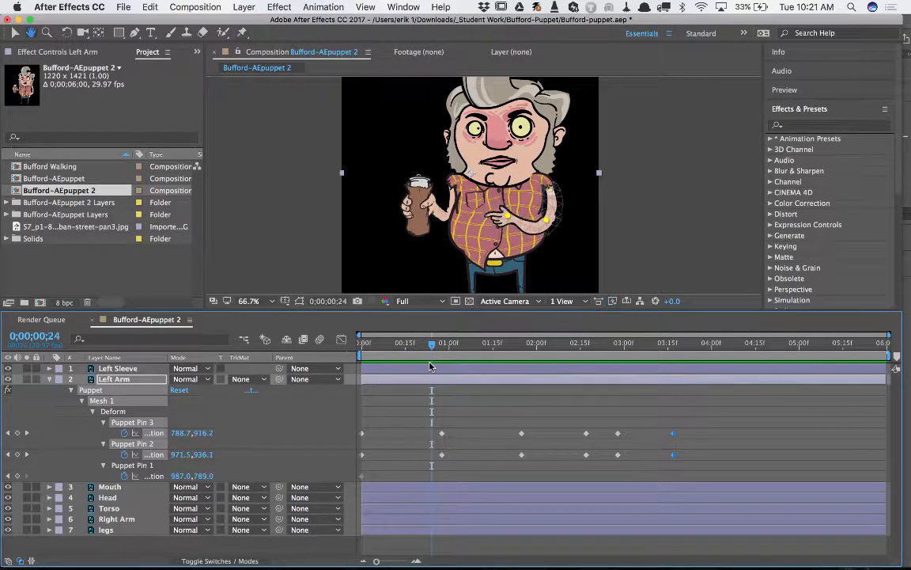
pyautogui.press('space')
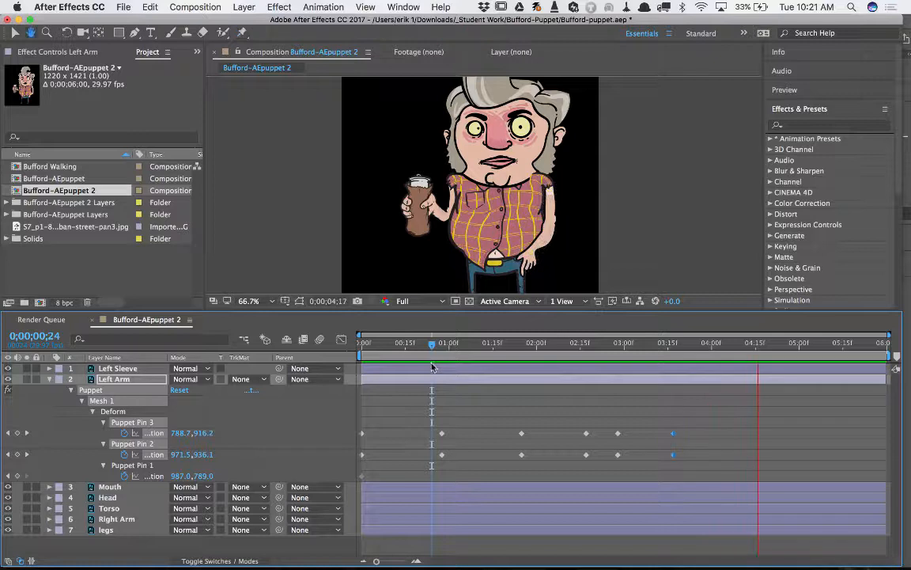
pyautogui.press('space')
pyautogui.moveTo(537, 346); pyautogui.dragTo(786, 372)
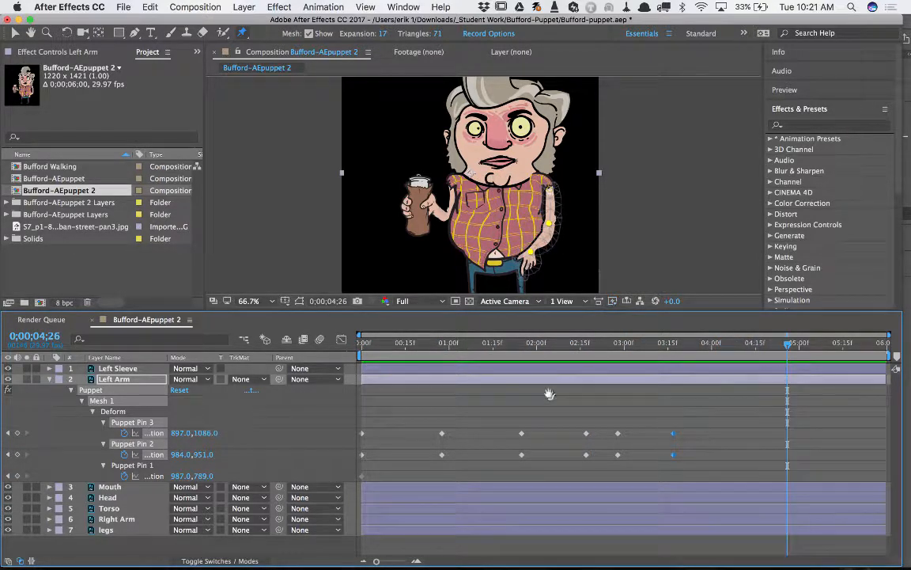
pyautogui.press('space')
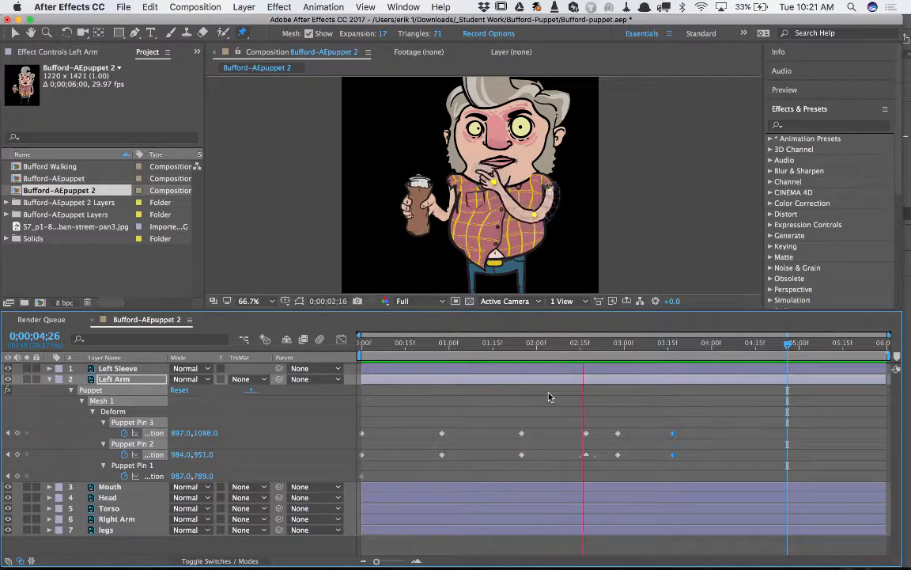
pyautogui.press('space')
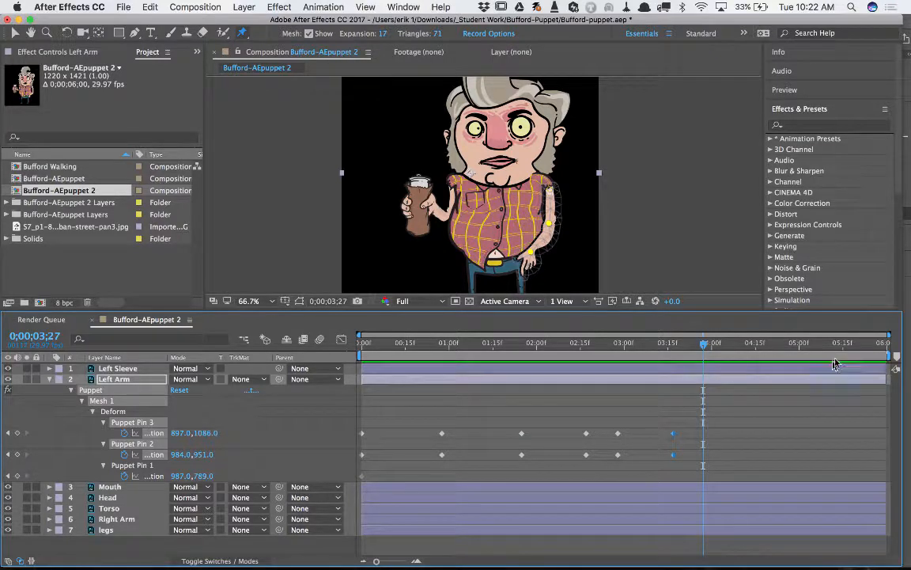
# At 0;00;00;00, place Puppet pins on the Right Arm layer at the shoulder, the elbow and the middle of the coffee cup
pyautogui.click(49, 379)
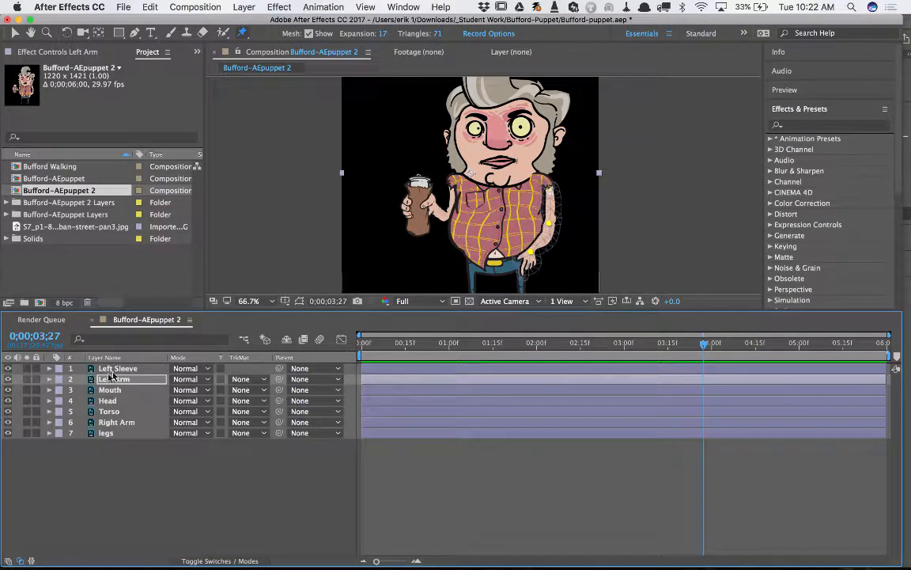
pyautogui.click(115, 423)
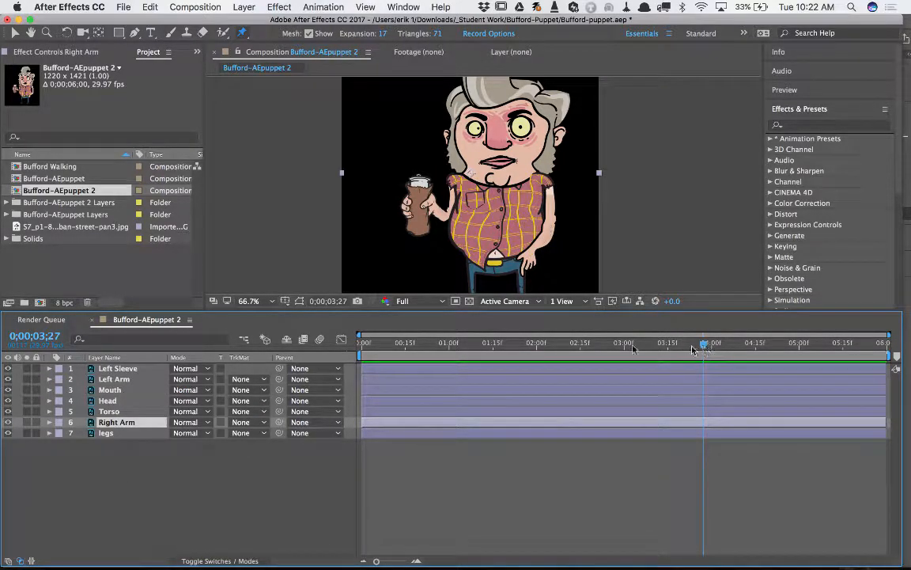
pyautogui.moveTo(693, 349); pyautogui.dragTo(319, 405)
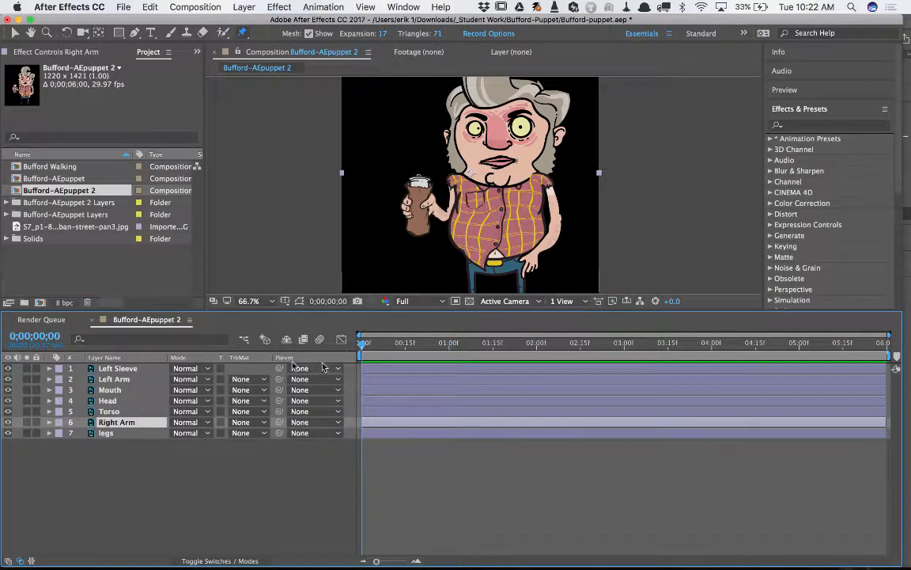
pyautogui.moveTo(369, 350); pyautogui.dragTo(345, 380)
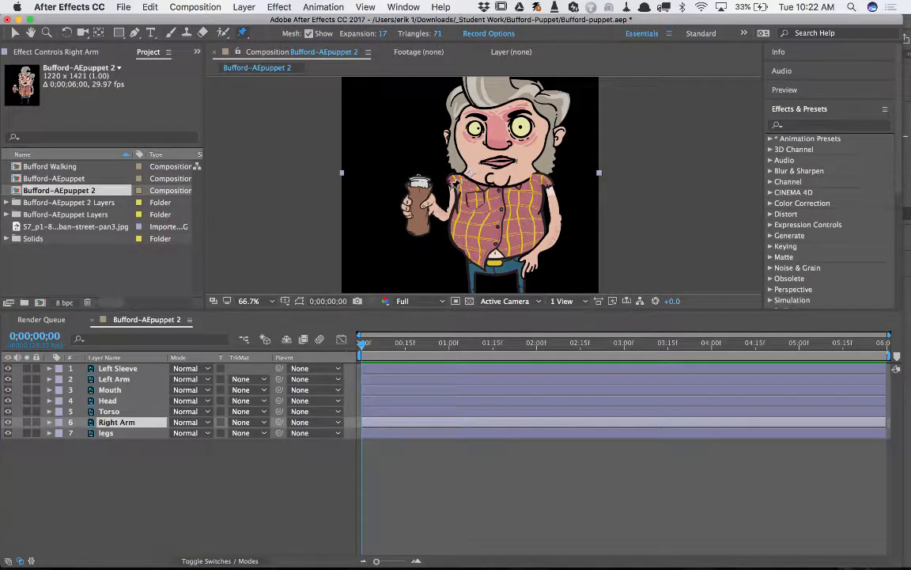
pyautogui.scroll(5, 472, 172)
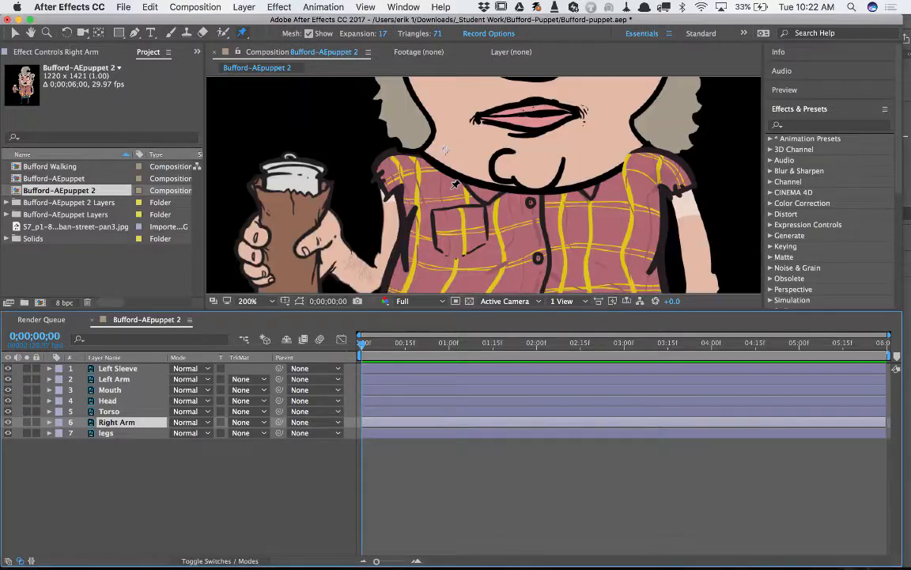
pyautogui.moveTo(411, 310); pyautogui.dragTo(423, 373)
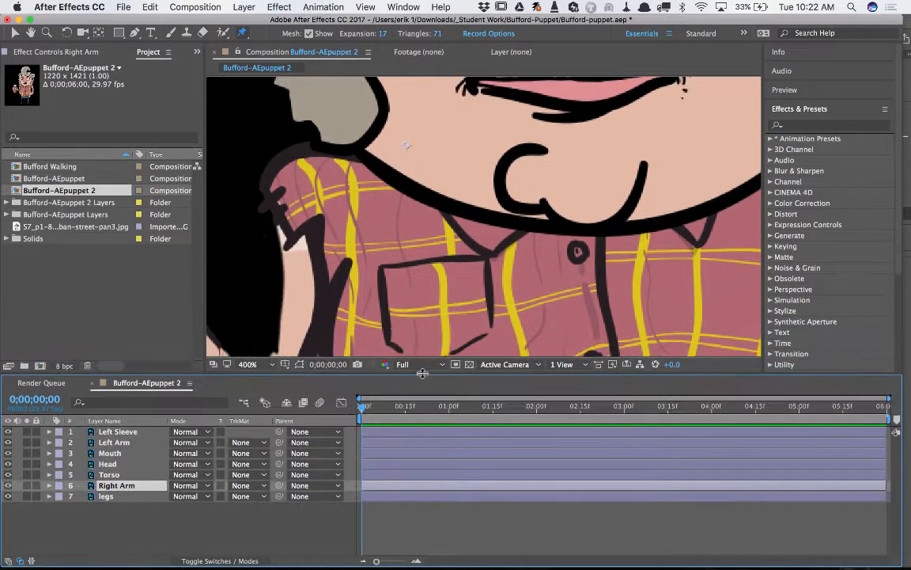
pyautogui.press(',')
pyautogui.press(',')
pyautogui.moveTo(395, 202); pyautogui.dragTo(498, 130)
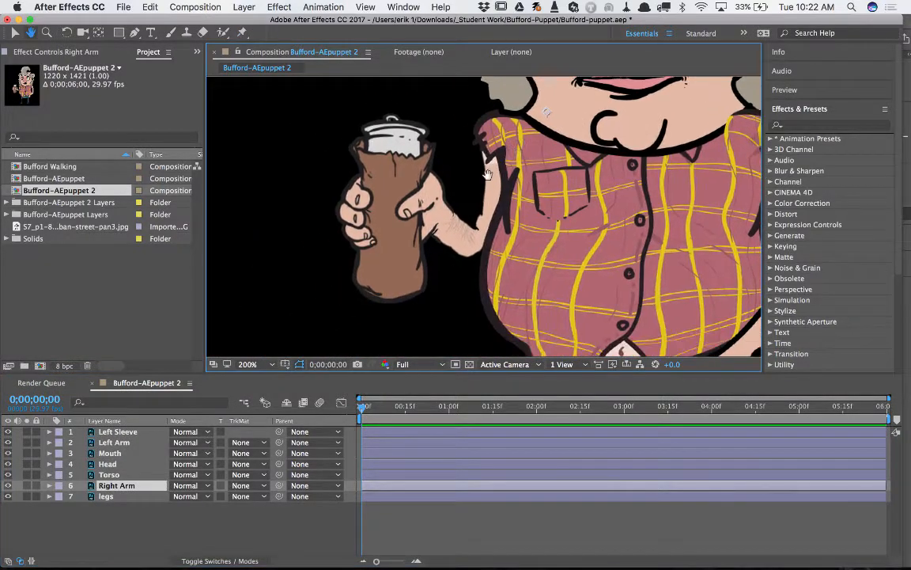
pyautogui.click(489, 136)
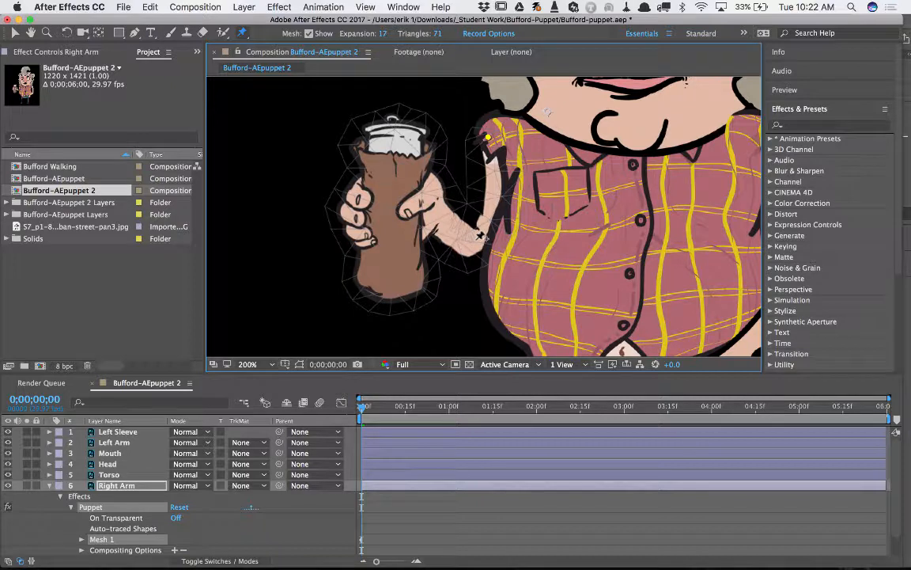
pyautogui.click(479, 241)
pyautogui.click(394, 206)
# Test the right arm's deformation by moving the cup, elbow and shoulder pins into several poses
pyautogui.moveTo(396, 209)
pyautogui.mouseDown()
pyautogui.moveTo(250, 216)
pyautogui.moveTo(224, 203)
pyautogui.moveTo(315, 218)
pyautogui.moveTo(302, 205)
pyautogui.moveTo(349, 212)
pyautogui.mouseUp()
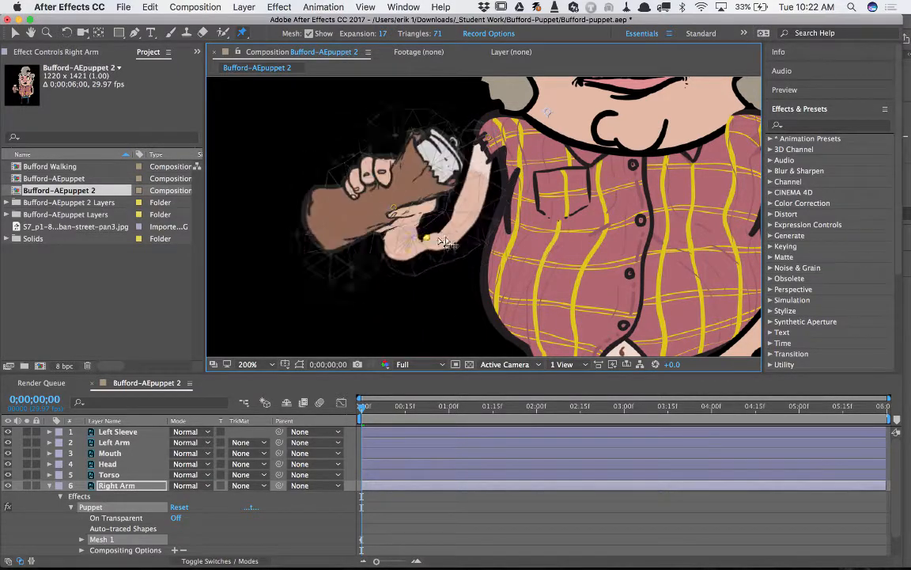
pyautogui.moveTo(463, 171); pyautogui.dragTo(379, 282)
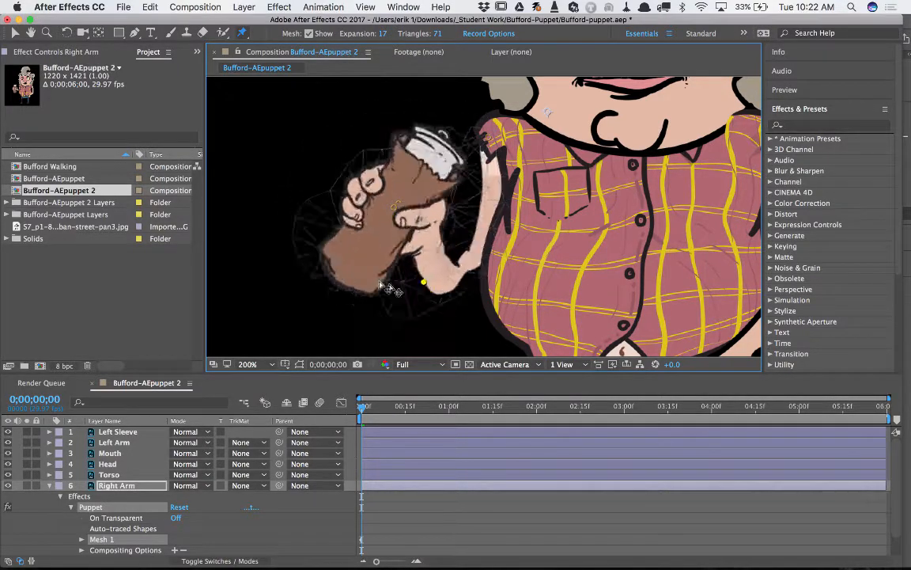
pyautogui.moveTo(389, 145)
pyautogui.mouseDown()
pyautogui.moveTo(463, 181)
pyautogui.moveTo(379, 253)
pyautogui.moveTo(435, 146)
pyautogui.moveTo(417, 283)
pyautogui.moveTo(457, 269)
pyautogui.moveTo(480, 224)
pyautogui.mouseUp()
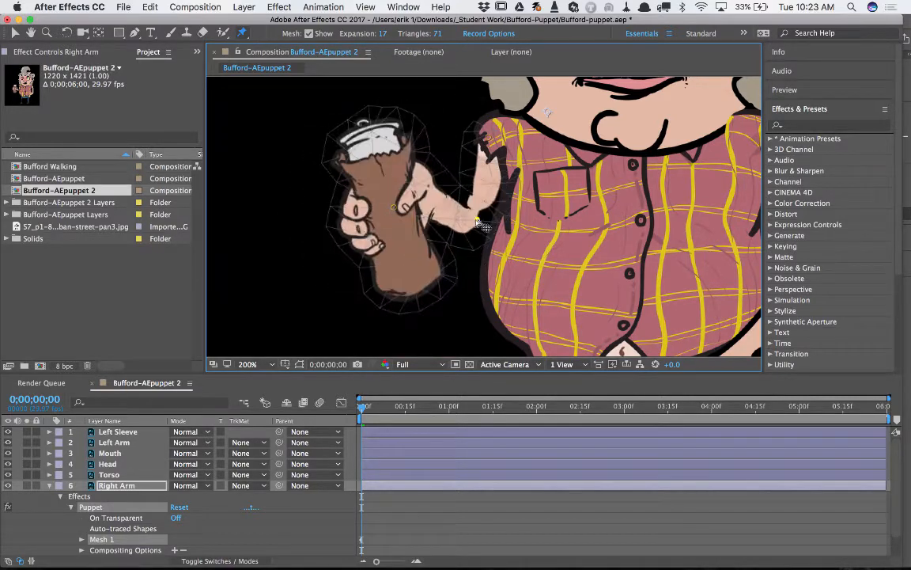
pyautogui.moveTo(401, 215); pyautogui.dragTo(301, 208)
pyautogui.moveTo(481, 225); pyautogui.dragTo(430, 269)
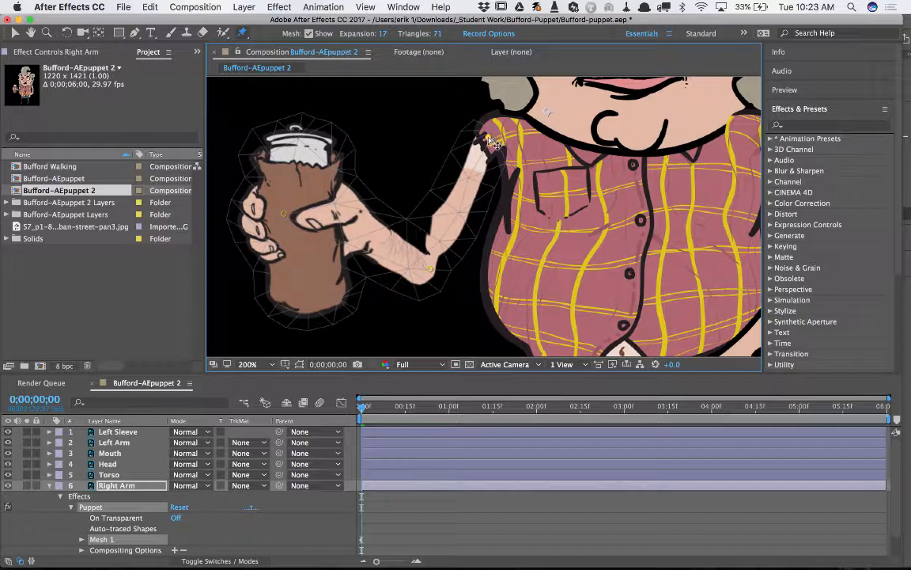
pyautogui.moveTo(492, 142); pyautogui.dragTo(500, 147)
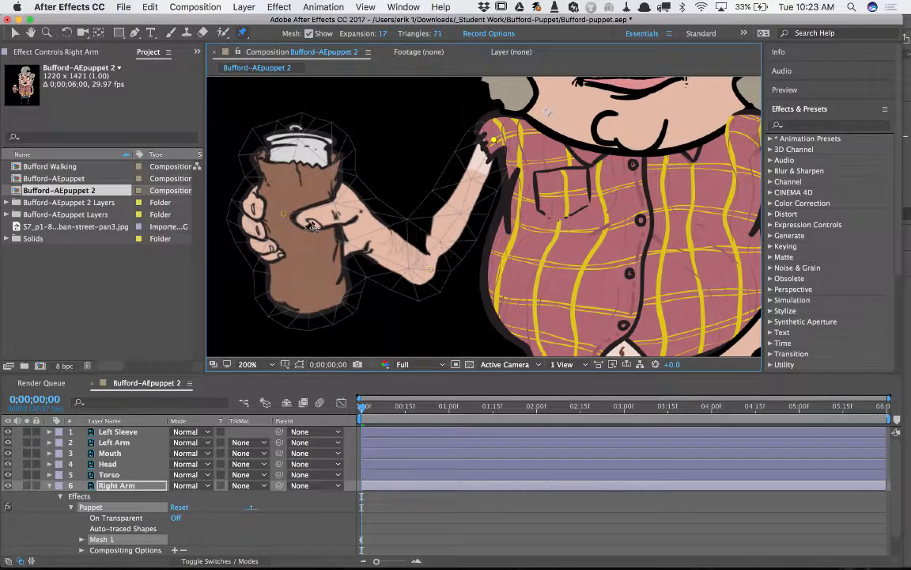
# Undo the test poses, replacing the cup pin with one at the right wrist, and pull the wrist and elbow pins outward from the body
pyautogui.press('super+z')
pyautogui.press('super+z')
pyautogui.press('super+shift+z')
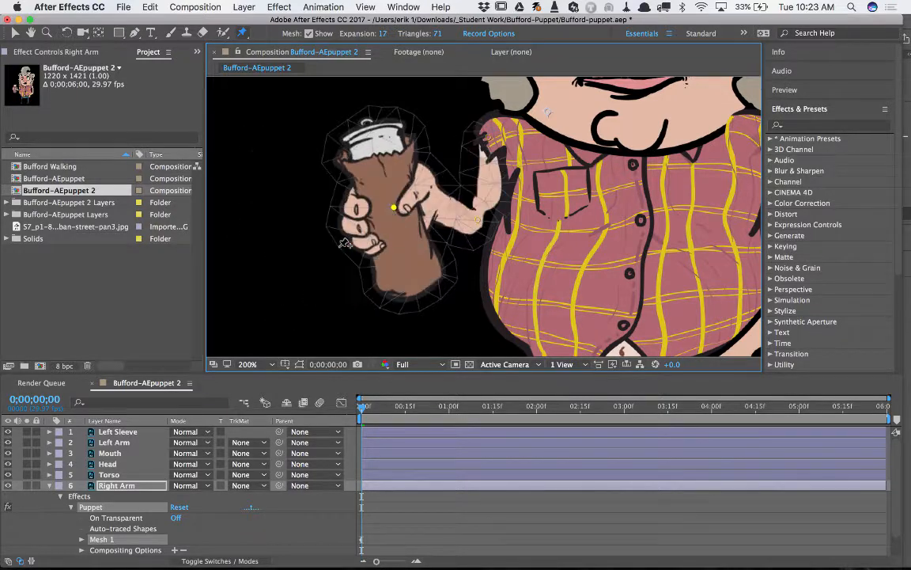
pyautogui.press('super+shift+z')
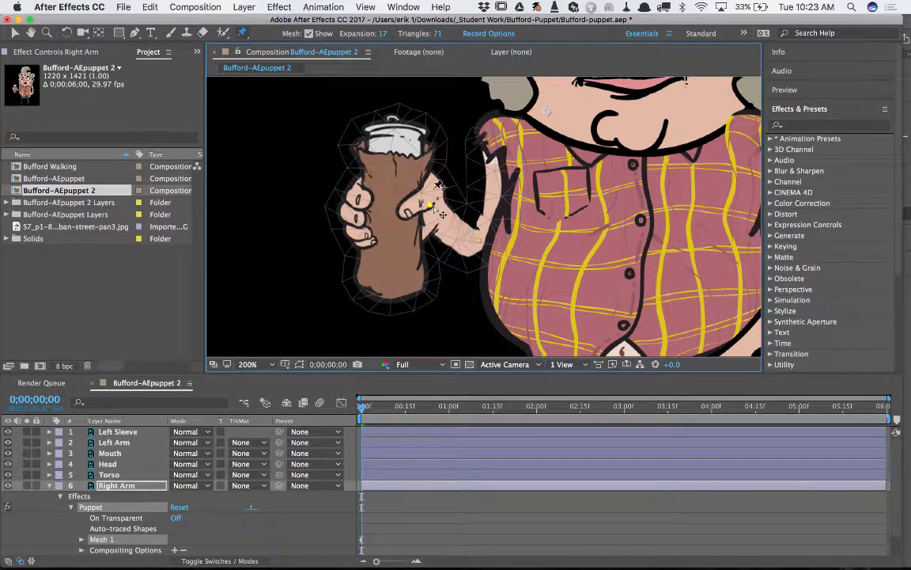
pyautogui.moveTo(435, 212)
pyautogui.mouseDown()
pyautogui.moveTo(406, 200)
pyautogui.moveTo(417, 208)
pyautogui.moveTo(405, 217)
pyautogui.moveTo(398, 210)
pyautogui.moveTo(417, 203)
pyautogui.moveTo(407, 210)
pyautogui.moveTo(445, 245)
pyautogui.moveTo(425, 218)
pyautogui.moveTo(396, 210)
pyautogui.moveTo(375, 231)
pyautogui.moveTo(375, 212)
pyautogui.moveTo(402, 221)
pyautogui.moveTo(378, 214)
pyautogui.moveTo(353, 228)
pyautogui.moveTo(337, 211)
pyautogui.mouseUp()
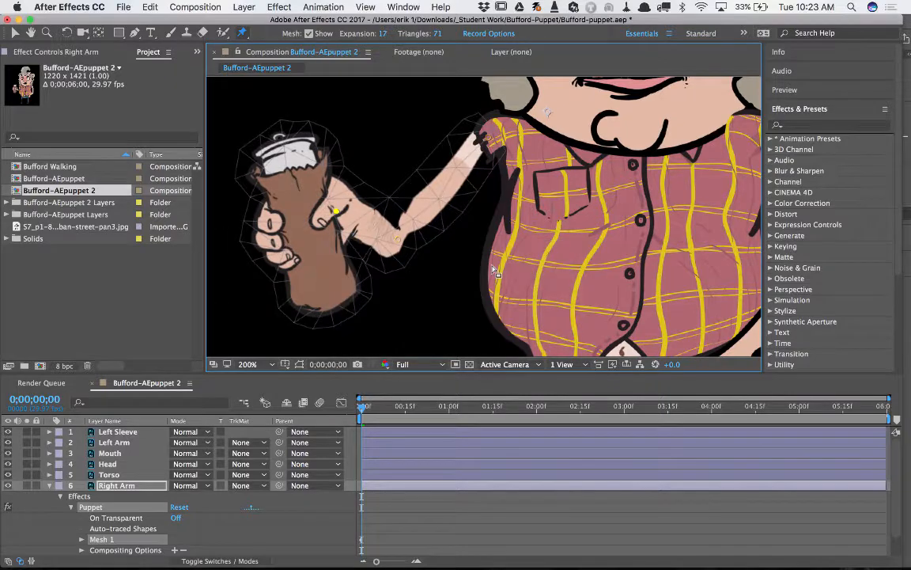
# Undo the outward wrist and elbow pin moves so the right arm returns to its resting pose beside the body
pyautogui.press('super+z')
pyautogui.press('super+z')
pyautogui.press('super+z')
pyautogui.press('super+z')
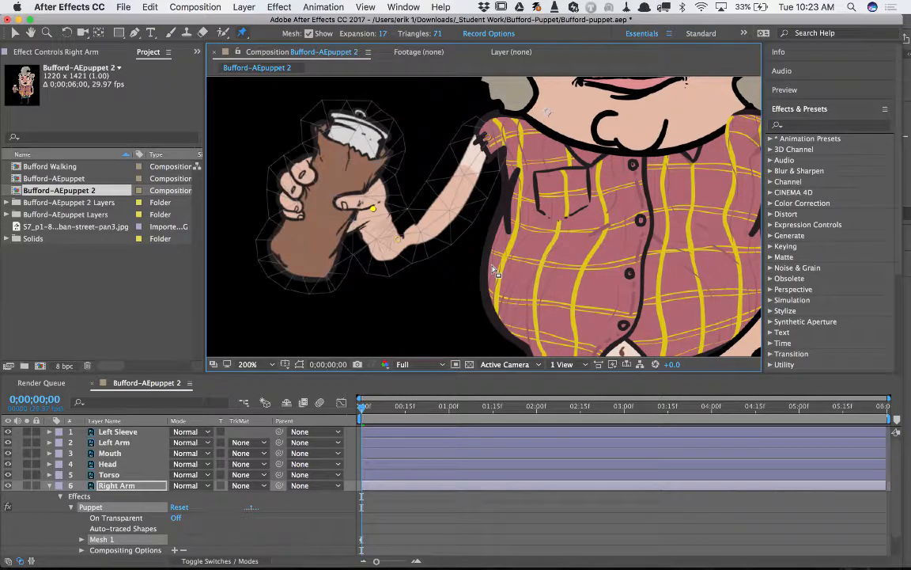
pyautogui.press('super+z')
pyautogui.press('super+z')
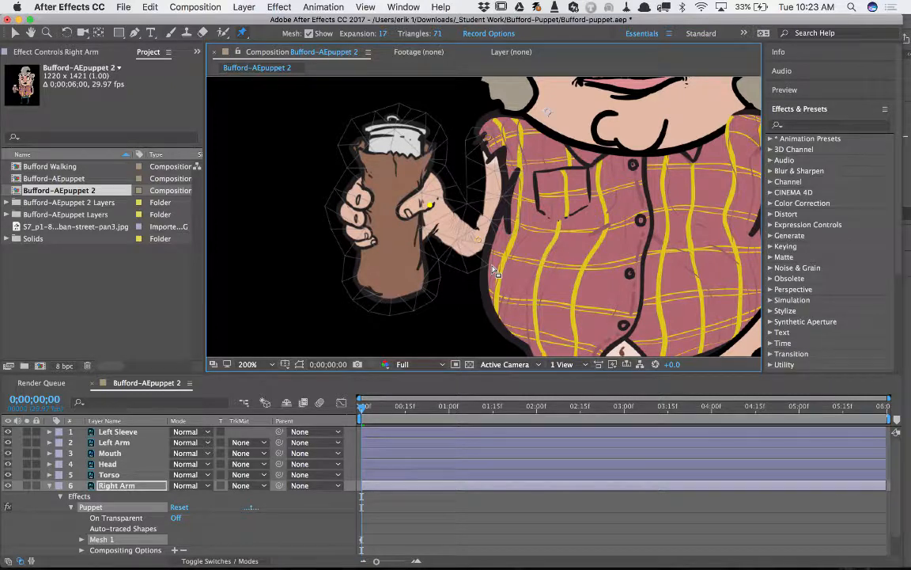
# At 0;00;02;25, pull the right arm's wrist and elbow pins outward to about 316, 848 and 406, 917, and nudge the shoulder pin to about 529, 760
pyautogui.click(363, 409)
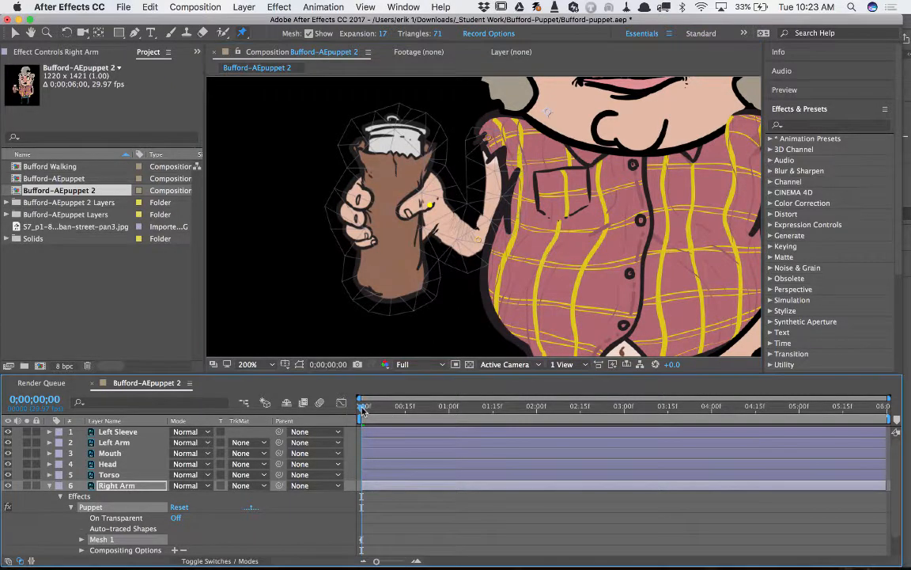
pyautogui.moveTo(362, 408); pyautogui.dragTo(611, 420)
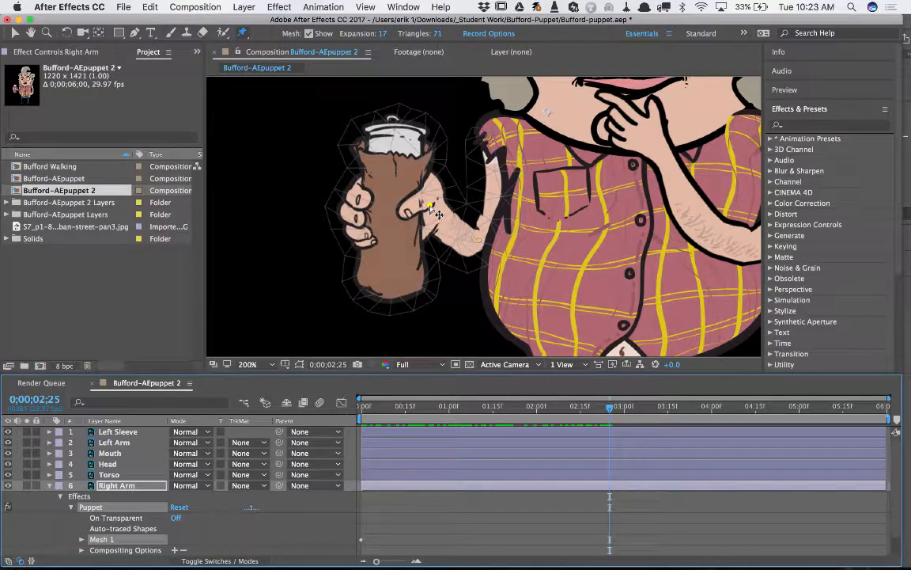
pyautogui.moveTo(432, 208)
pyautogui.mouseDown()
pyautogui.moveTo(390, 200)
pyautogui.moveTo(431, 215)
pyautogui.moveTo(432, 248)
pyautogui.moveTo(380, 225)
pyautogui.moveTo(365, 181)
pyautogui.moveTo(353, 184)
pyautogui.moveTo(371, 207)
pyautogui.mouseUp()
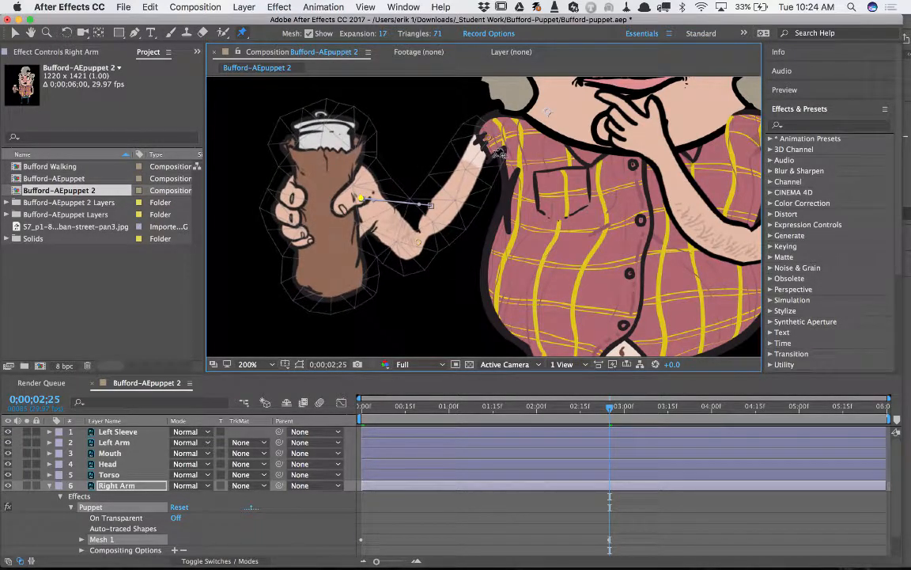
pyautogui.moveTo(490, 143)
pyautogui.mouseDown()
pyautogui.moveTo(503, 151)
pyautogui.moveTo(496, 141)
pyautogui.mouseUp()
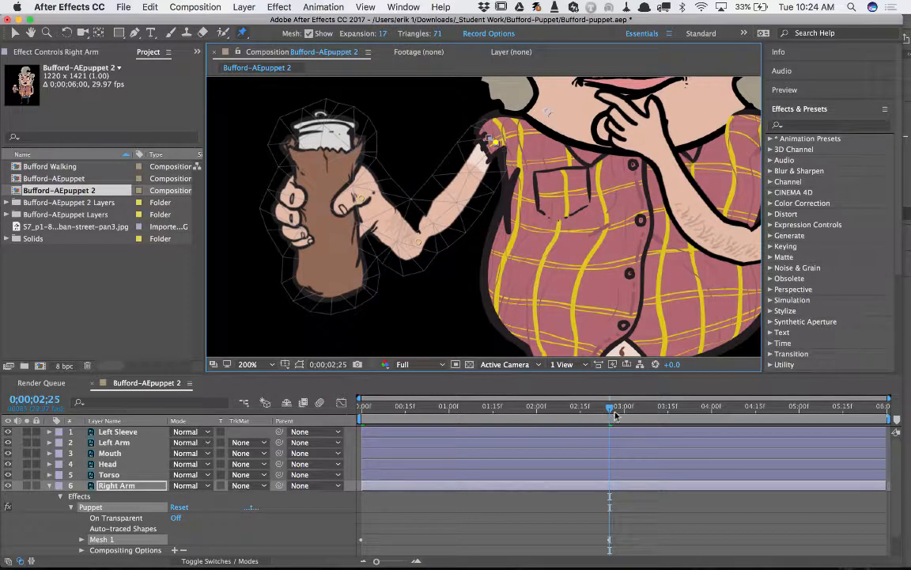
# Preview the right arm's outward move from the start and reveal the Right Arm layer's keyframed pin positions
pyautogui.moveTo(611, 407); pyautogui.dragTo(529, 406)
pyautogui.press('space')
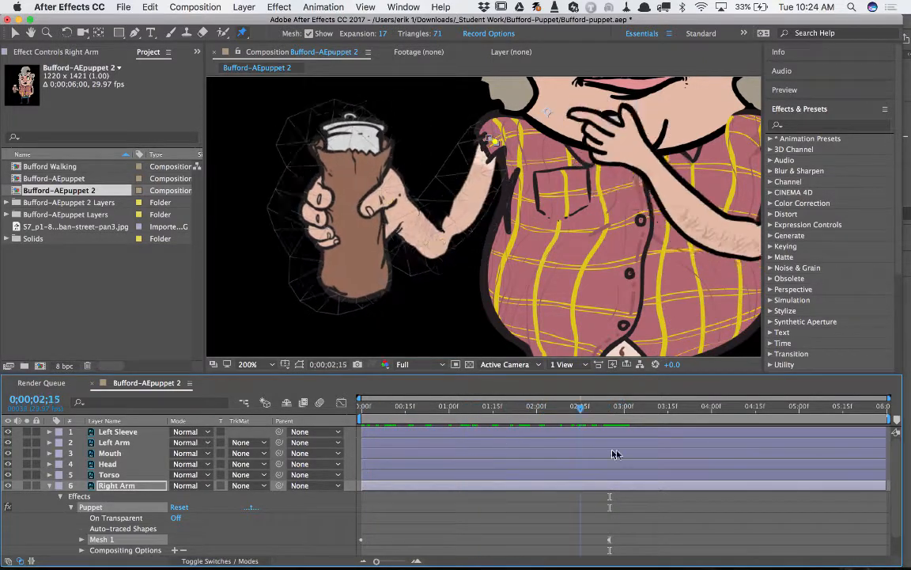
pyautogui.press('Home')
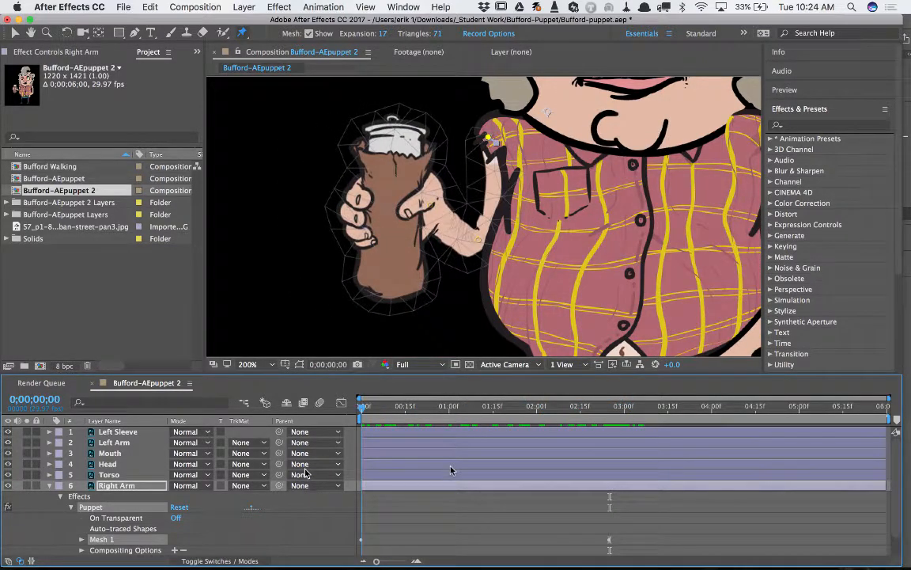
pyautogui.press('space')
pyautogui.click(119, 484)
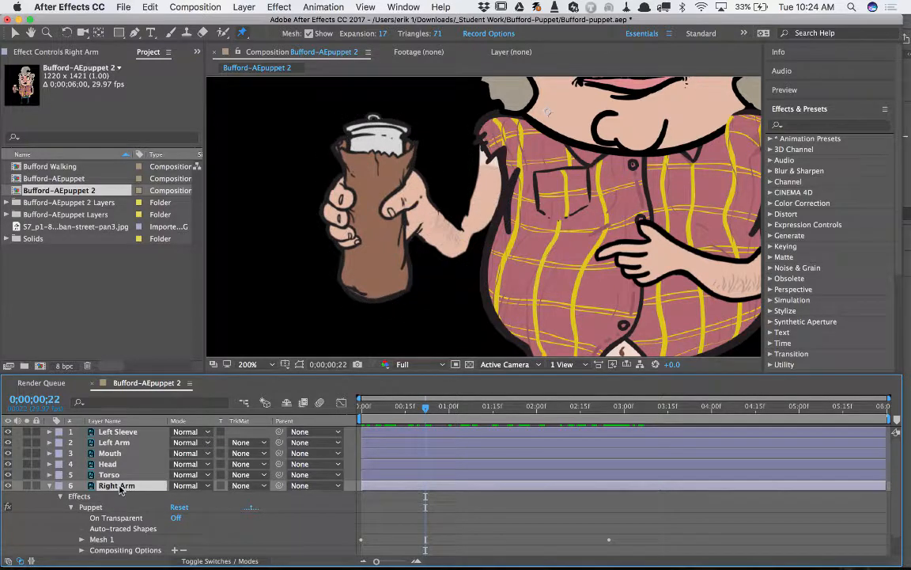
pyautogui.press('u')
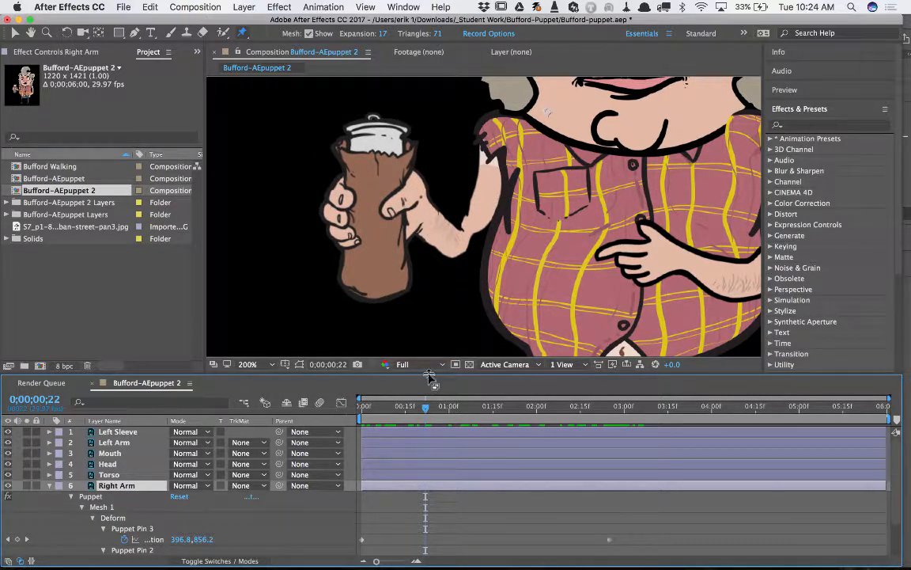
# Return to the 0;00;02;25 pose and restore the Essentials workspace to its saved layout
pyautogui.moveTo(431, 381); pyautogui.dragTo(428, 356)
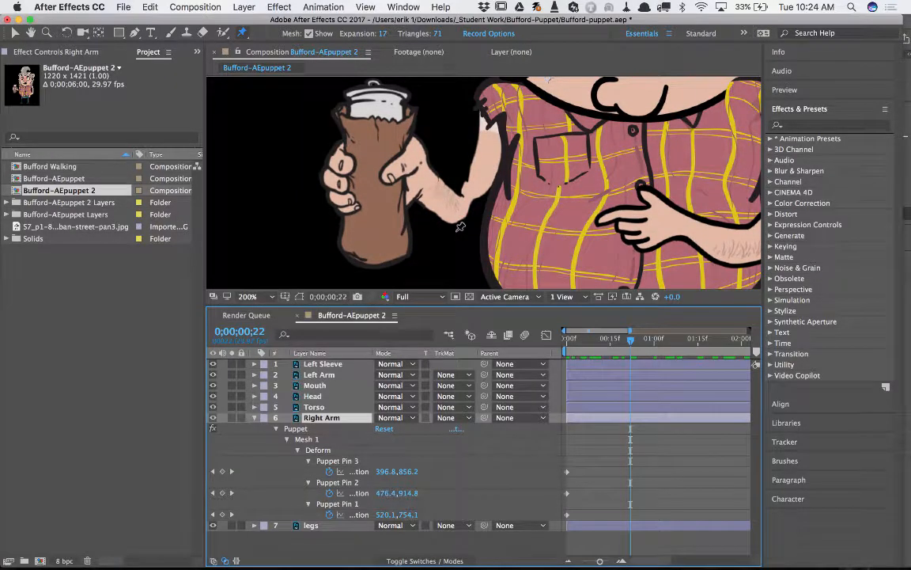
pyautogui.press('super+z')
pyautogui.moveTo(488, 102); pyautogui.dragTo(497, 108)
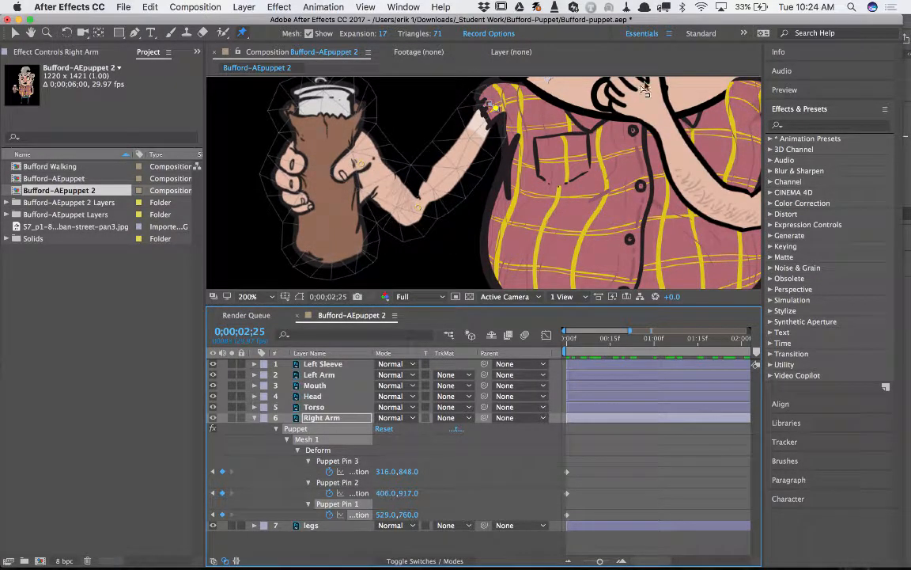
pyautogui.click(700, 34)
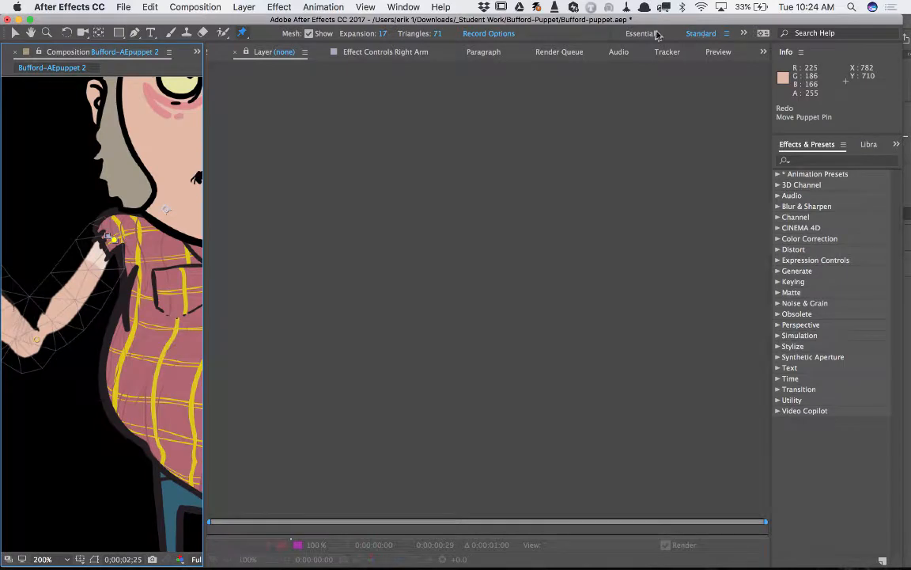
pyautogui.click(647, 33)
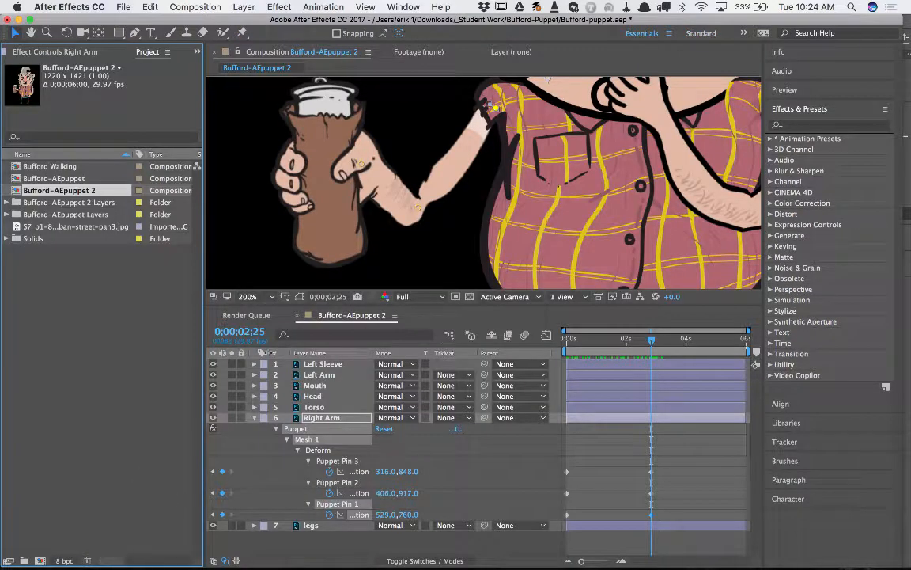
pyautogui.click(745, 34)
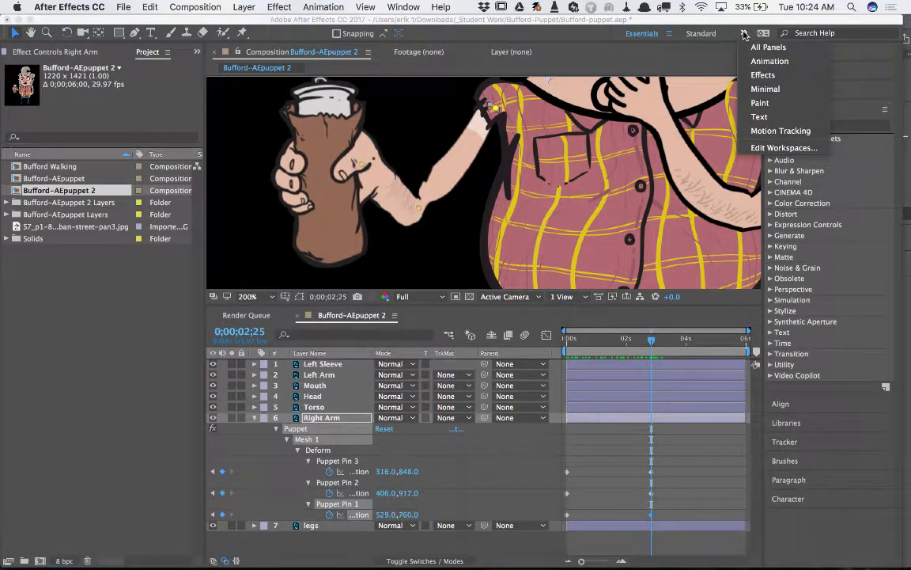
pyautogui.click(669, 33)
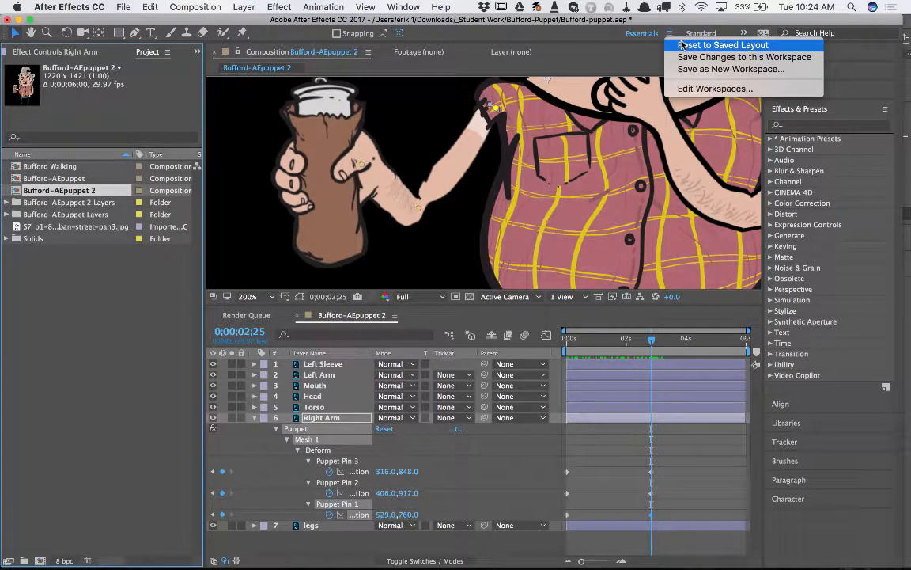
pyautogui.click(682, 45)
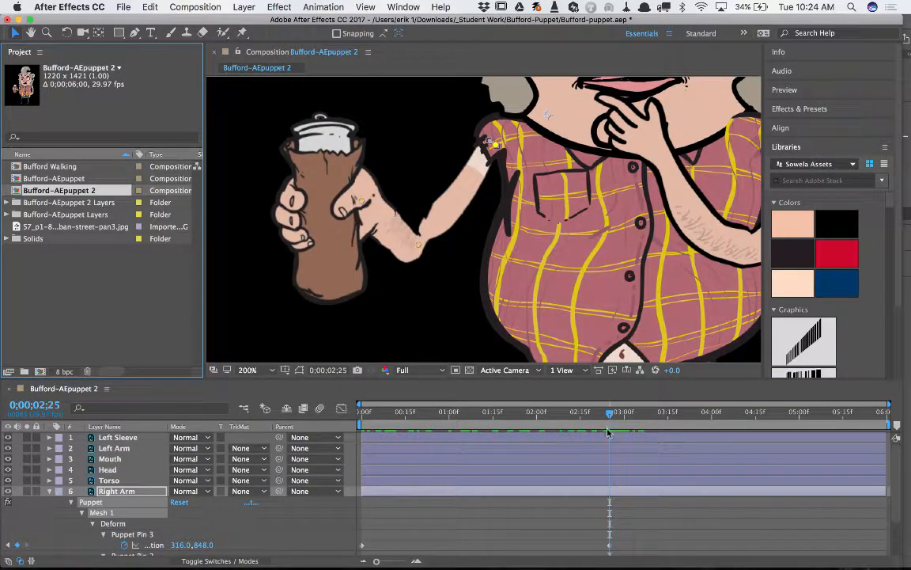
# Move the Right Arm's three starting pin keyframes from 0;00;00;00 to about 0;00;02;05 and preview the outward move
pyautogui.moveTo(610, 414); pyautogui.dragTo(504, 467)
pyautogui.scroll(-3, 375, 544)
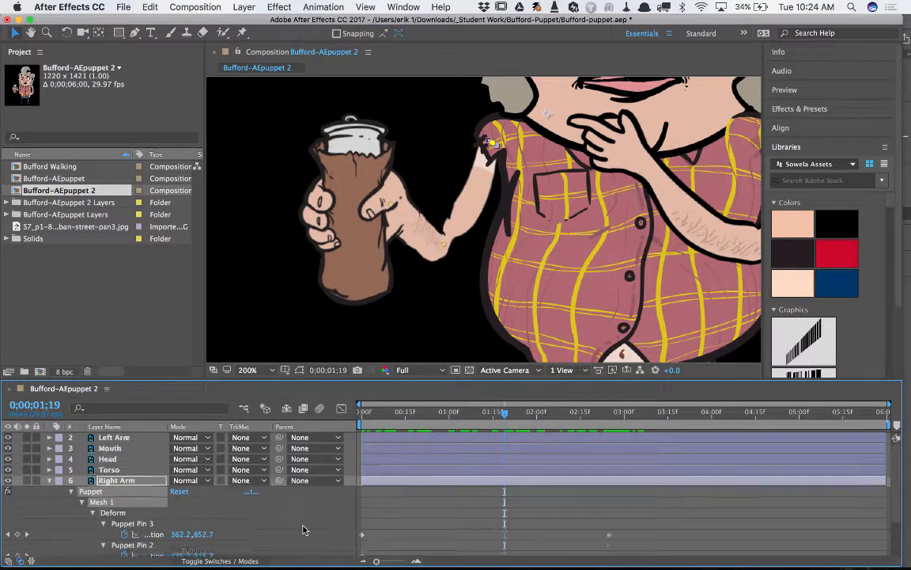
pyautogui.moveTo(366, 496); pyautogui.dragTo(361, 546)
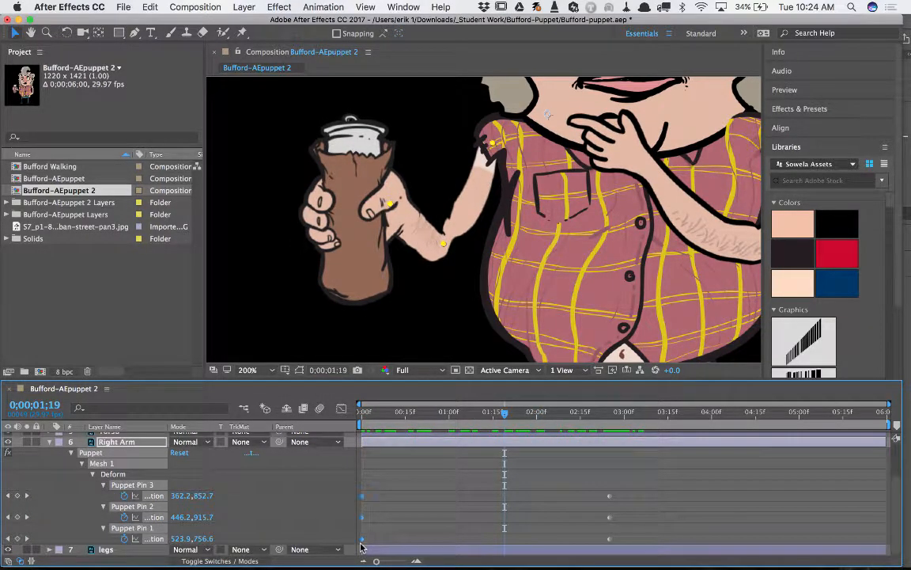
pyautogui.moveTo(363, 541)
pyautogui.moveTo(472, 538); pyautogui.dragTo(555, 535)
pyautogui.moveTo(504, 417); pyautogui.dragTo(524, 474)
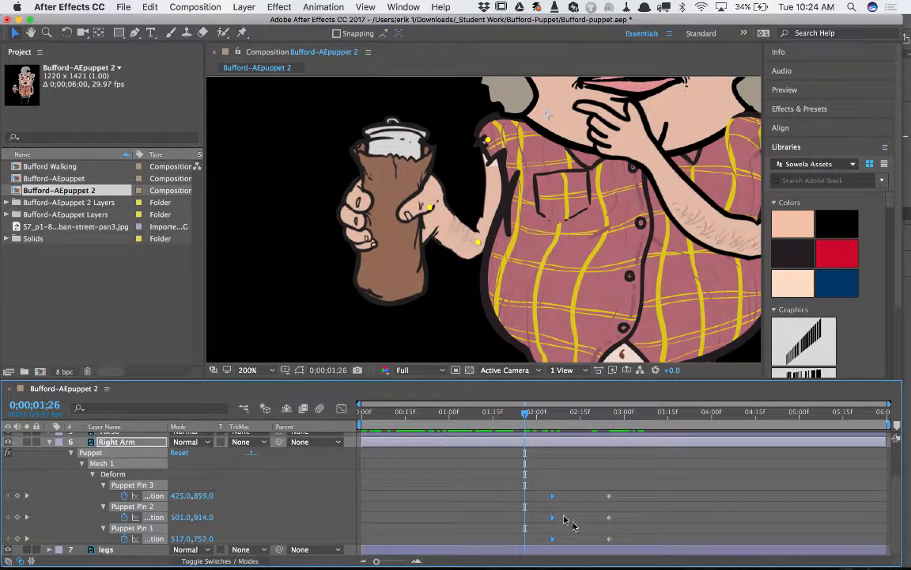
pyautogui.press('space')
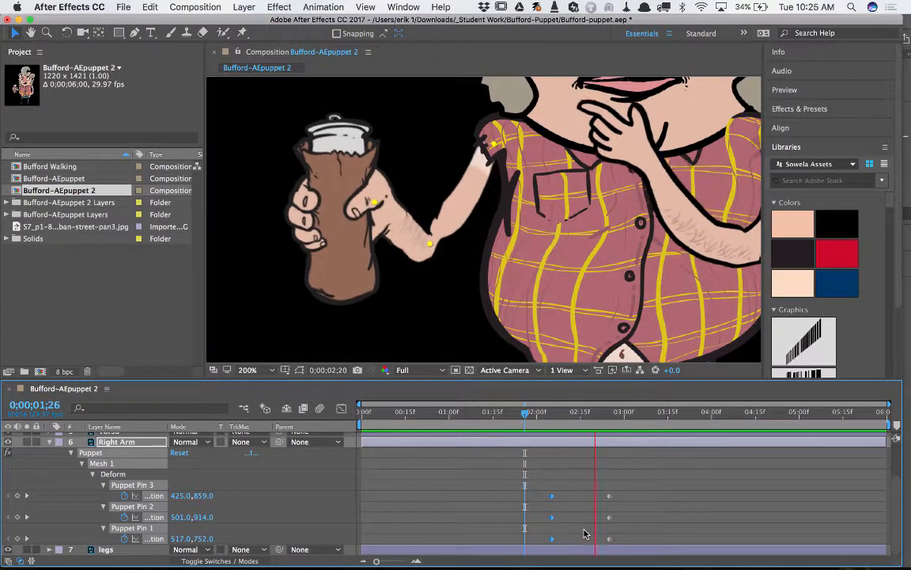
# Move the Right Arm's three ending pin keyframes to 0;00;03;13 and preview the slower outward move
pyautogui.moveTo(659, 412); pyautogui.dragTo(630, 423)
pyautogui.moveTo(626, 483); pyautogui.dragTo(667, 544)
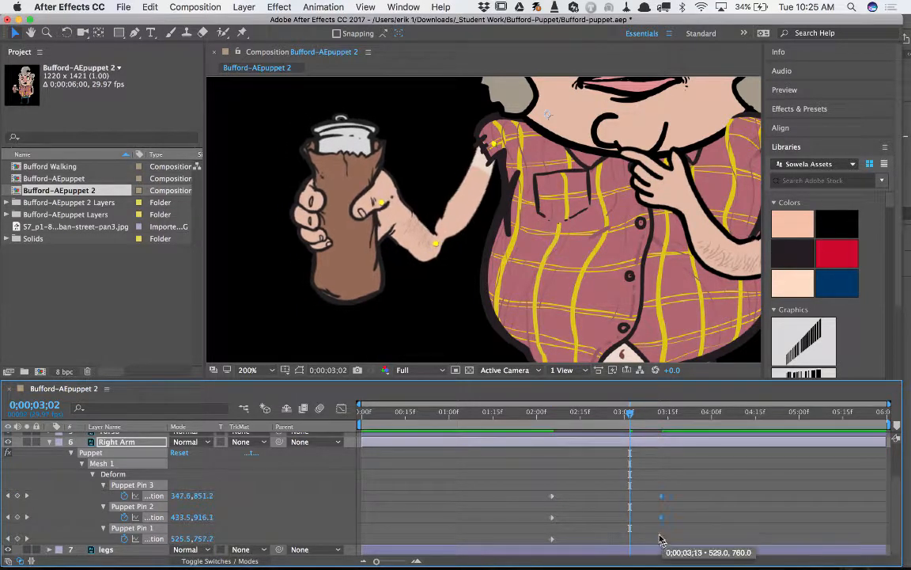
pyautogui.click(566, 412)
pyautogui.moveTo(523, 424); pyautogui.dragTo(515, 425)
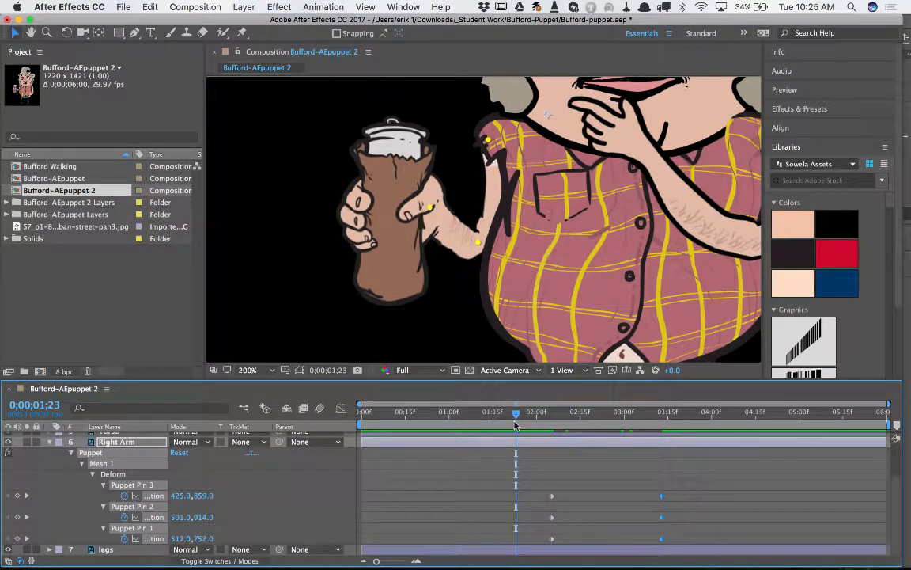
pyautogui.press('space')
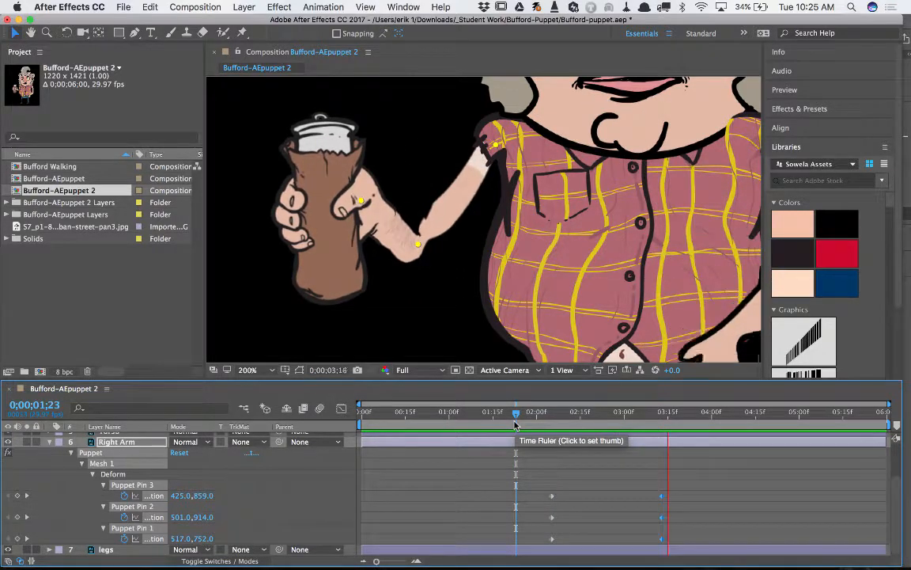
pyautogui.press('space')
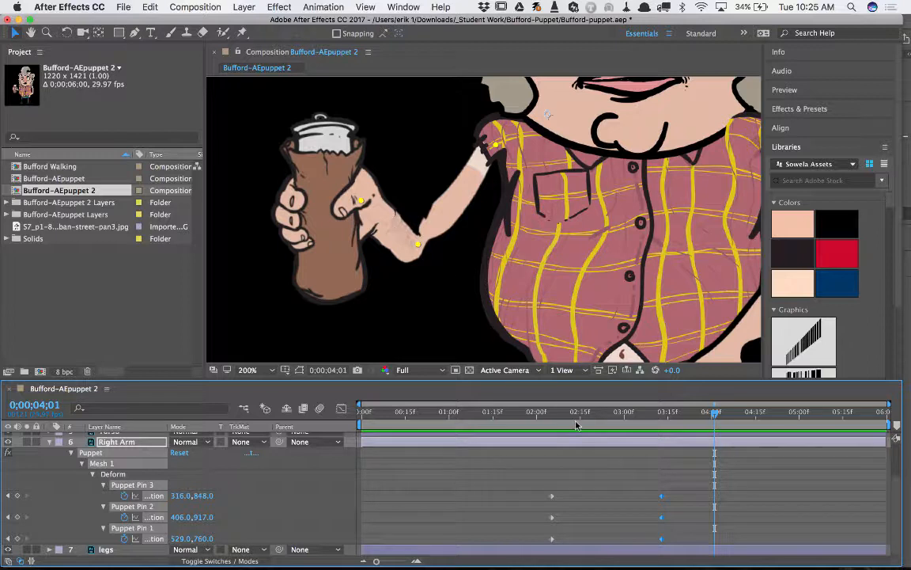
pyautogui.click(8, 496)
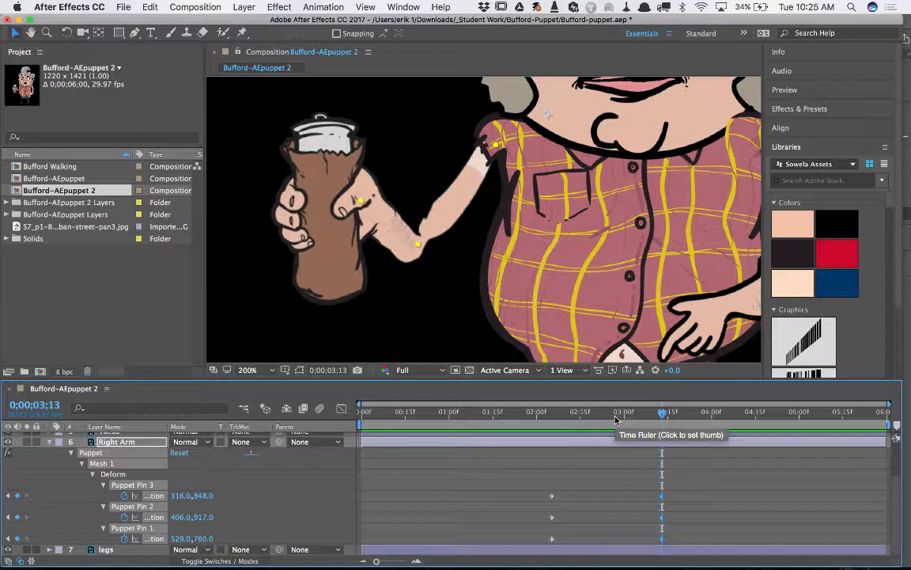
pyautogui.click(360, 200)
pyautogui.moveTo(361, 202); pyautogui.dragTo(348, 198)
pyautogui.press('super+z')
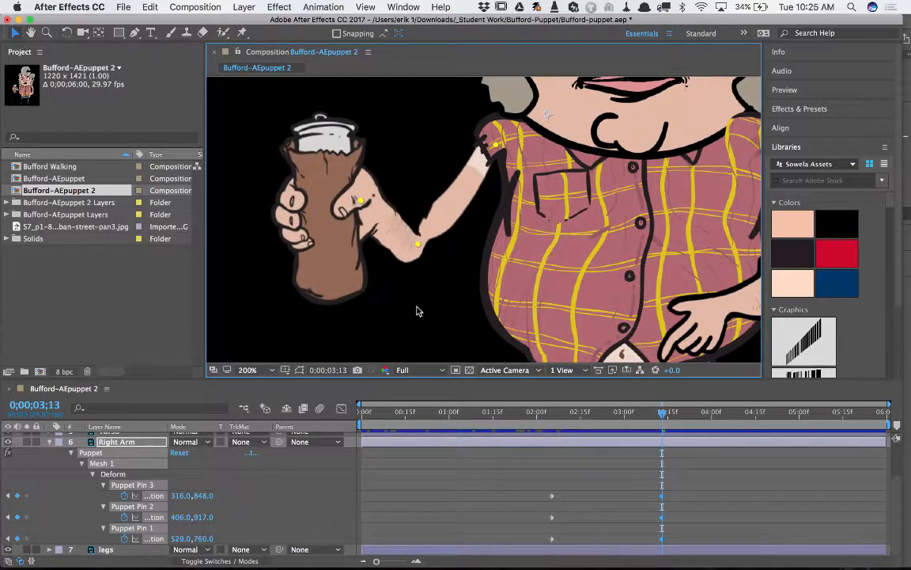
# At 0;00;03;13, pull the right wrist pin farther outward to about 266, 841 and the elbow pin to about 373, 936
pyautogui.click(368, 207)
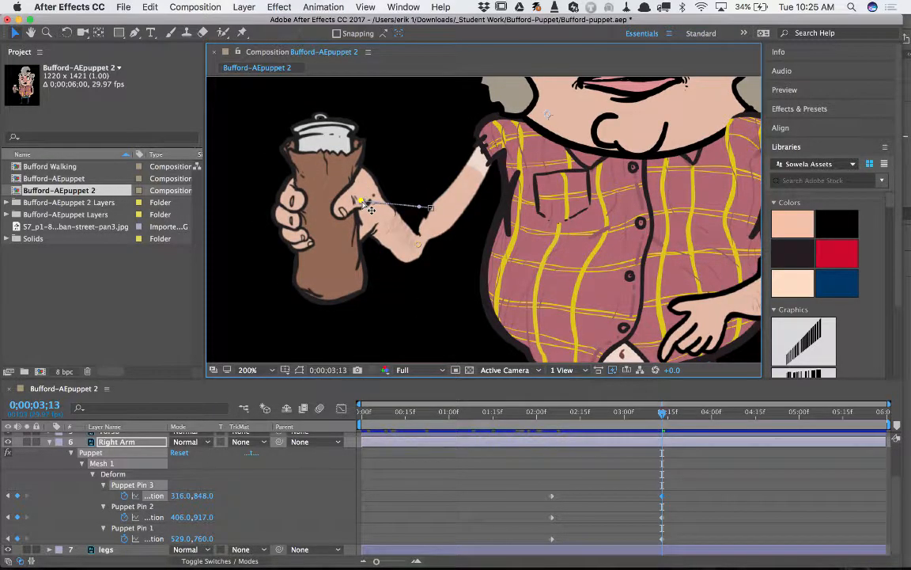
pyautogui.moveTo(370, 209); pyautogui.dragTo(328, 197)
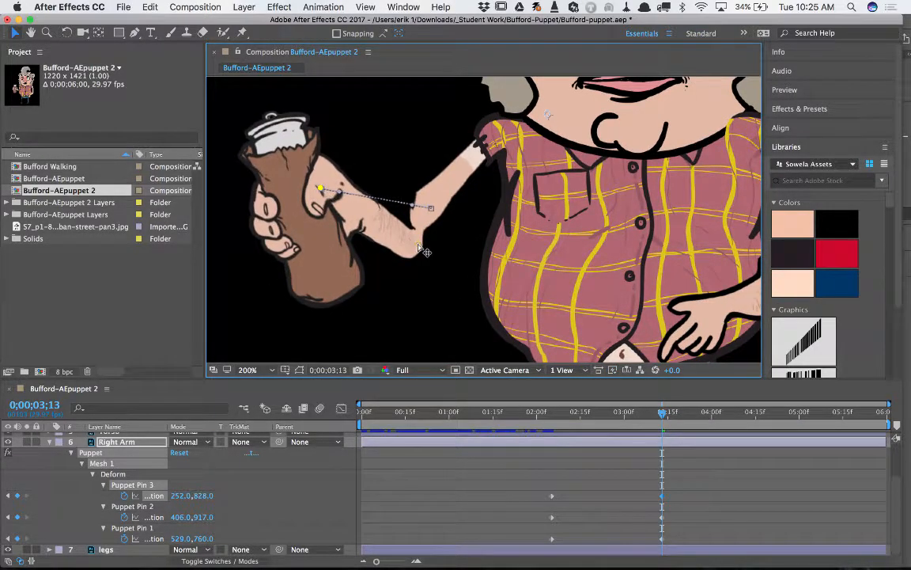
pyautogui.moveTo(425, 251); pyautogui.dragTo(407, 243)
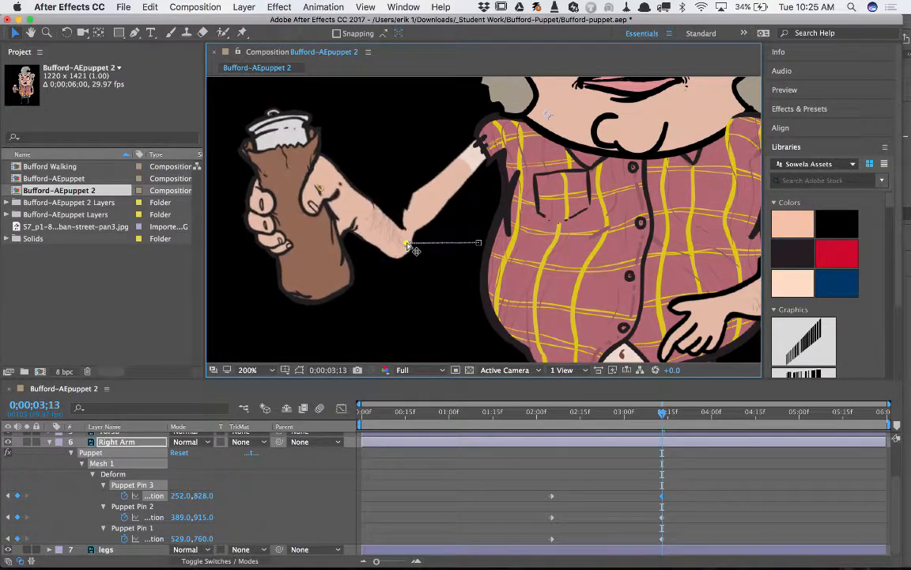
pyautogui.moveTo(328, 196)
pyautogui.mouseDown()
pyautogui.moveTo(277, 168)
pyautogui.moveTo(339, 203)
pyautogui.mouseUp()
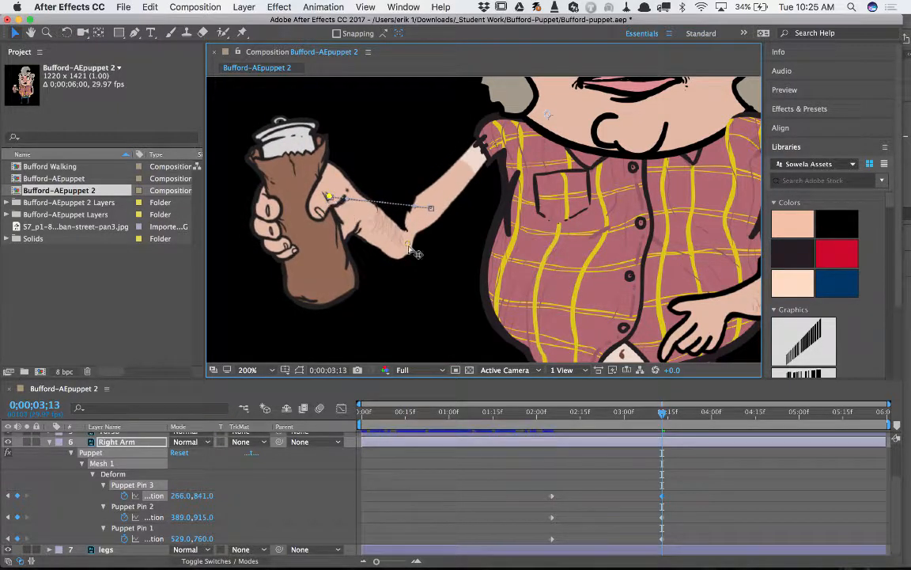
pyautogui.moveTo(408, 247)
pyautogui.mouseDown()
pyautogui.moveTo(390, 267)
pyautogui.moveTo(399, 258)
pyautogui.mouseUp()
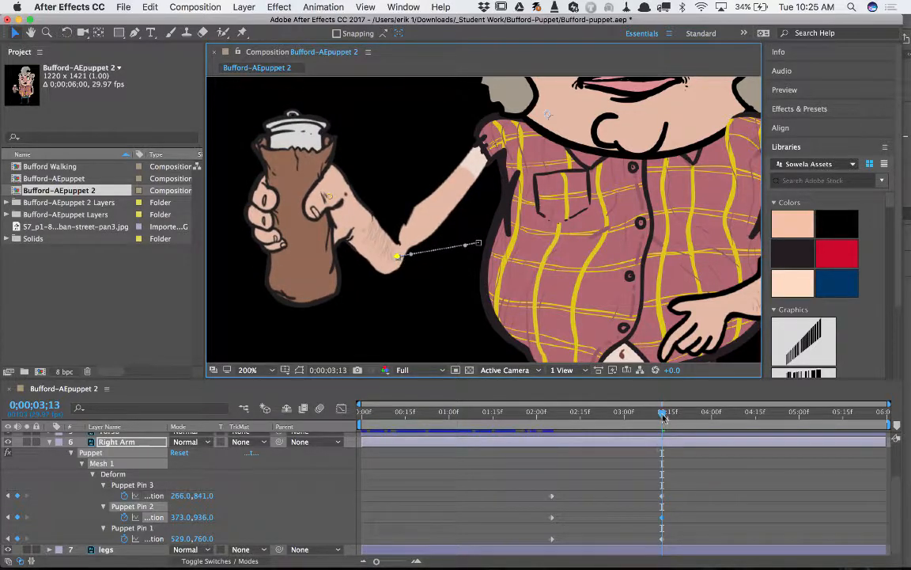
# At 0;00;03;23, tilt the cup outward by moving the right wrist pin to about 241, 851, and advance to 0;00;04;01
pyautogui.moveTo(663, 415); pyautogui.dragTo(691, 426)
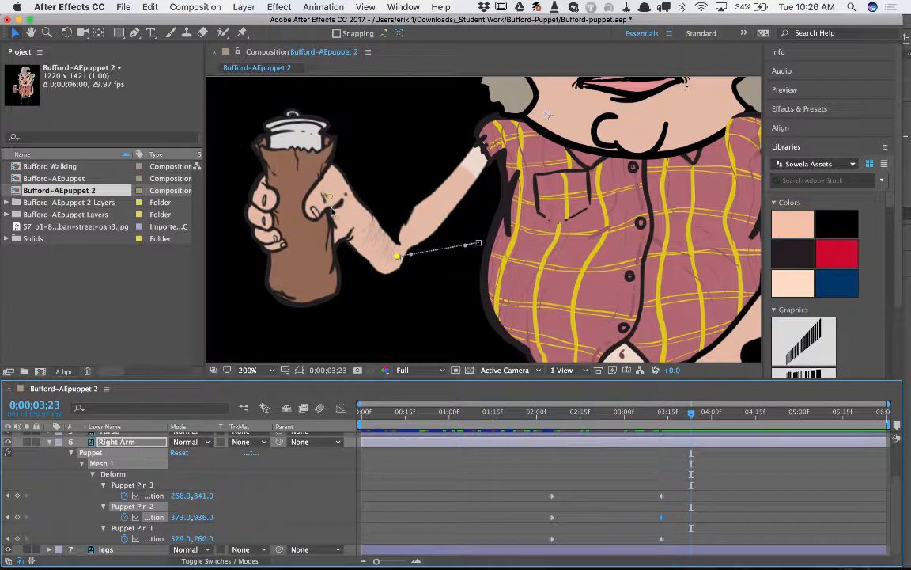
pyautogui.moveTo(331, 197); pyautogui.dragTo(313, 203)
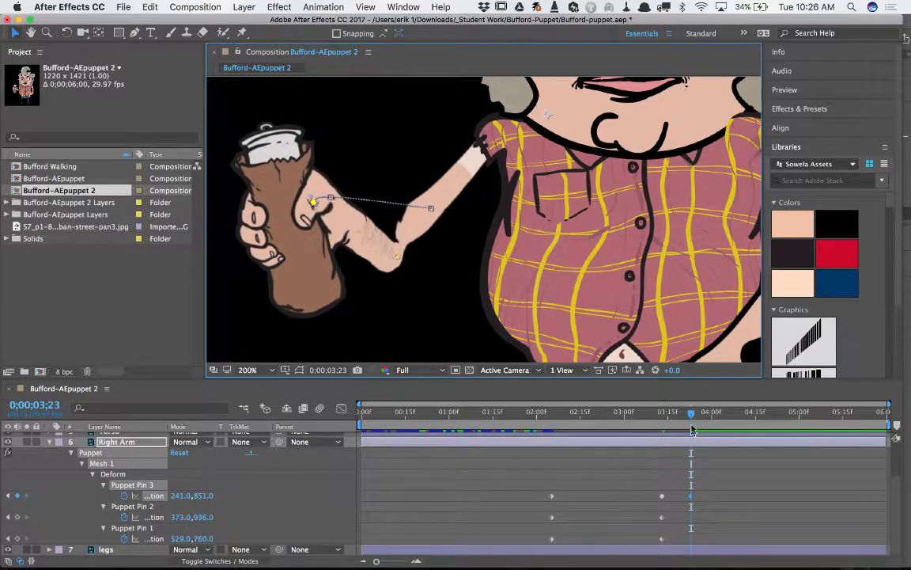
pyautogui.moveTo(691, 429); pyautogui.dragTo(710, 419)
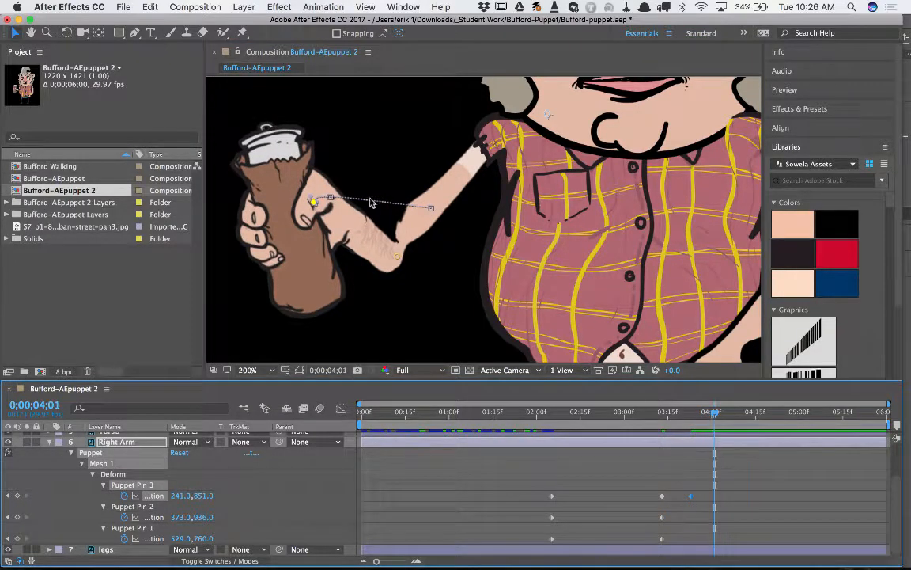
# At 0;00;04;01, bring the cup back upright by moving the right wrist pin inward to about 287, 848
pyautogui.moveTo(320, 207); pyautogui.dragTo(351, 207)
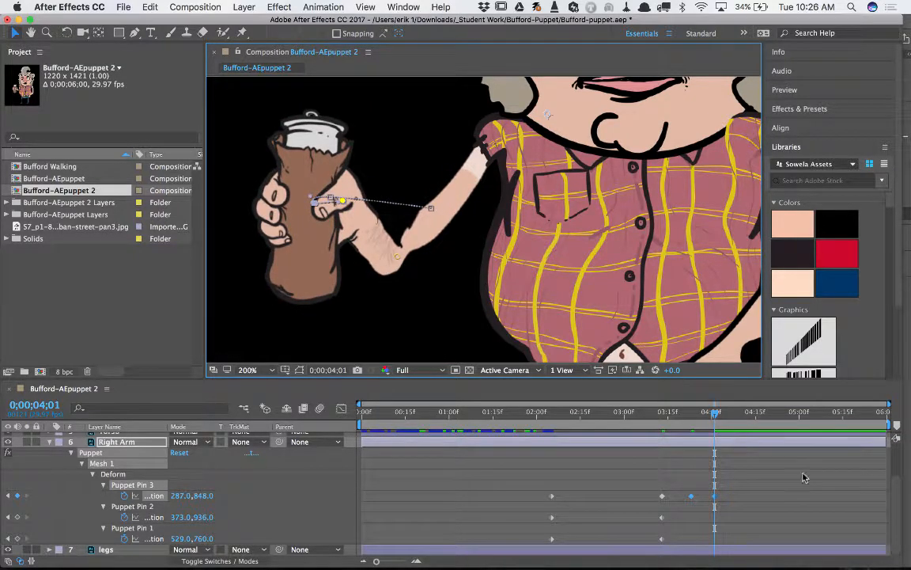
pyautogui.moveTo(715, 416); pyautogui.dragTo(761, 419)
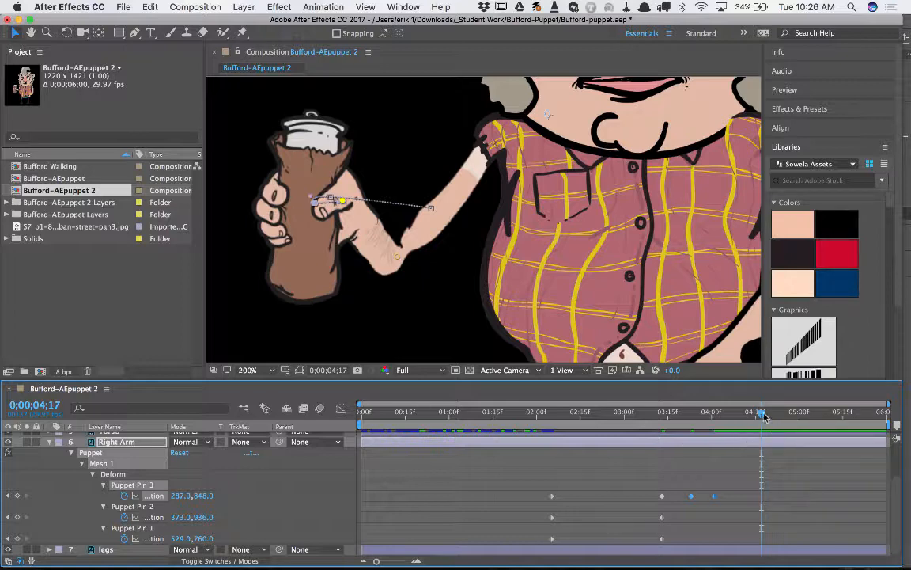
# Copy the Right Arm's three starting pin keyframes from 0;00;02;05 to 0;00;04;29 and preview the animation from 0;00;00;05
pyautogui.moveTo(764, 417); pyautogui.dragTo(552, 417)
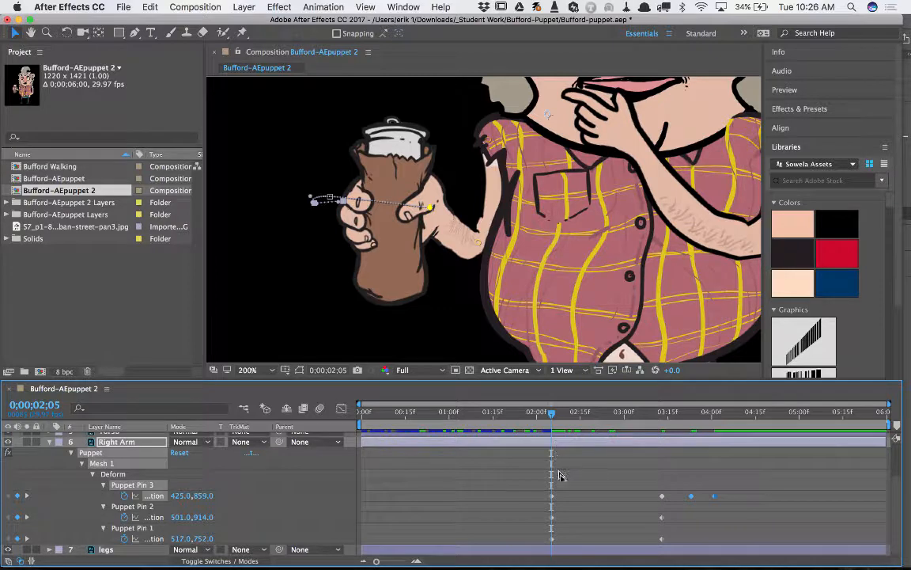
pyautogui.moveTo(567, 475); pyautogui.dragTo(545, 545)
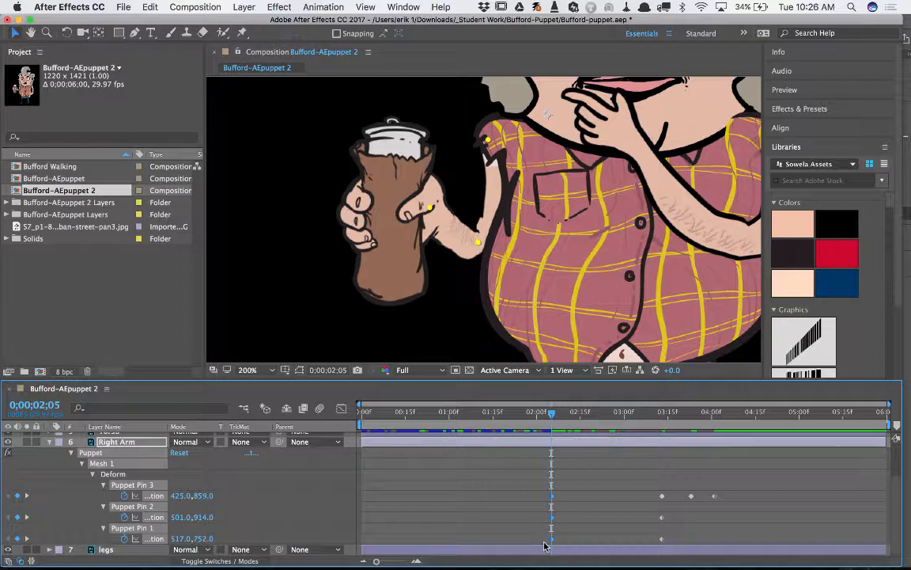
pyautogui.moveTo(557, 420); pyautogui.dragTo(796, 420)
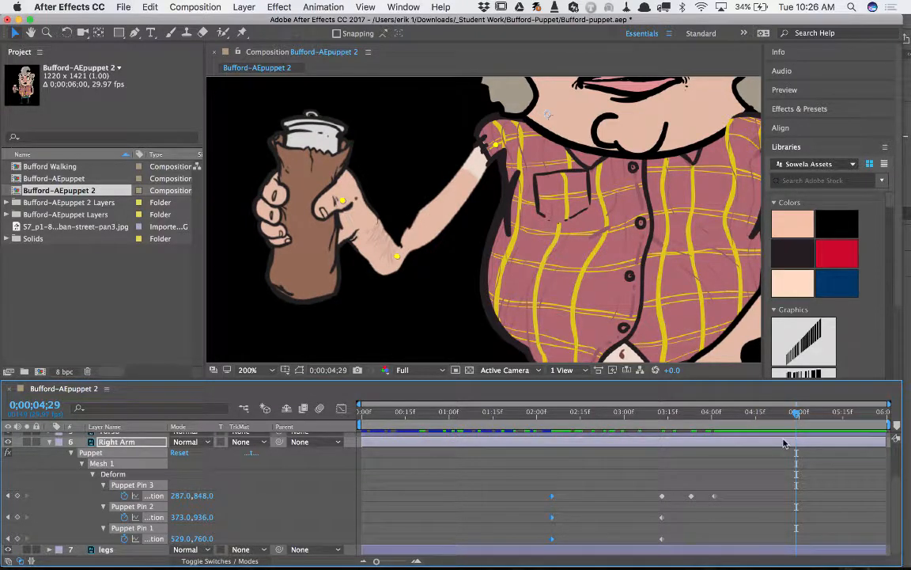
pyautogui.hotkey('ctrl', 'v')
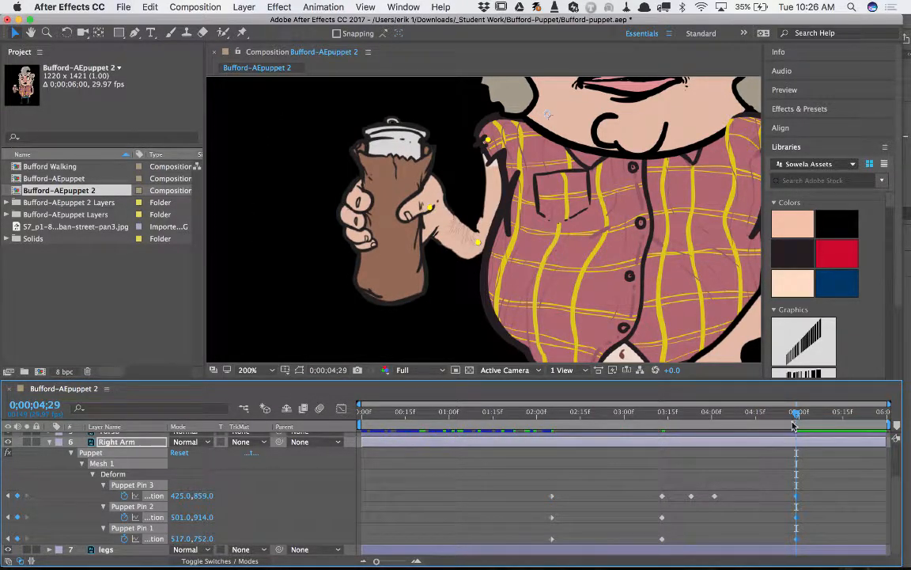
pyautogui.moveTo(797, 419); pyautogui.dragTo(376, 453)
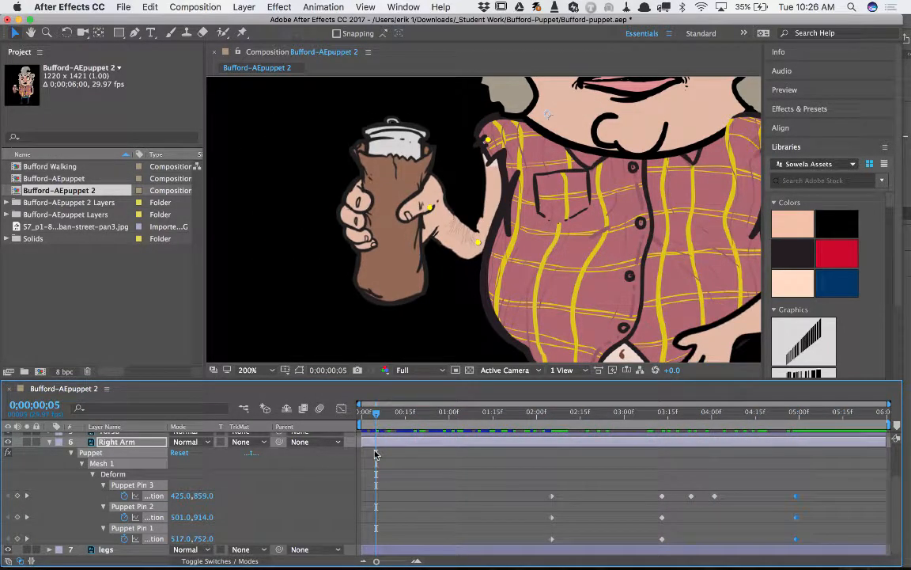
pyautogui.press('space')
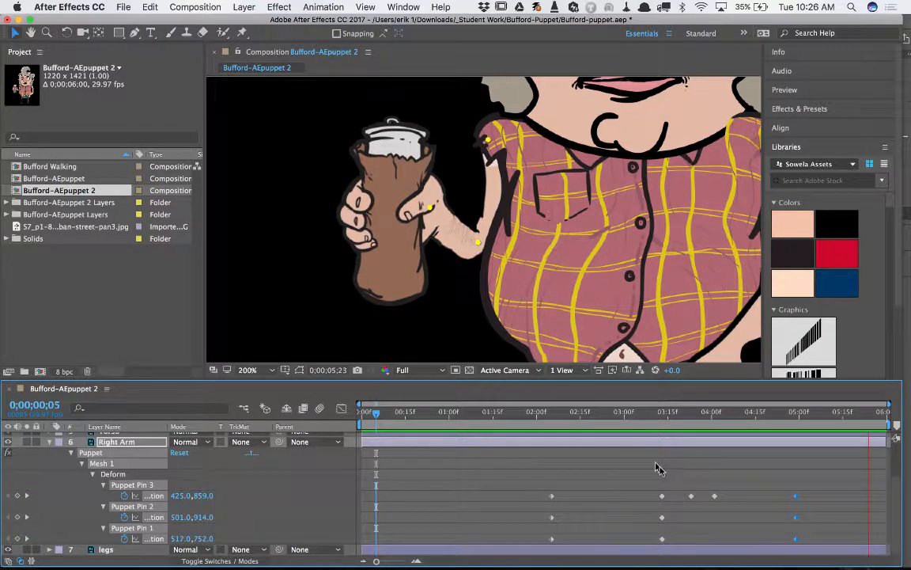
# Compress all Right Arm puppet pin keyframes into a shorter span and shift them to run from about 2;23 to 4;16
pyautogui.press('space')
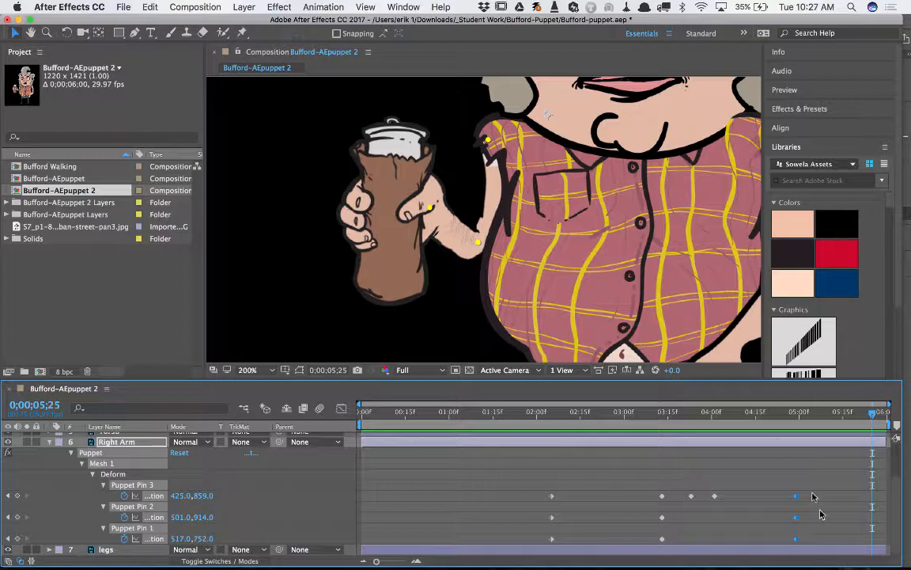
pyautogui.moveTo(813, 479); pyautogui.dragTo(538, 546)
pyautogui.moveTo(795, 541); pyautogui.dragTo(706, 542)
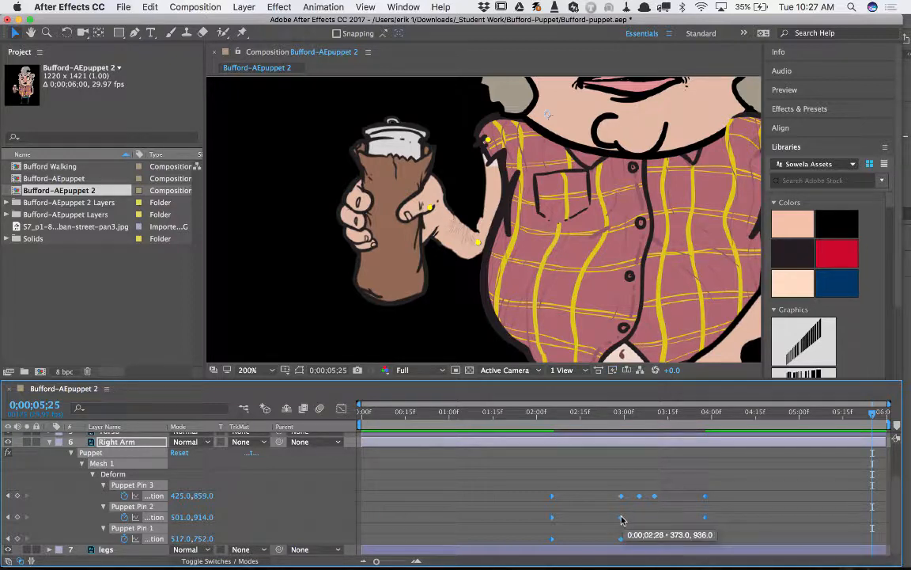
pyautogui.moveTo(621, 517); pyautogui.dragTo(672, 516)
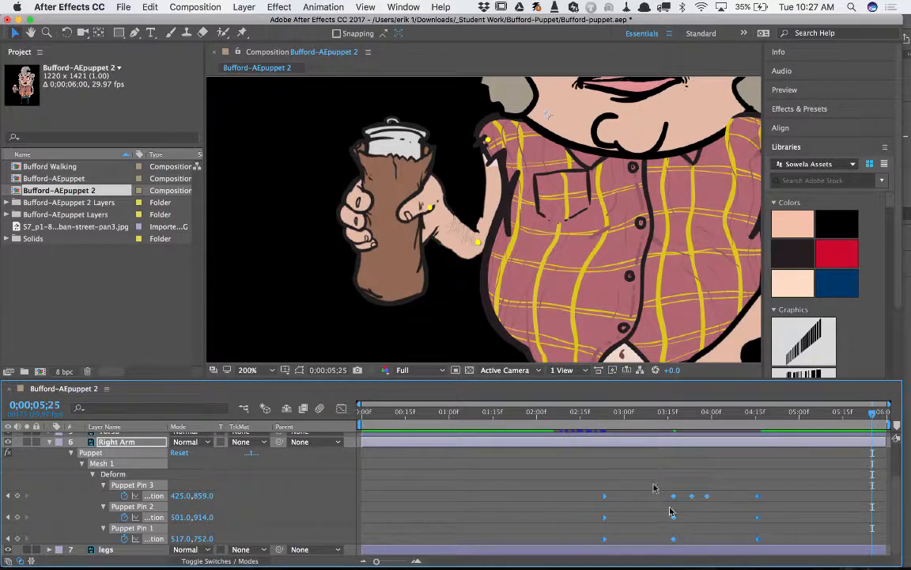
# Preview the retimed right arm animation from about 2 seconds, up close and with the whole character in view
pyautogui.click(566, 417)
pyautogui.moveTo(566, 415); pyautogui.dragTo(572, 415)
pyautogui.press('space')
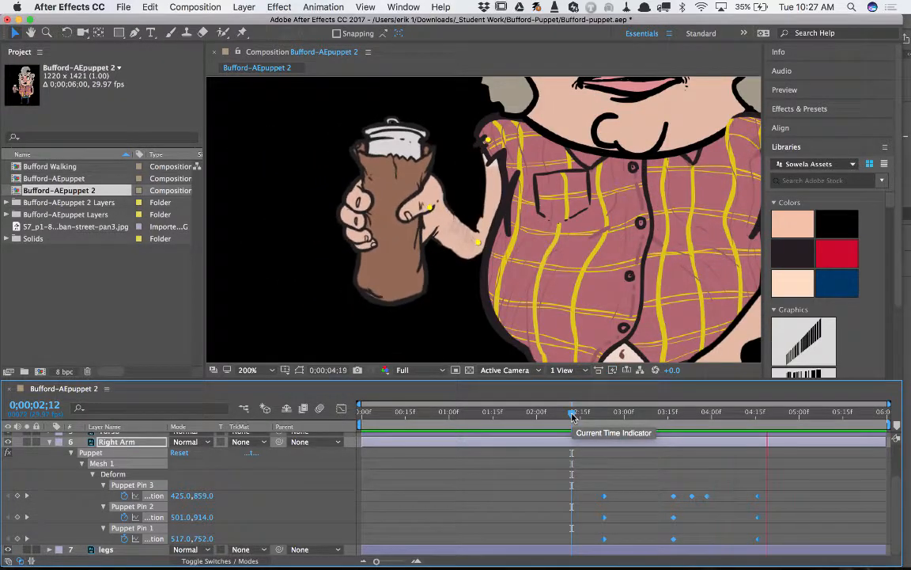
pyautogui.moveTo(569, 419); pyautogui.dragTo(540, 416)
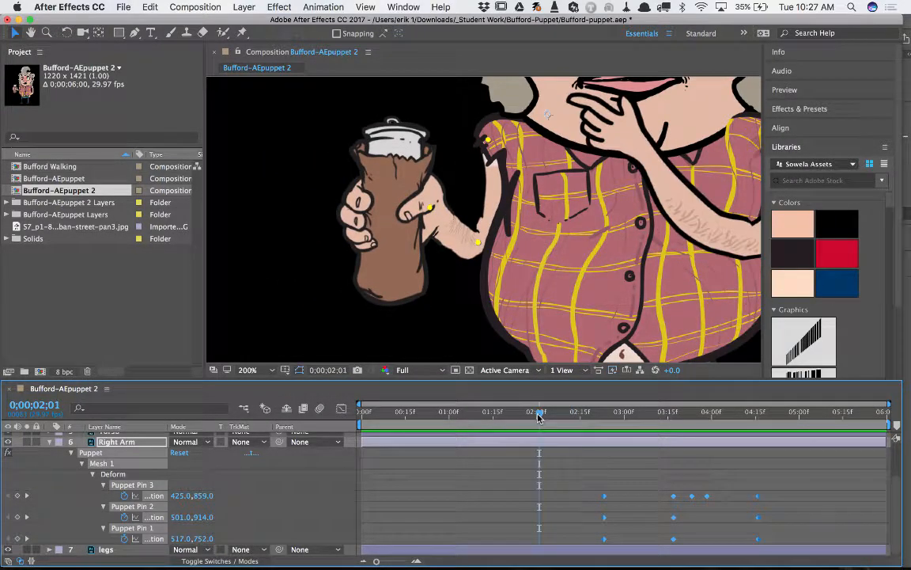
pyautogui.press('space')
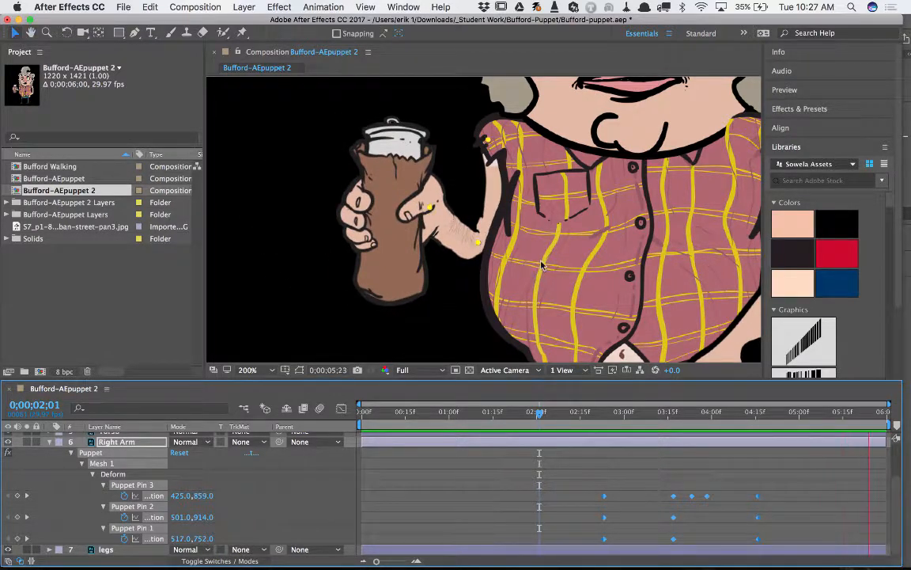
pyautogui.scroll(-2, 542, 265)
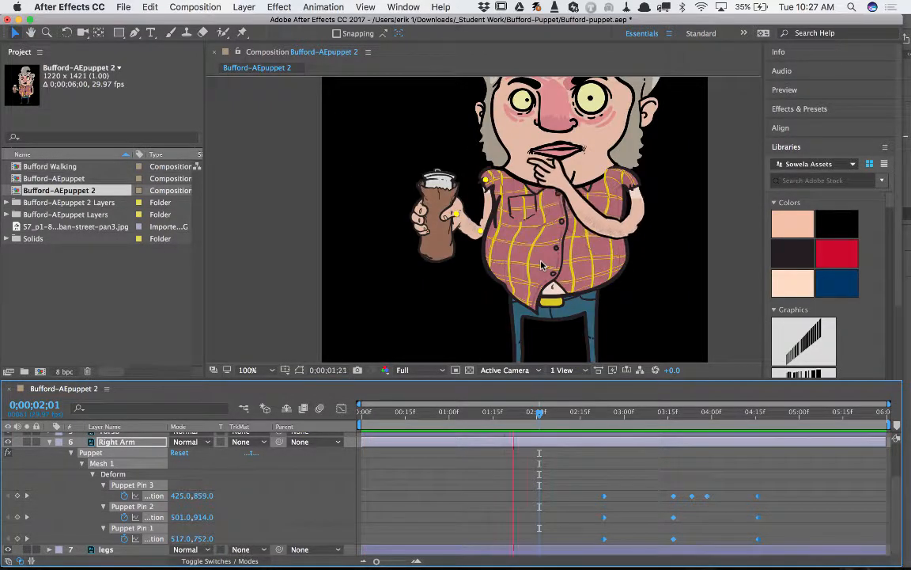
pyautogui.scroll(-2, 542, 265)
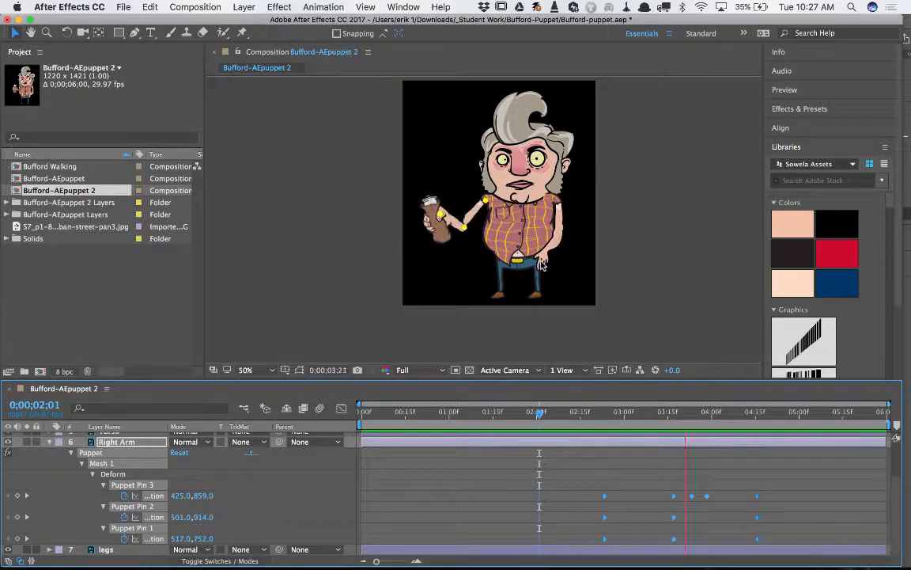
pyautogui.press('space')
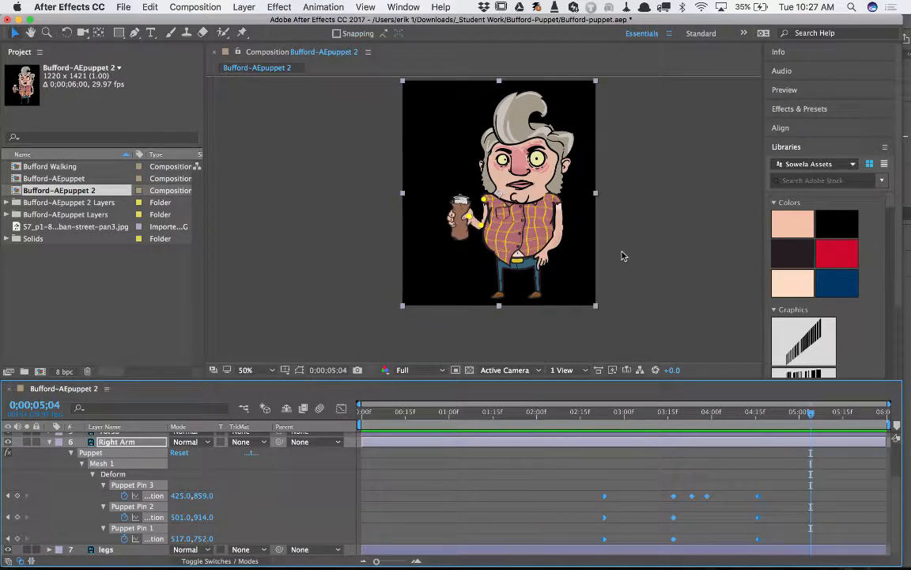
# Deselect the Right Arm layer and play the full animation again without the pins showing
pyautogui.click(622, 251)
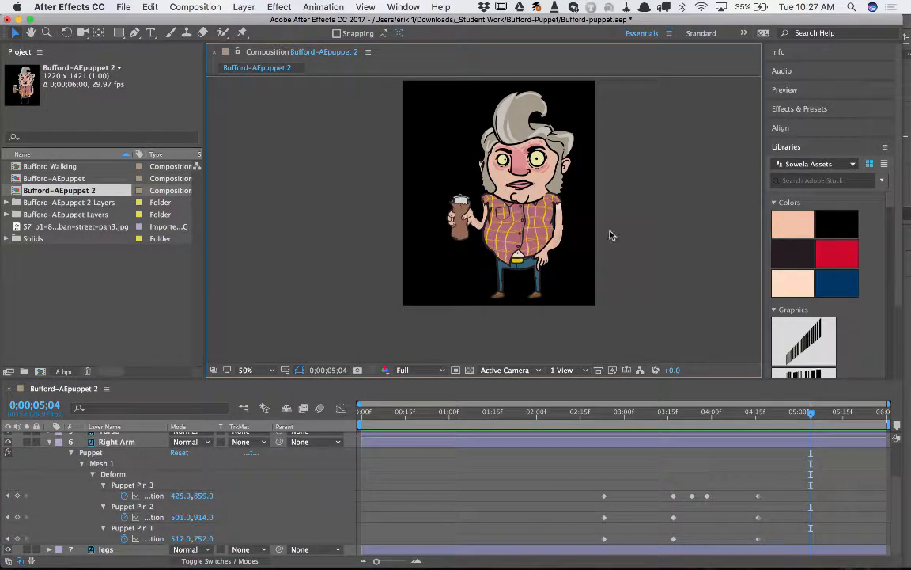
pyautogui.press('space')
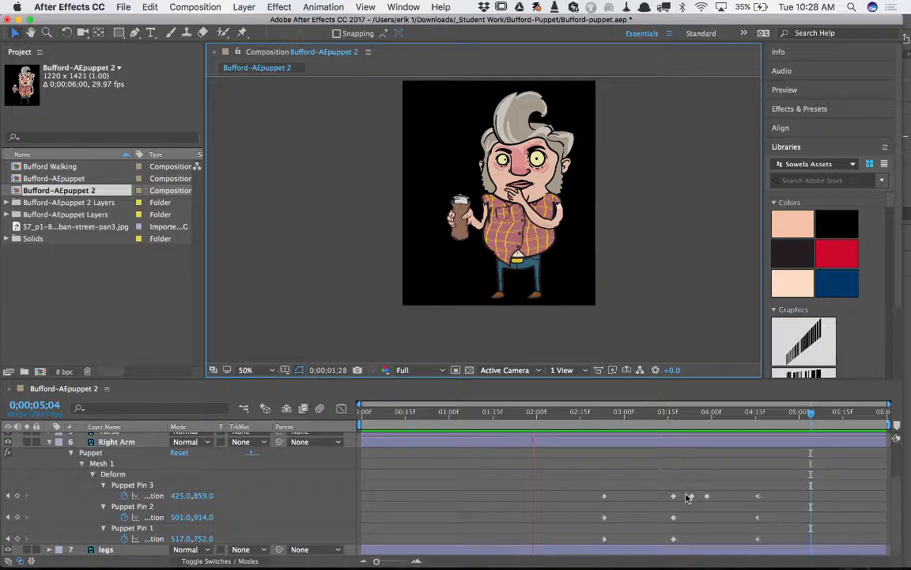
pyautogui.press('space')
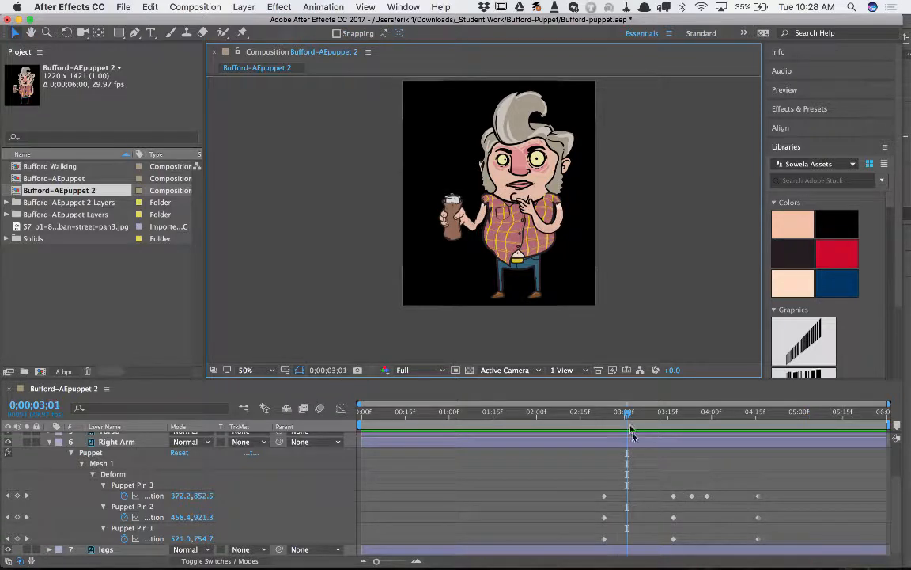
pyautogui.moveTo(628, 413); pyautogui.dragTo(553, 449)
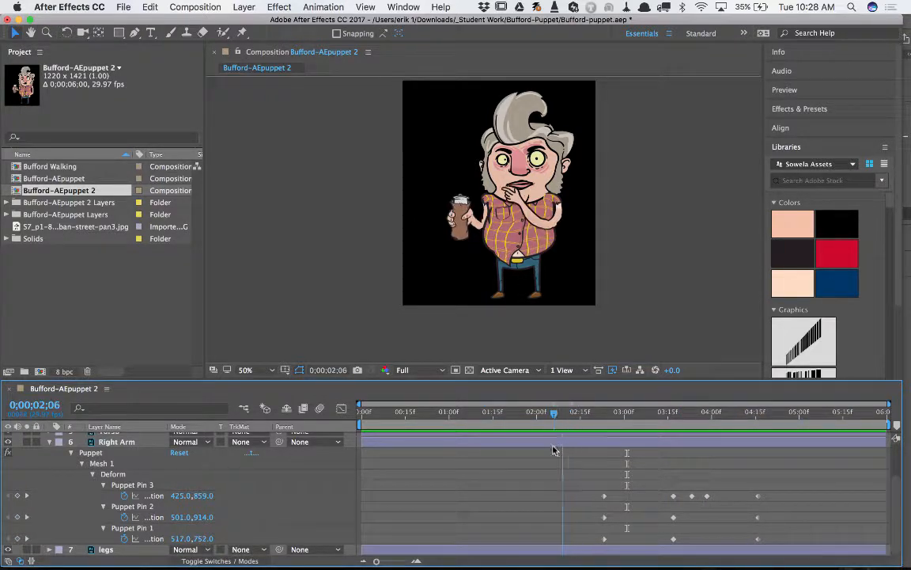
pyautogui.press('space')
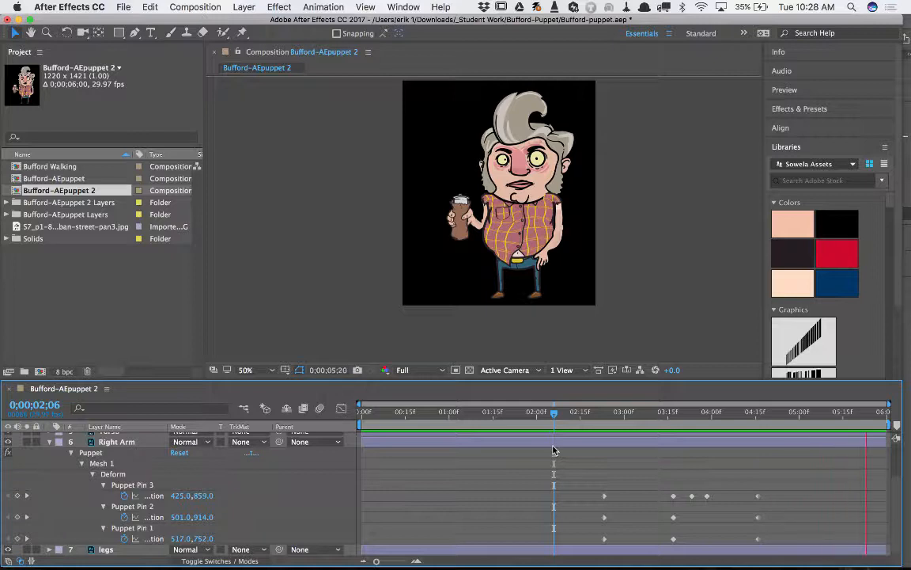
pyautogui.press('space')
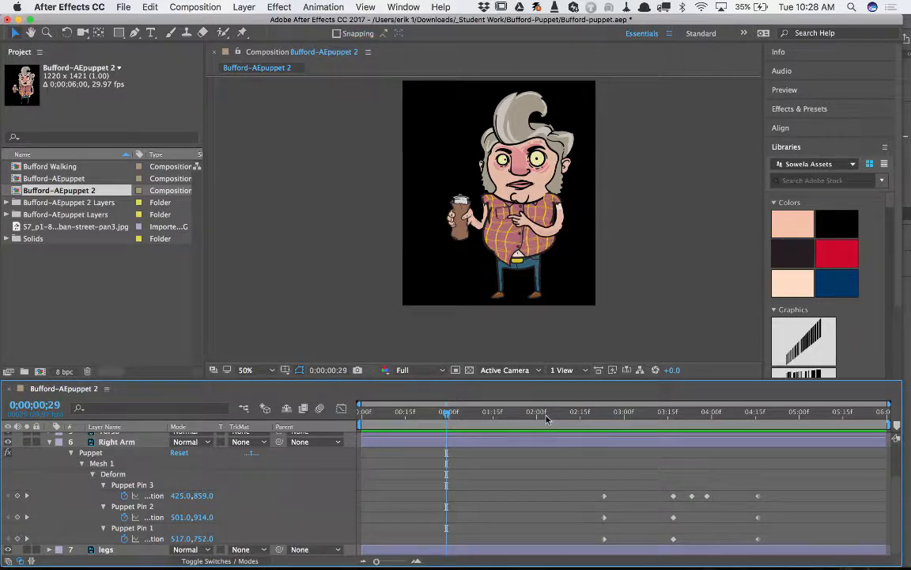
# Collapse the Right Arm layer's properties and set the current time to 0;00;00;00 with the character's legs framed up close
pyautogui.moveTo(545, 418); pyautogui.dragTo(289, 396)
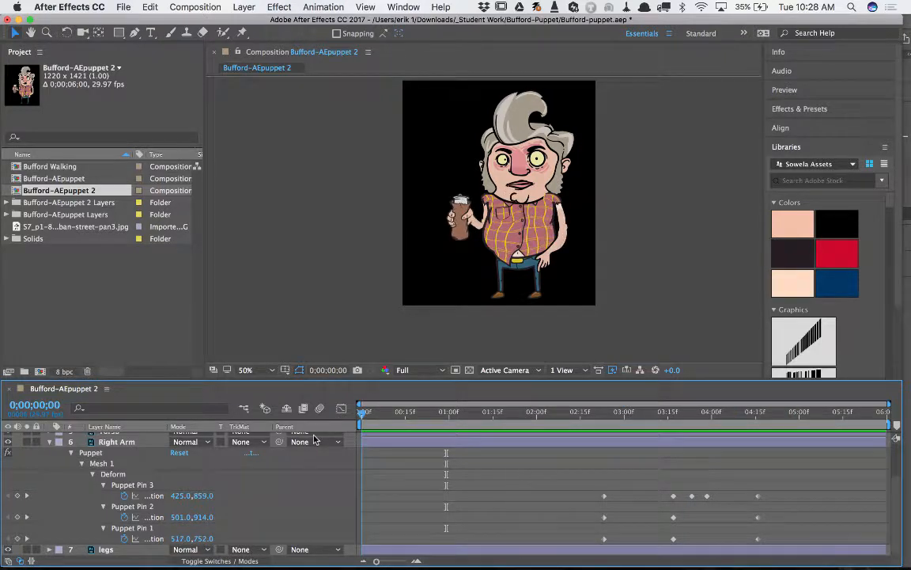
pyautogui.click(49, 441)
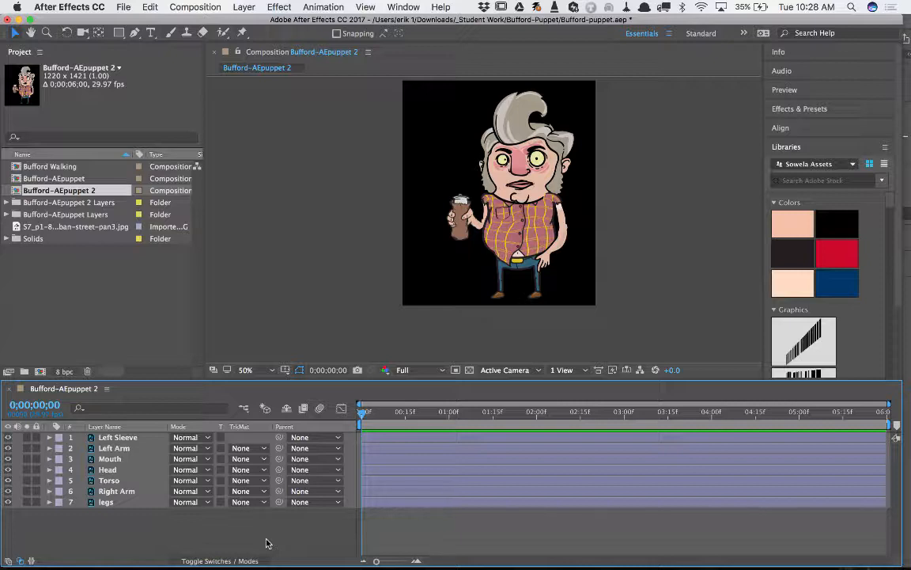
pyautogui.press('/')
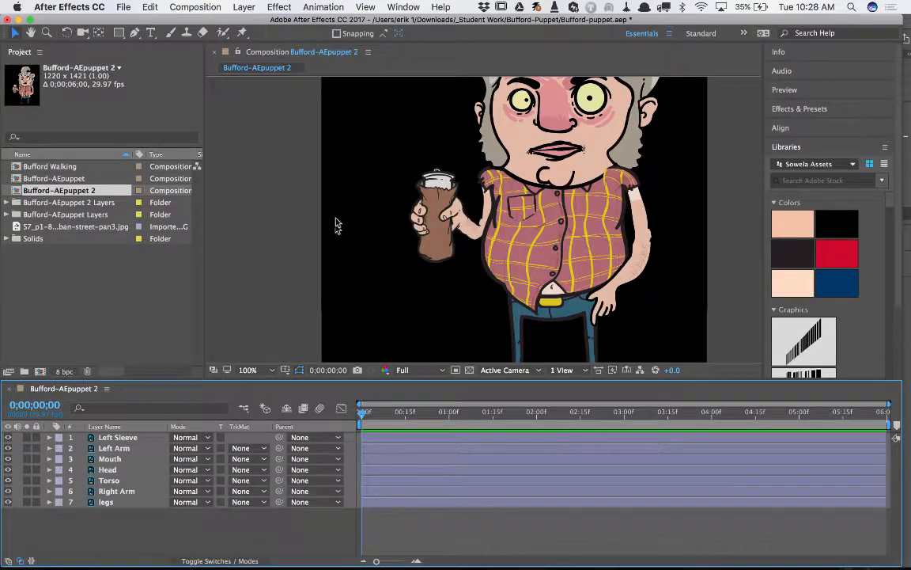
pyautogui.press('h')
pyautogui.moveTo(297, 254); pyautogui.dragTo(273, 182)
pyautogui.press('v')
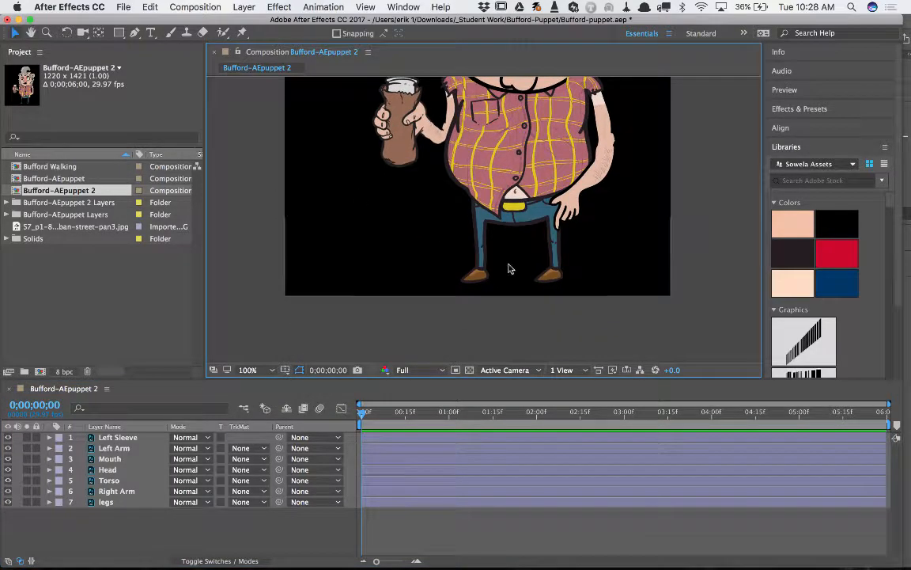
pyautogui.press('space')
pyautogui.press('.')
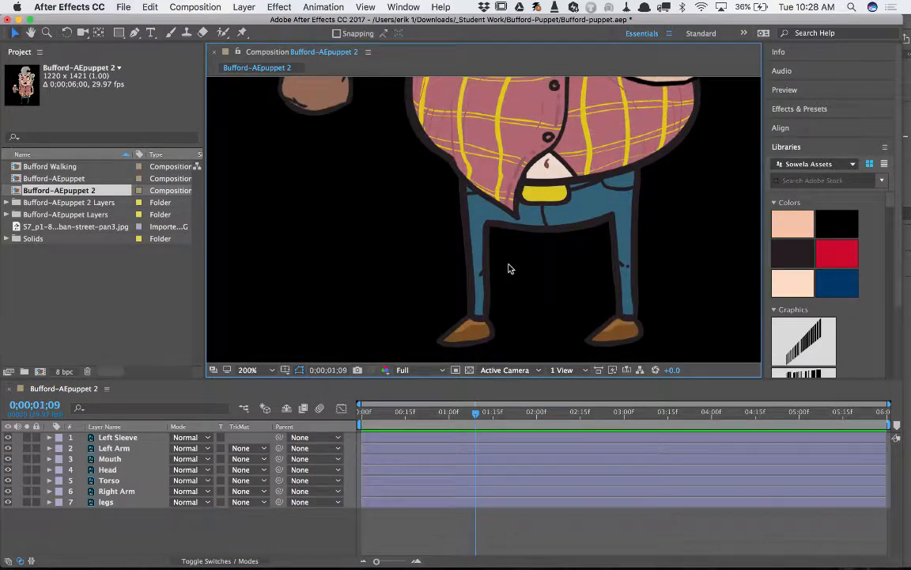
pyautogui.click(363, 420)
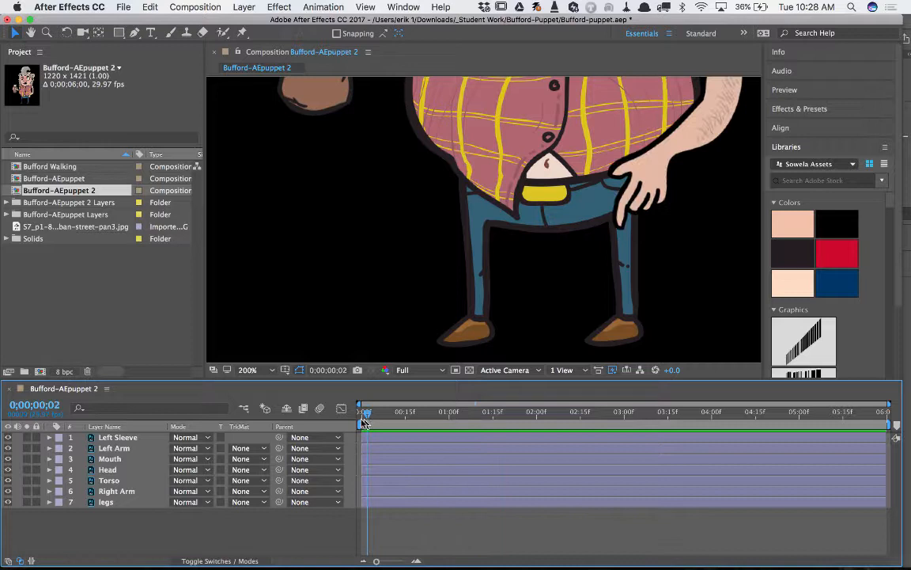
pyautogui.moveTo(363, 422); pyautogui.dragTo(360, 421)
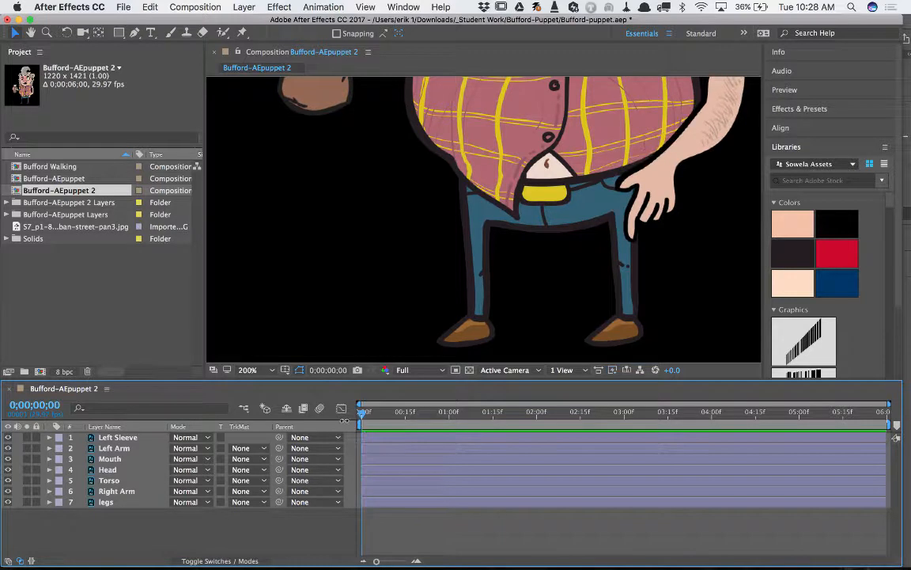
# Place Puppet pins on the legs layer, one at the top of each leg beside the hips
pyautogui.click(90, 503)
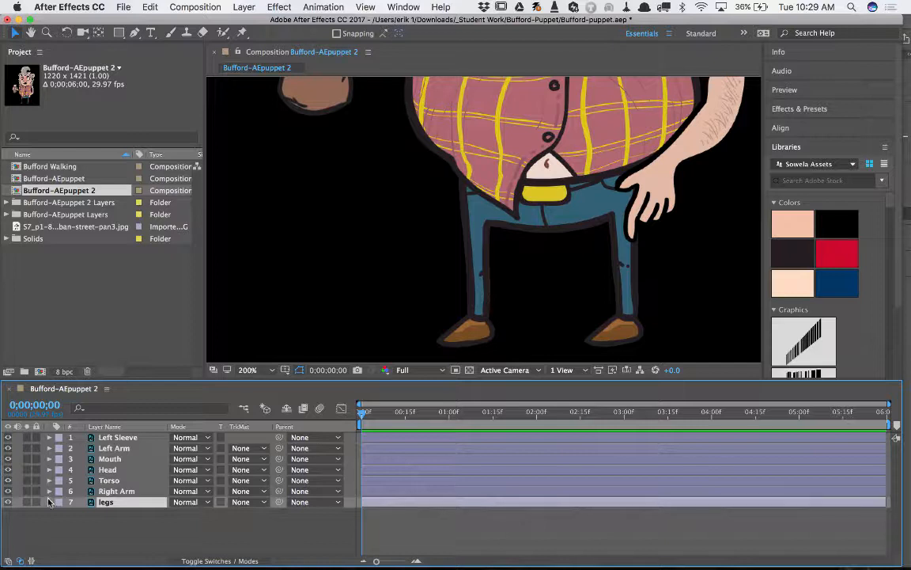
pyautogui.click(48, 502)
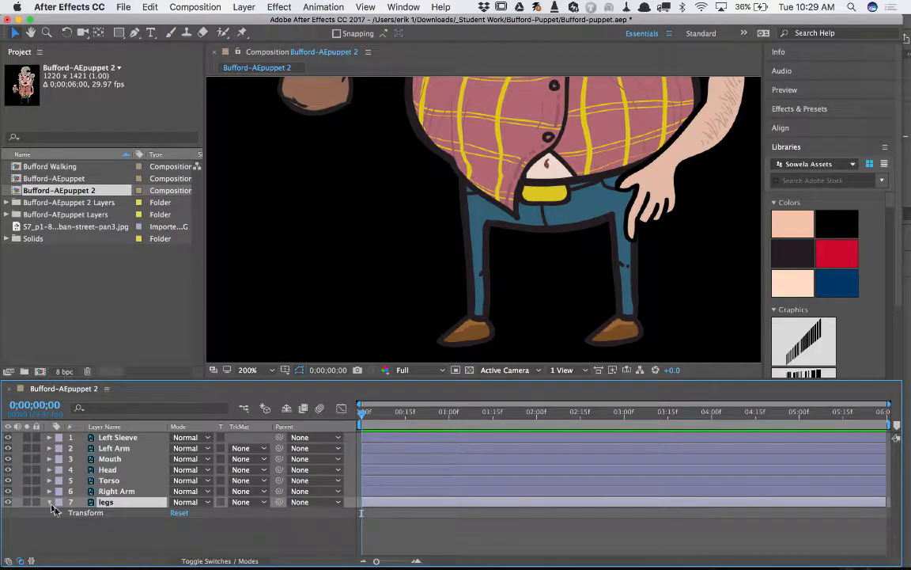
pyautogui.click(50, 503)
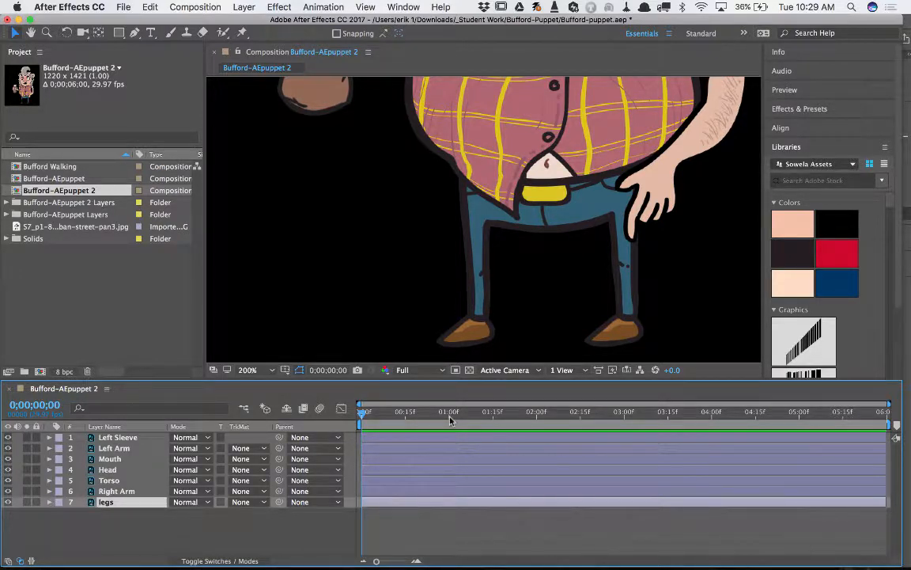
pyautogui.click(242, 33)
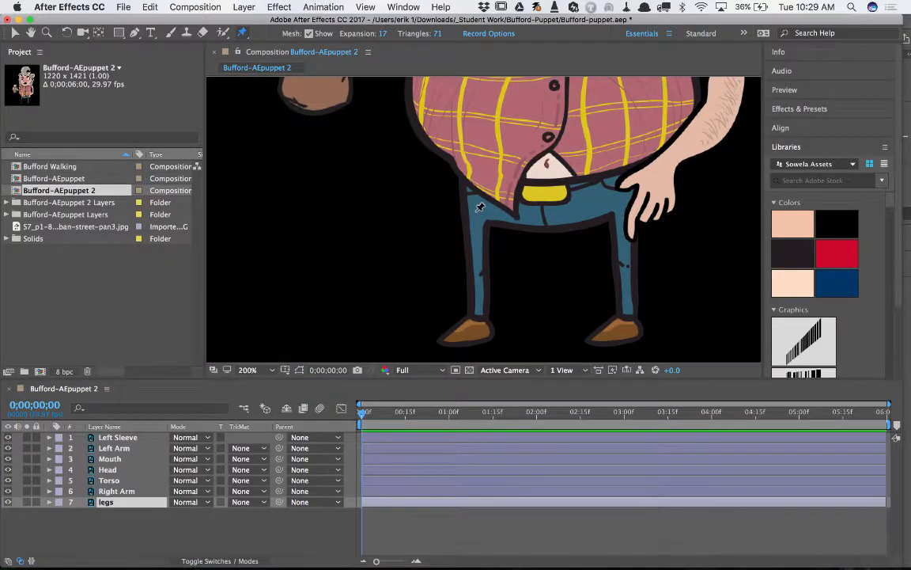
pyautogui.click(476, 209)
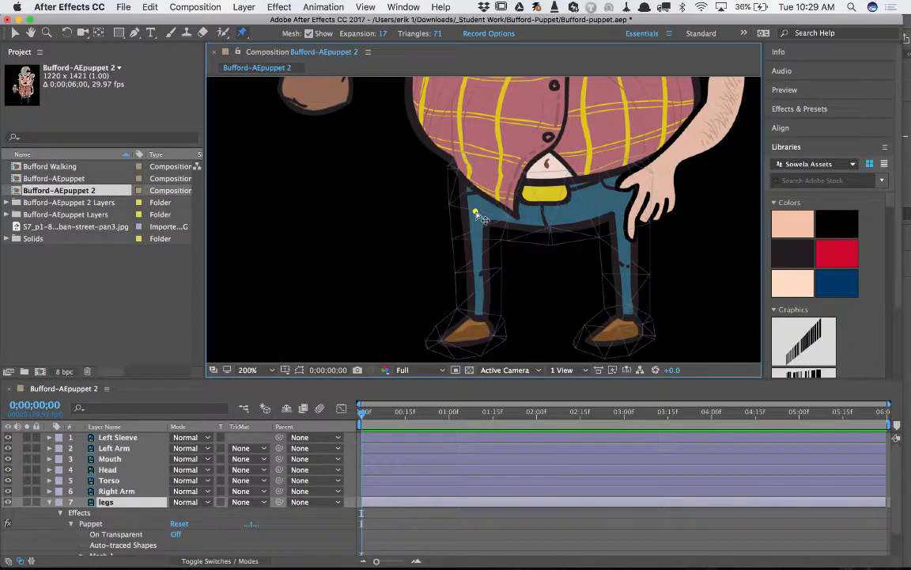
pyautogui.click(622, 205)
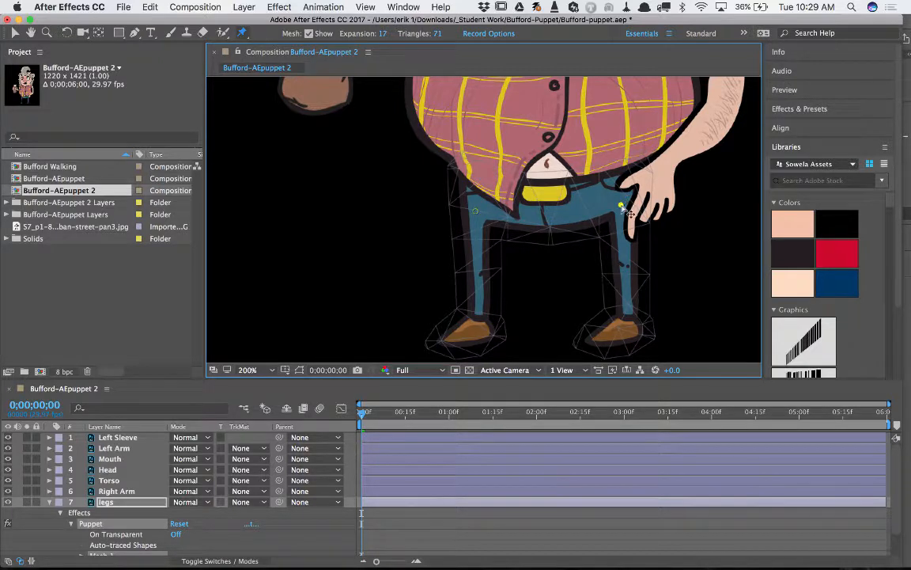
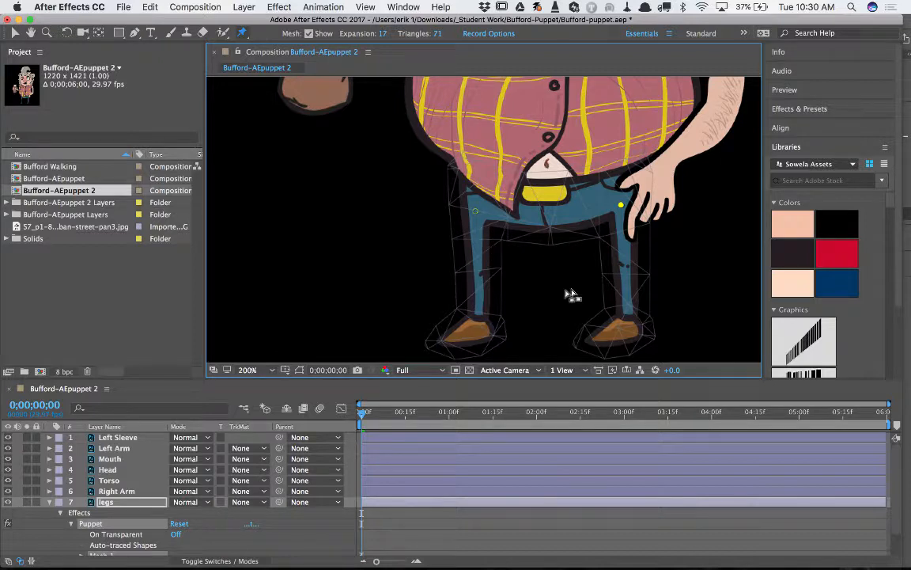
# Add Puppet pins at both knees and both feet of the legs layer
pyautogui.click(475, 267)
pyautogui.click(622, 269)
pyautogui.click(478, 333)
pyautogui.click(625, 332)
# Pull the foot on the can-holding side outward to bend its leg, and set the mesh to 100 triangles
pyautogui.moveTo(479, 339); pyautogui.dragTo(393, 298)
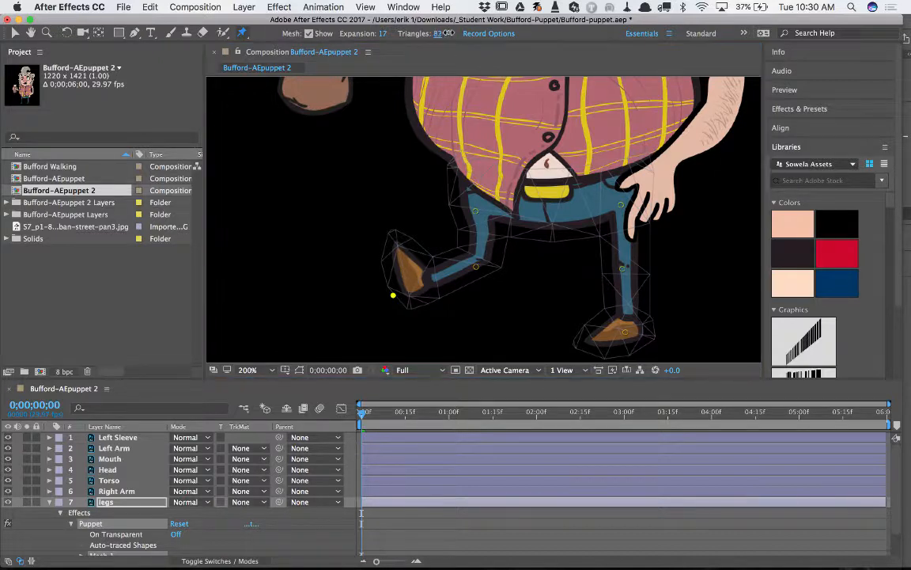
pyautogui.moveTo(459, 33); pyautogui.dragTo(469, 33)
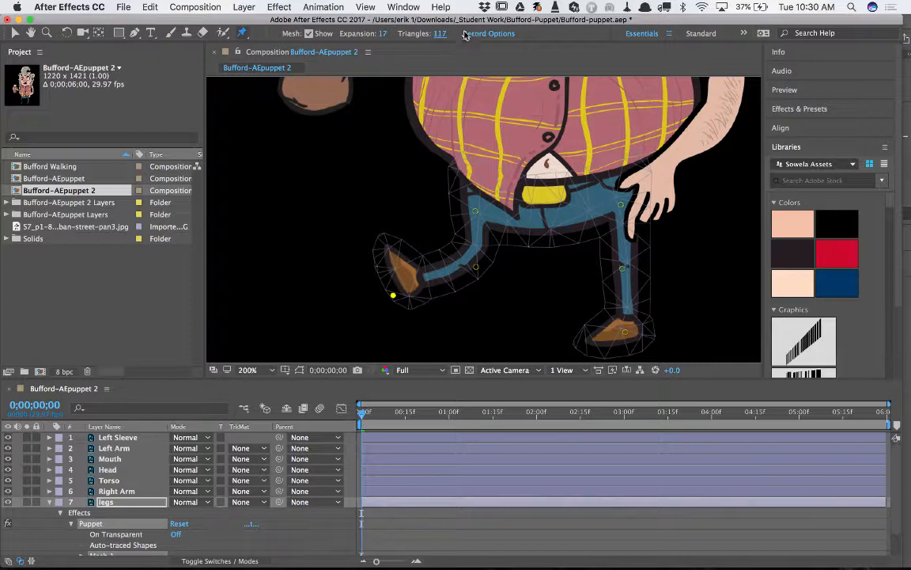
pyautogui.moveTo(443, 34); pyautogui.dragTo(433, 36)
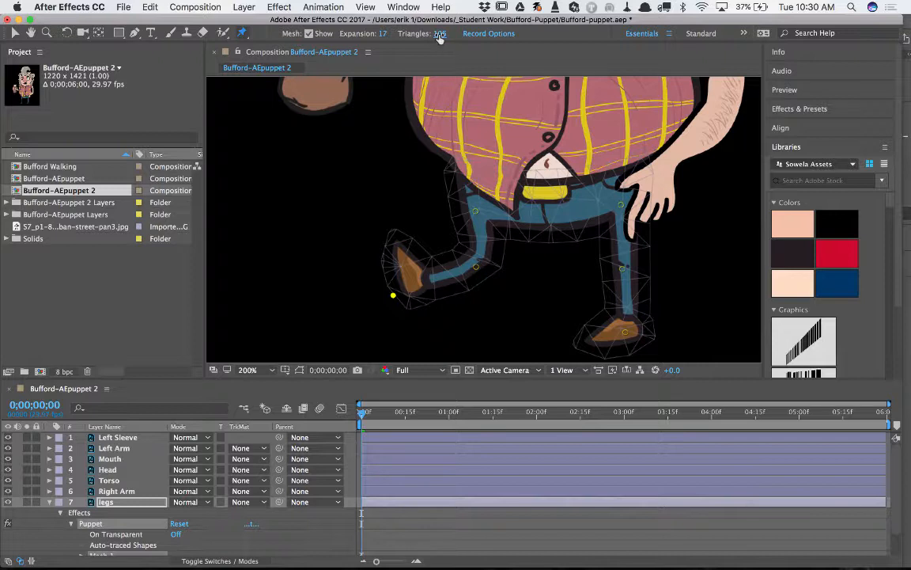
pyautogui.moveTo(440, 37); pyautogui.dragTo(442, 36)
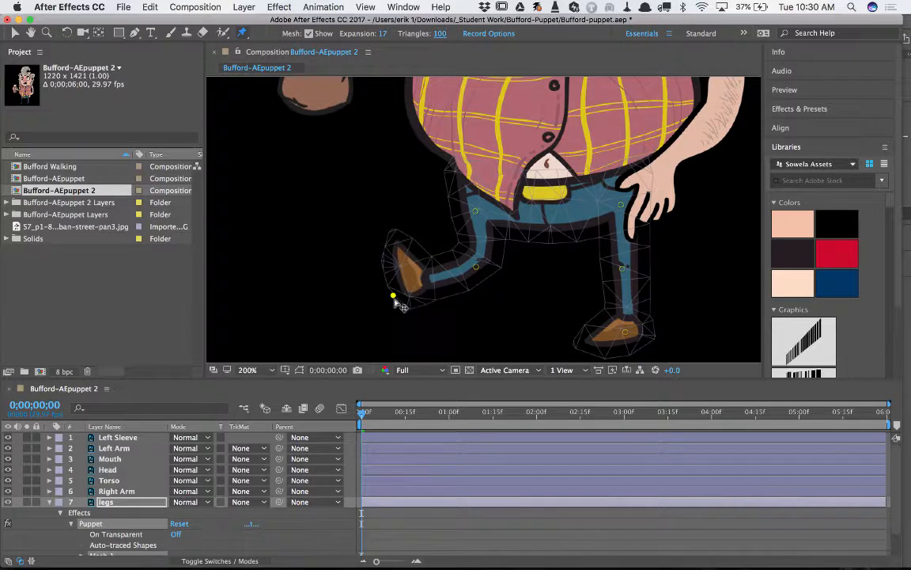
# Swing the foot on the can-holding side inward between the legs and raise the other foot outward by their pins
pyautogui.moveTo(394, 296); pyautogui.dragTo(539, 273)
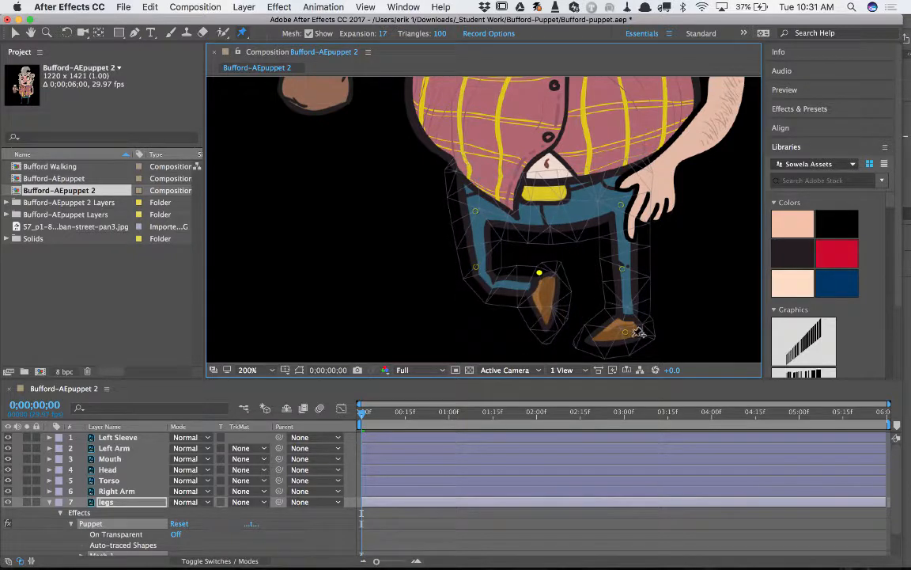
pyautogui.moveTo(624, 333); pyautogui.dragTo(696, 290)
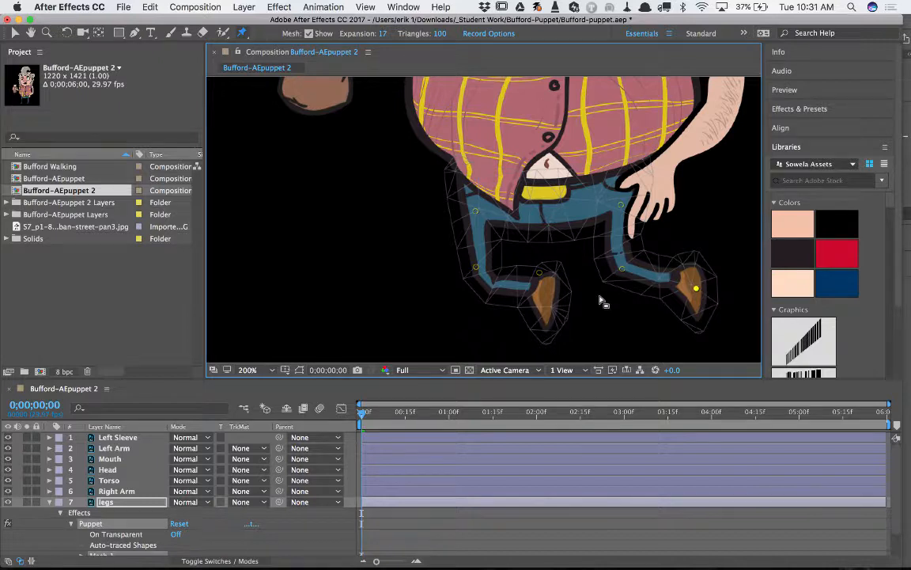
# Swing the foot on the can-holding side outward, adjust its knee to extend the leg, and nudge the other knee slightly outward
pyautogui.moveTo(540, 275); pyautogui.dragTo(421, 334)
pyautogui.moveTo(478, 269); pyautogui.dragTo(445, 258)
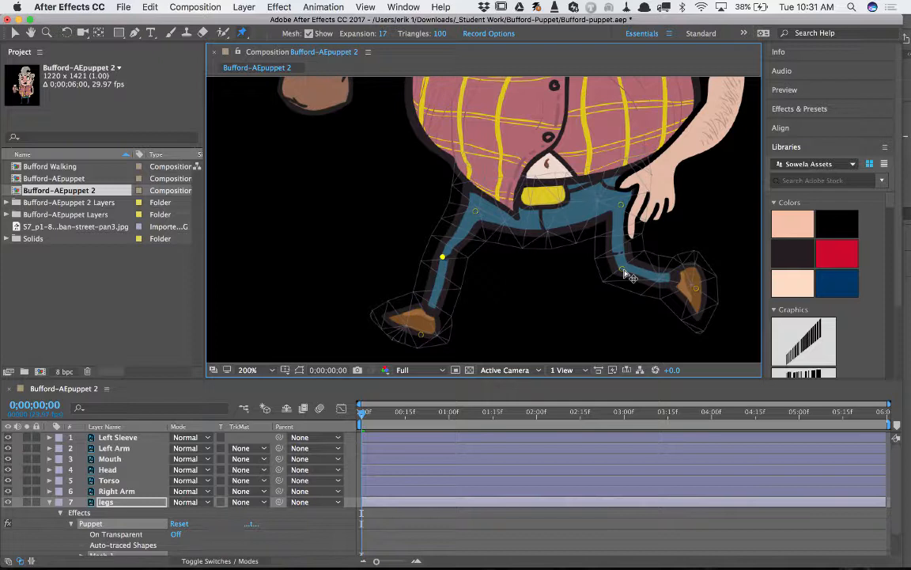
pyautogui.moveTo(421, 333); pyautogui.dragTo(396, 330)
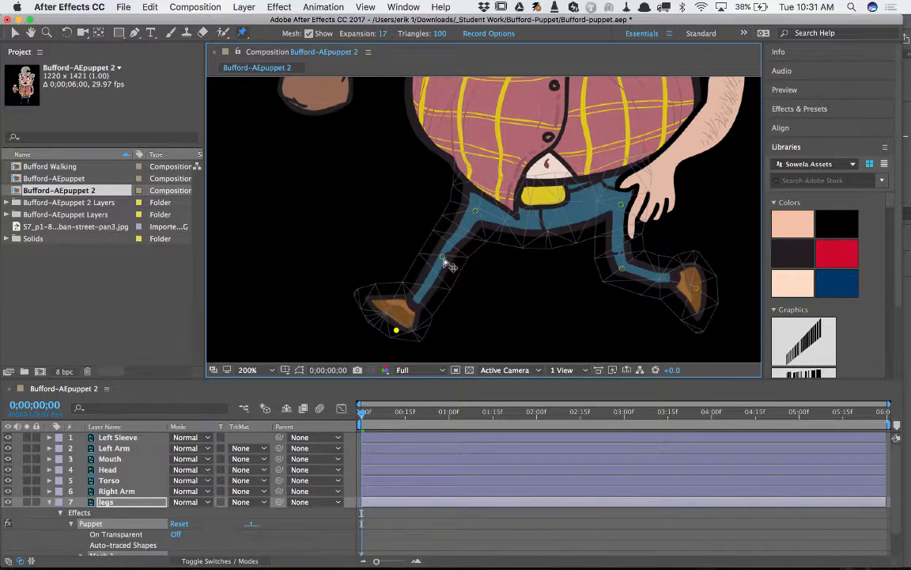
pyautogui.moveTo(445, 262); pyautogui.dragTo(441, 258)
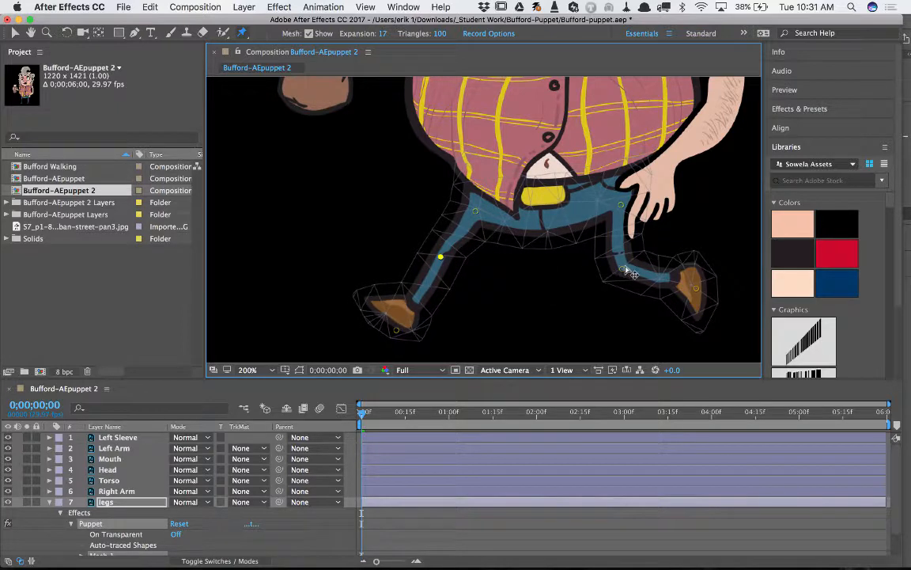
pyautogui.click(622, 274)
pyautogui.moveTo(625, 276); pyautogui.dragTo(637, 279)
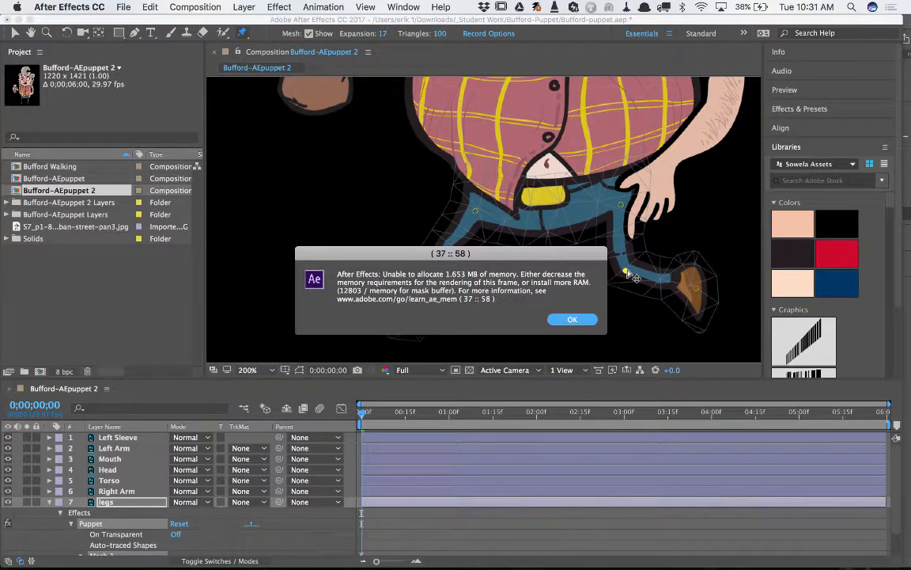
pyautogui.click(572, 320)
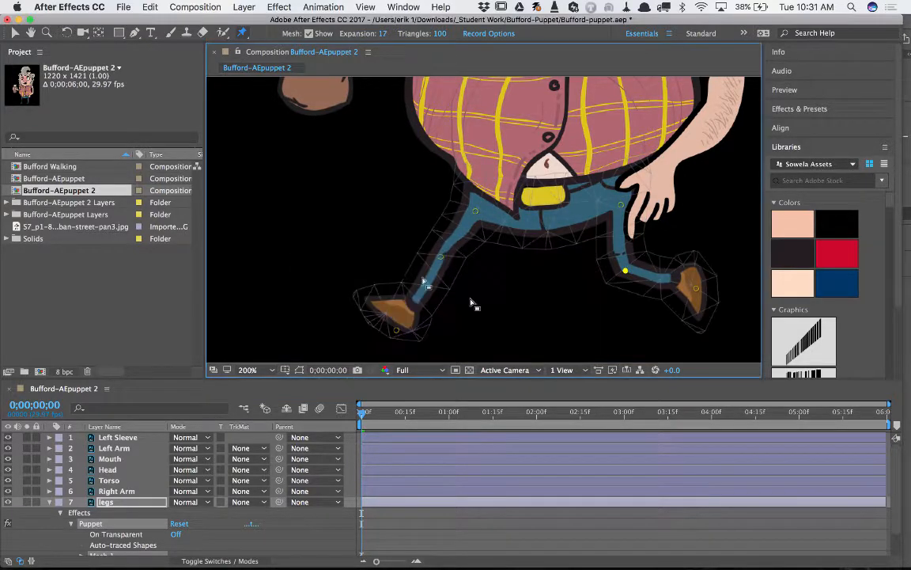
# Purge the cache and confirm deleting all files from the disk cache
pyautogui.click(150, 6)
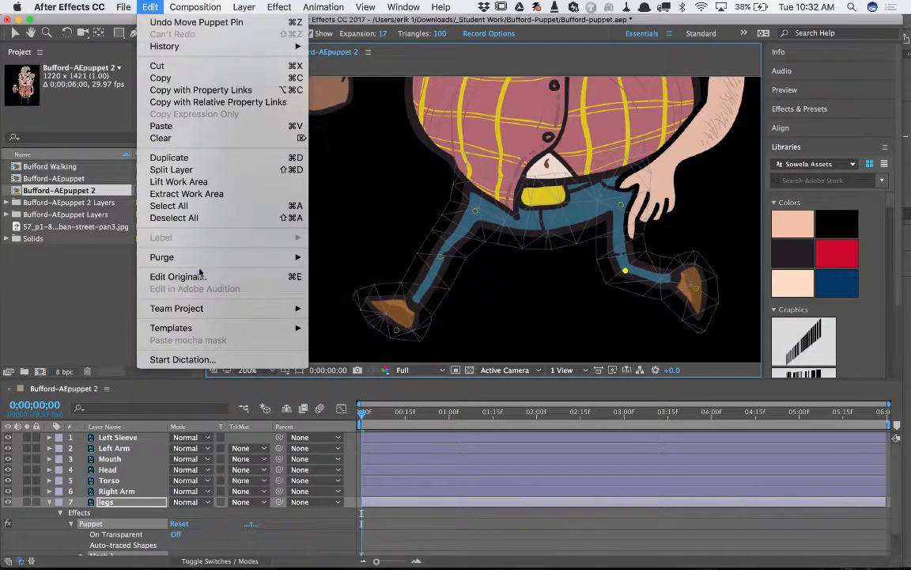
pyautogui.moveTo(202, 259)
pyautogui.click(348, 257)
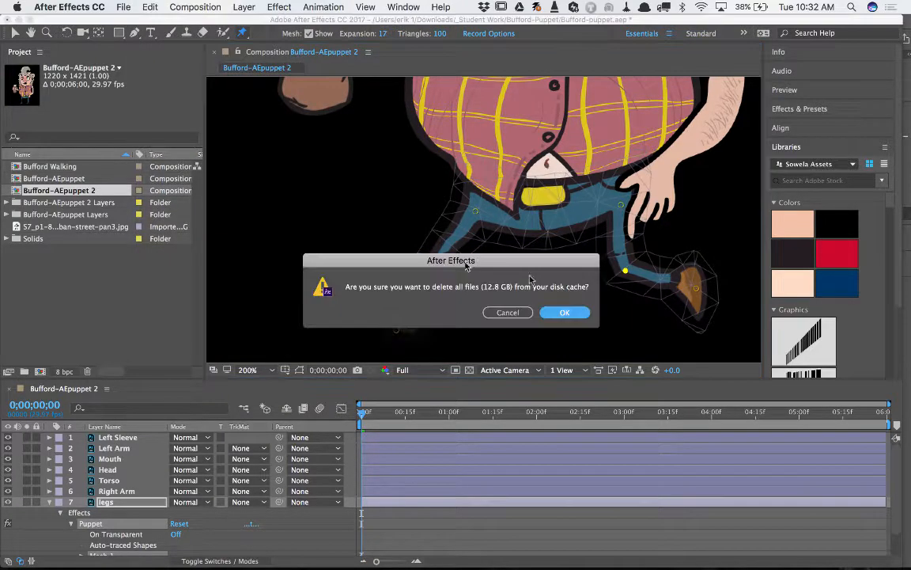
pyautogui.click(557, 312)
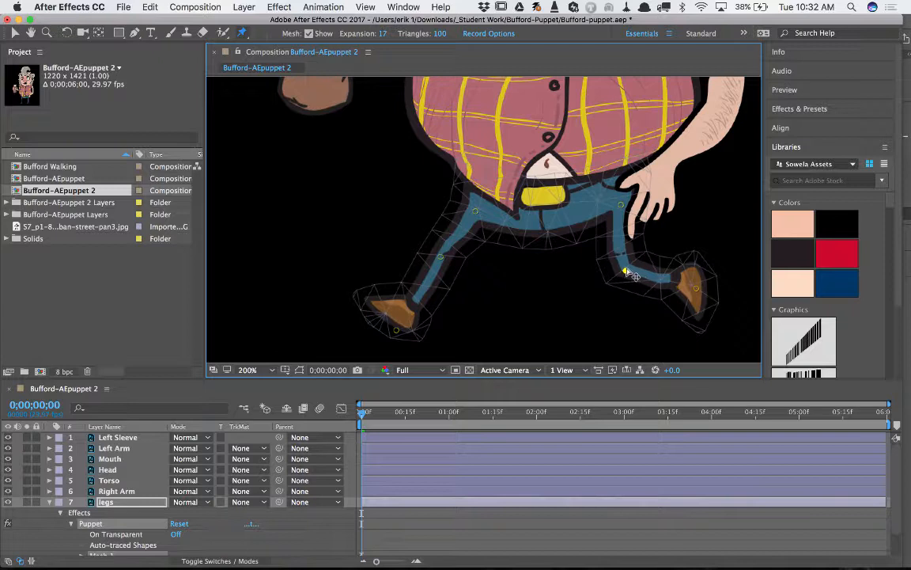
# Pull the knee opposite the can-holding side farther outward and lower its foot slightly to complete the starting stride
pyautogui.moveTo(625, 270); pyautogui.dragTo(640, 271)
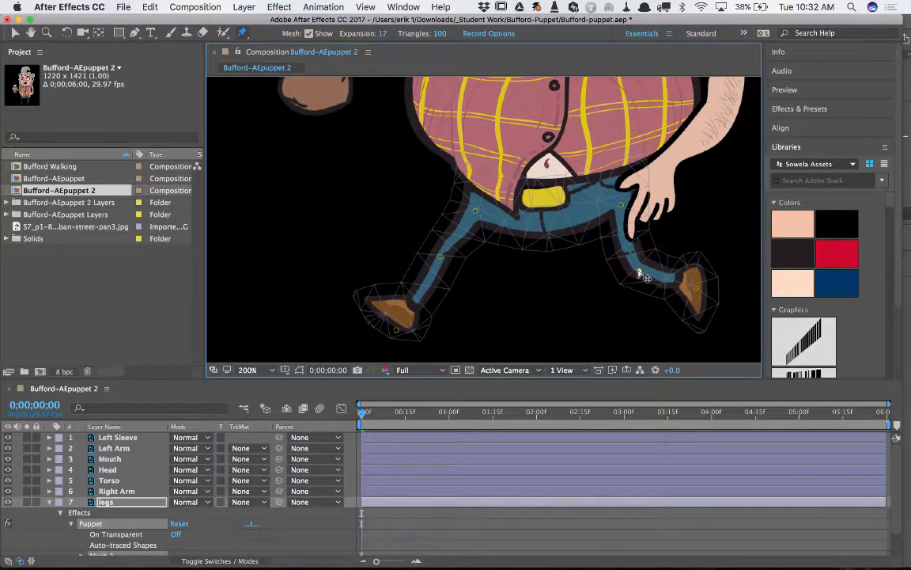
pyautogui.moveTo(698, 291); pyautogui.dragTo(707, 303)
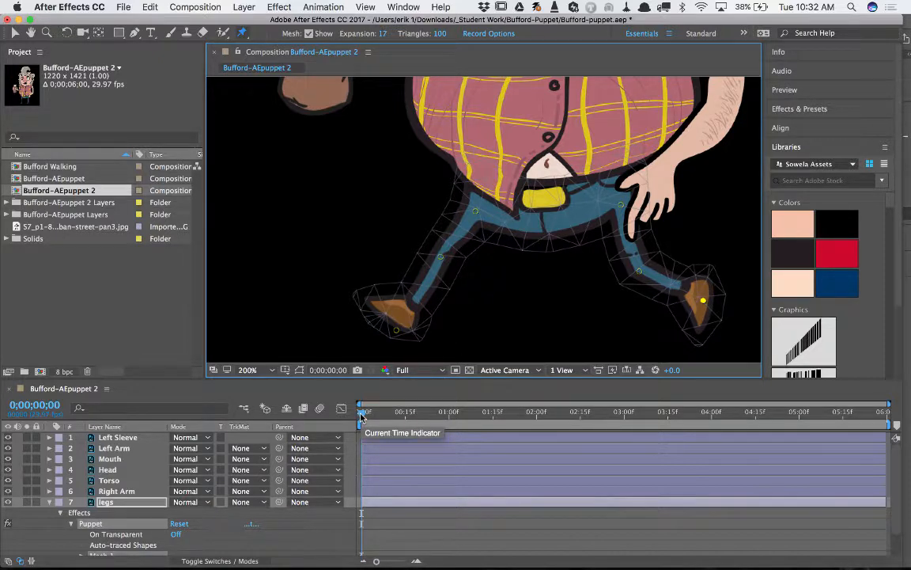
# At 0;00;00;15, move both feet and both knees inward by their Puppet pins to narrow the stride
pyautogui.moveTo(361, 417); pyautogui.dragTo(403, 419)
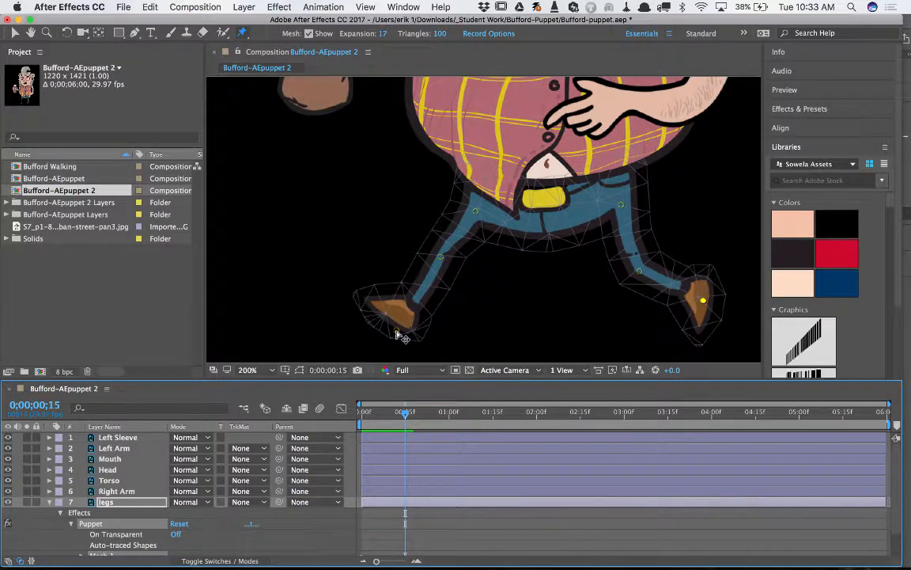
pyautogui.moveTo(398, 335); pyautogui.dragTo(477, 328)
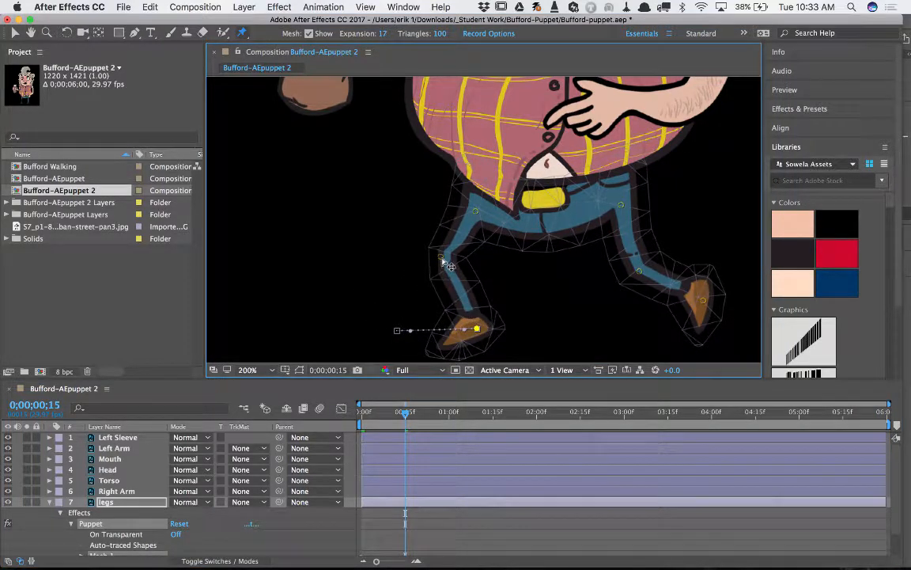
pyautogui.moveTo(449, 266); pyautogui.dragTo(467, 269)
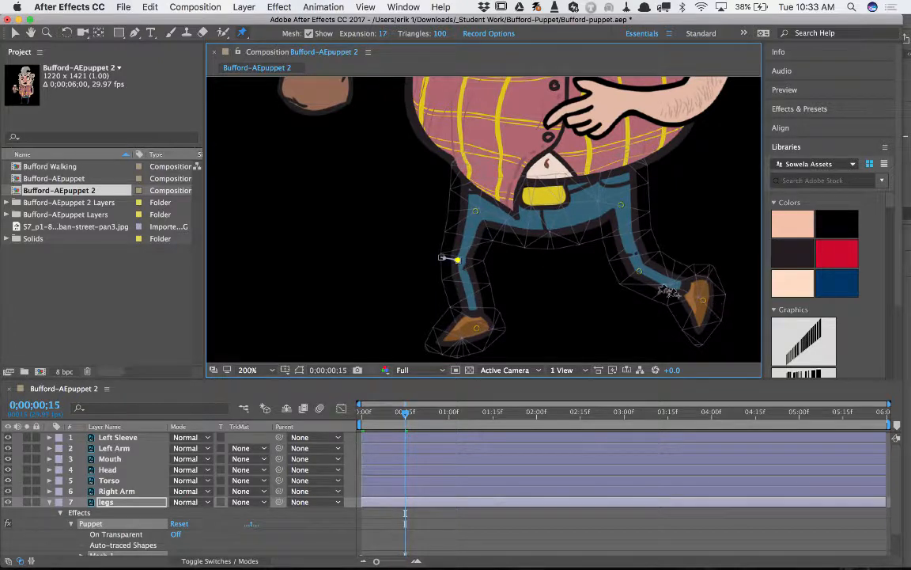
pyautogui.moveTo(640, 272); pyautogui.dragTo(608, 279)
pyautogui.moveTo(703, 300); pyautogui.dragTo(636, 318)
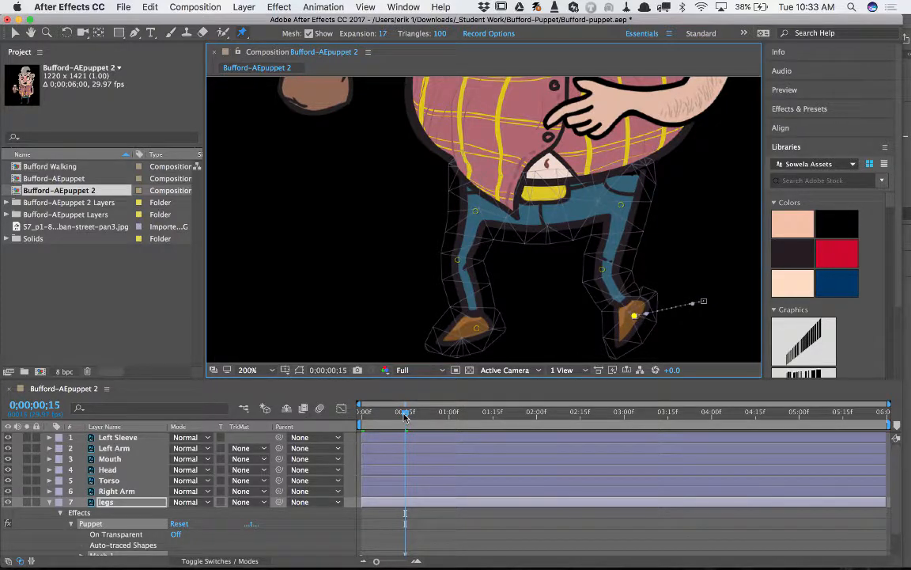
# At 0;00;01;00, bring both knees and feet inward until the feet cross beneath the body, nudging the hip pin opposite the can-holding side
pyautogui.moveTo(405, 417); pyautogui.dragTo(449, 417)
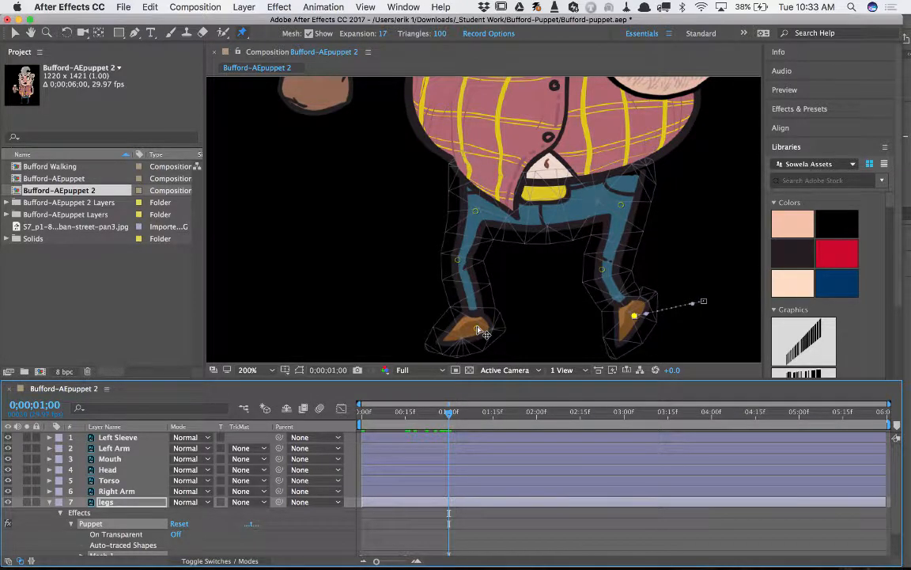
pyautogui.moveTo(478, 329); pyautogui.dragTo(544, 312)
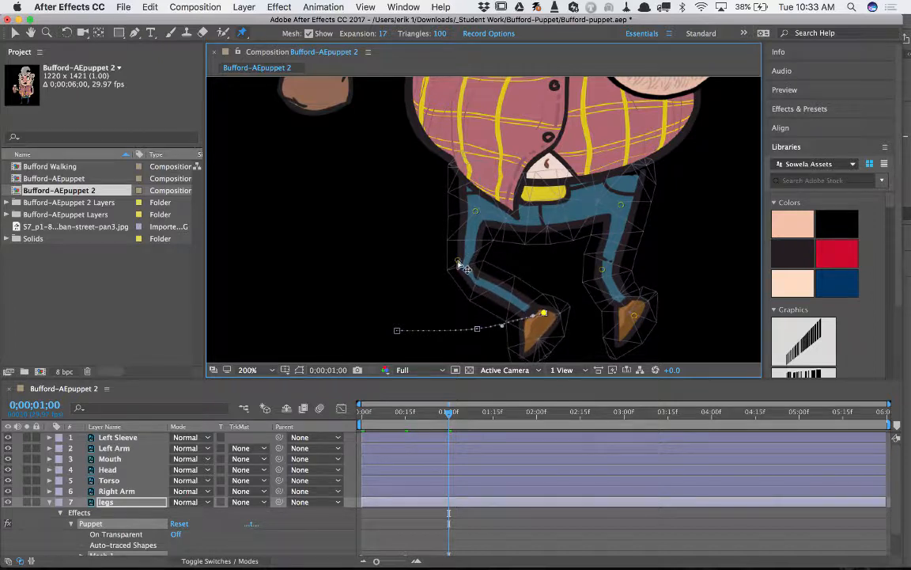
pyautogui.moveTo(458, 261); pyautogui.dragTo(500, 267)
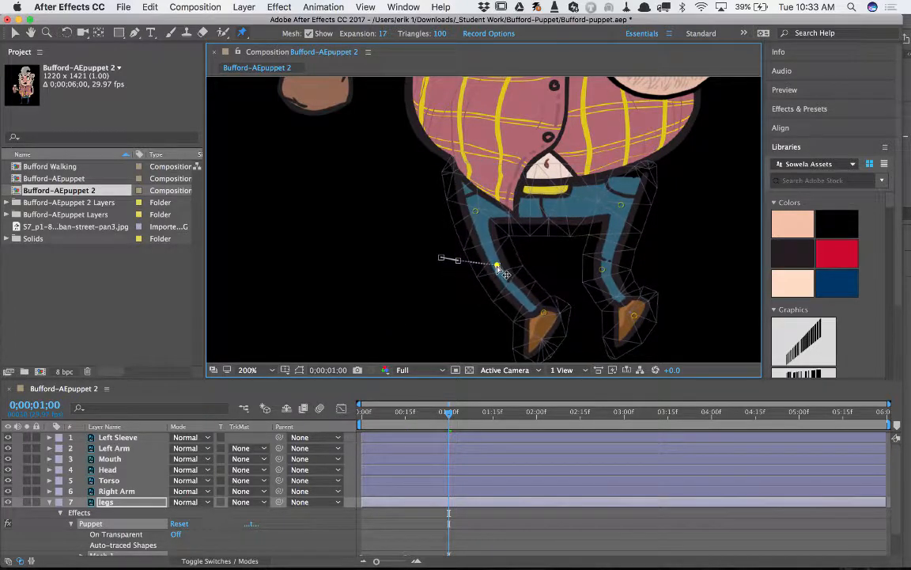
pyautogui.moveTo(601, 267); pyautogui.dragTo(580, 260)
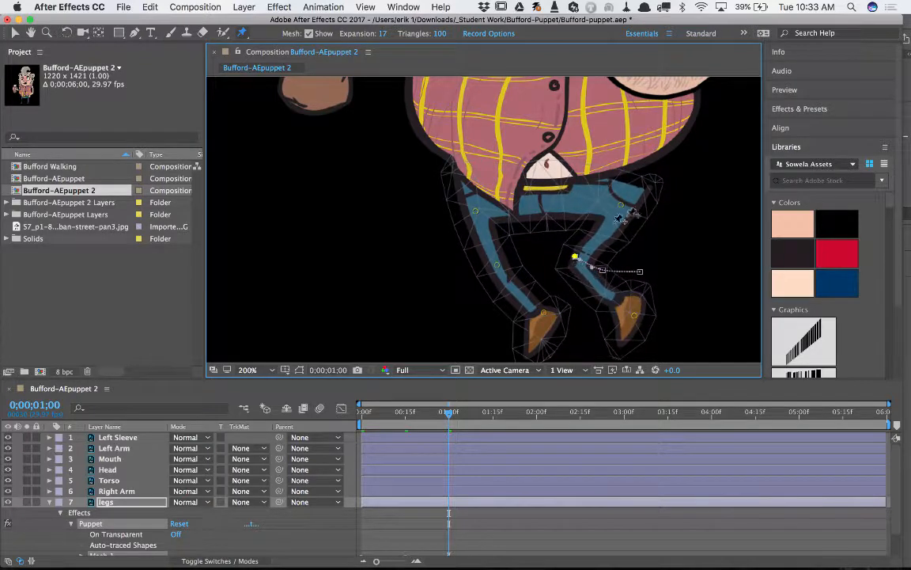
pyautogui.moveTo(624, 204); pyautogui.dragTo(622, 207)
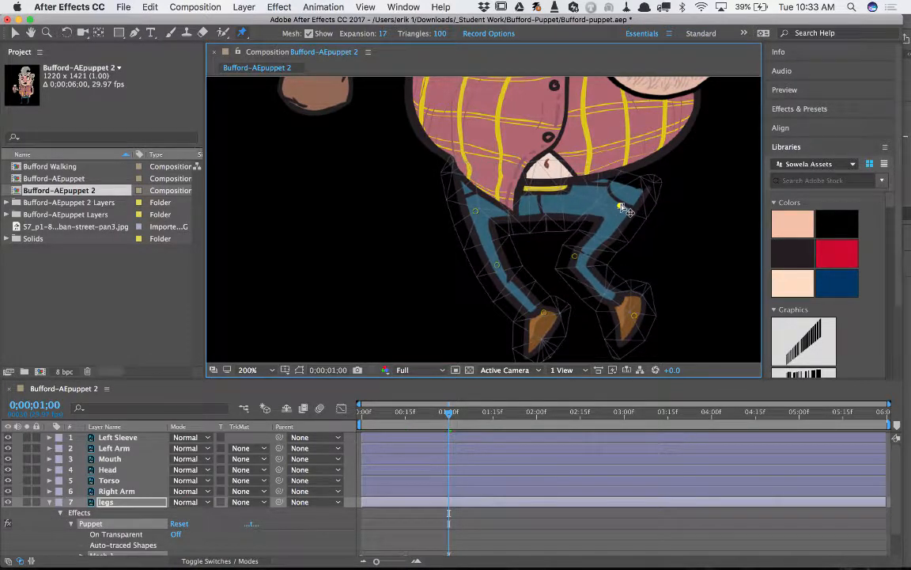
pyautogui.click(633, 317)
pyautogui.moveTo(634, 316); pyautogui.dragTo(535, 322)
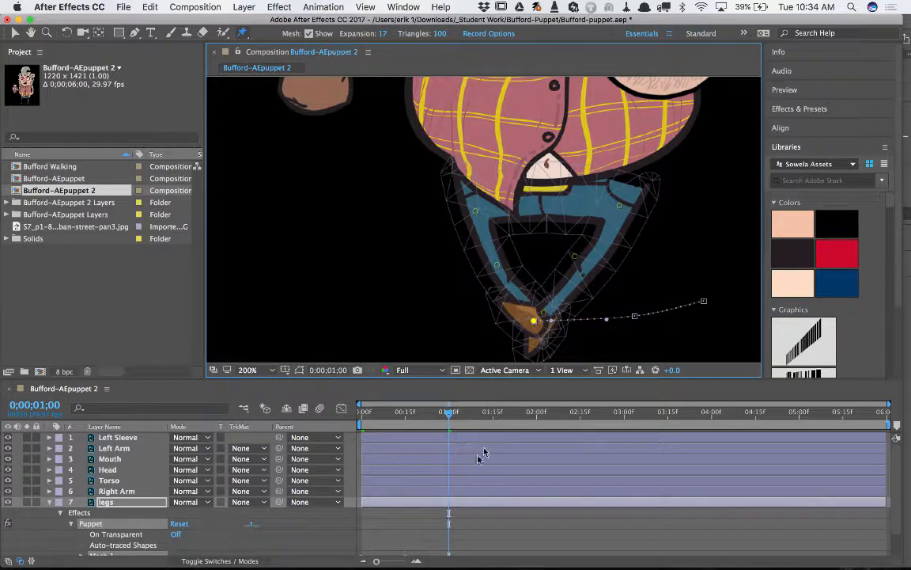
# Scrub through the leg animation around one second and inspect the Mesh 1 keyframes at different timeline scales
pyautogui.moveTo(448, 417); pyautogui.dragTo(458, 443)
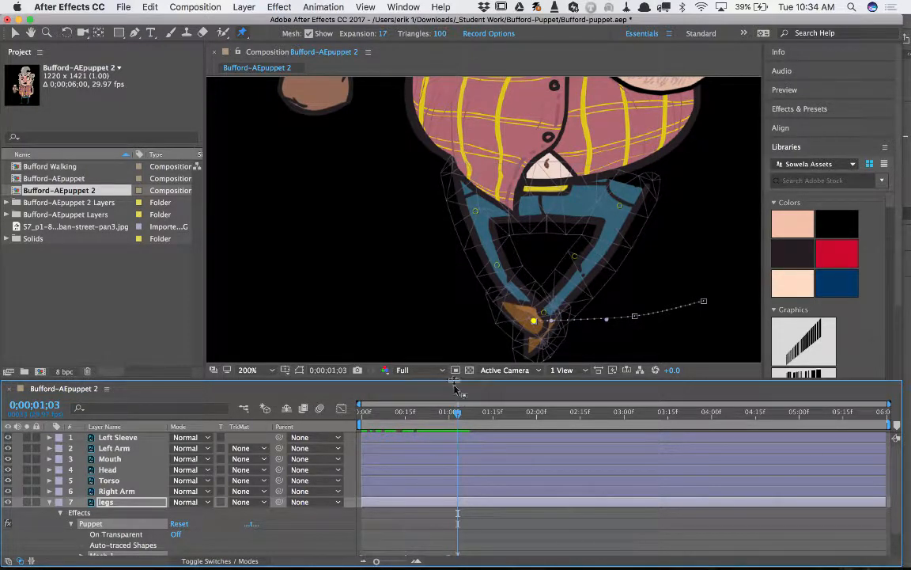
pyautogui.moveTo(451, 378); pyautogui.dragTo(444, 358)
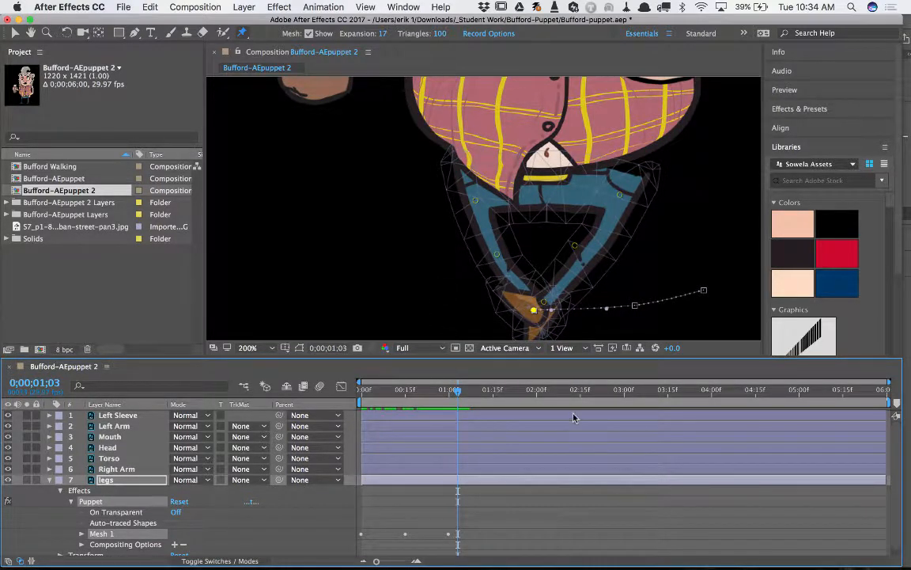
pyautogui.press('=')
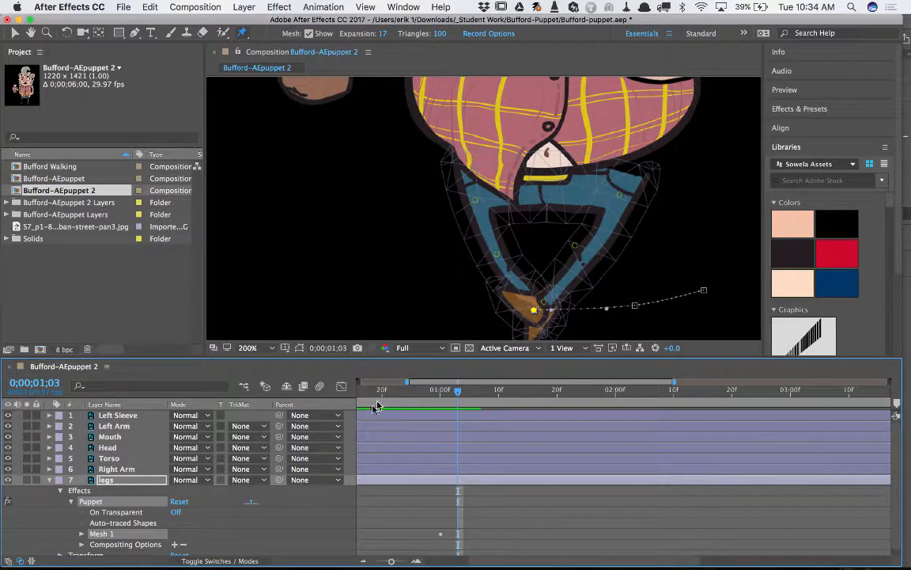
pyautogui.press('=')
pyautogui.press('=')
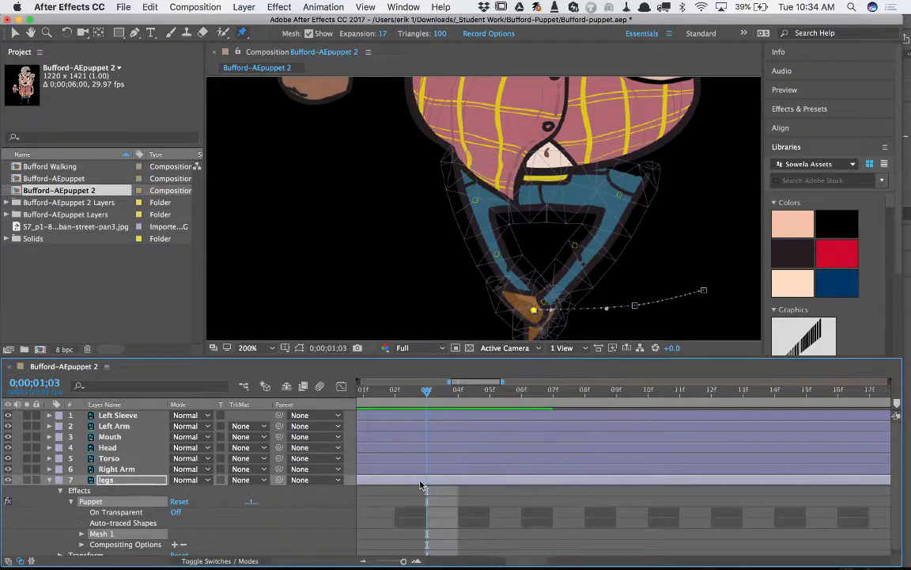
pyautogui.press('-')
pyautogui.press('-')
pyautogui.press('-')
pyautogui.press('-')
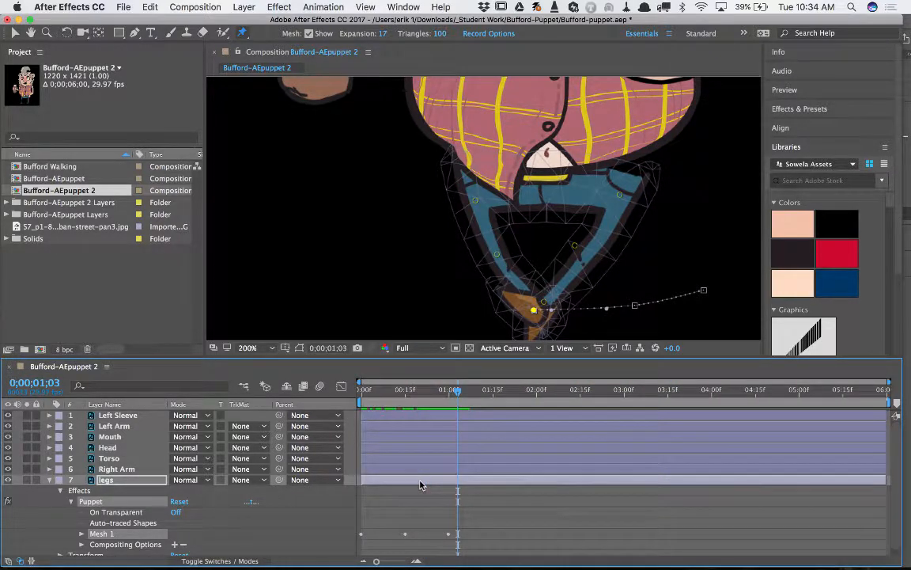
pyautogui.moveTo(456, 391); pyautogui.dragTo(432, 433)
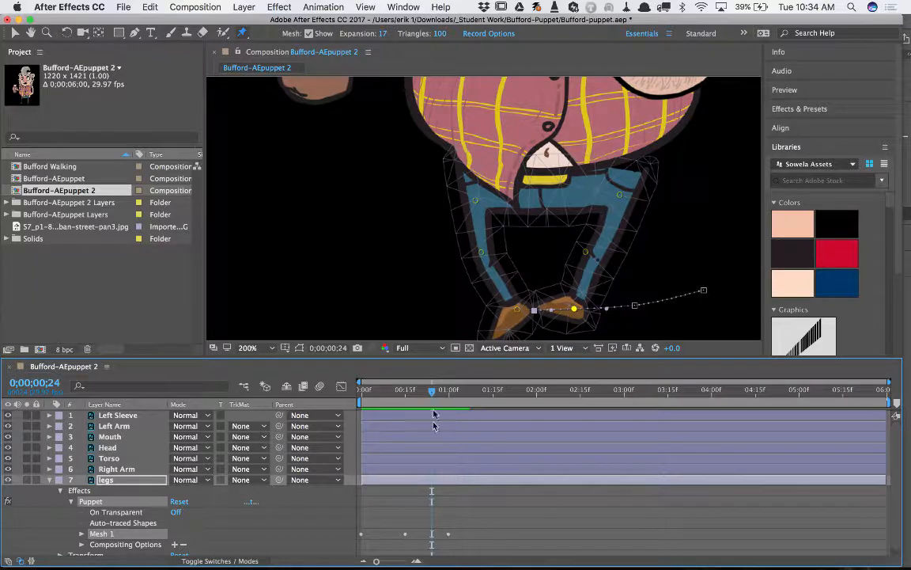
# Move to 0;00;01;14 and reveal the legs layer's animated Puppet pin properties, making room to see all the keyframes
pyautogui.moveTo(433, 391); pyautogui.dragTo(493, 409)
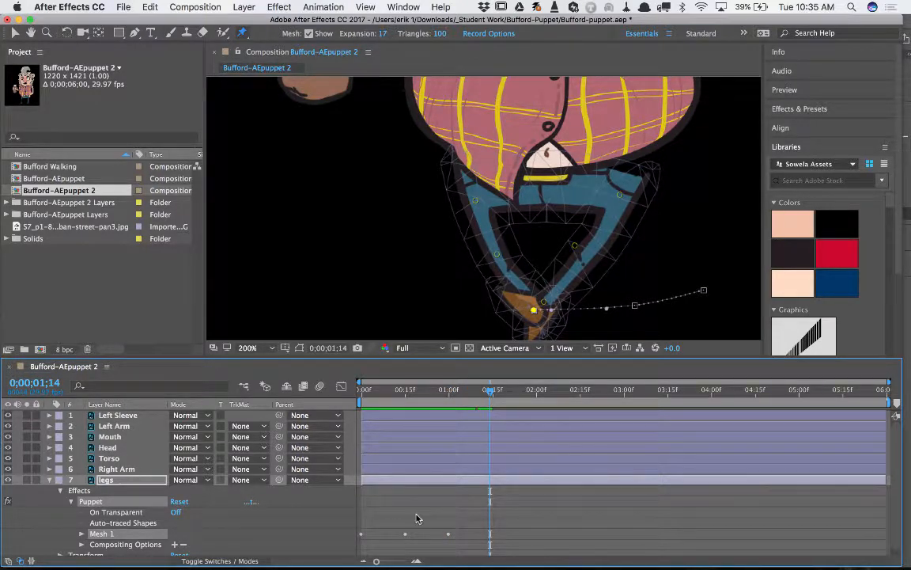
pyautogui.click(110, 480)
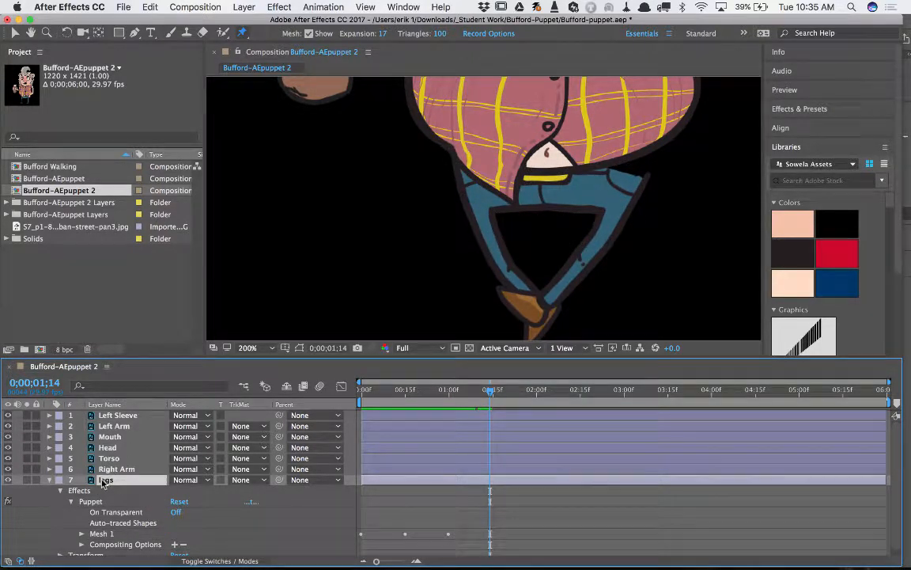
pyautogui.press('u')
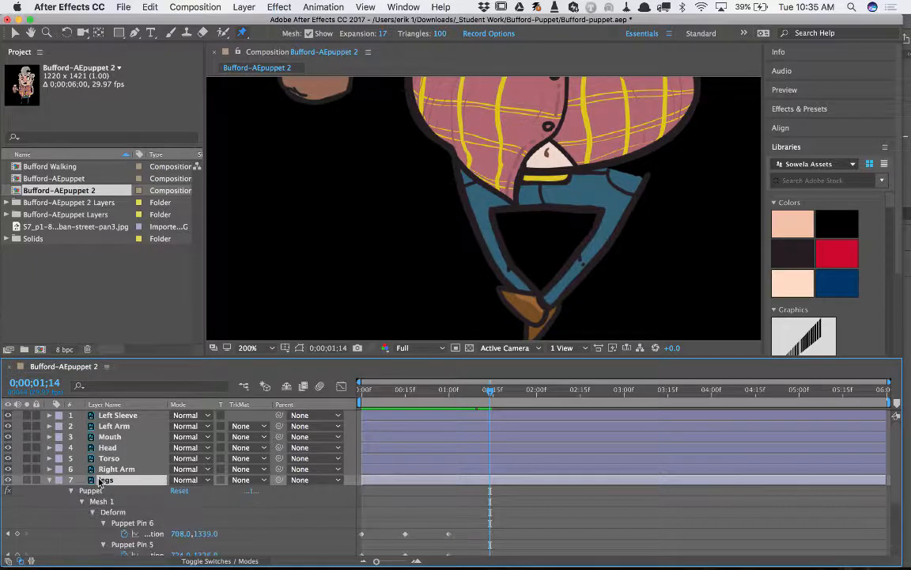
pyautogui.scroll(-3, 395, 424)
pyautogui.scroll(-3, 441, 477)
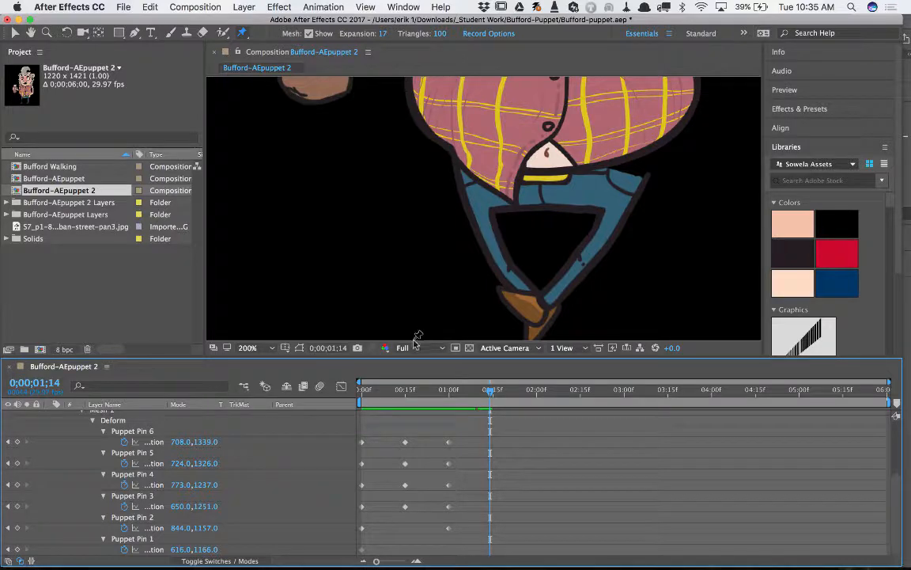
pyautogui.click(377, 311)
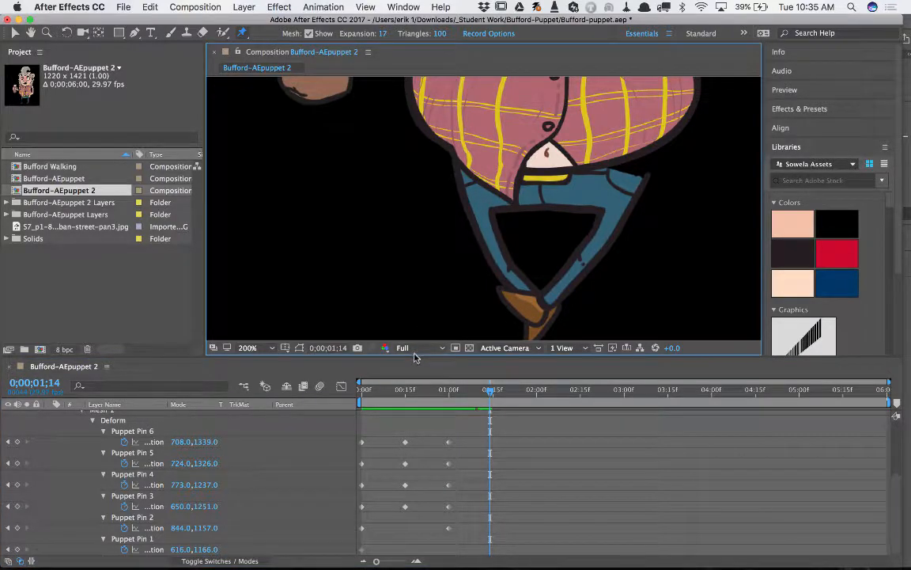
pyautogui.moveTo(415, 354); pyautogui.dragTo(412, 310)
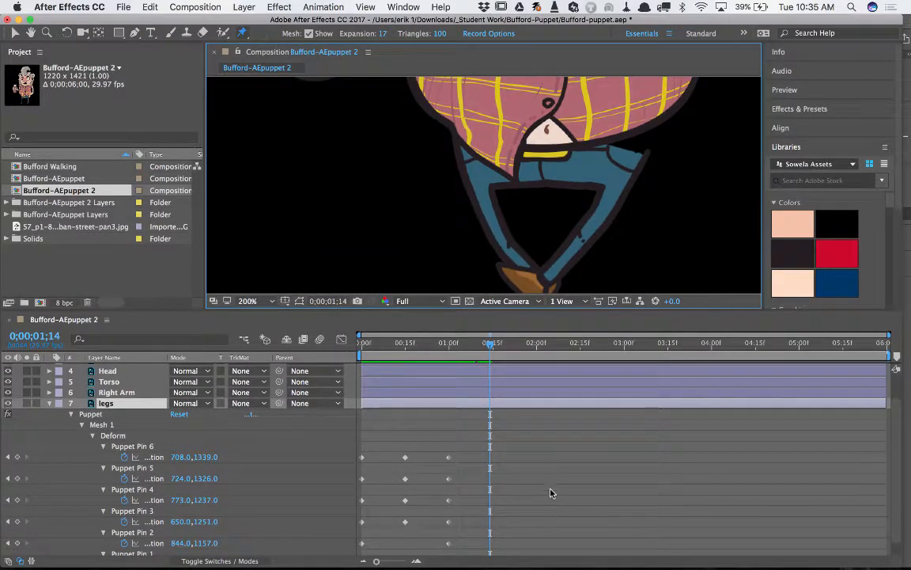
pyautogui.scroll(-1, 549, 492)
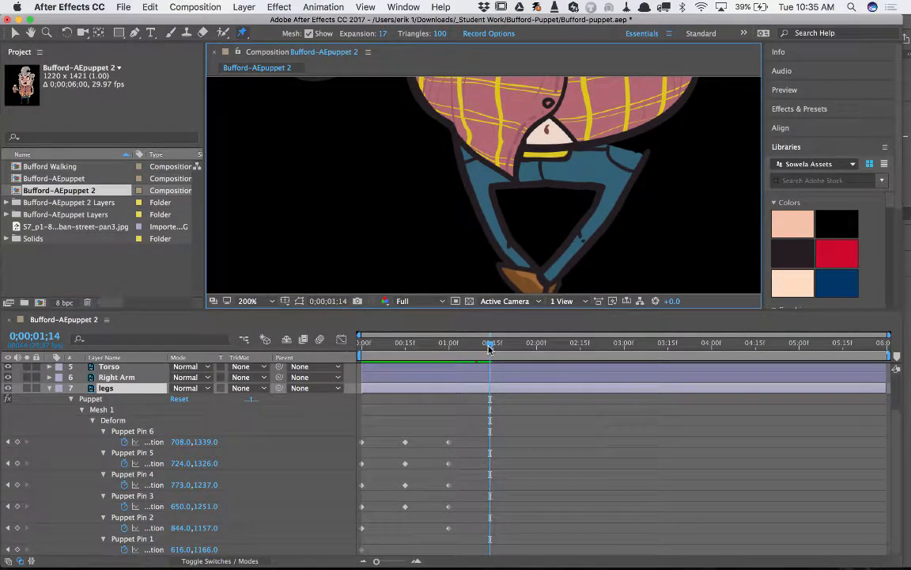
# Copy the 0;00;00;15 keyframes of Puppet Pins 3 through 6 and paste them at 0;00;01;14
pyautogui.moveTo(414, 422); pyautogui.dragTo(401, 516)
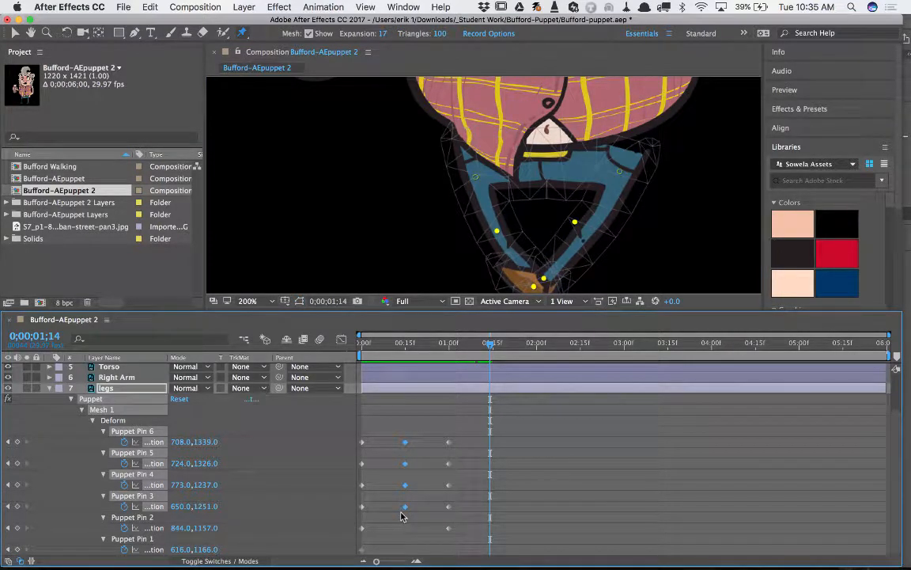
pyautogui.hotkey('ctrl', 'c')
pyautogui.hotkey('ctrl', 'v')
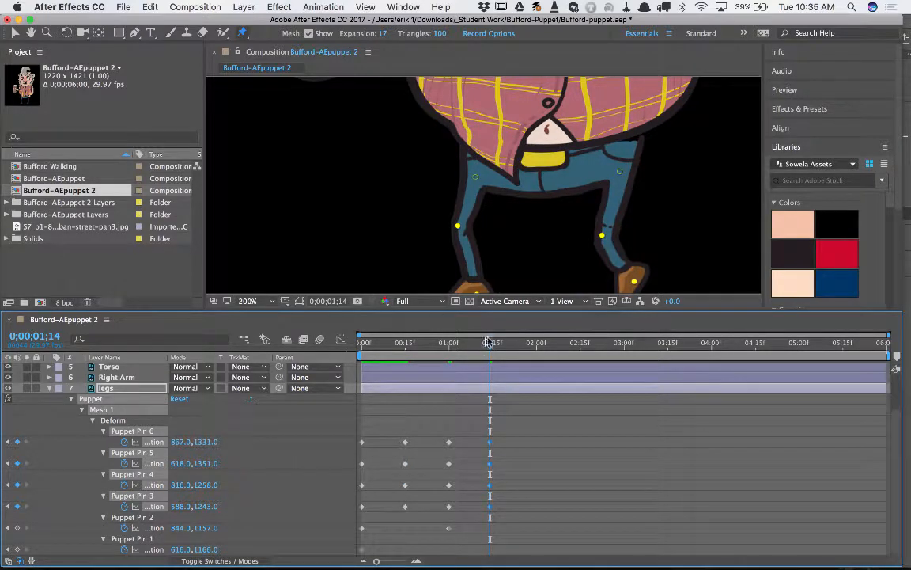
# Scrub the leg animation between 0;00;00;00 and just past 0;00;01;14 to check the full stride and its return pose
pyautogui.moveTo(490, 343); pyautogui.dragTo(491, 374)
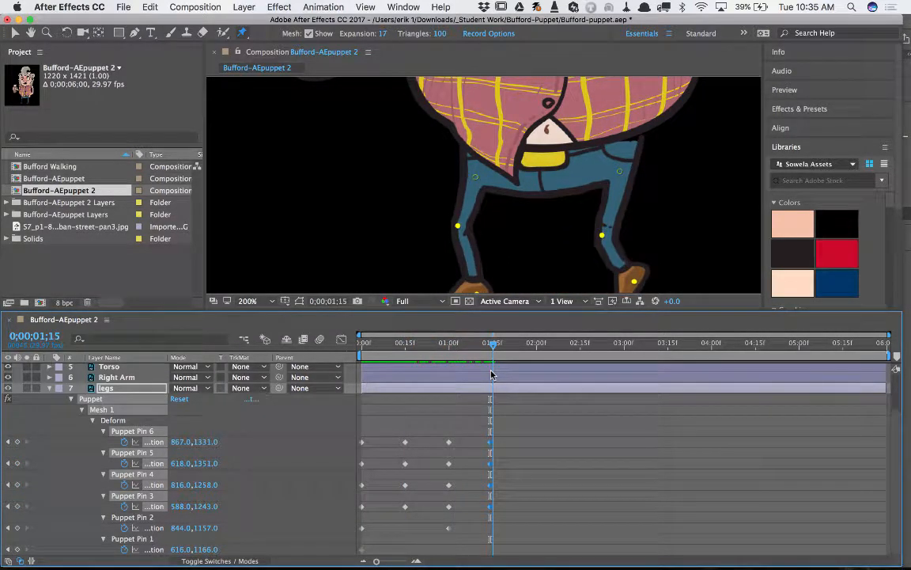
pyautogui.press('pageup')
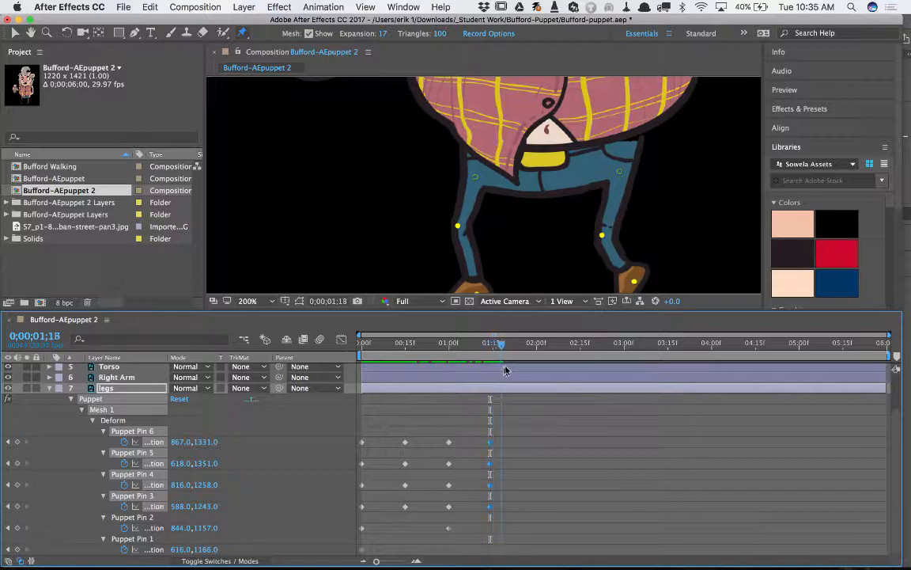
pyautogui.moveTo(490, 374); pyautogui.dragTo(490, 396)
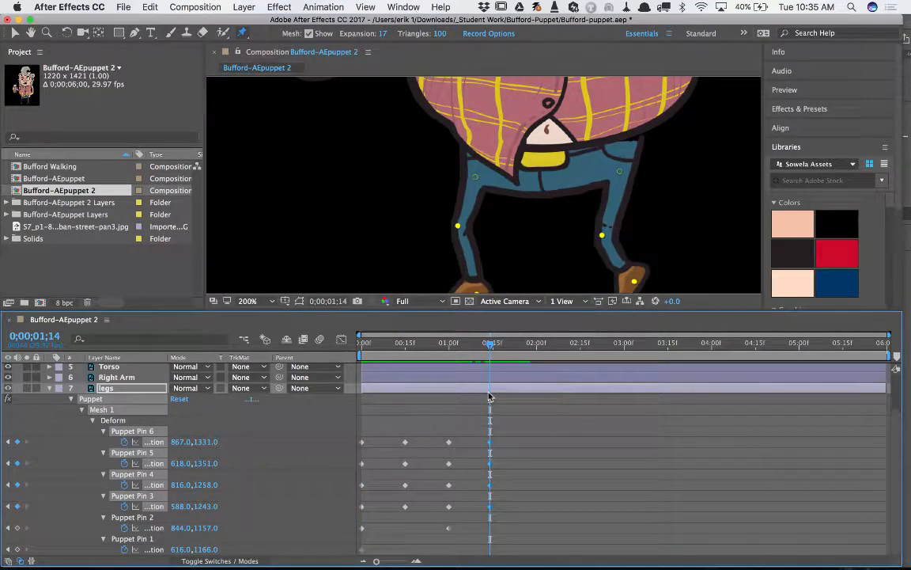
pyautogui.click(520, 425)
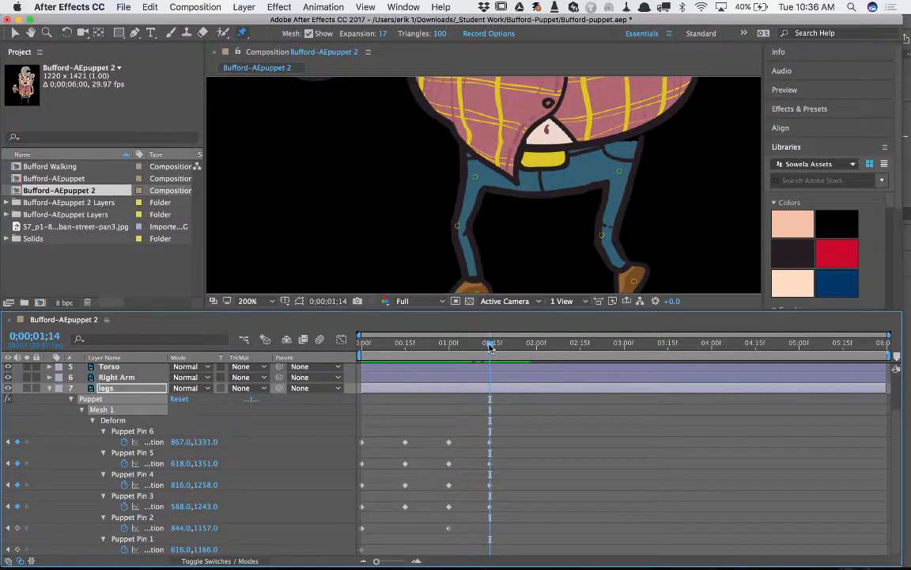
pyautogui.moveTo(489, 346); pyautogui.dragTo(342, 360)
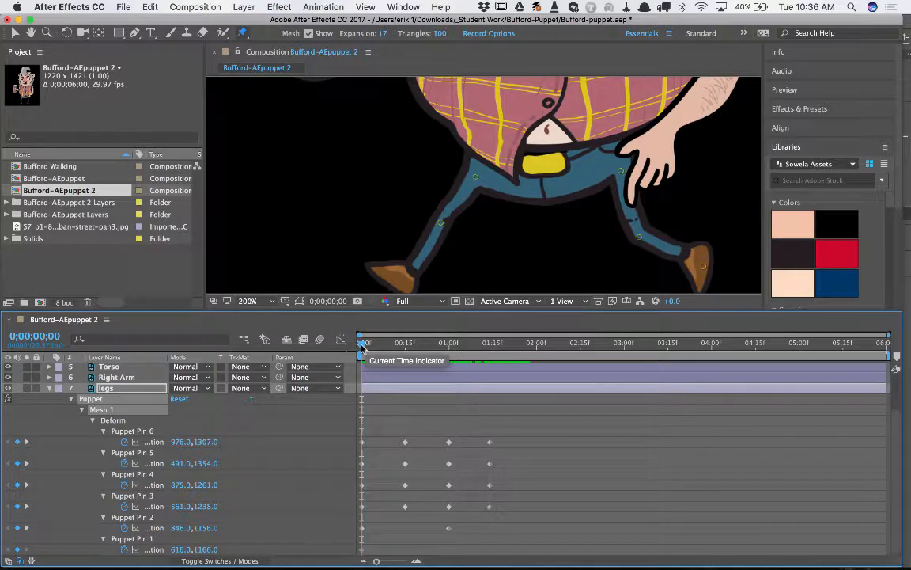
pyautogui.moveTo(362, 347); pyautogui.dragTo(457, 343)
pyautogui.moveTo(451, 338); pyautogui.dragTo(491, 341)
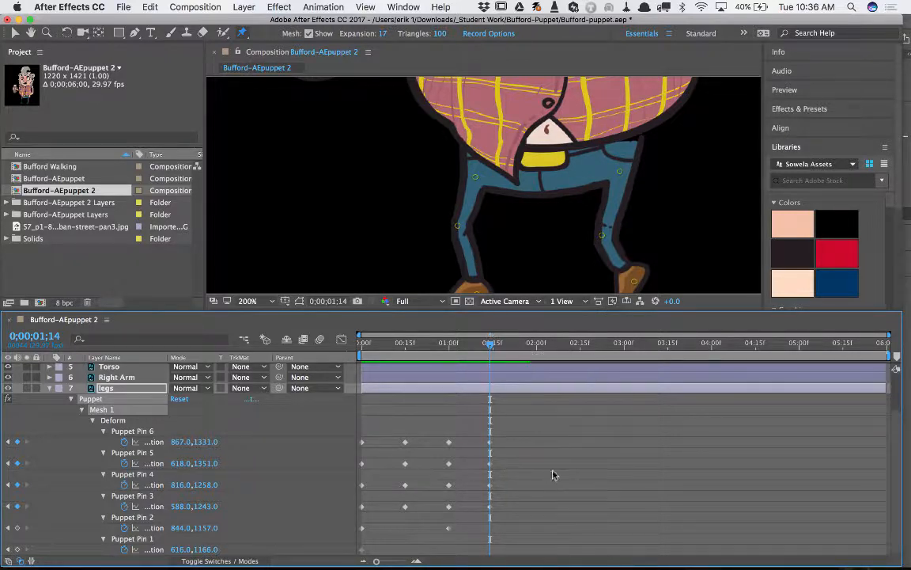
# Copy all Puppet pin keyframes of the legs layer and paste the stride cycle at 0;00;02;00 and 0;00;04;00
pyautogui.moveTo(518, 421); pyautogui.dragTo(356, 564)
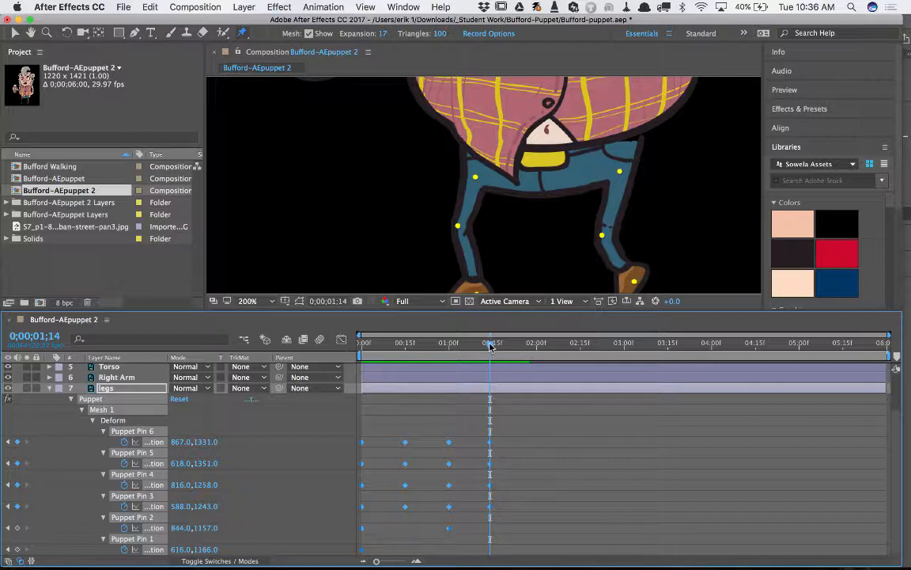
pyautogui.moveTo(490, 345); pyautogui.dragTo(537, 345)
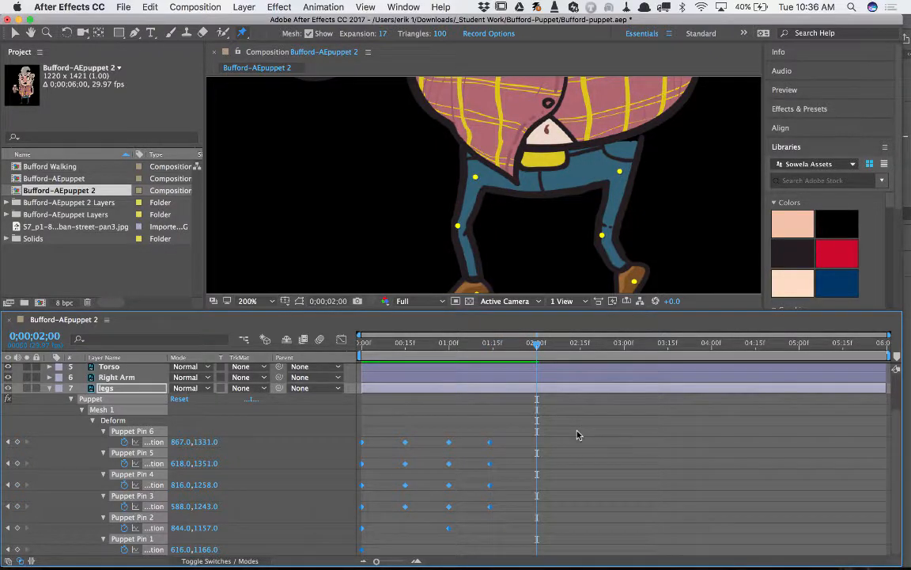
pyautogui.press('super+v')
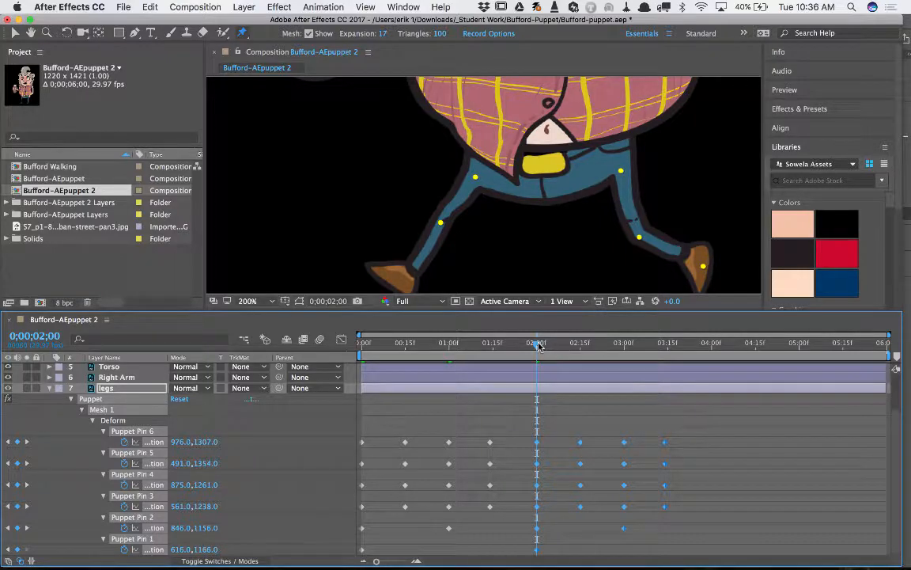
pyautogui.moveTo(538, 346); pyautogui.dragTo(714, 343)
pyautogui.press('cmd+v')
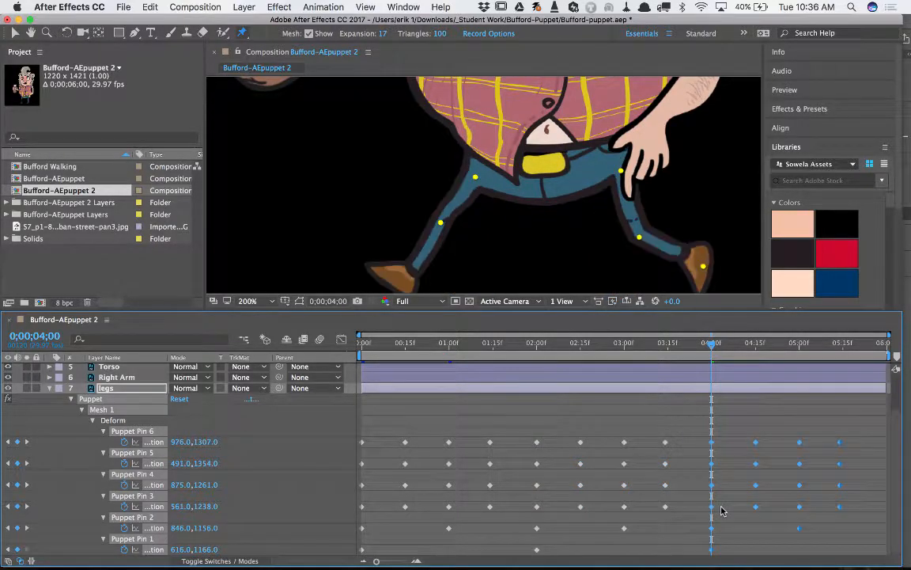
# Paste the legs' opening-pose keyframes for the Puppet pins just before the six-second end of the composition, returning the playhead to 0;00;00;00
pyautogui.scroll(1, 722, 511)
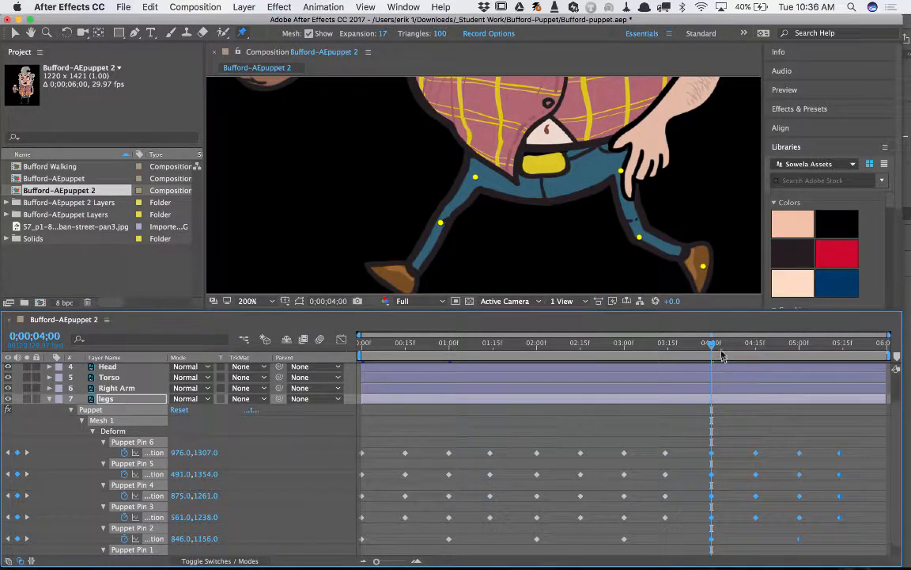
pyautogui.moveTo(714, 345); pyautogui.dragTo(352, 399)
pyautogui.press('cmd+v')
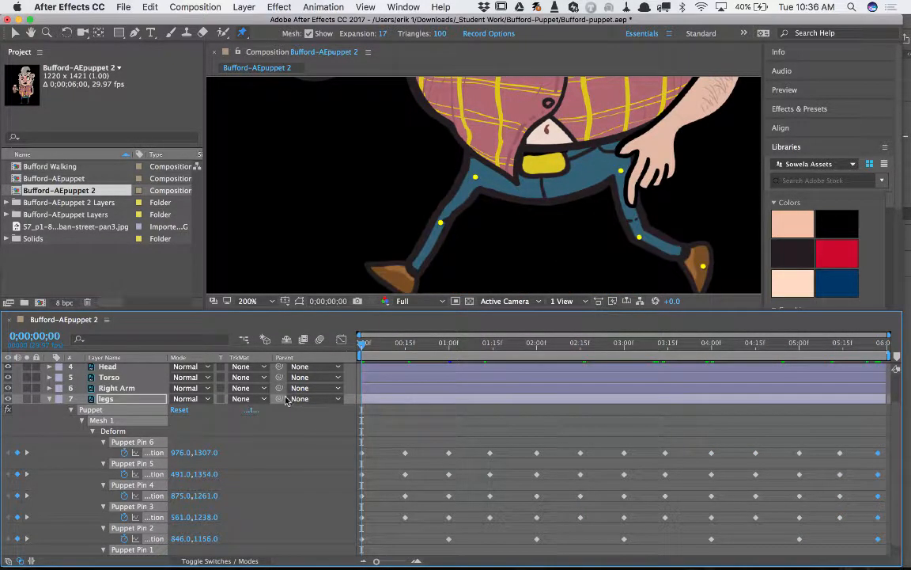
# Play back the repeated leg stride and scrub the first second with the mesh hidden to inspect the waist's movement
pyautogui.press('space')
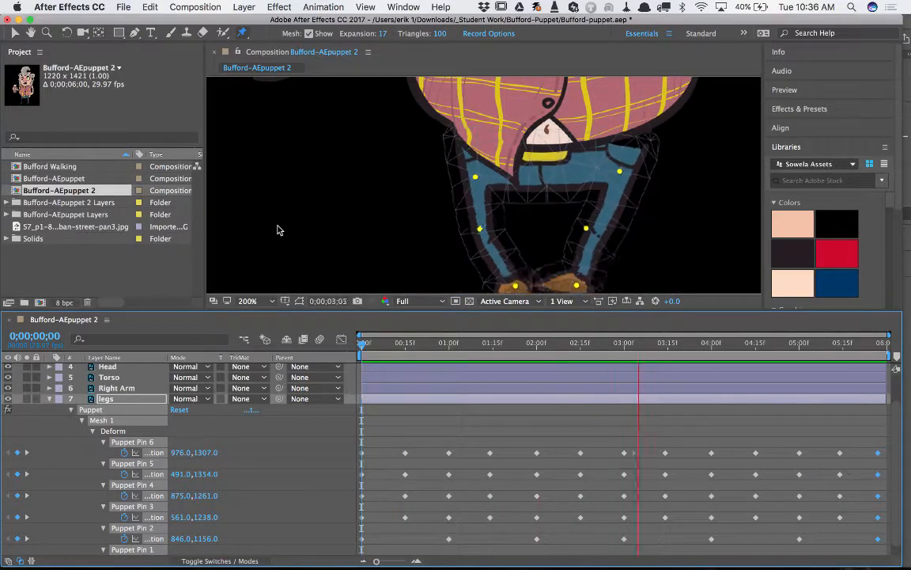
pyautogui.press('space')
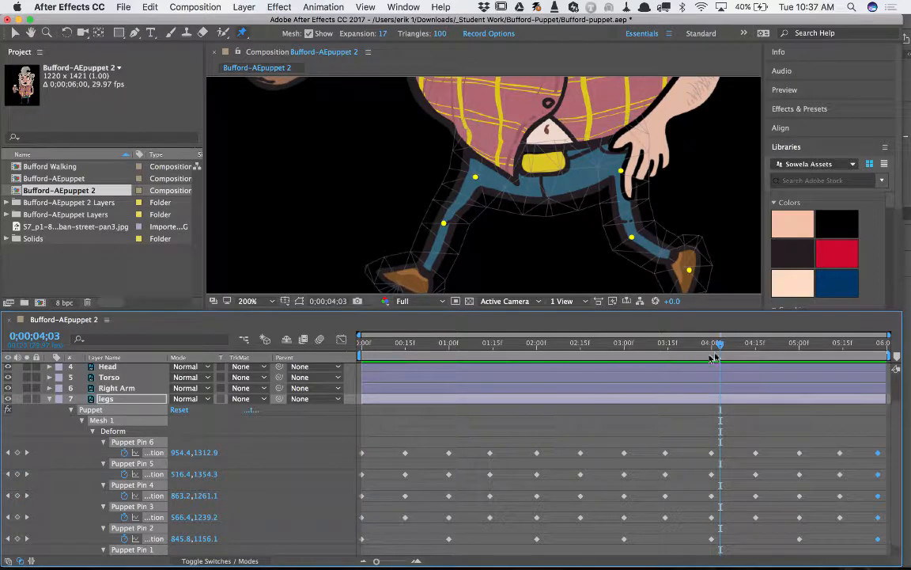
pyautogui.moveTo(722, 345); pyautogui.dragTo(342, 344)
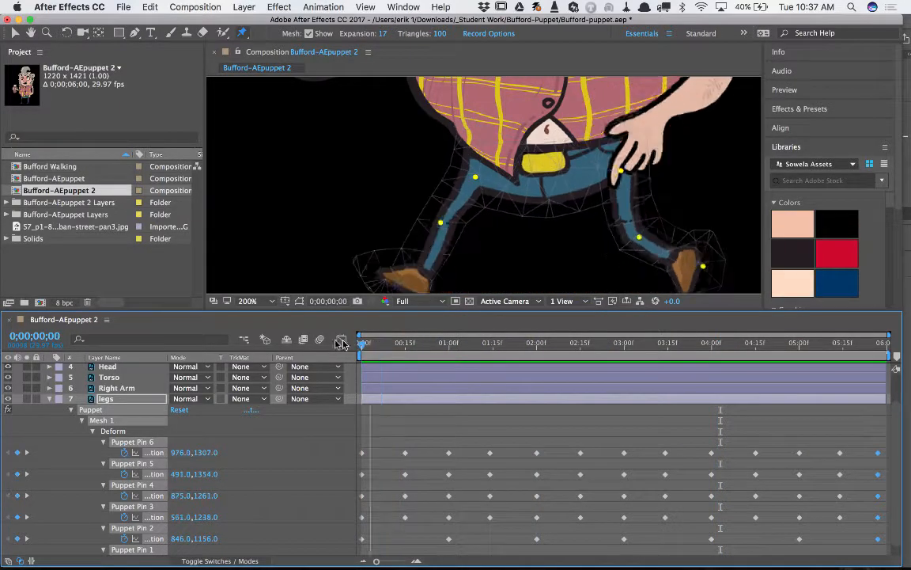
pyautogui.click(92, 400)
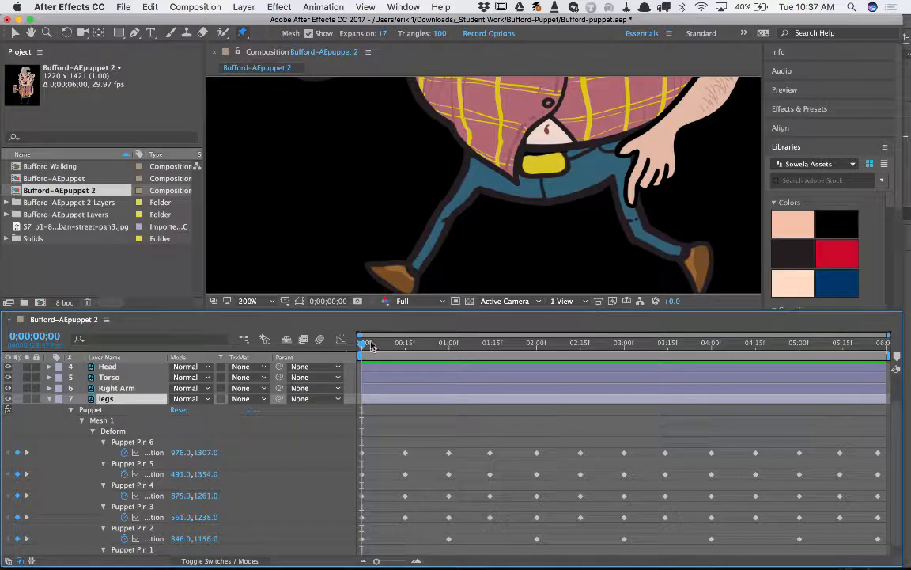
pyautogui.moveTo(364, 348); pyautogui.dragTo(426, 341)
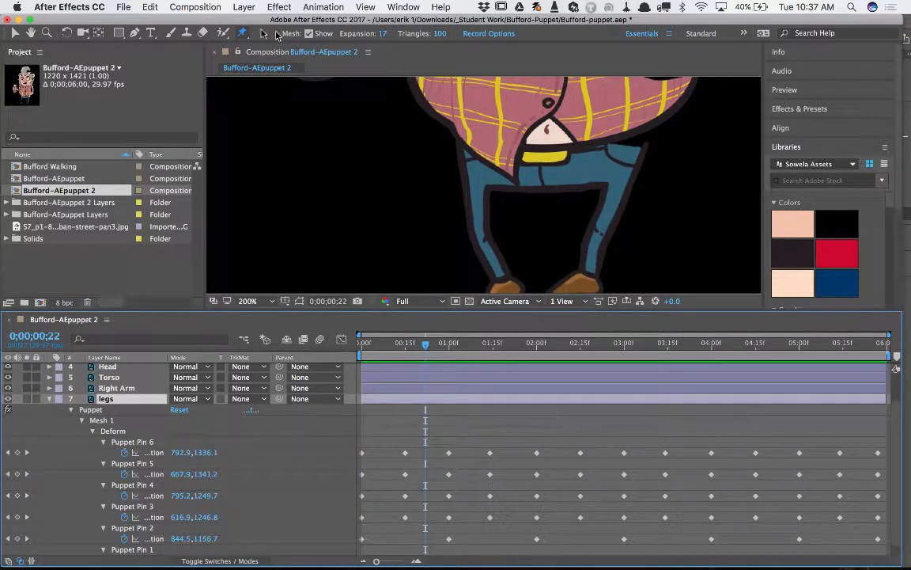
# At 0;00;00;00, add three Puppet pins along the legs' waistline, one at each outer hip corner and one above the belt buckle
pyautogui.click(242, 34)
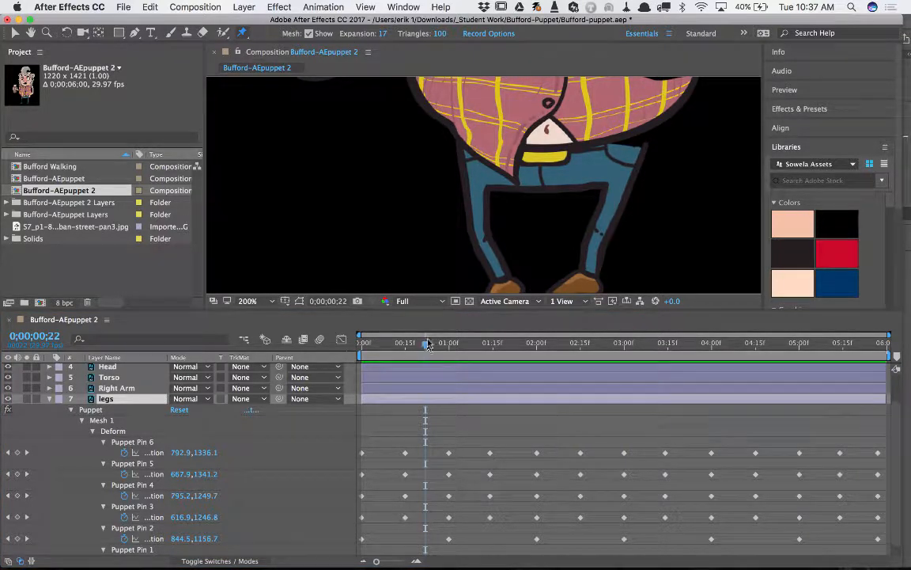
pyautogui.moveTo(400, 343); pyautogui.dragTo(356, 346)
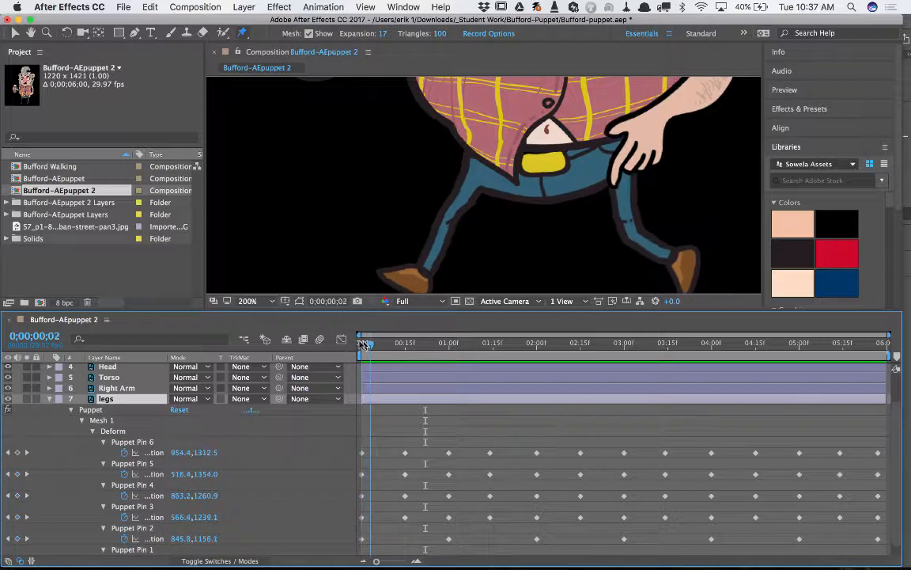
pyautogui.click(631, 137)
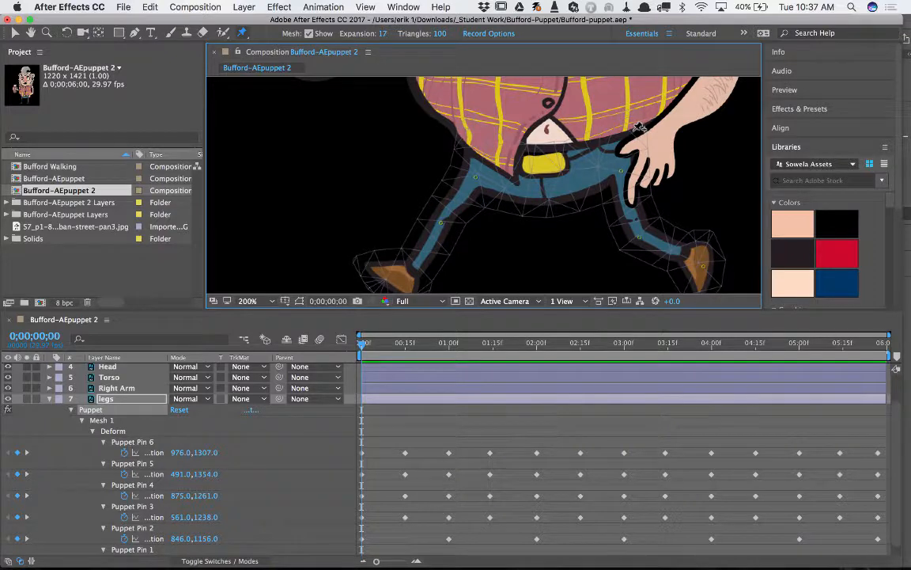
pyautogui.click(634, 131)
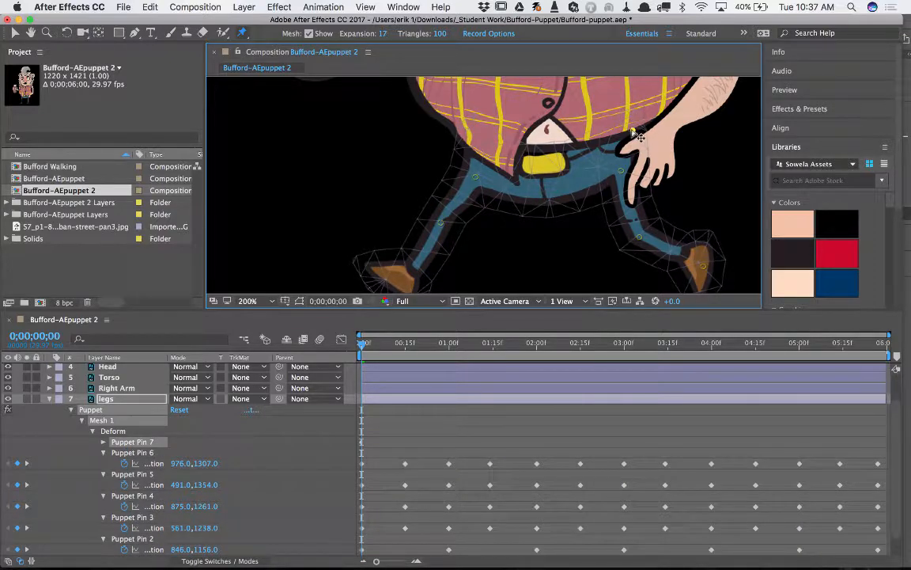
pyautogui.click(470, 134)
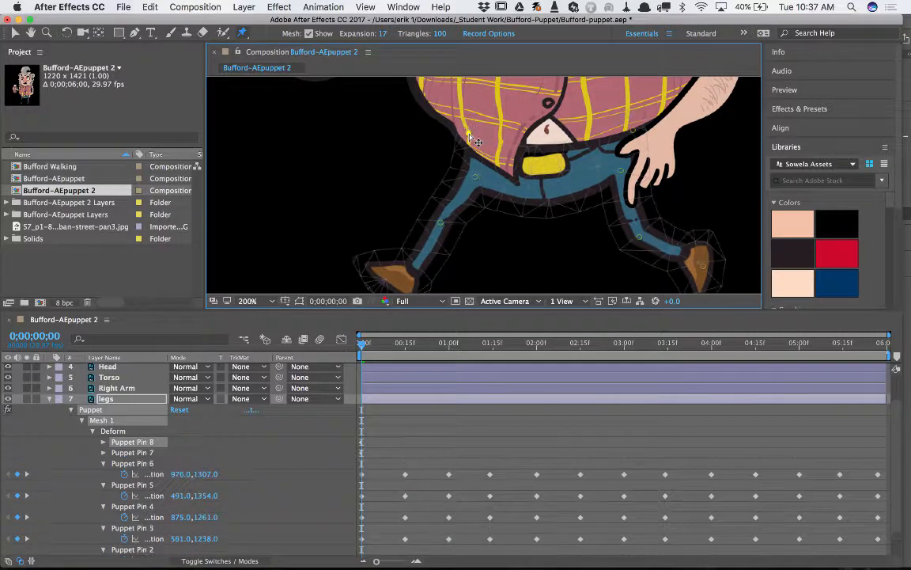
pyautogui.click(542, 146)
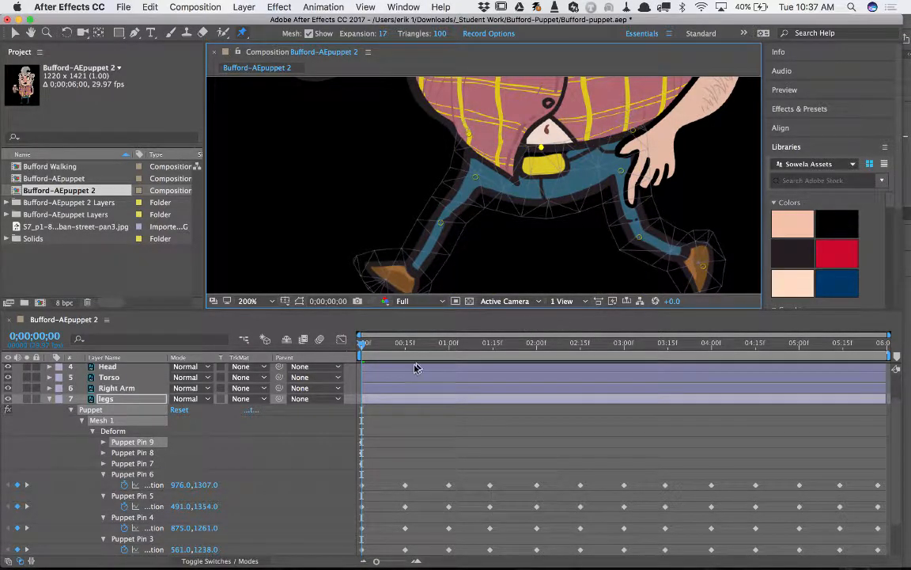
# Play back the leg animation to check how the waist holds with the added pins
pyautogui.moveTo(369, 349); pyautogui.dragTo(398, 360)
pyautogui.press('space')
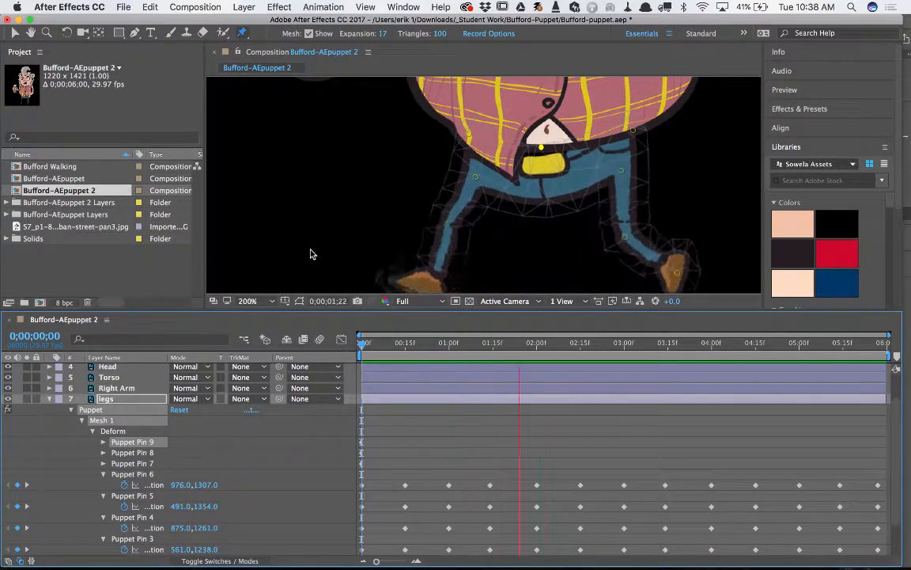
pyautogui.press('space')
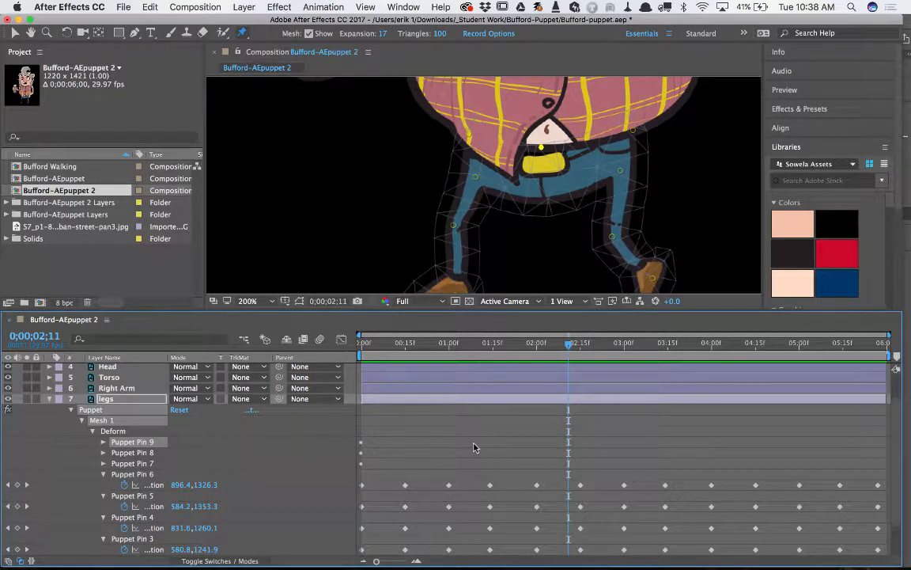
# Deselect the legs with the Selection tool, collapse their properties, and enlarge the composition view to show the whole character at 50%
pyautogui.scroll(-2, 466, 270)
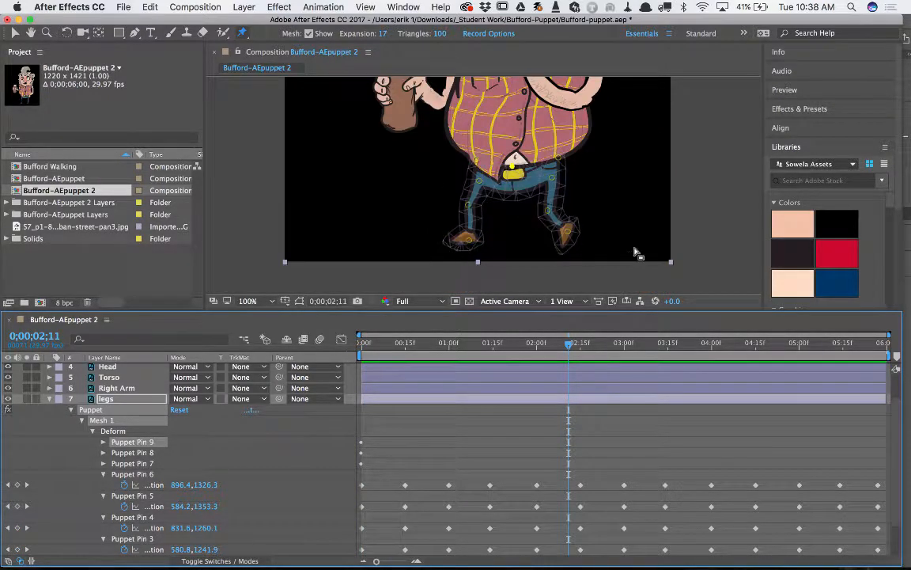
pyautogui.click(17, 33)
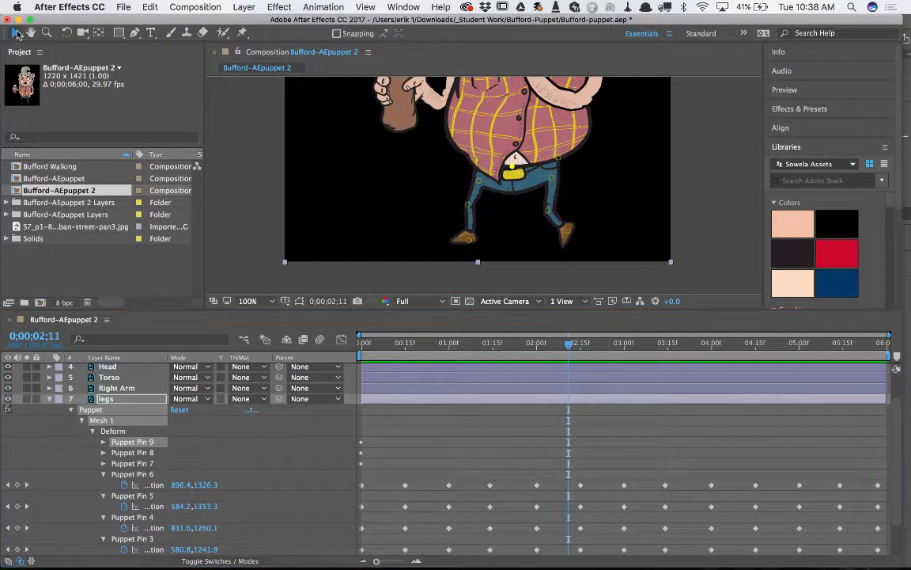
pyautogui.click(261, 152)
pyautogui.press('space')
pyautogui.moveTo(429, 180); pyautogui.dragTo(423, 269)
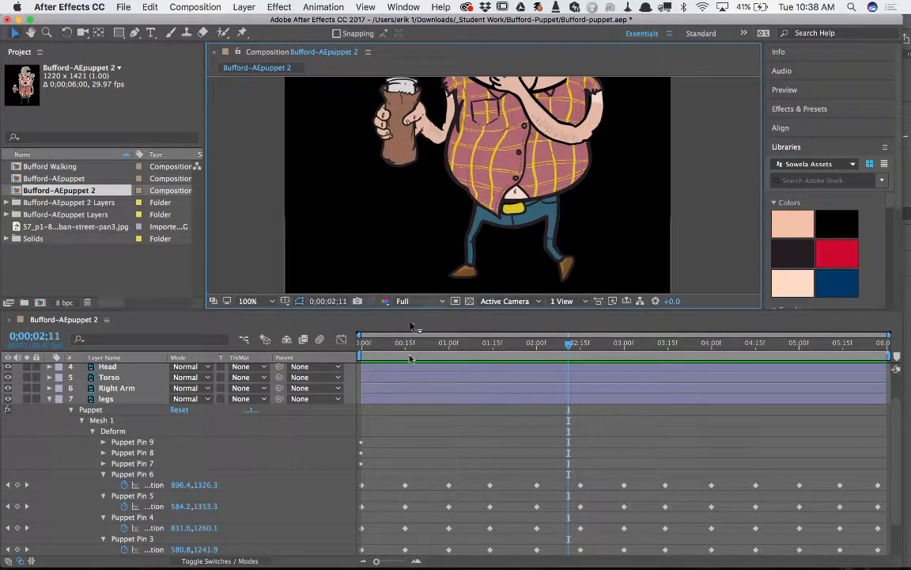
pyautogui.click(49, 399)
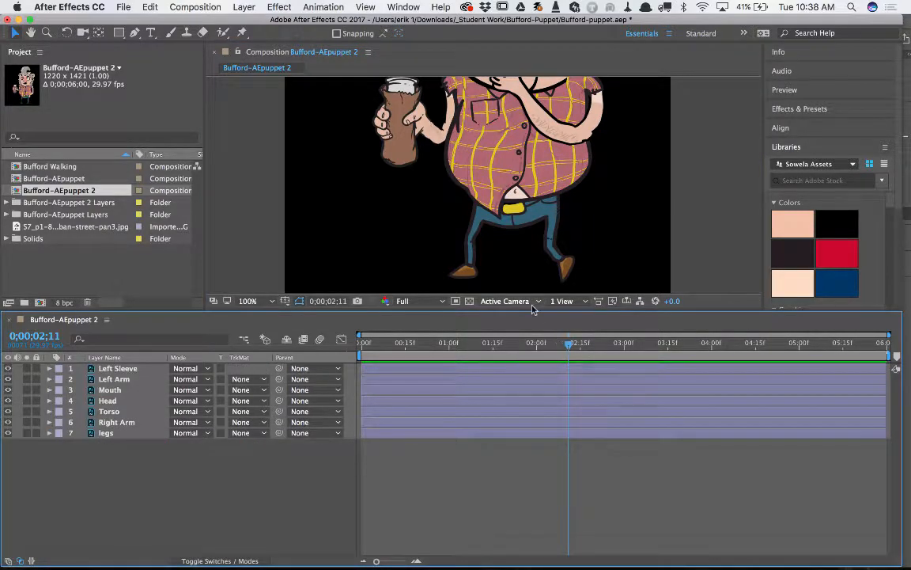
pyautogui.moveTo(532, 310); pyautogui.dragTo(543, 362)
pyautogui.moveTo(557, 205); pyautogui.dragTo(561, 244)
pyautogui.press(',')
# Play the composition from 0;00;00;00 to review the arms and legs moving together
pyautogui.moveTo(566, 394); pyautogui.dragTo(298, 383)
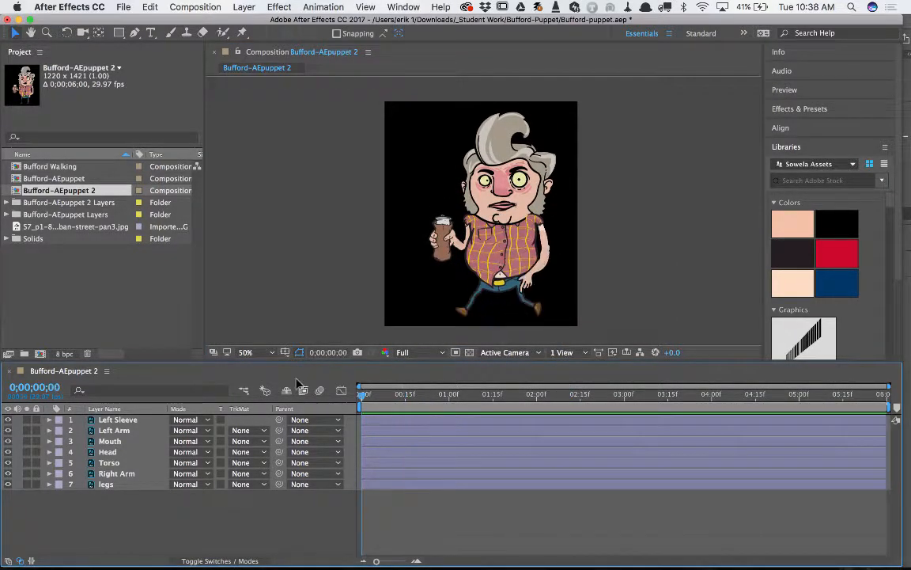
pyautogui.press('space')
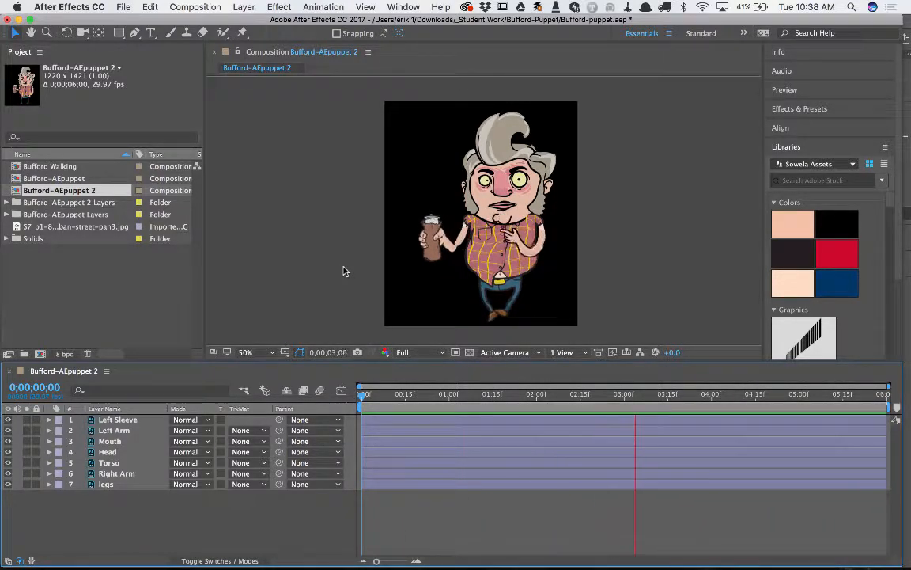
pyautogui.press('space')
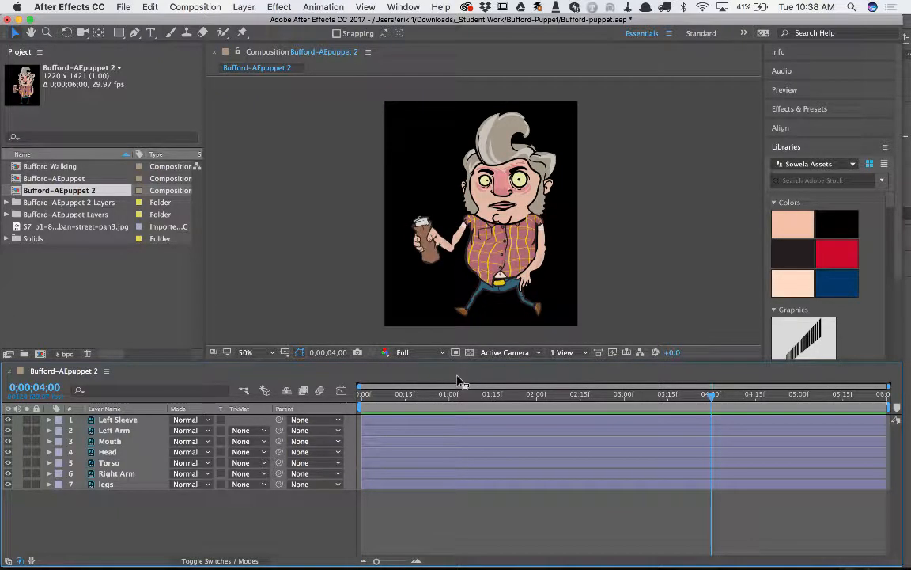
# Select the Head layer at 0;00;00;00 and reveal its Position property
pyautogui.click(91, 453)
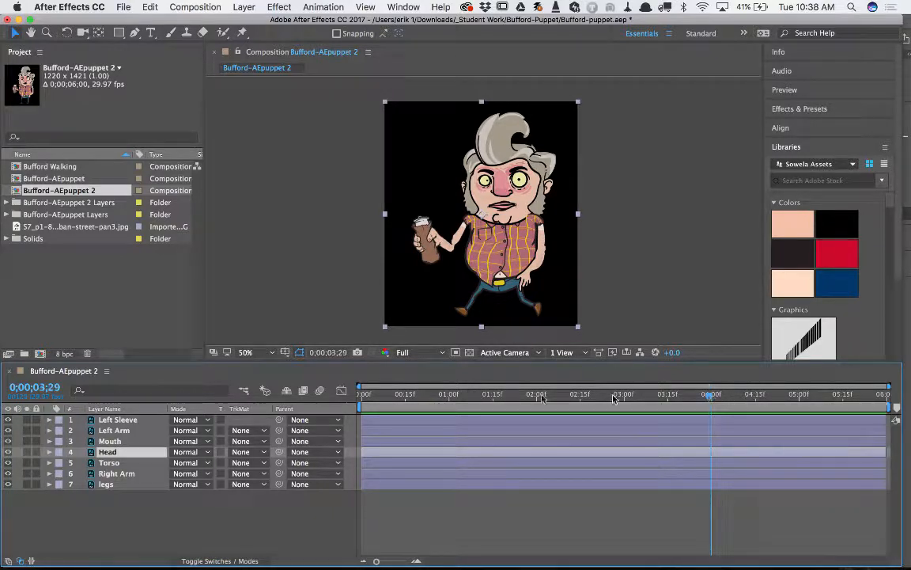
pyautogui.press('Home')
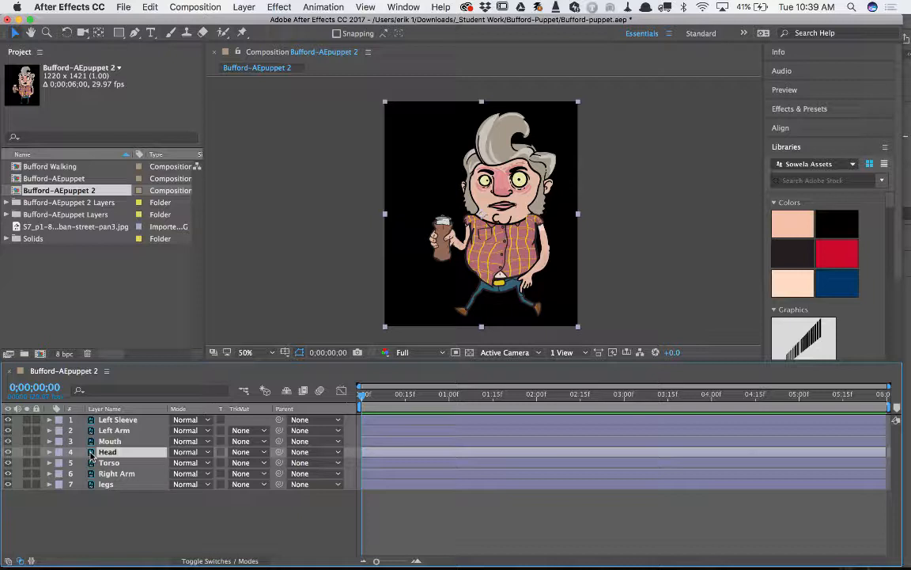
pyautogui.press('p')
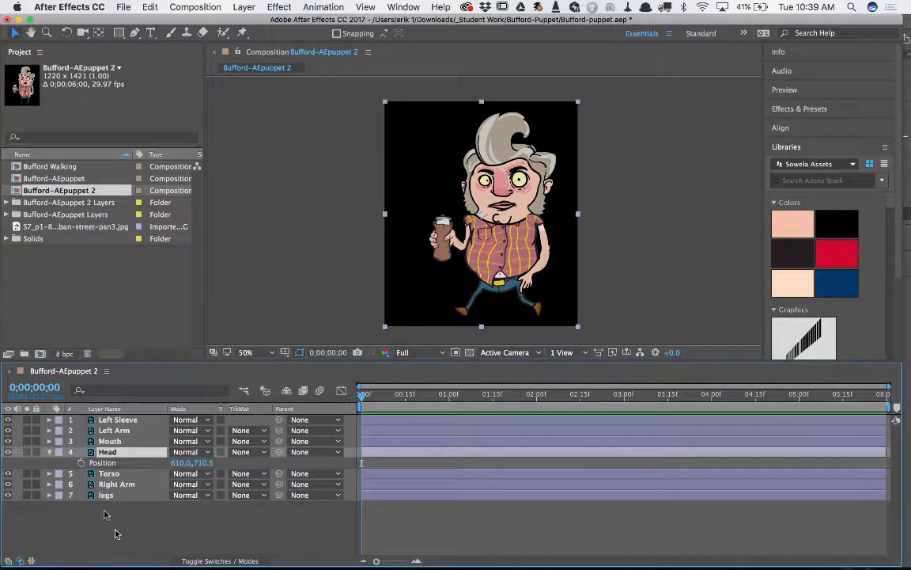
# Start keyframing the Head layer's position at 0;00;00;00 and lower the head to 610.0, 728.5
pyautogui.click(80, 463)
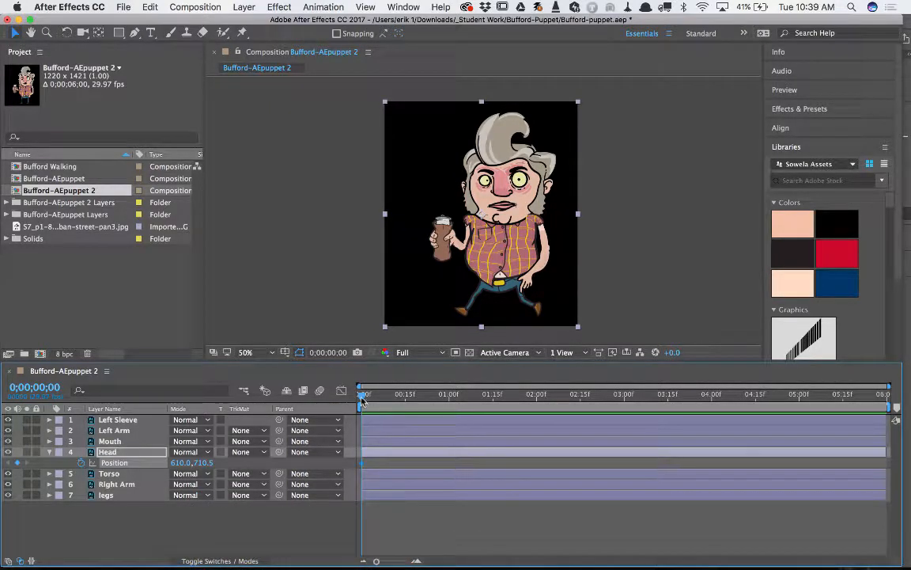
pyautogui.moveTo(362, 401); pyautogui.dragTo(350, 396)
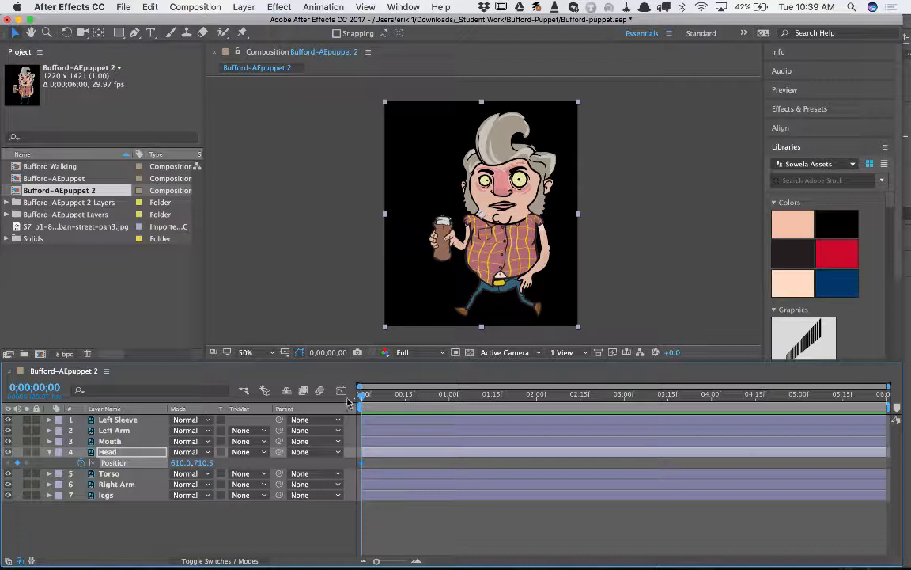
pyautogui.click(181, 462)
pyautogui.click(181, 523)
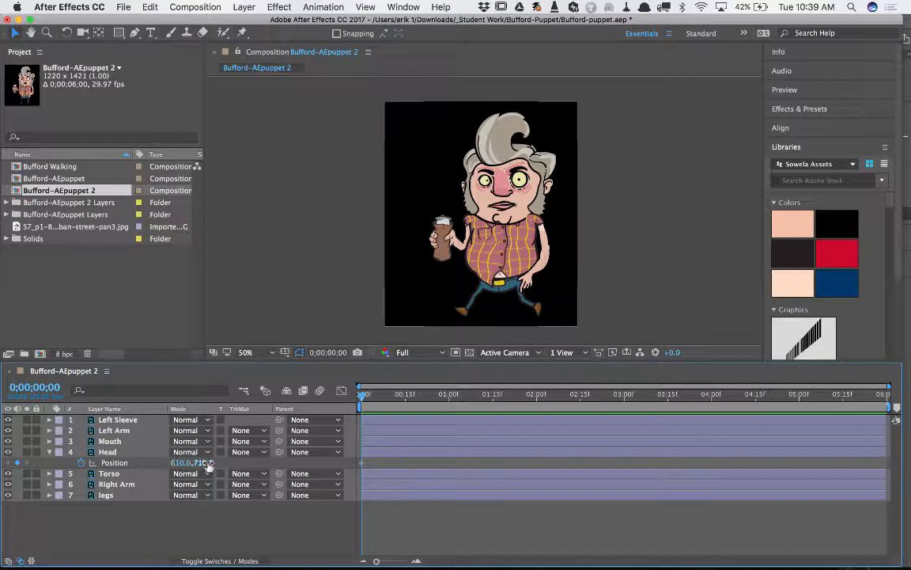
pyautogui.moveTo(204, 462); pyautogui.dragTo(218, 462)
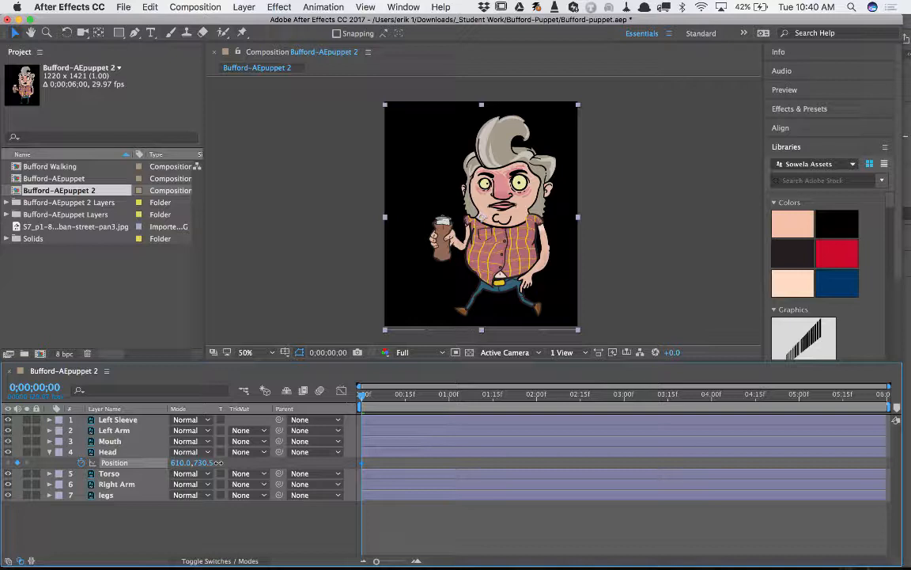
pyautogui.moveTo(217, 462); pyautogui.dragTo(219, 462)
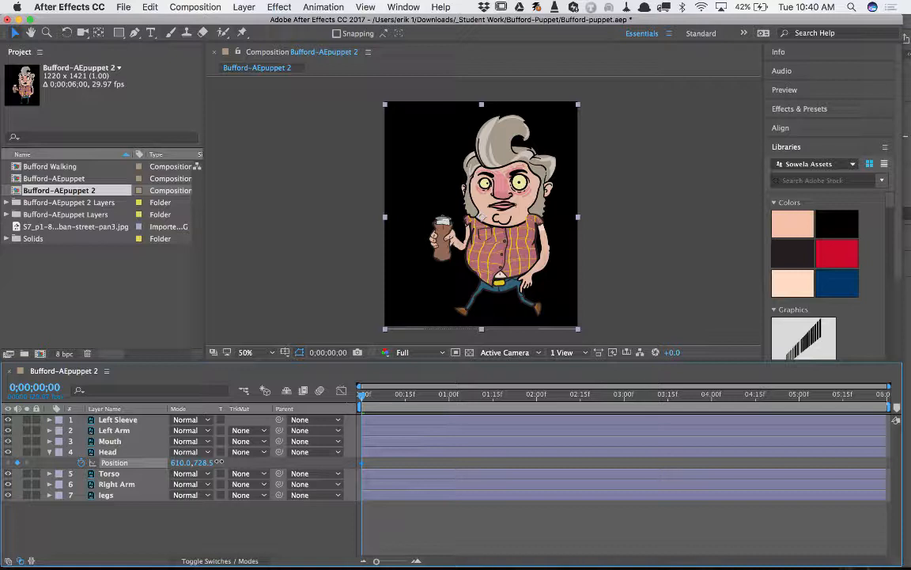
pyautogui.moveTo(220, 464); pyautogui.dragTo(220, 464)
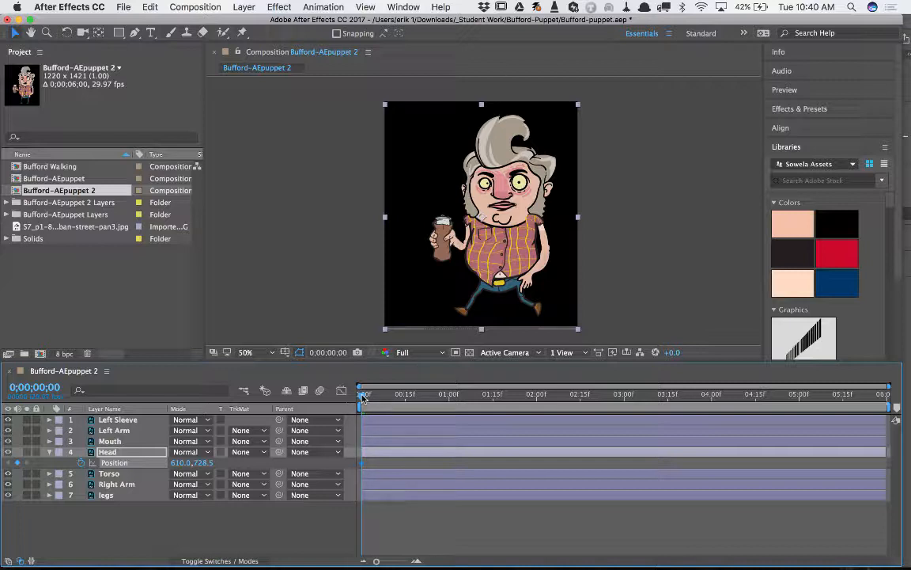
# Add a Head position keyframe at 0;00;00;19 that raises the head to 610.0, 711.5
pyautogui.moveTo(363, 397); pyautogui.dragTo(419, 395)
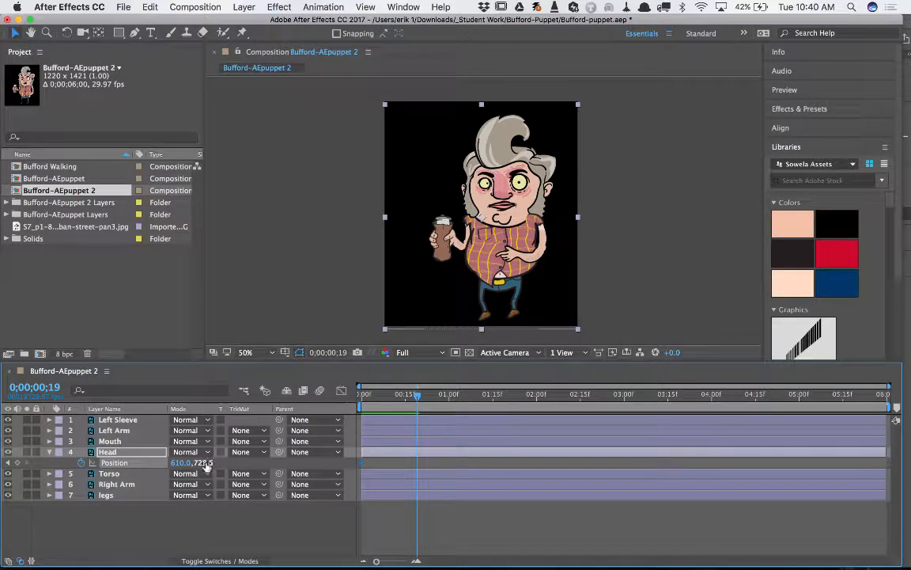
pyautogui.moveTo(204, 463); pyautogui.dragTo(194, 463)
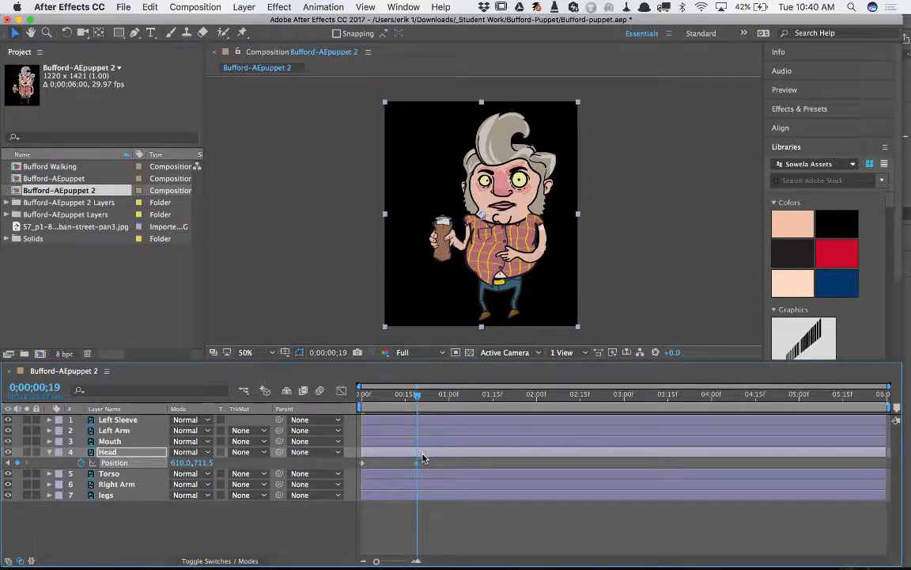
pyautogui.moveTo(423, 464); pyautogui.dragTo(361, 472)
pyautogui.click(401, 531)
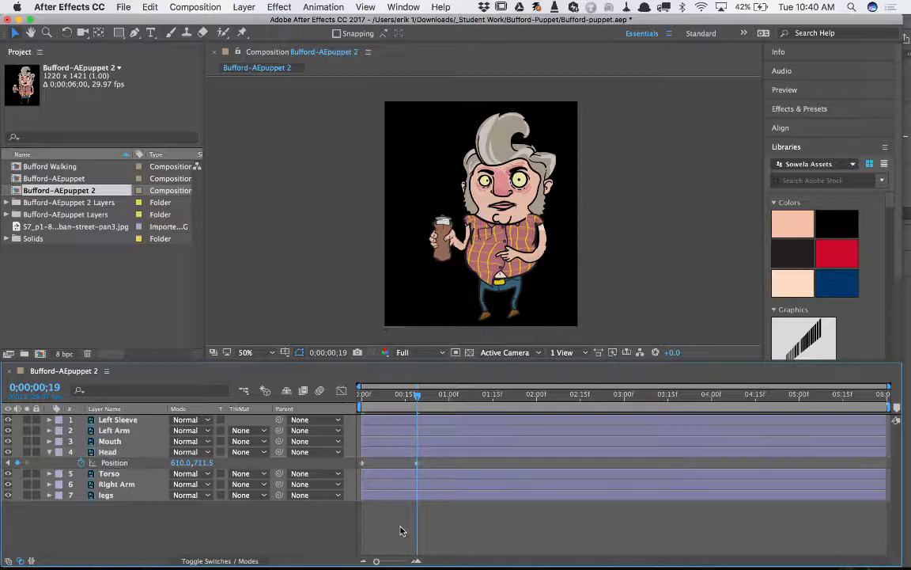
# Keyframe the head down to a vertical position of 728.5 at 0;00;01;00 and up to 717.5 at 0;00;01;12
pyautogui.click(434, 394)
pyautogui.moveTo(435, 397)
pyautogui.mouseDown()
pyautogui.moveTo(457, 397)
pyautogui.moveTo(450, 399)
pyautogui.mouseUp()
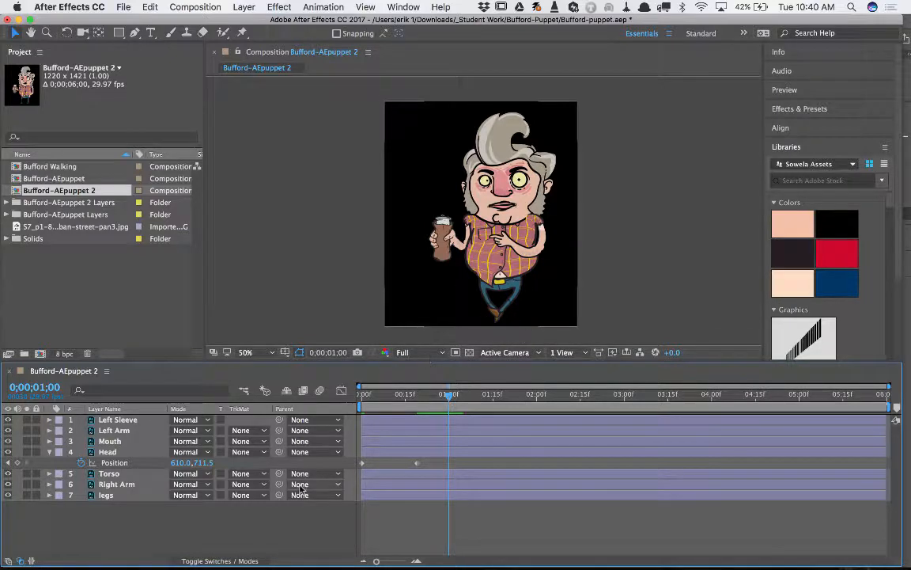
pyautogui.moveTo(204, 466)
pyautogui.mouseDown()
pyautogui.moveTo(225, 466)
pyautogui.moveTo(190, 465)
pyautogui.moveTo(204, 465)
pyautogui.mouseUp()
pyautogui.moveTo(448, 394); pyautogui.dragTo(487, 404)
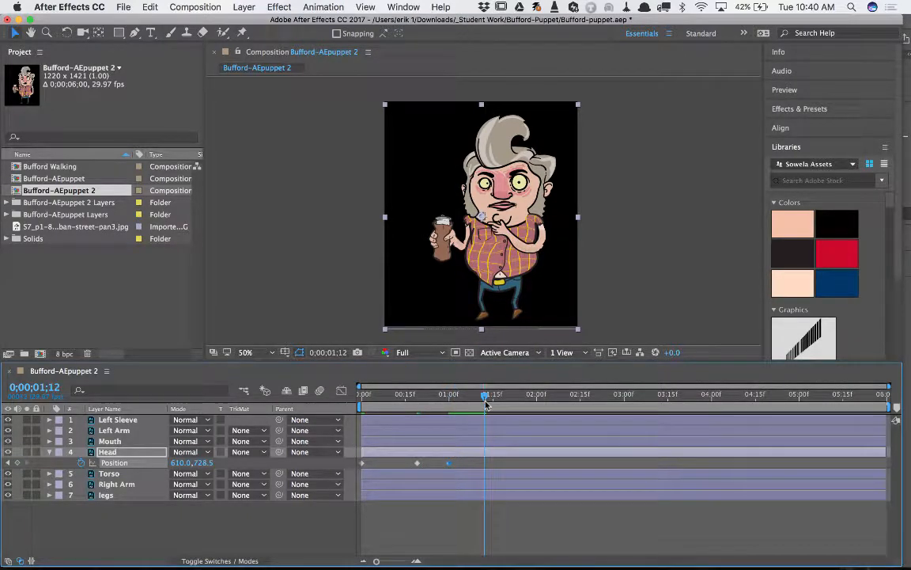
pyautogui.moveTo(204, 462); pyautogui.dragTo(197, 462)
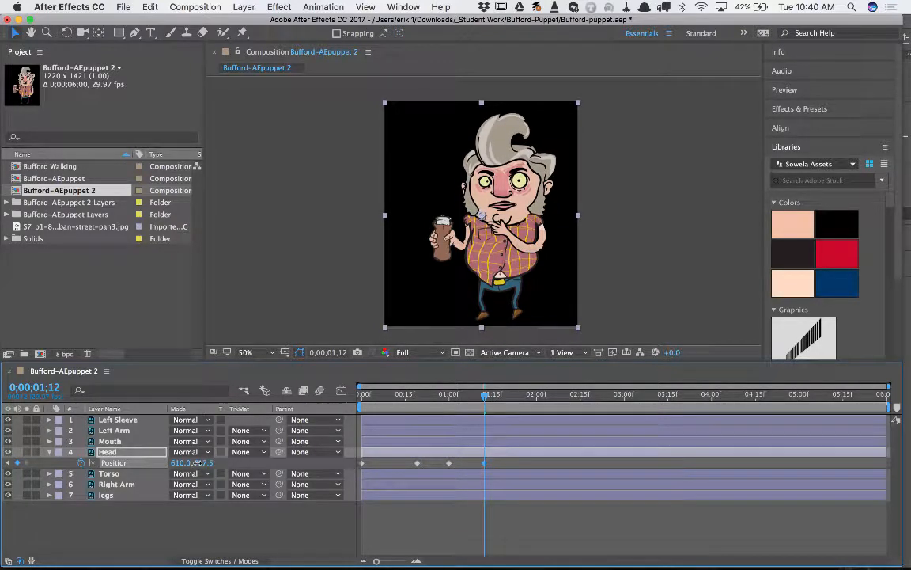
pyautogui.moveTo(485, 397); pyautogui.dragTo(537, 397)
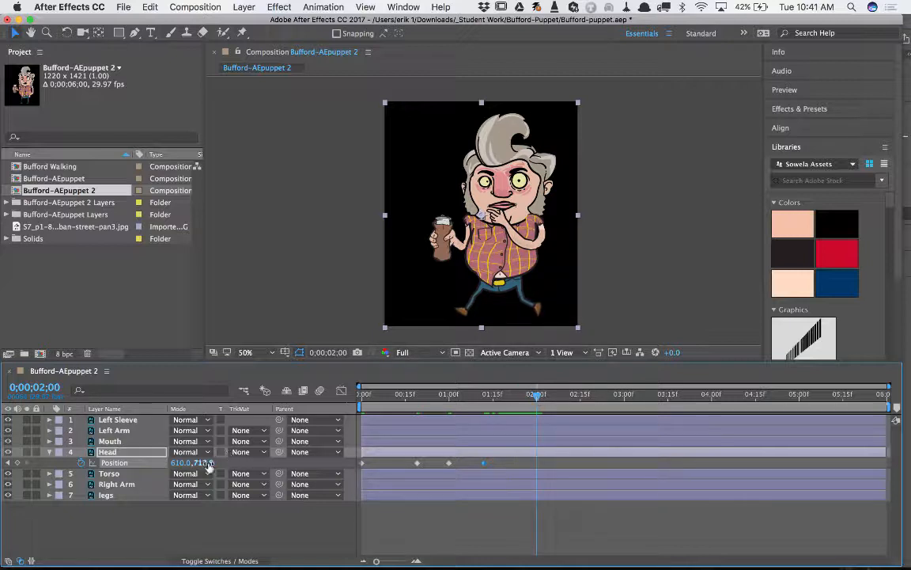
pyautogui.moveTo(203, 463); pyautogui.dragTo(220, 465)
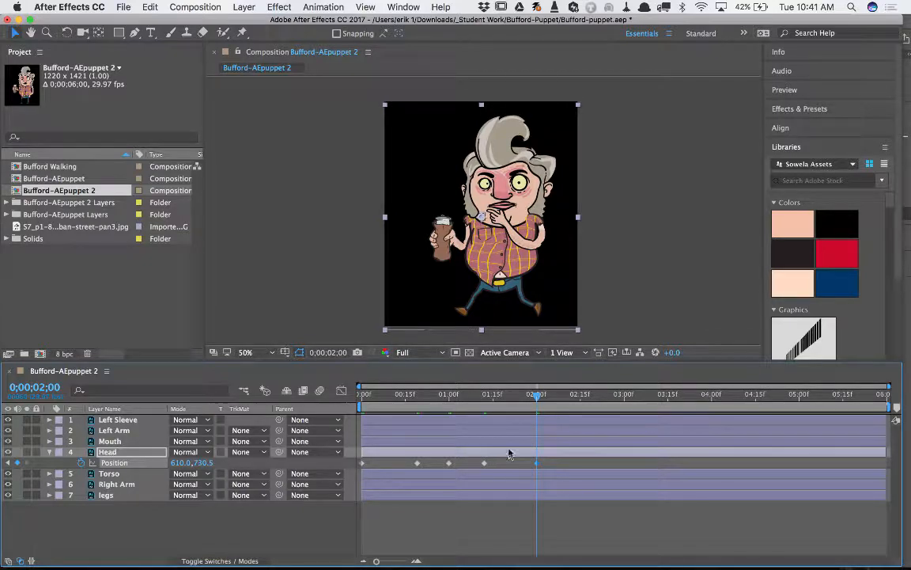
pyautogui.moveTo(538, 397); pyautogui.dragTo(539, 395)
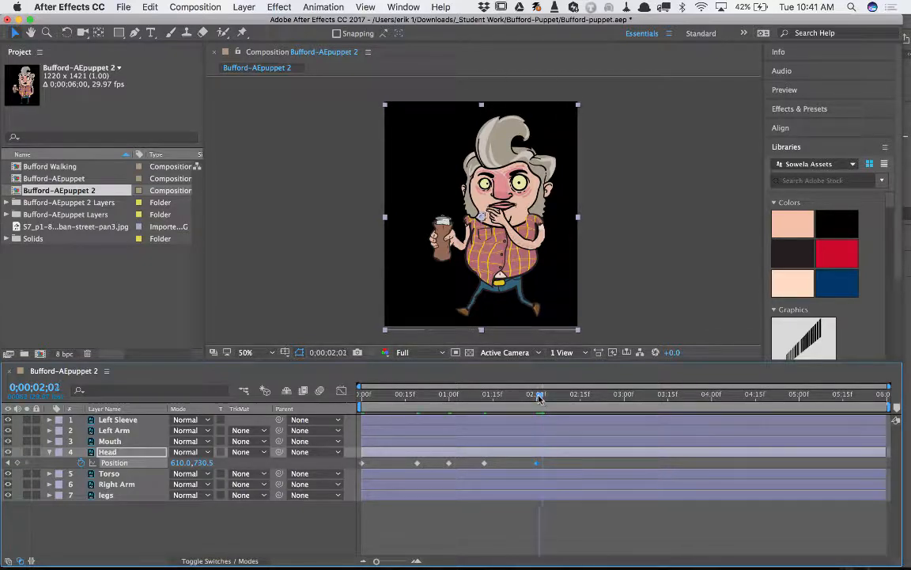
pyautogui.click(537, 464)
pyautogui.press('Delete')
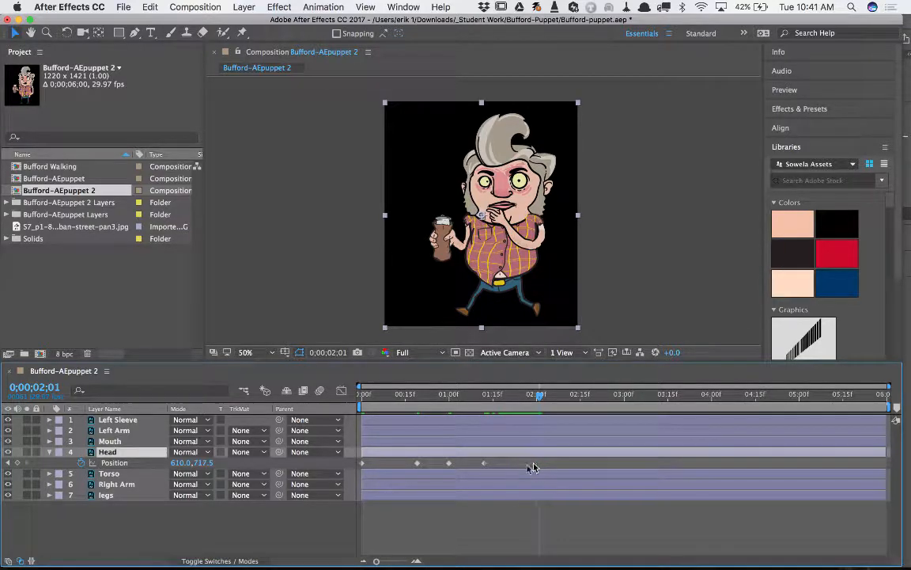
# Copy the four Head position keyframes and paste them repeatedly from about 0;00;02;00 so the head bob continues through the composition's end
pyautogui.moveTo(512, 465); pyautogui.dragTo(360, 469)
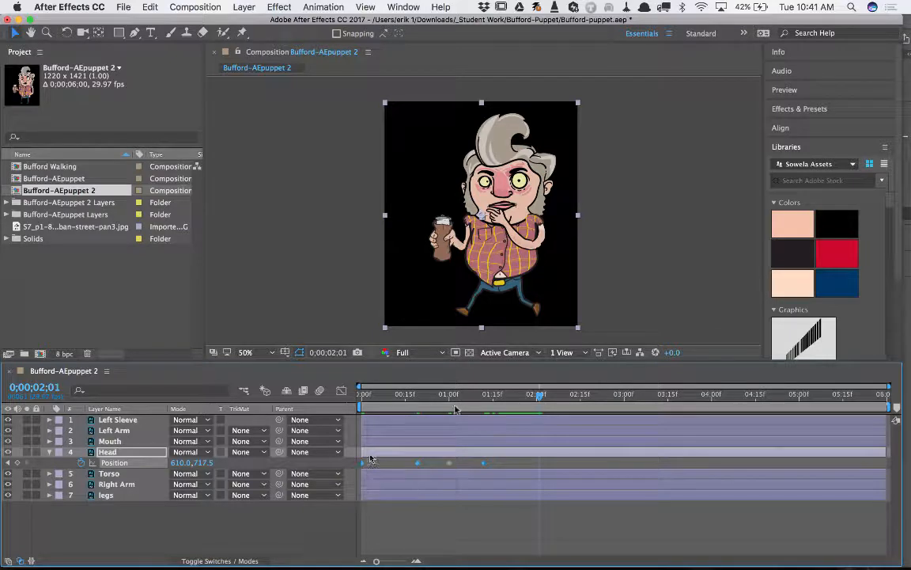
pyautogui.moveTo(540, 397); pyautogui.dragTo(331, 406)
pyautogui.press('cmd+v')
pyautogui.press('cmd+v')
pyautogui.press('cmd+v')
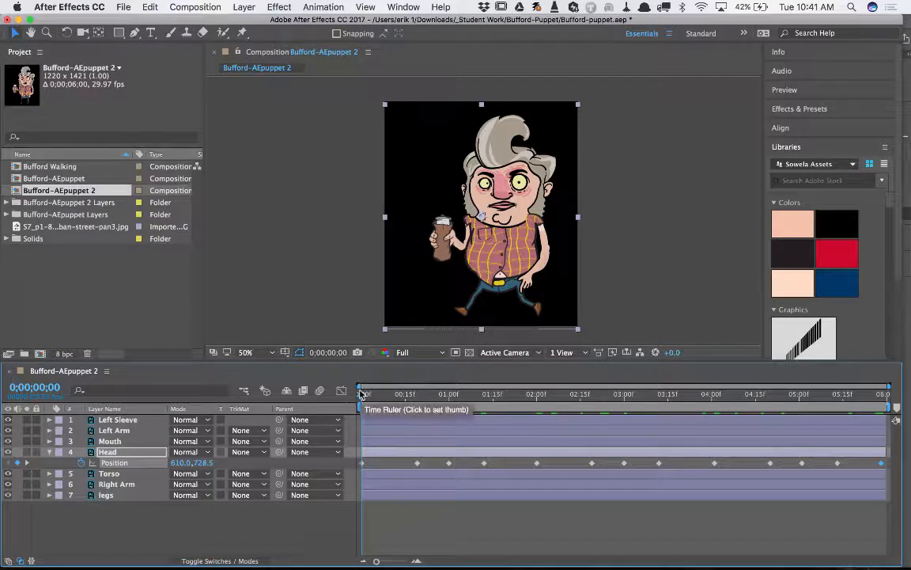
# Parent the Mouth layer to the Head layer and play the composition from 0;00;00;00
pyautogui.moveTo(363, 395); pyautogui.dragTo(418, 395)
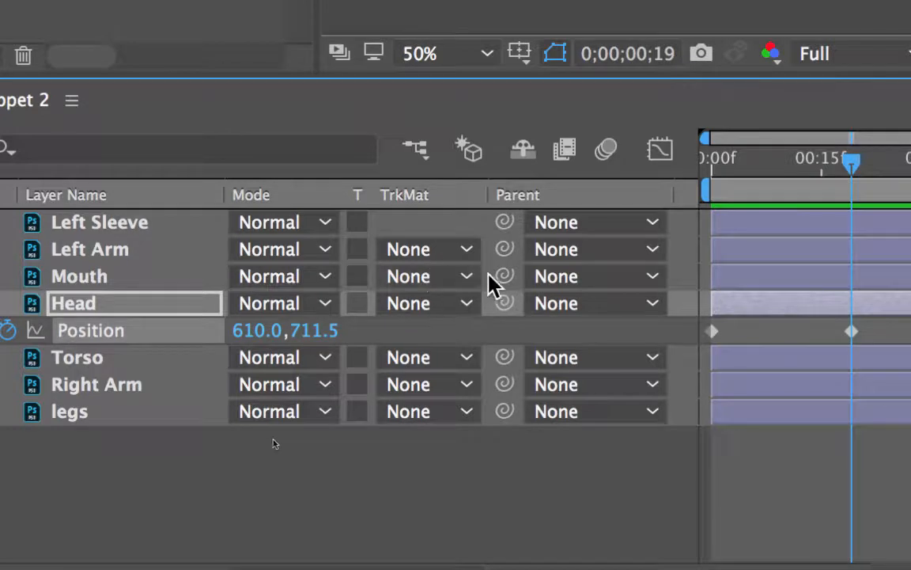
pyautogui.moveTo(505, 281); pyautogui.dragTo(106, 314)
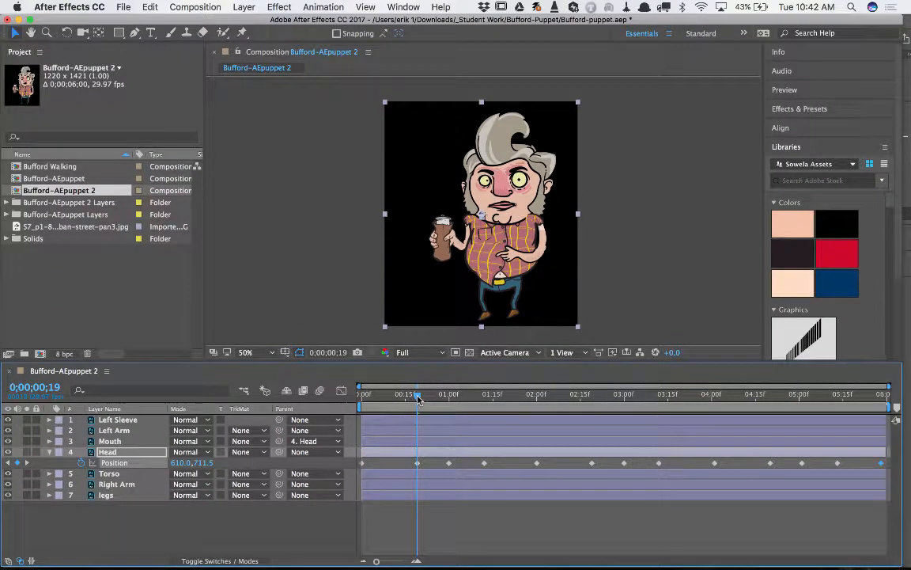
pyautogui.moveTo(418, 399); pyautogui.dragTo(326, 401)
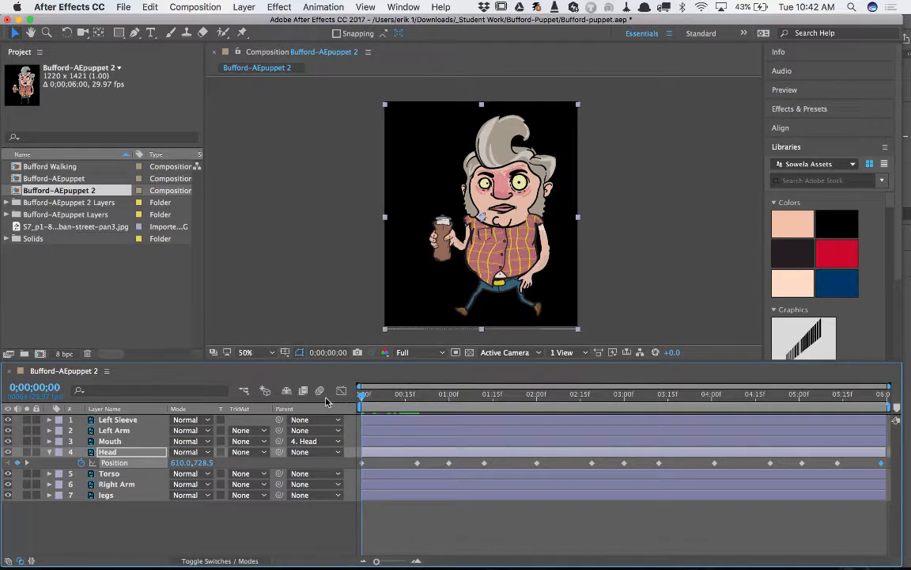
pyautogui.press('space')
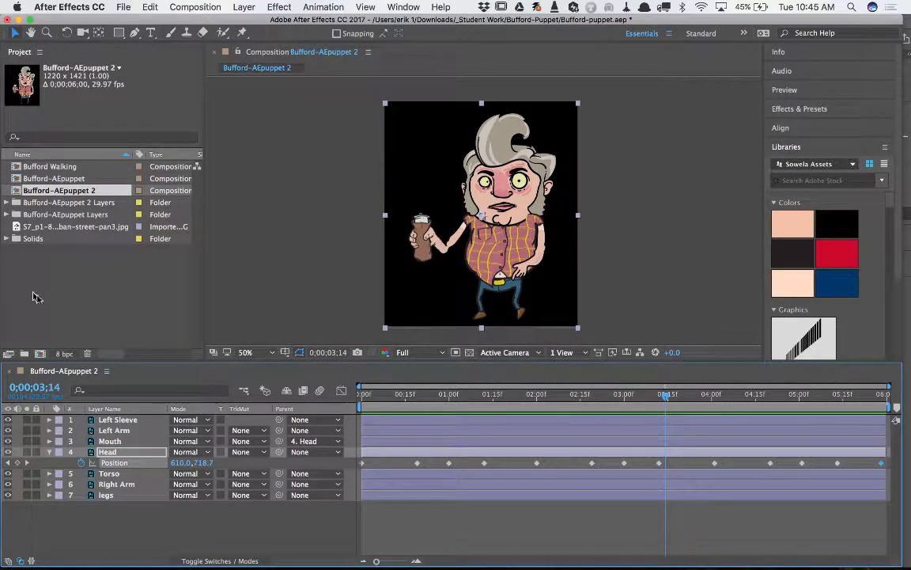
# Preview the street-pan background image and the Bufford-AEpuppet composition among the project items
pyautogui.click(16, 228)
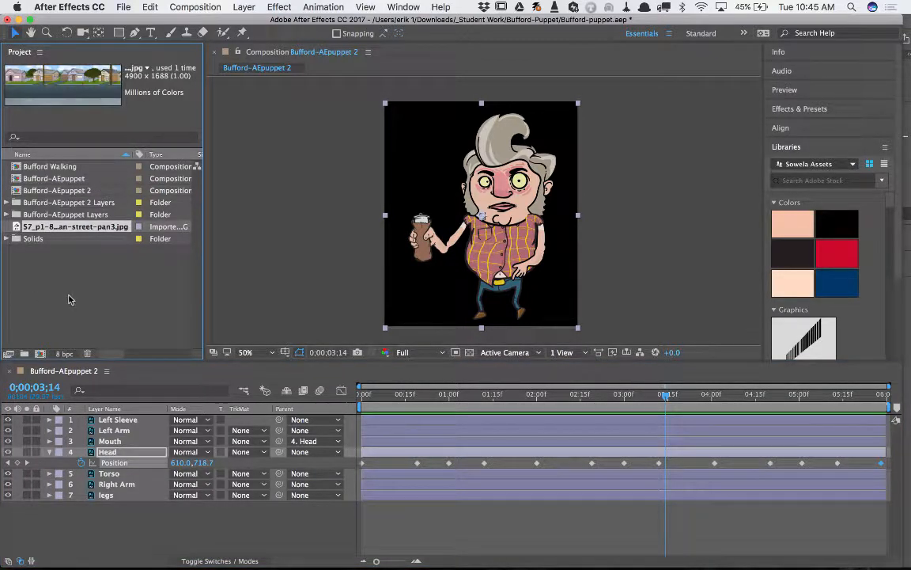
pyautogui.click(354, 278)
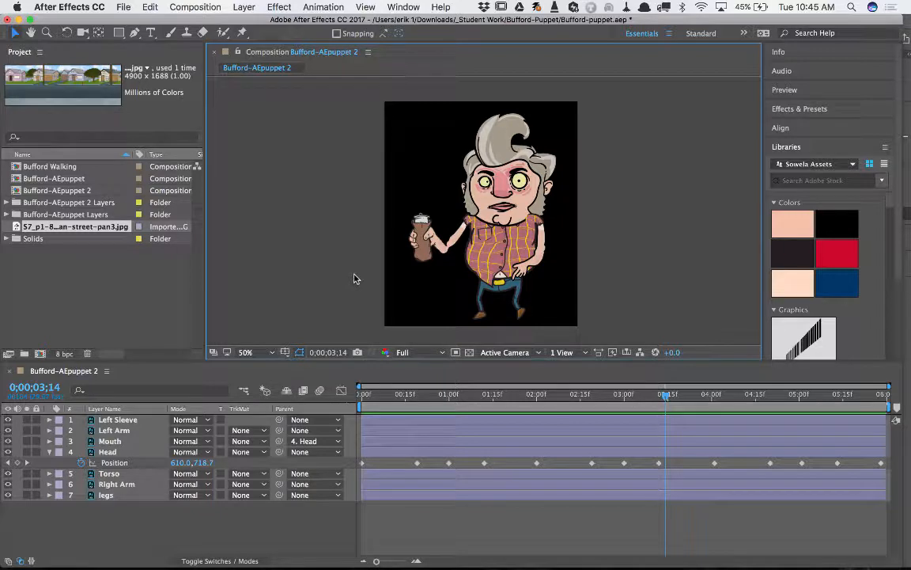
pyautogui.click(54, 303)
pyautogui.click(14, 181)
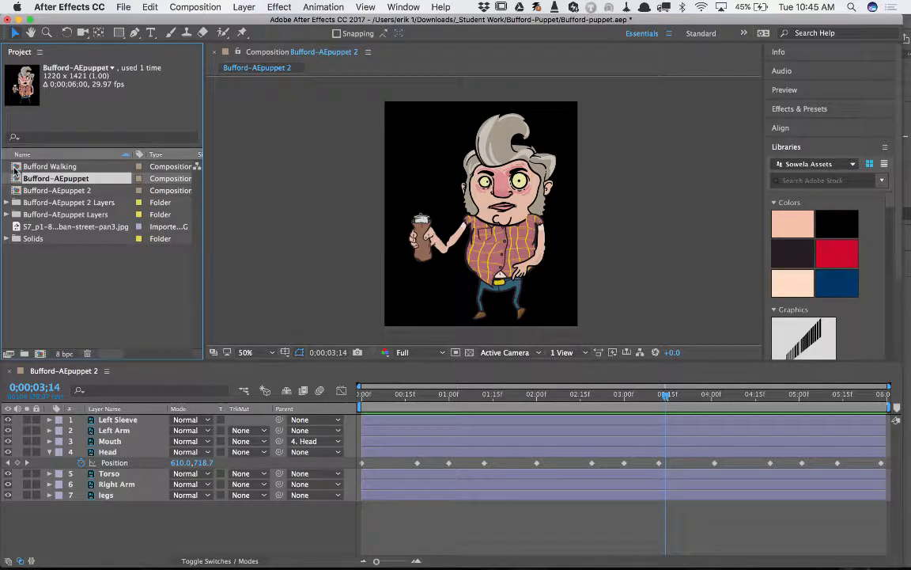
# Open the Bufford Walking composition and review its composition settings without changing them
pyautogui.click(14, 167)
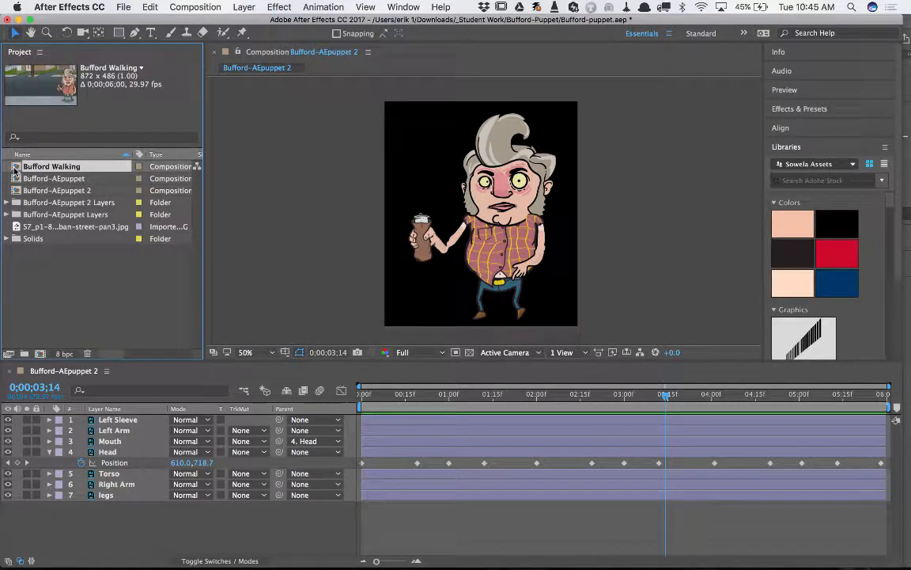
pyautogui.doubleClick(15, 169)
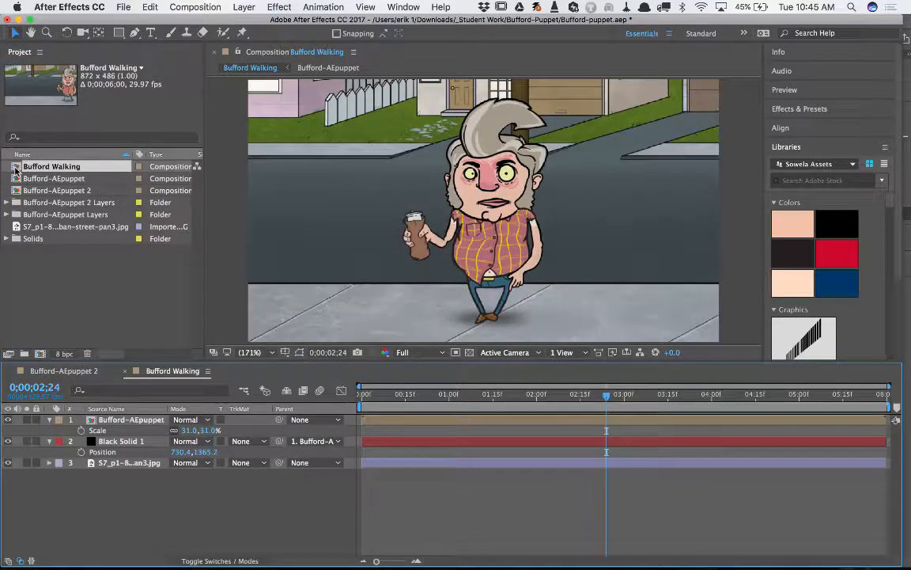
pyautogui.click(185, 7)
pyautogui.click(178, 39)
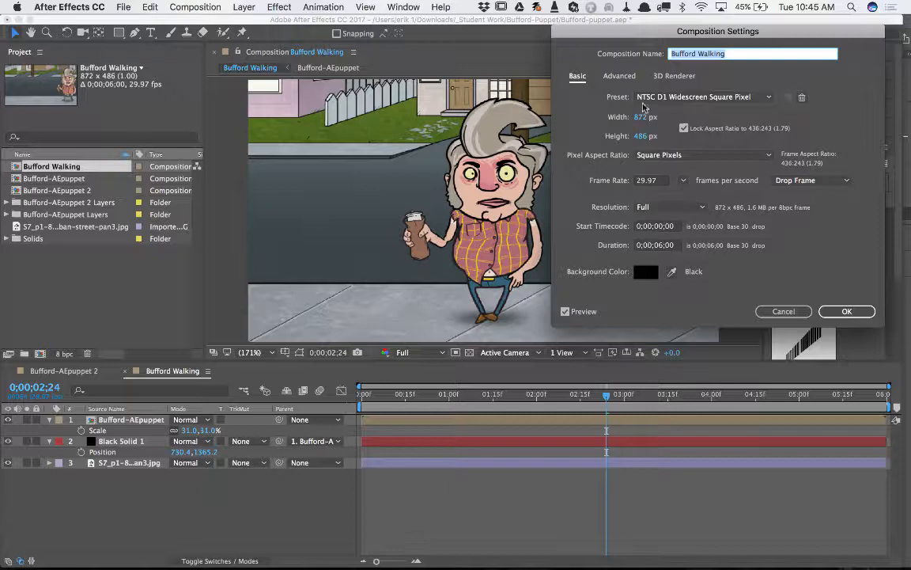
pyautogui.click(786, 313)
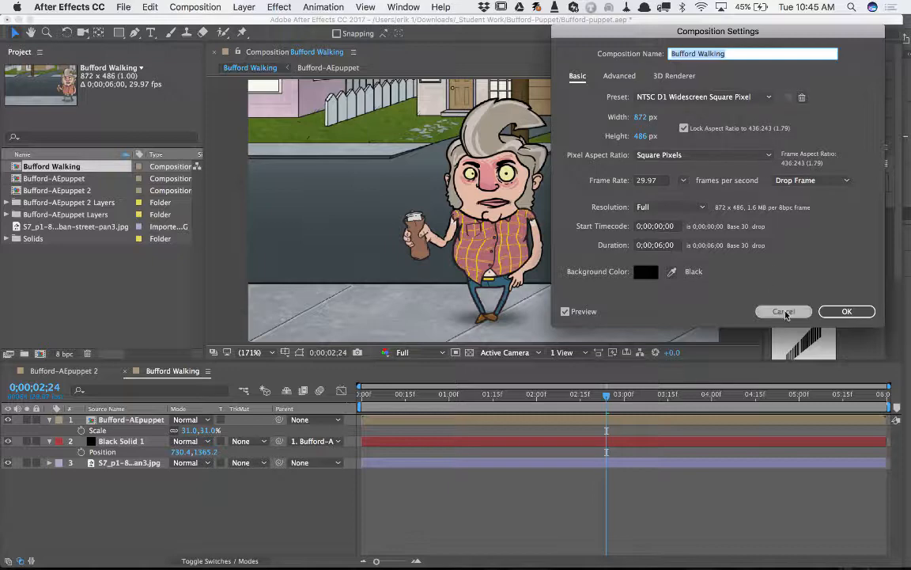
# Start a new composition using the NTSC D1 Widescreen Square Pixel preset
pyautogui.click(63, 301)
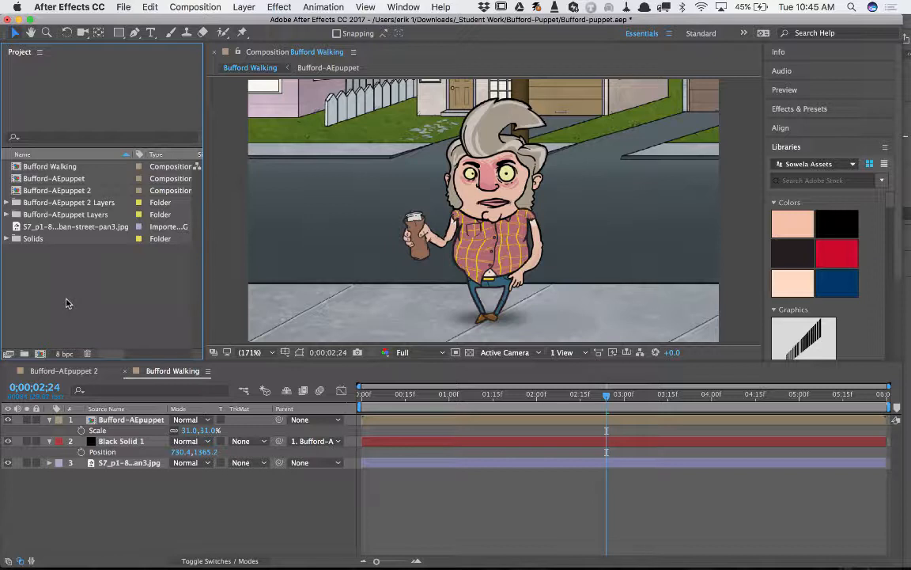
pyautogui.click(203, 6)
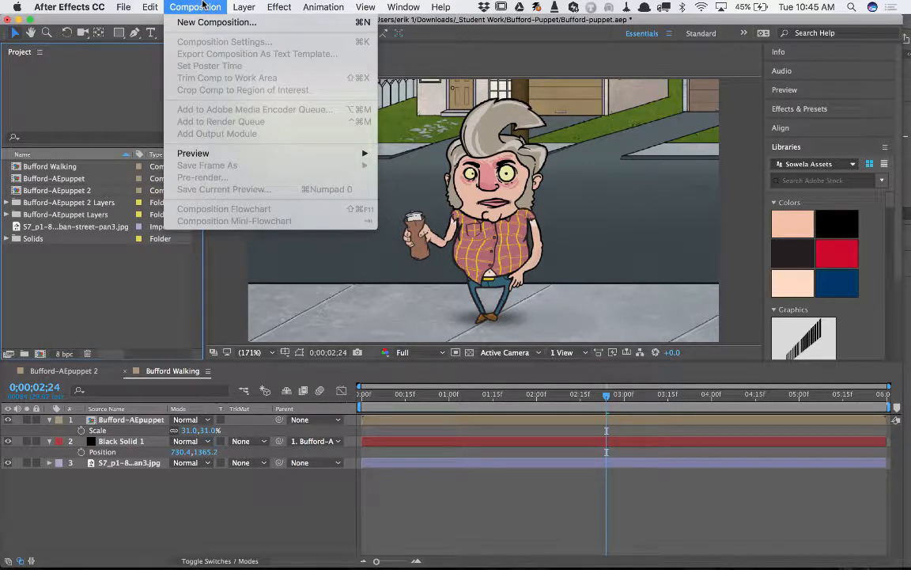
pyautogui.click(203, 6)
pyautogui.click(203, 5)
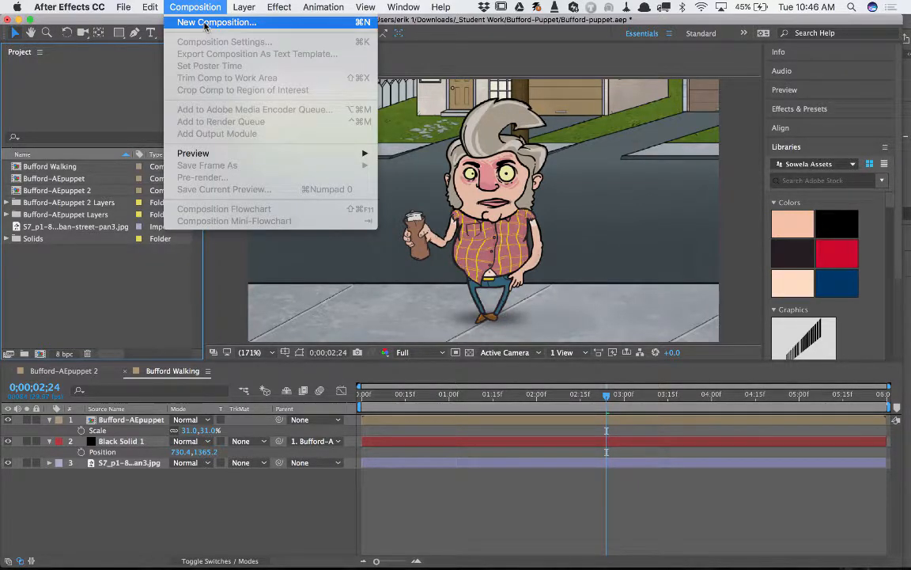
pyautogui.click(204, 23)
pyautogui.moveTo(627, 38); pyautogui.dragTo(333, 52)
pyautogui.click(475, 113)
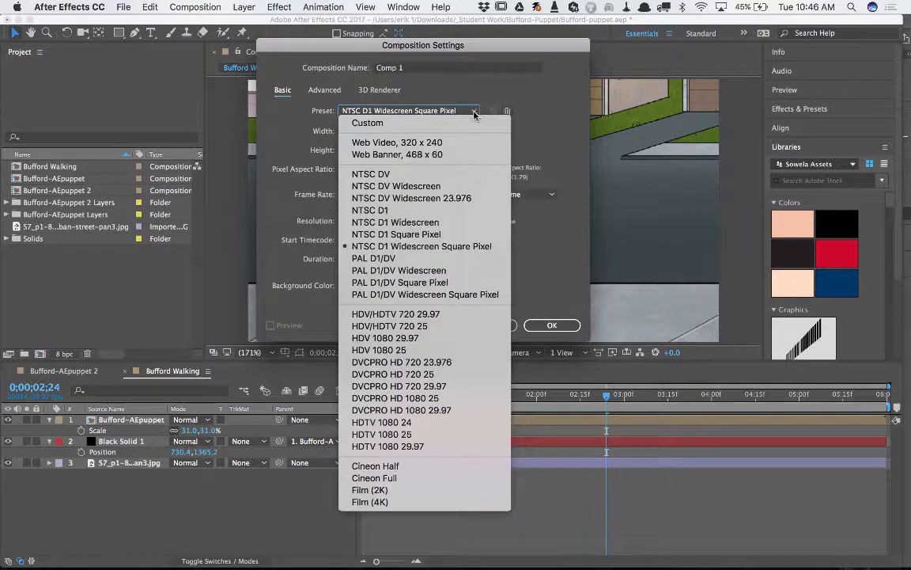
pyautogui.click(502, 249)
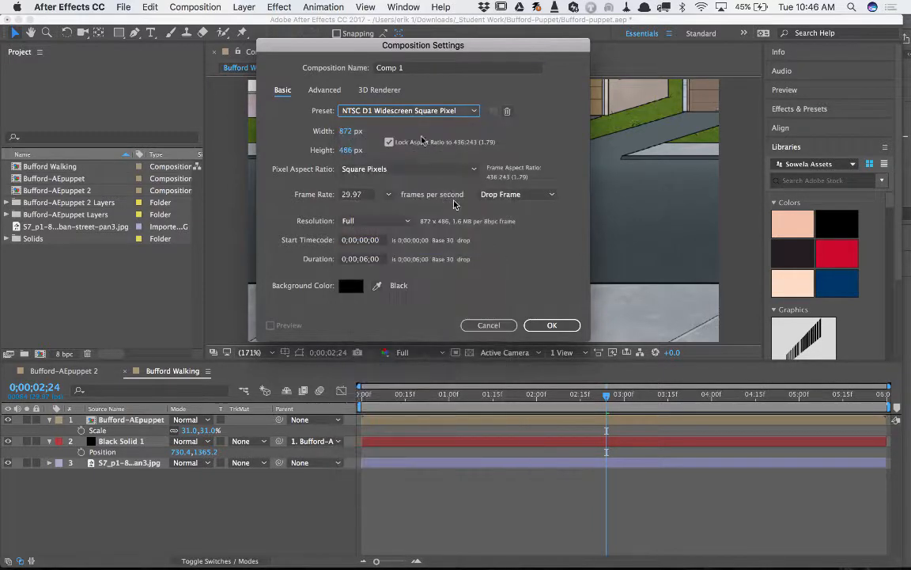
# Name the new composition Bufford Walking and create it
pyautogui.click(407, 70)
pyautogui.press('super+a')
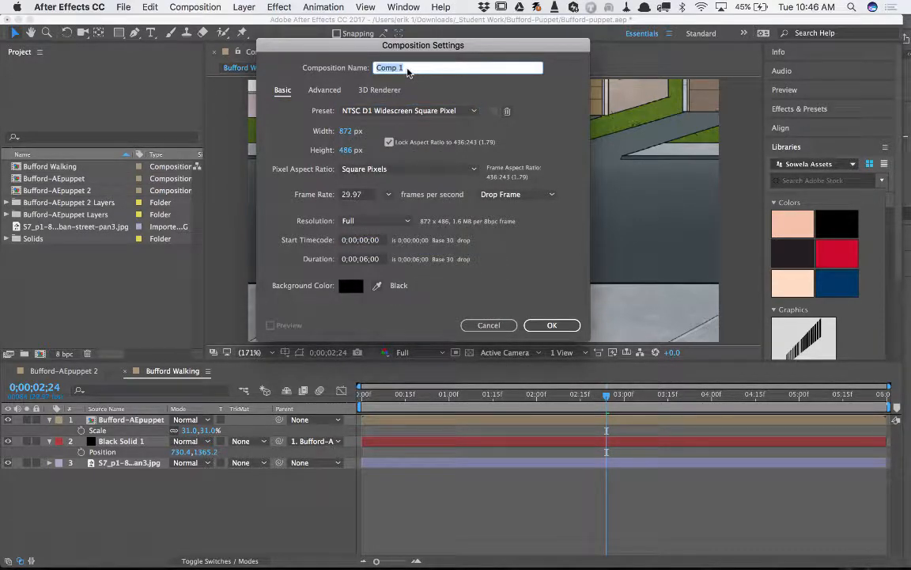
pyautogui.write('Bufford Walking')
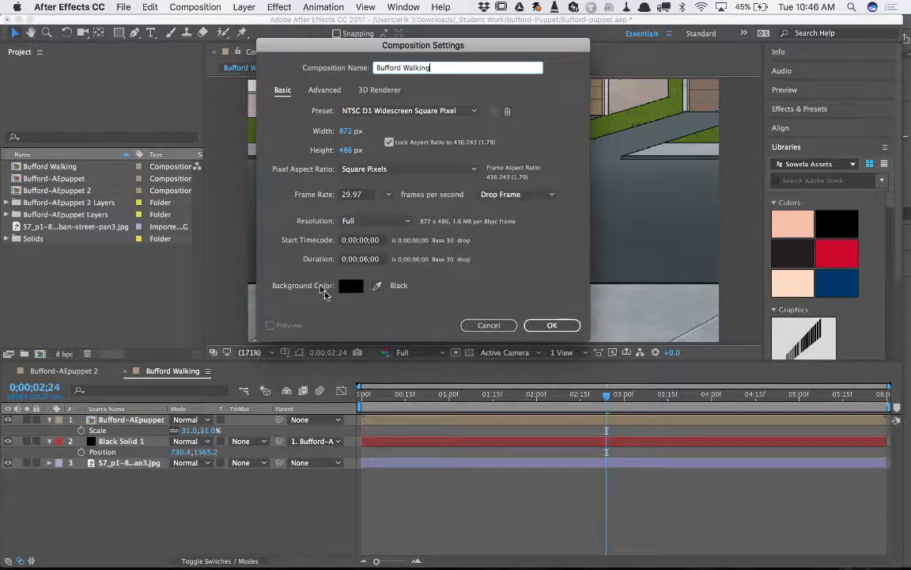
pyautogui.click(551, 324)
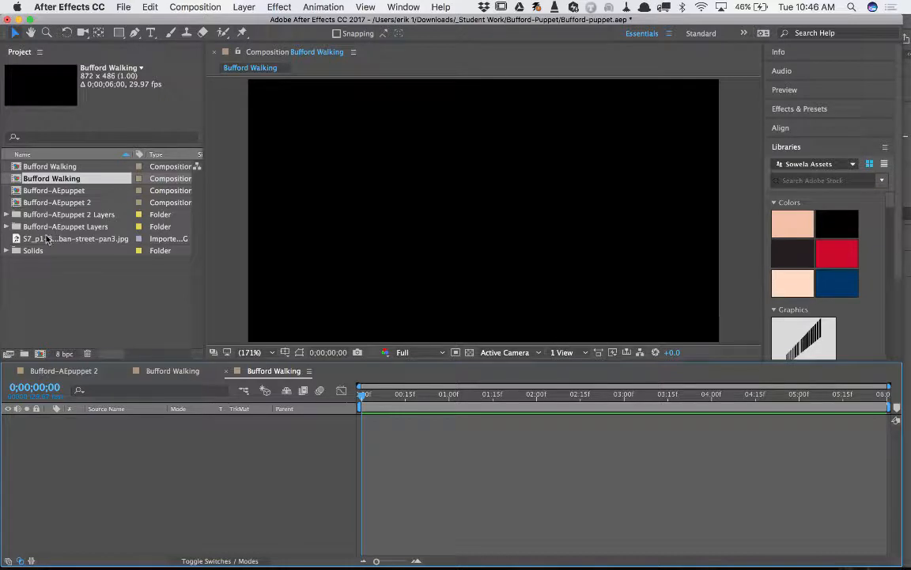
# Add the street-pan background image to the new Bufford Walking composition and shift it around the frame to inspect different parts of the scene
pyautogui.click(19, 240)
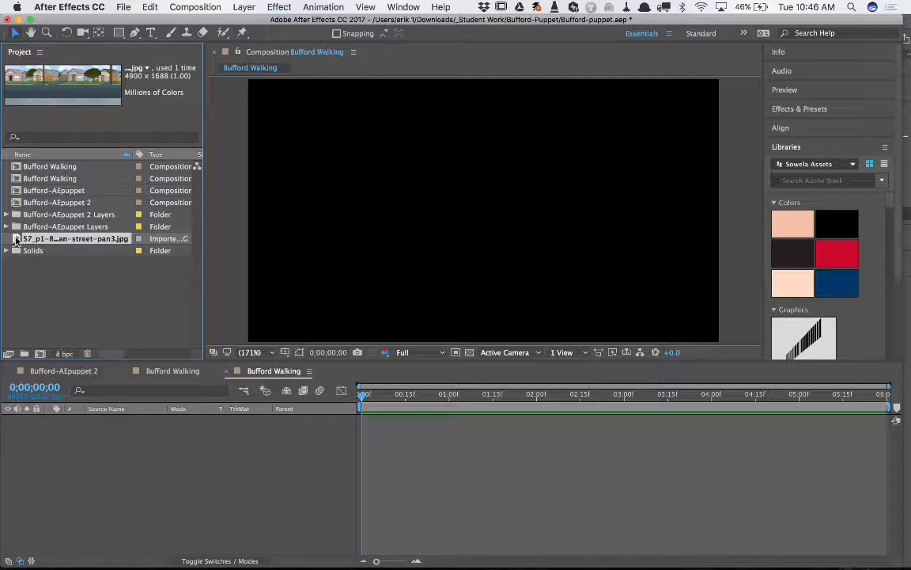
pyautogui.moveTo(16, 240); pyautogui.dragTo(382, 260)
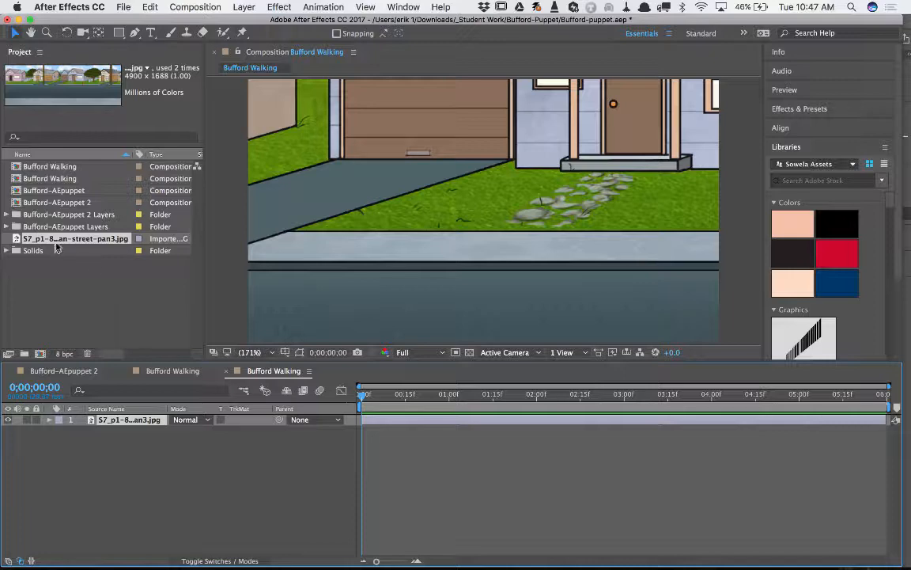
pyautogui.moveTo(479, 223); pyautogui.dragTo(564, 149)
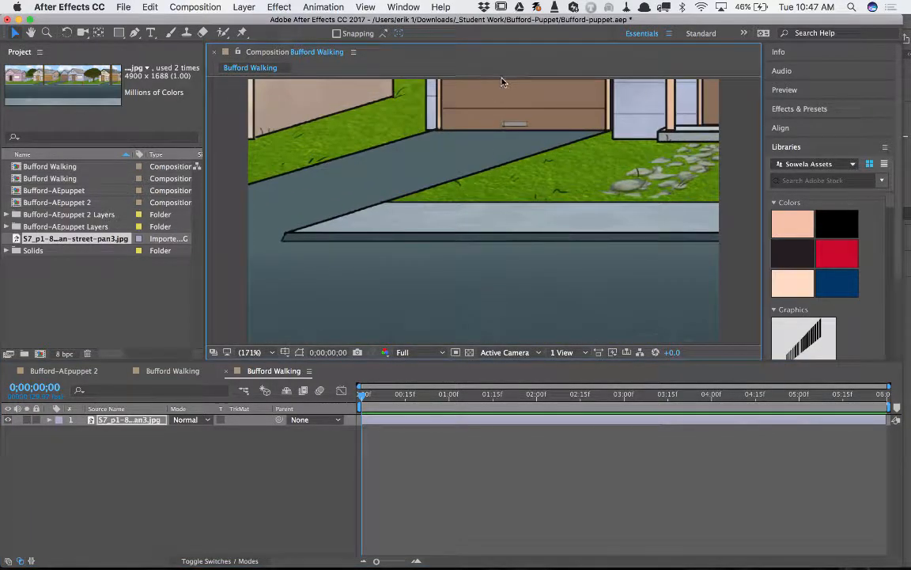
pyautogui.moveTo(439, 223); pyautogui.dragTo(415, 192)
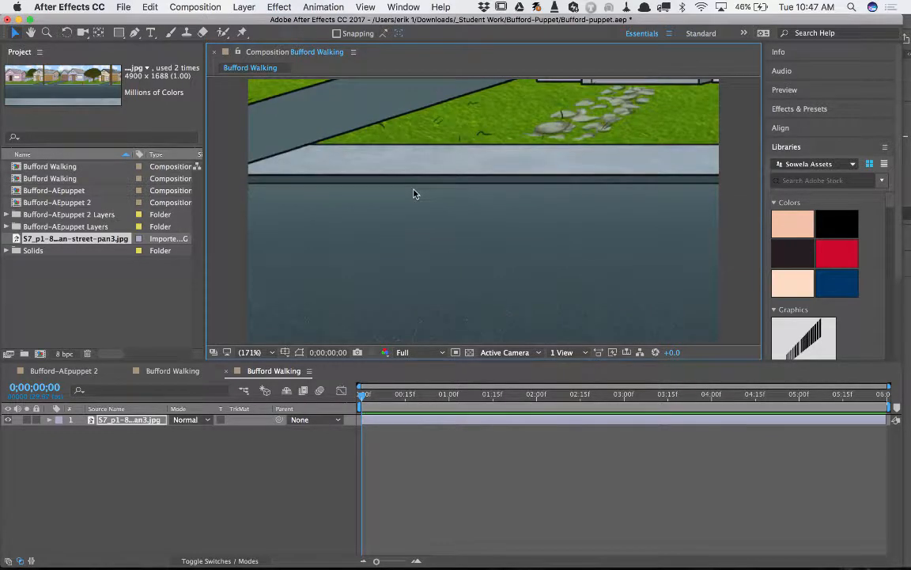
pyautogui.moveTo(524, 235); pyautogui.dragTo(505, 187)
pyautogui.moveTo(508, 315); pyautogui.dragTo(525, 167)
pyautogui.moveTo(420, 217); pyautogui.dragTo(422, 359)
pyautogui.moveTo(470, 178); pyautogui.dragTo(473, 317)
pyautogui.moveTo(554, 207); pyautogui.dragTo(432, 325)
pyautogui.moveTo(557, 156); pyautogui.dragTo(380, 228)
# Scale the street background down to 42% and reposition it so the near sidewalk runs along the frame's lower edge
pyautogui.click(111, 459)
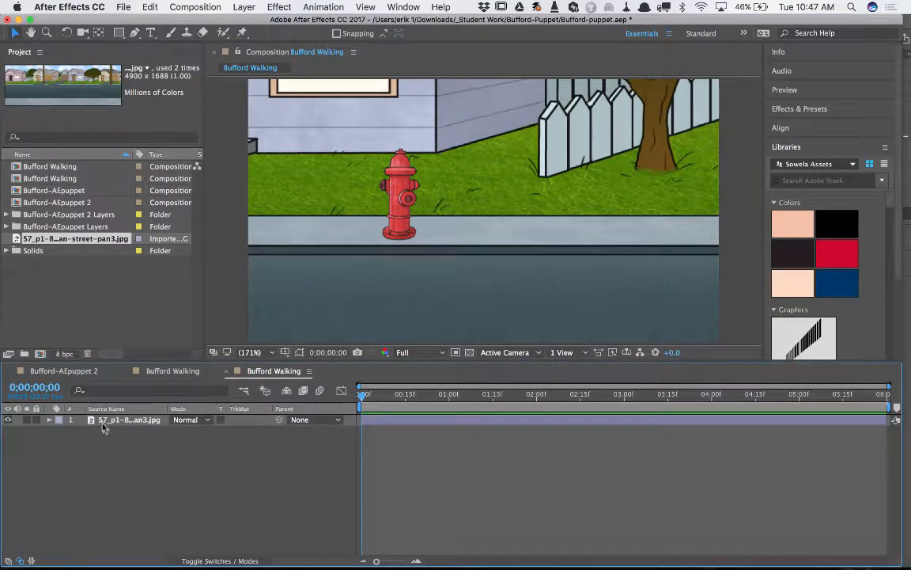
pyautogui.press('super+a')
pyautogui.press('s')
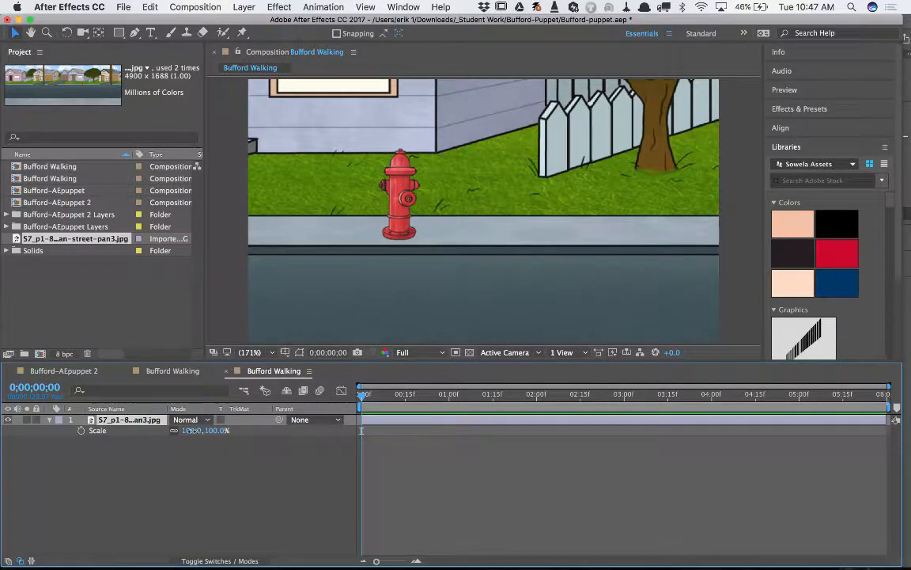
pyautogui.moveTo(194, 435); pyautogui.dragTo(155, 435)
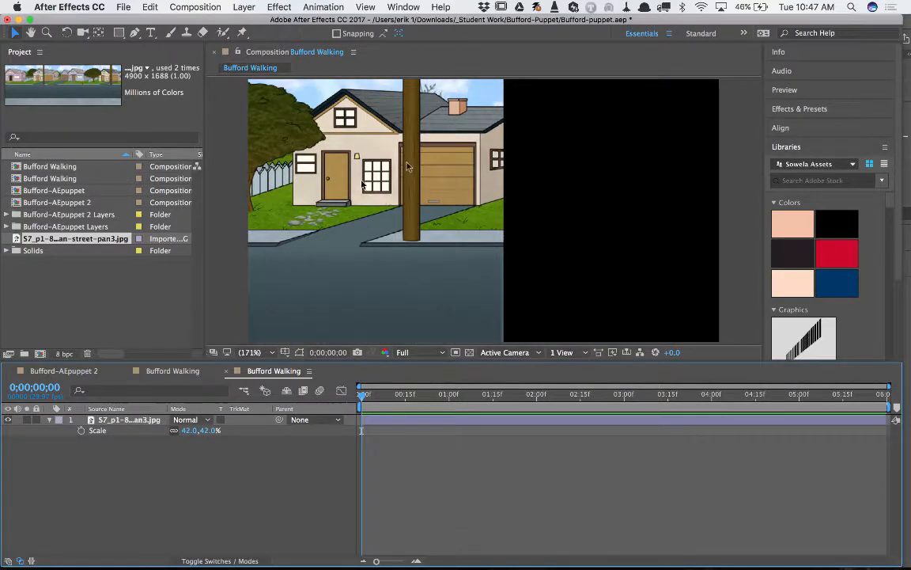
pyautogui.moveTo(265, 273); pyautogui.dragTo(558, 210)
pyautogui.moveTo(435, 234); pyautogui.dragTo(513, 236)
pyautogui.moveTo(371, 253); pyautogui.dragTo(495, 262)
pyautogui.moveTo(362, 270)
pyautogui.mouseDown()
pyautogui.moveTo(598, 273)
pyautogui.moveTo(376, 263)
pyautogui.mouseUp()
pyautogui.moveTo(535, 262)
pyautogui.mouseDown()
pyautogui.moveTo(398, 263)
pyautogui.moveTo(445, 259)
pyautogui.moveTo(445, 267)
pyautogui.moveTo(415, 262)
pyautogui.moveTo(440, 263)
pyautogui.mouseUp()
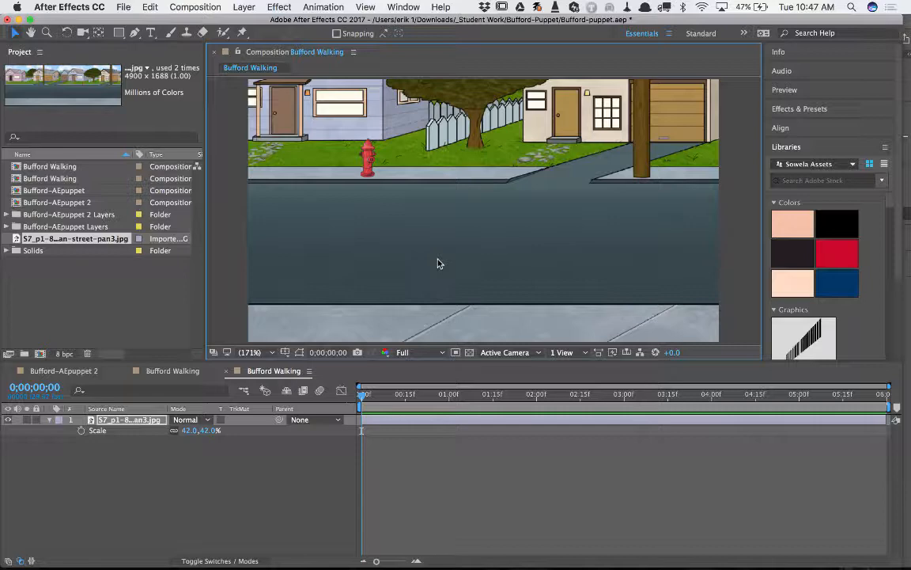
# Set the street background's scale to 50% and move it up so more of the near sidewalk shows in the frame
pyautogui.moveTo(189, 430); pyautogui.dragTo(195, 435)
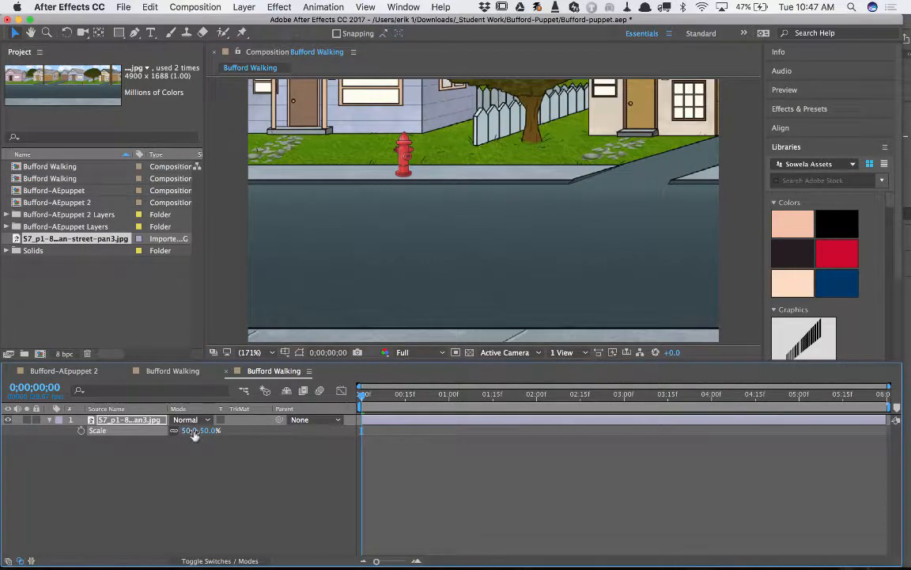
pyautogui.moveTo(468, 261); pyautogui.dragTo(490, 187)
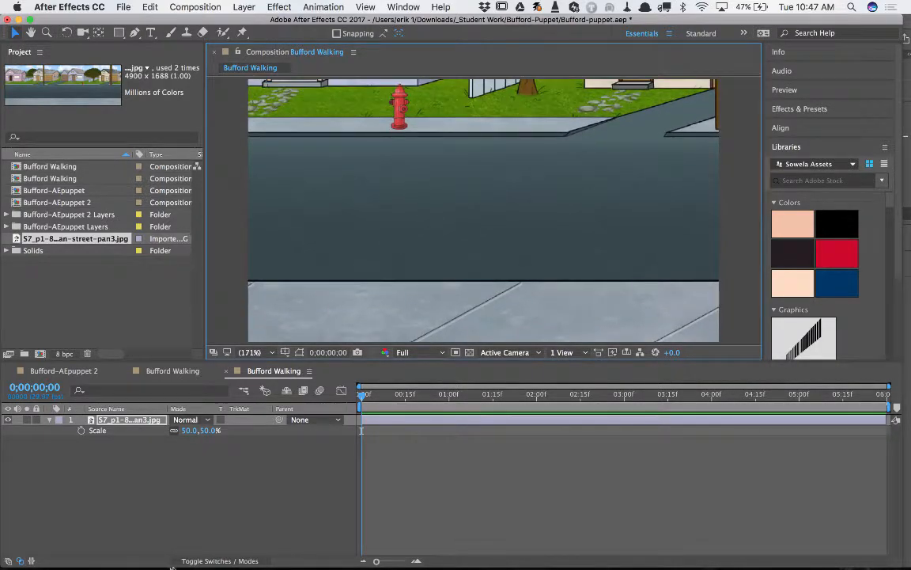
pyautogui.click(228, 498)
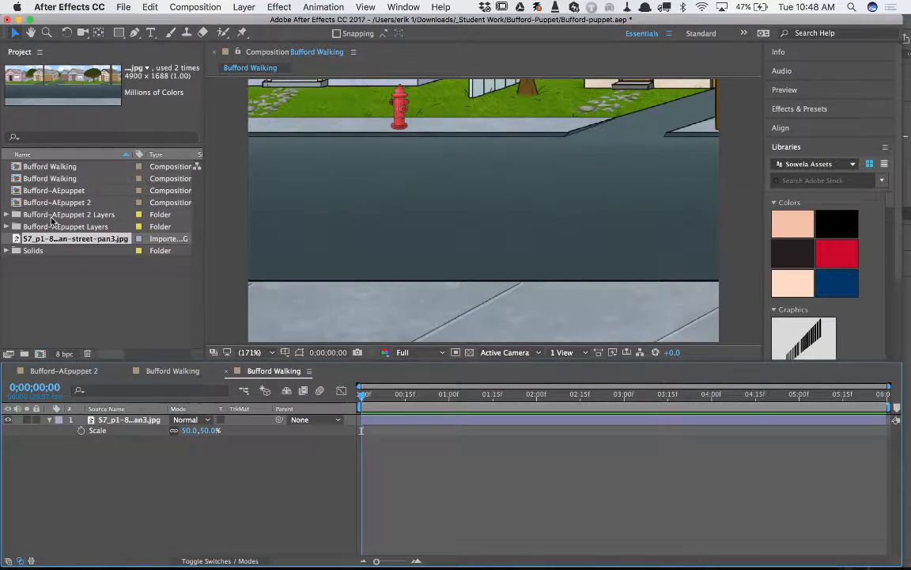
# Set a starting Position keyframe for the street background layer at 0;00;00;00
pyautogui.moveTo(363, 397); pyautogui.dragTo(303, 408)
pyautogui.click(509, 252)
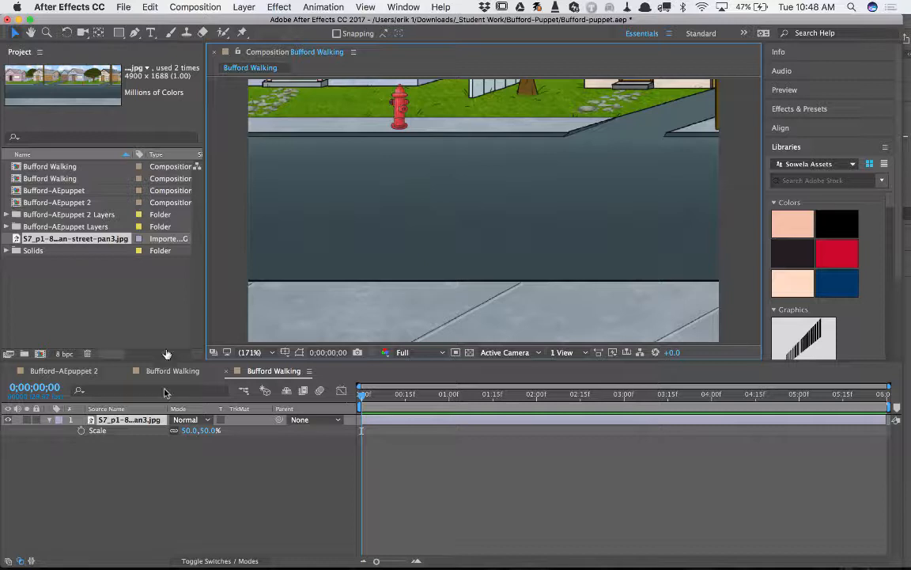
pyautogui.click(143, 492)
pyautogui.click(91, 422)
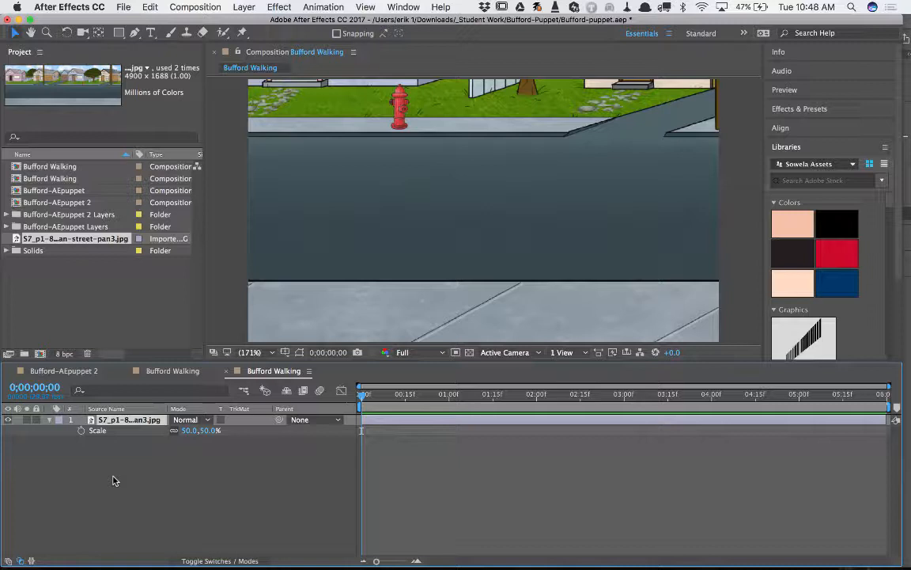
pyautogui.press('p')
pyautogui.click(82, 431)
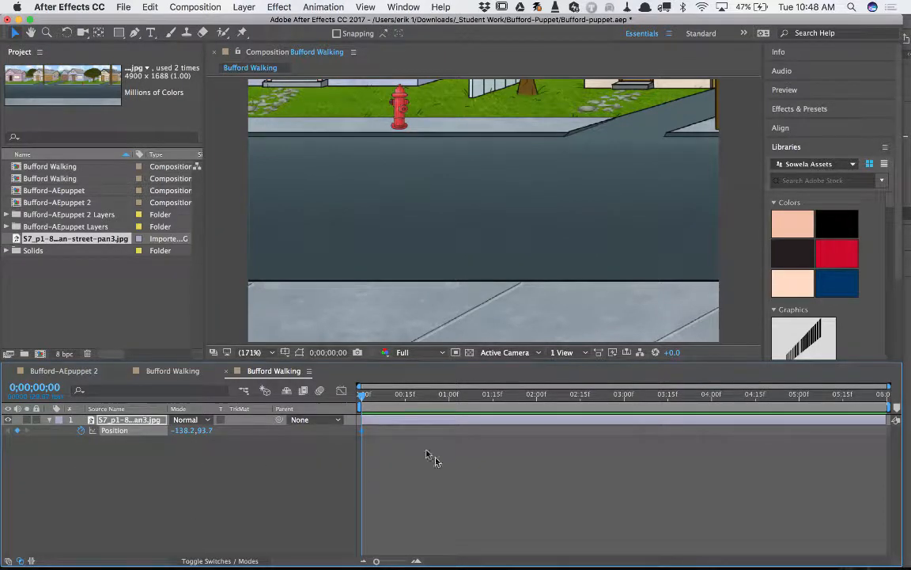
# At 0;00;05;29, slide the street background horizontally to about 744.8, 93.7, and preview the pan from the composition's start
pyautogui.moveTo(362, 396); pyautogui.dragTo(908, 406)
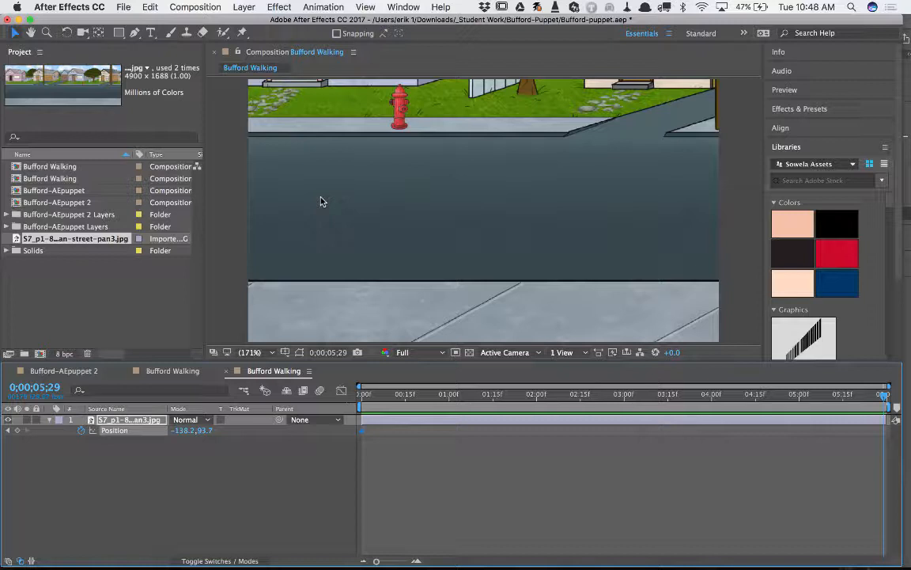
pyautogui.moveTo(277, 221); pyautogui.dragTo(752, 234)
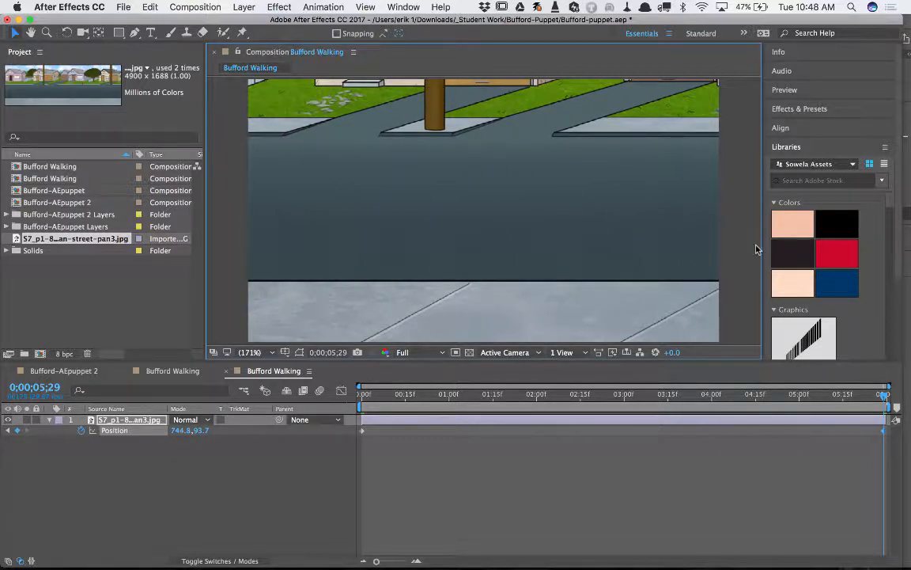
pyautogui.moveTo(795, 394); pyautogui.dragTo(447, 408)
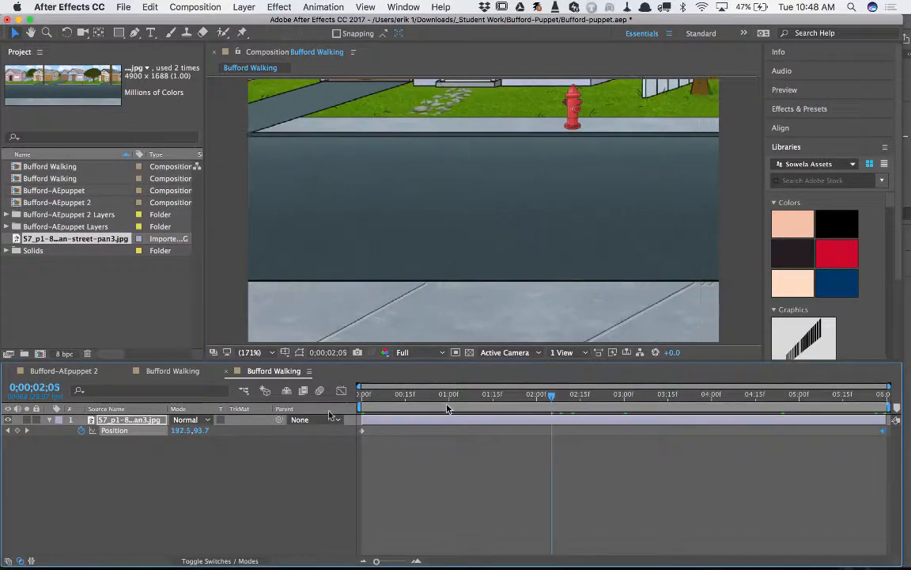
pyautogui.press('Home')
pyautogui.press('space')
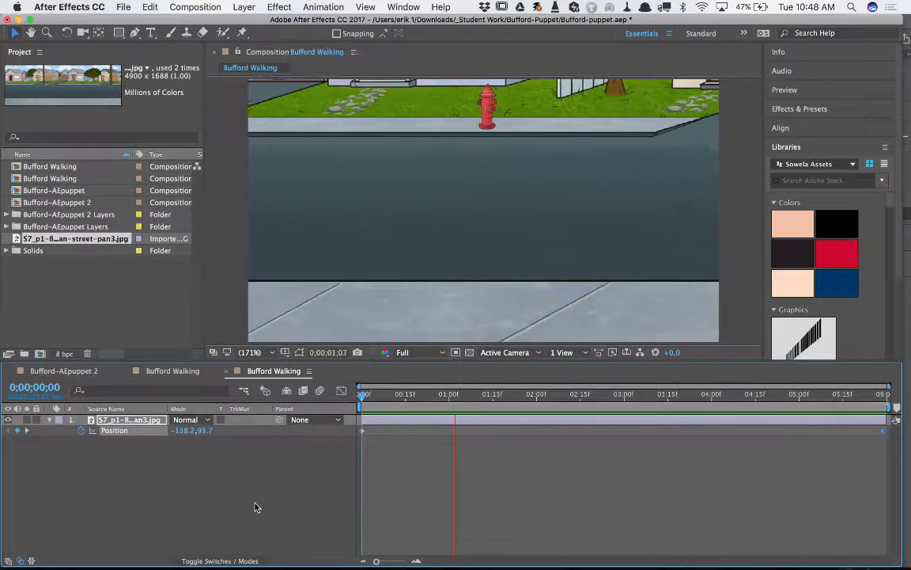
pyautogui.press('space')
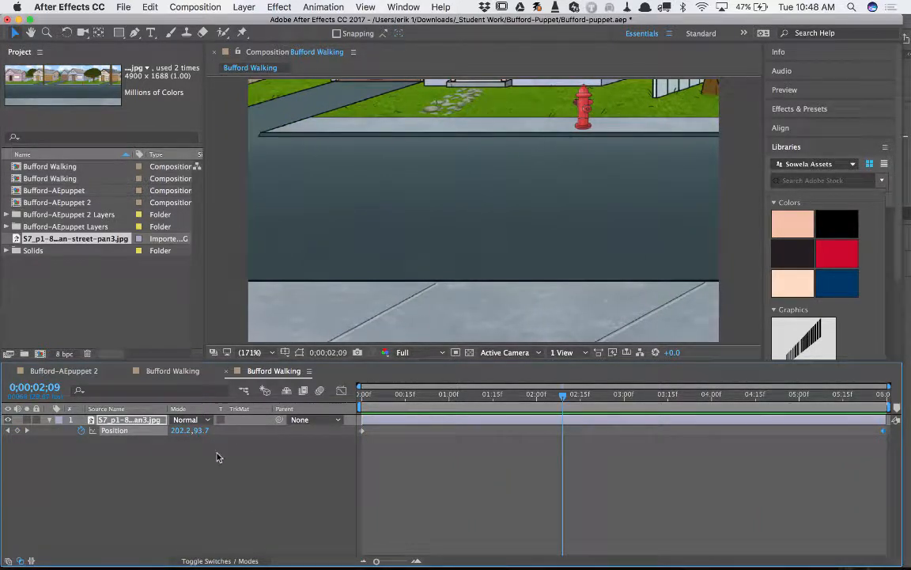
# Review the Bufford-AEpuppet 2 composition settings without changing them, and briefly view the timeline's time display in frames
pyautogui.click(54, 269)
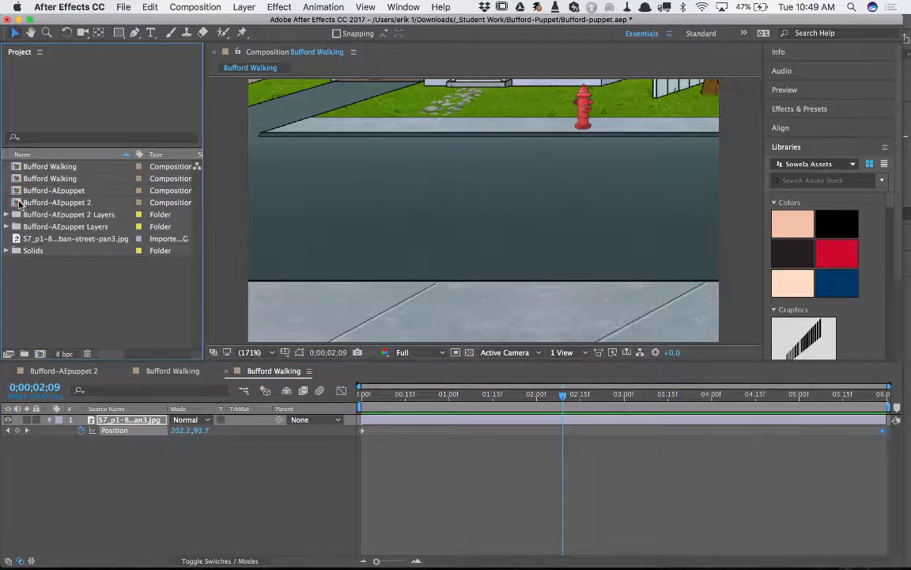
pyautogui.click(19, 204)
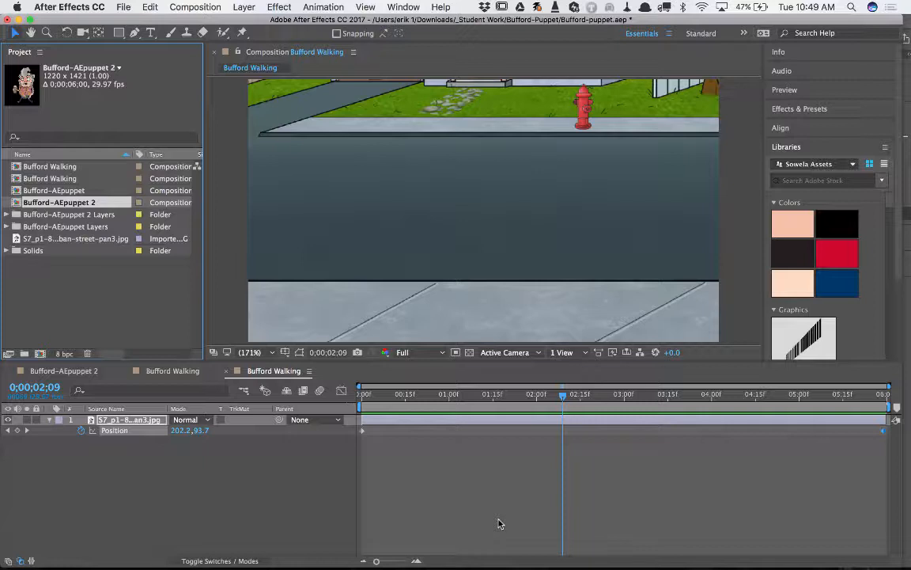
pyautogui.click(184, 6)
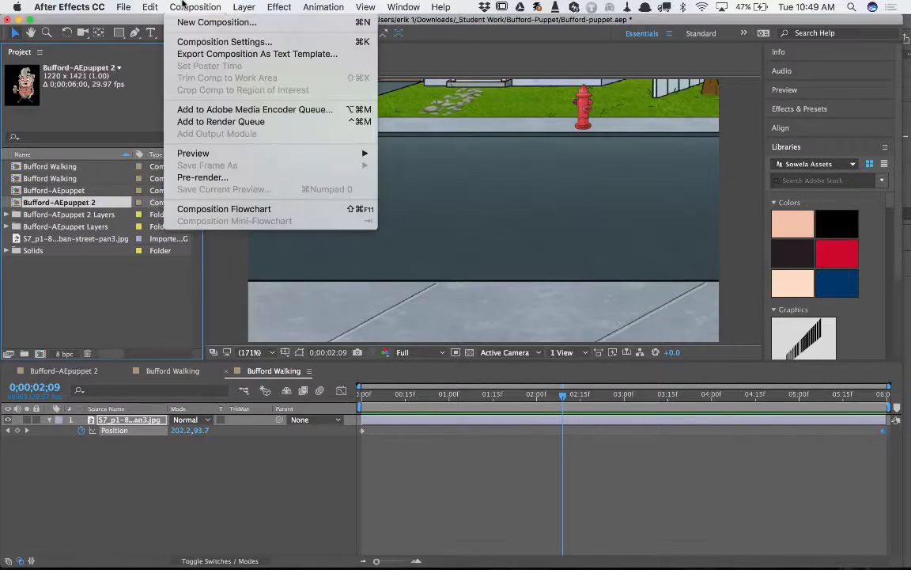
pyautogui.click(197, 39)
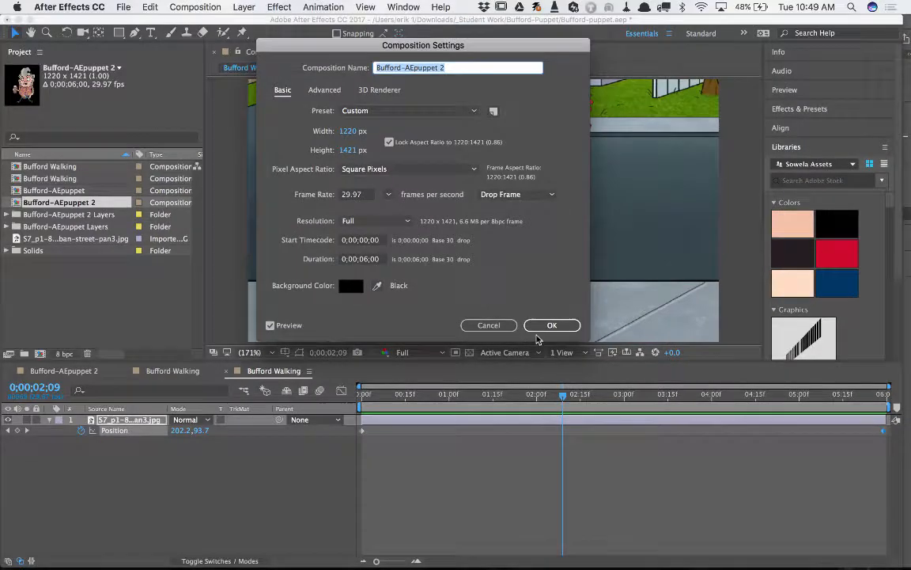
pyautogui.click(493, 331)
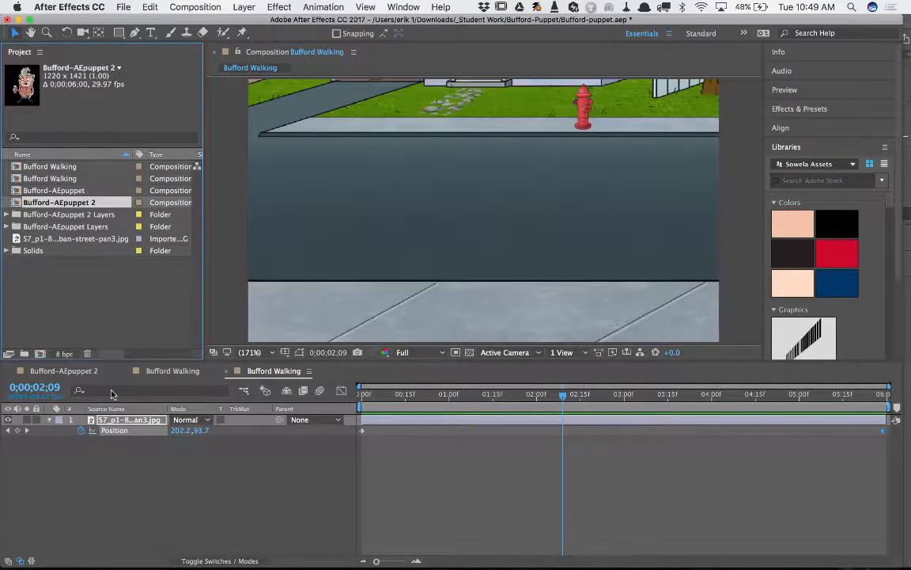
pyautogui.keyDown('super'); pyautogui.click(35, 390); pyautogui.keyUp('super')
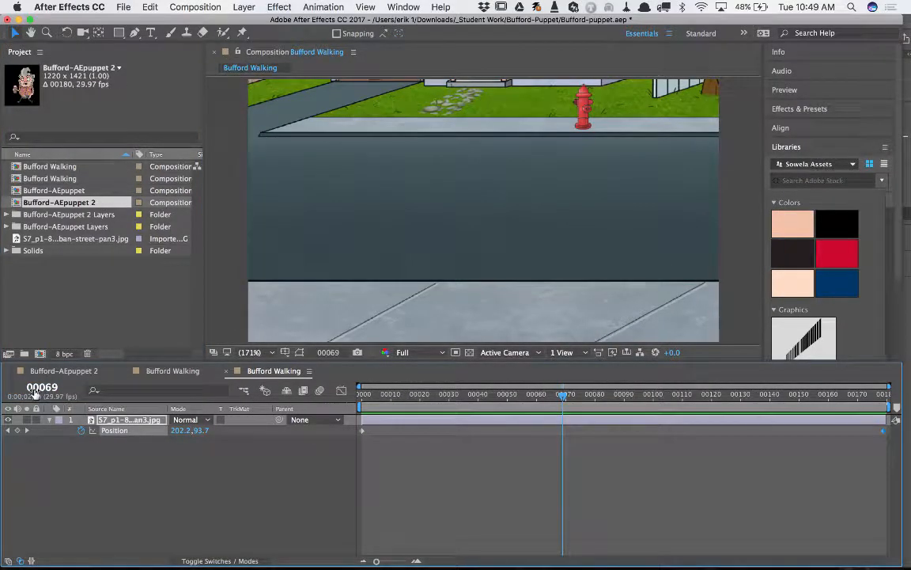
pyautogui.keyDown('super'); pyautogui.click(41, 391); pyautogui.keyUp('super')
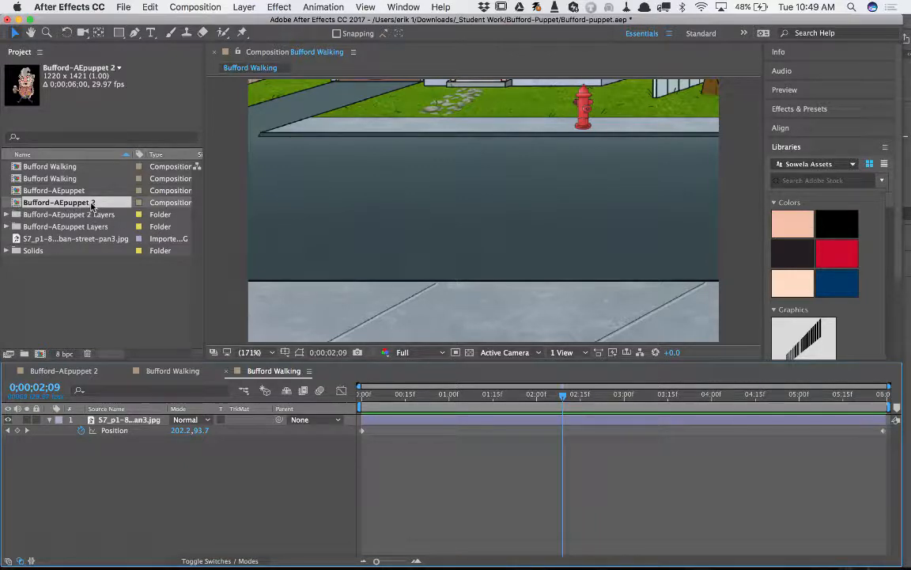
# Add the Bufford-AEpuppet 2 composition to Bufford Walking as a layer above the street background
pyautogui.moveTo(25, 204); pyautogui.dragTo(638, 238)
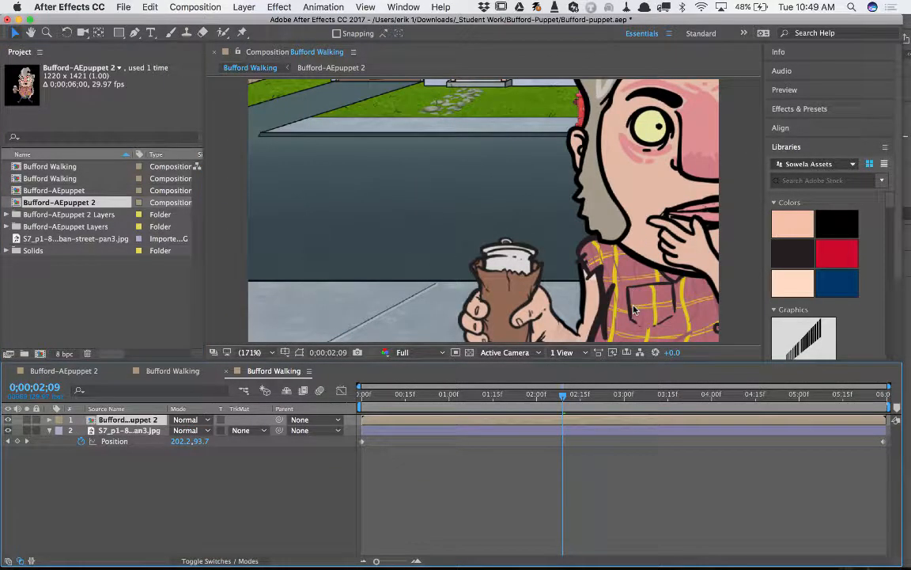
# Move the character layer up in the frame until its feet rest over the sidewalk, and preview the walk against the panning background
pyautogui.moveTo(635, 308); pyautogui.dragTo(559, 113)
pyautogui.press('super+shift+a')
pyautogui.moveTo(603, 277); pyautogui.dragTo(595, 227)
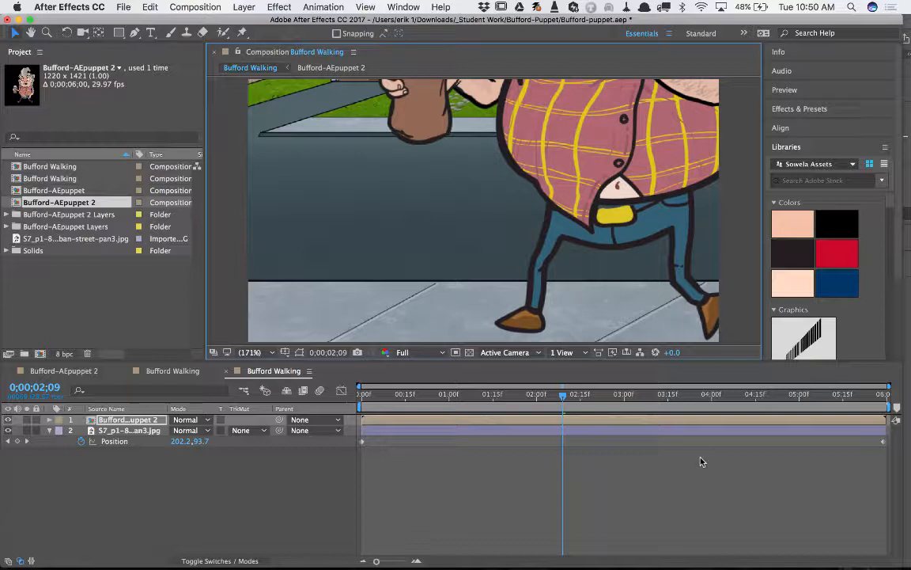
pyautogui.press('space')
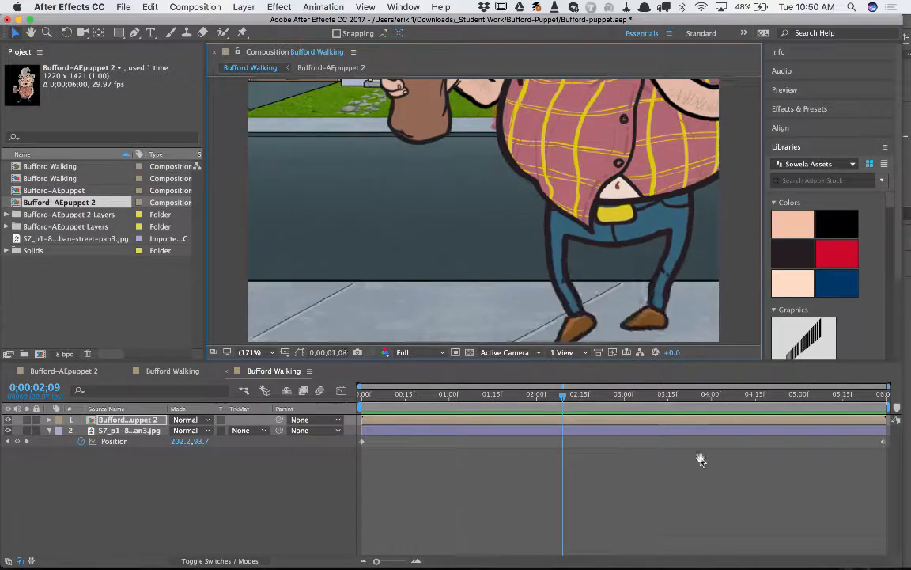
pyautogui.press('space')
# Scale the character layer to 32%, place it over the sidewalk at about 646.4, 228.4, and preview the walk from the composition's start
pyautogui.click(90, 425)
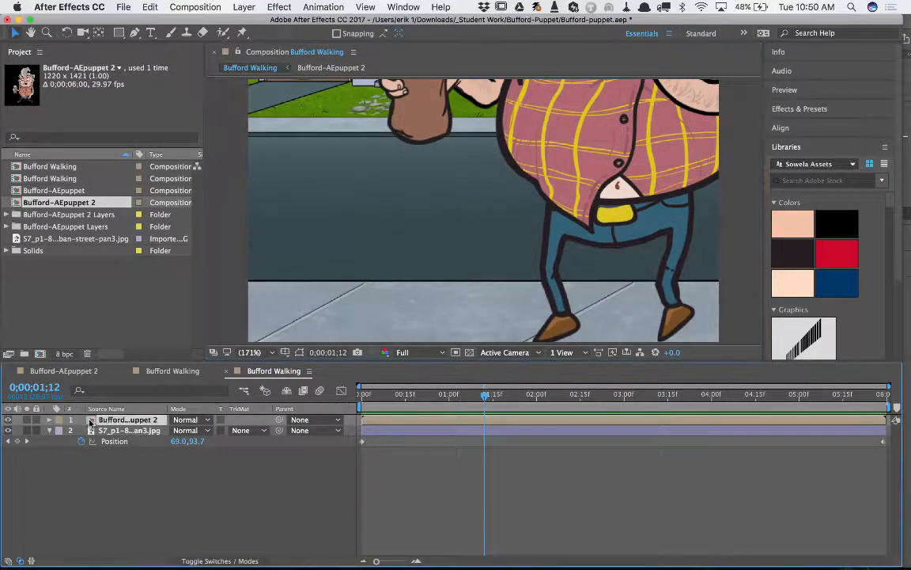
pyautogui.press('s')
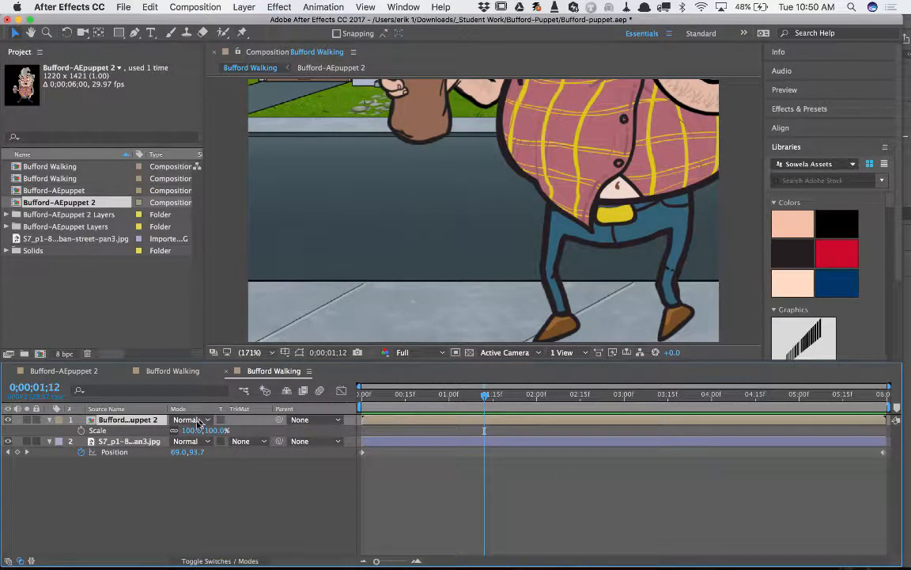
pyautogui.moveTo(193, 430); pyautogui.dragTo(159, 430)
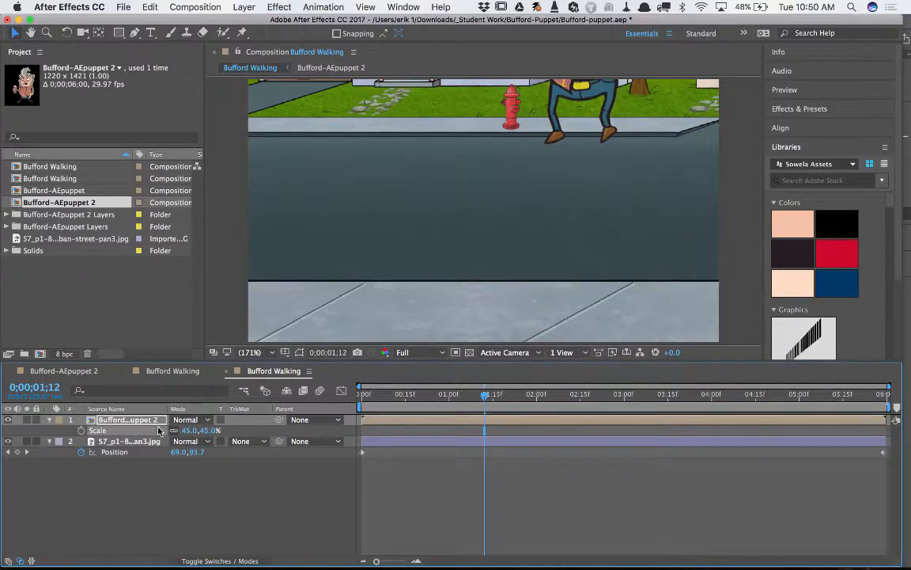
pyautogui.moveTo(578, 118); pyautogui.dragTo(655, 291)
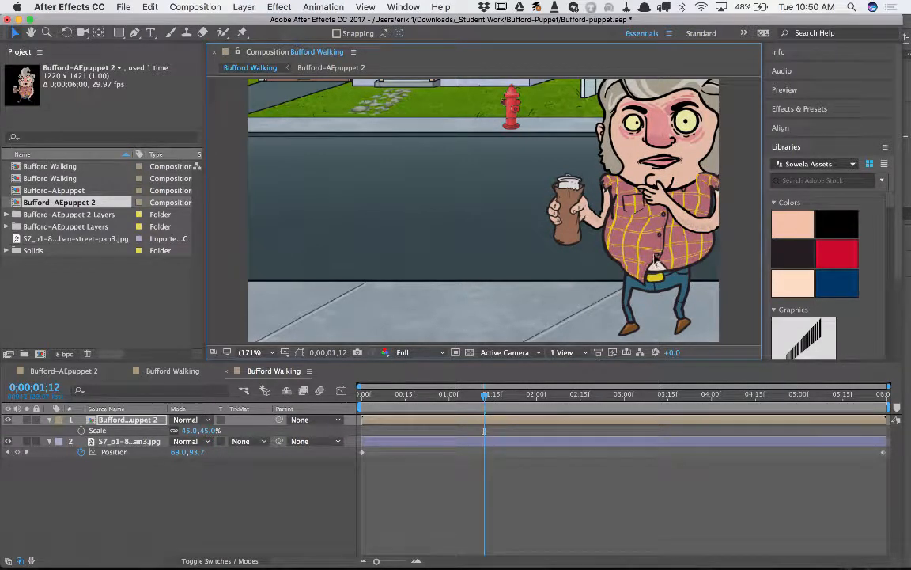
pyautogui.moveTo(482, 397); pyautogui.dragTo(328, 409)
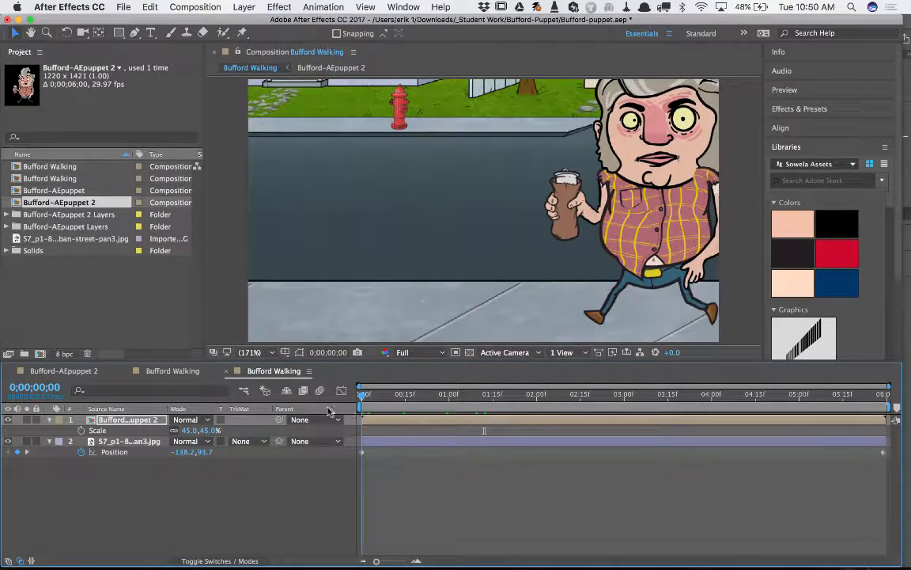
pyautogui.press('space')
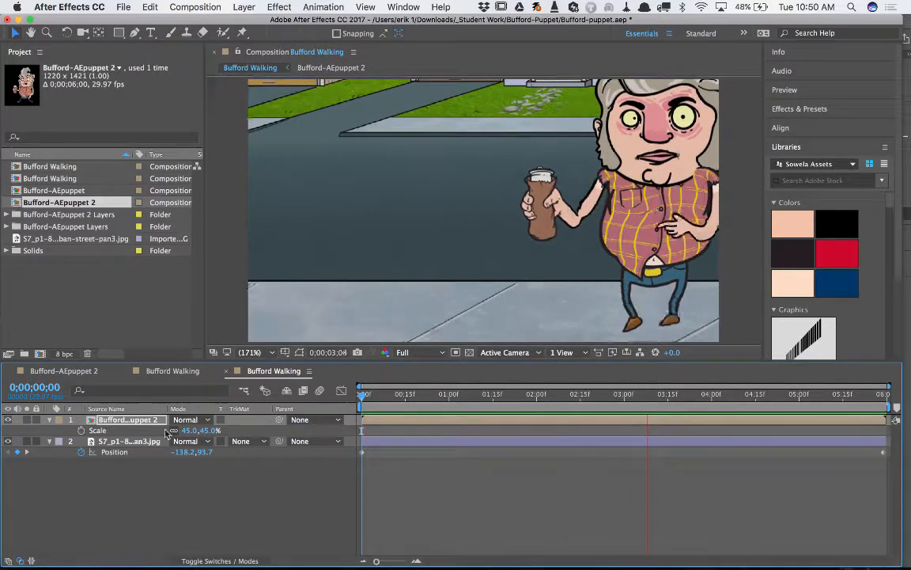
pyautogui.moveTo(189, 431); pyautogui.dragTo(177, 431)
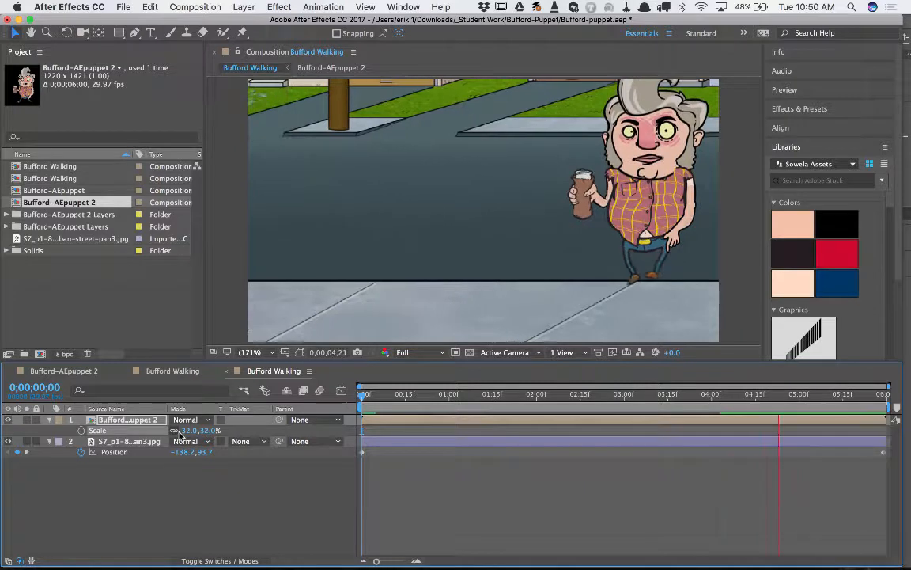
pyautogui.click(637, 216)
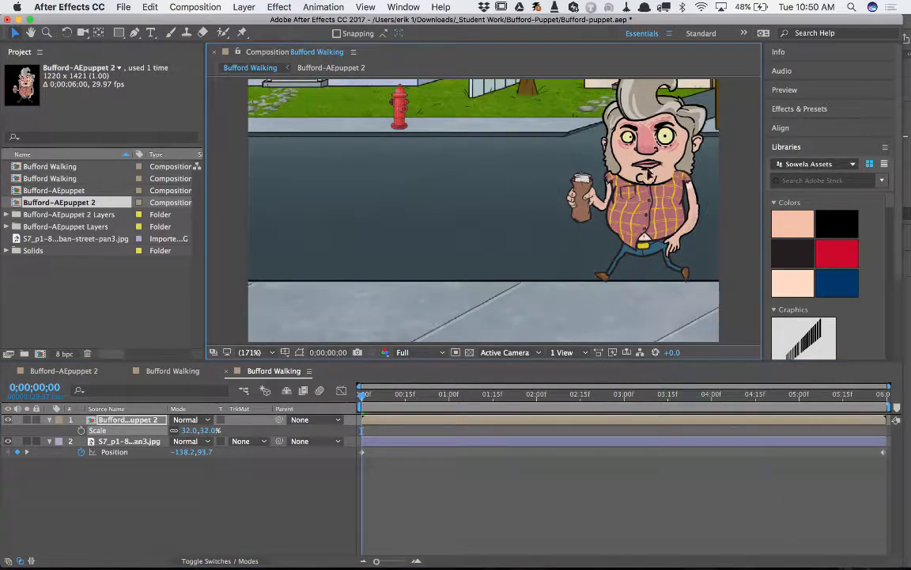
pyautogui.moveTo(645, 196); pyautogui.dragTo(640, 194)
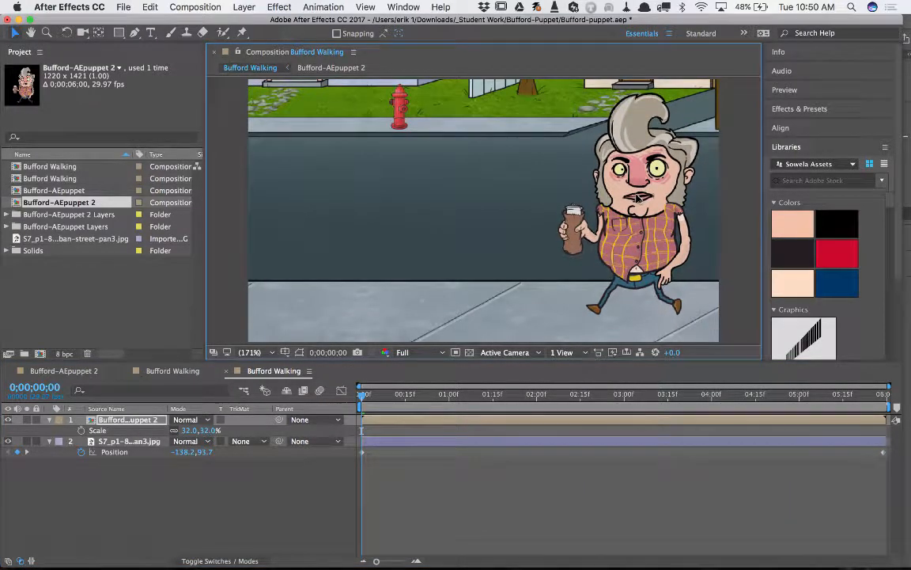
pyautogui.press('space')
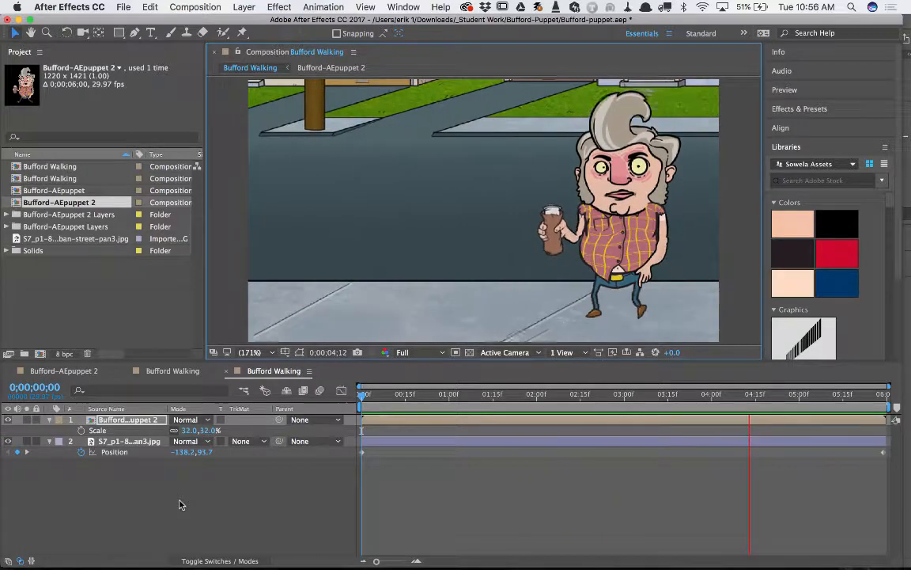
pyautogui.moveTo(396, 560)
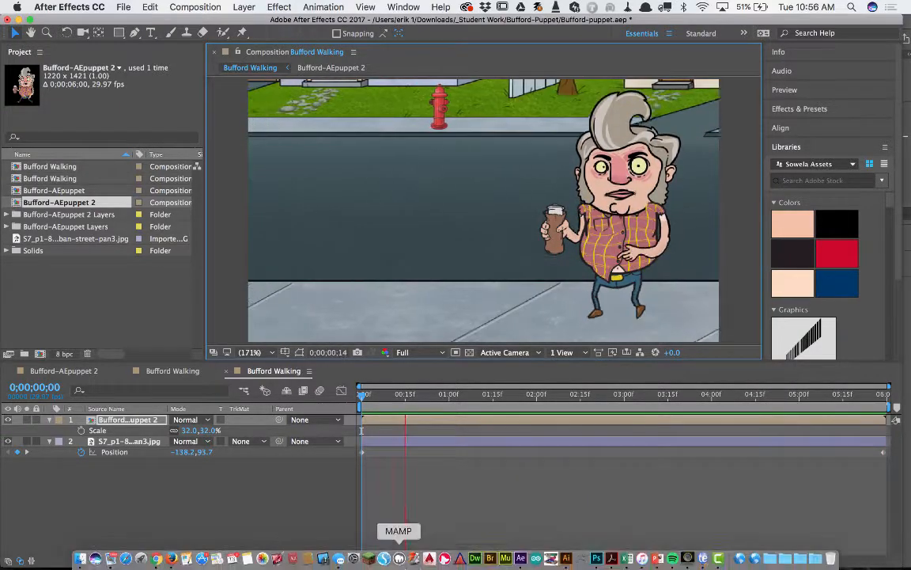
pyautogui.rightClick(722, 559)
pyautogui.click(615, 516)
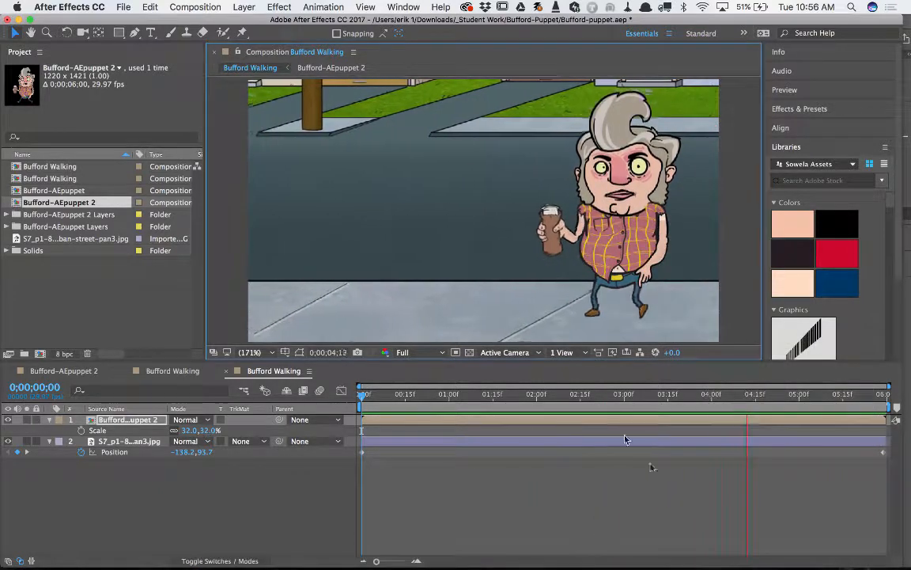
# Try animating the character's Position from a keyframe at 0;00;00;00 to a spot across the frame at 0;00;05;29, and preview it
pyautogui.moveTo(712, 404); pyautogui.dragTo(292, 405)
pyautogui.press('p')
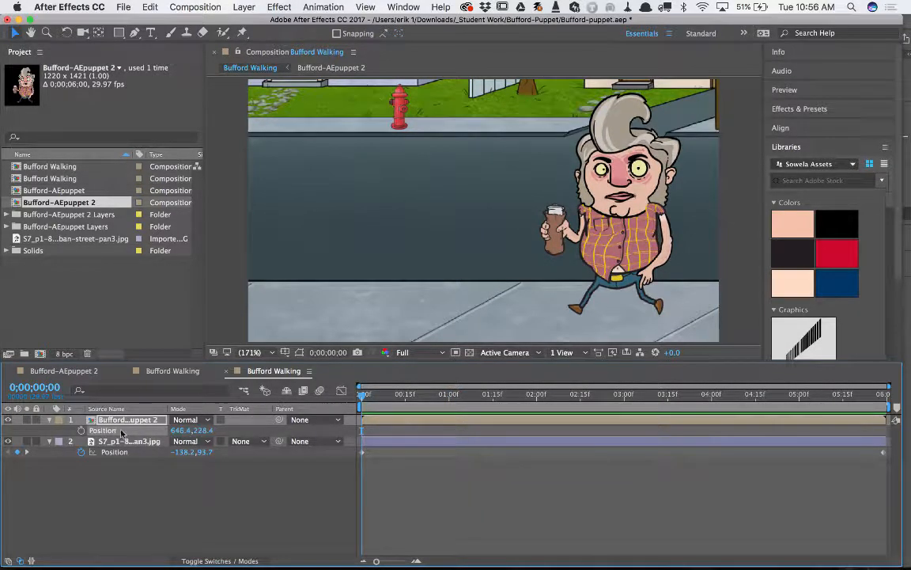
pyautogui.click(81, 430)
pyautogui.moveTo(383, 398); pyautogui.dragTo(900, 422)
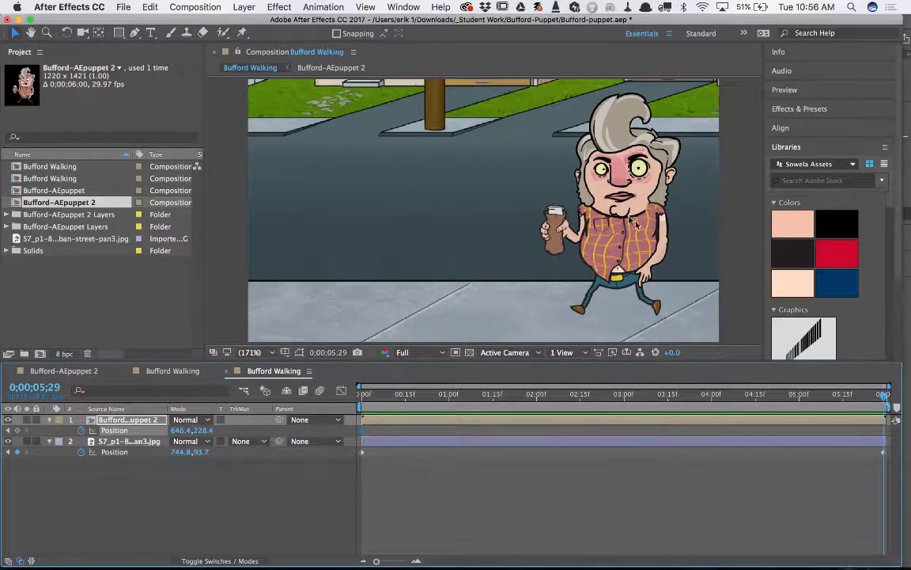
pyautogui.moveTo(637, 224); pyautogui.dragTo(341, 243)
pyautogui.press('space')
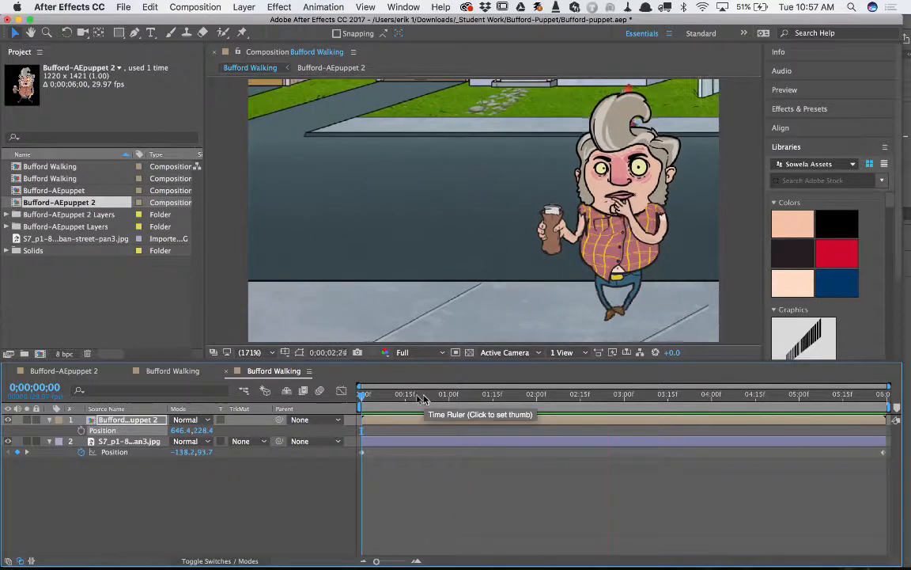
# Move the character horizontally toward the middle of the frame, to about 421.6, 228.4, at the composition's start, and deselect its layer
pyautogui.press('Home')
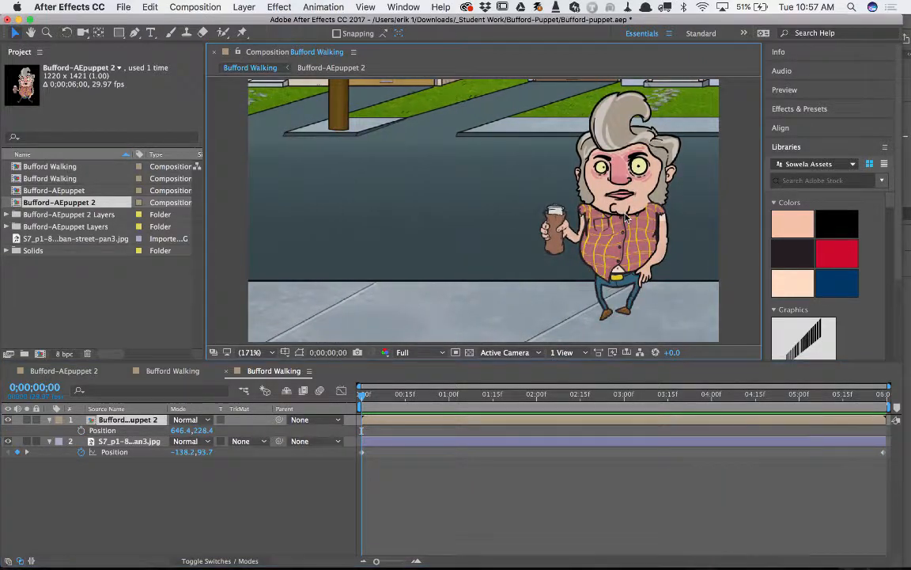
pyautogui.press('space')
pyautogui.moveTo(483, 232); pyautogui.dragTo(503, 229)
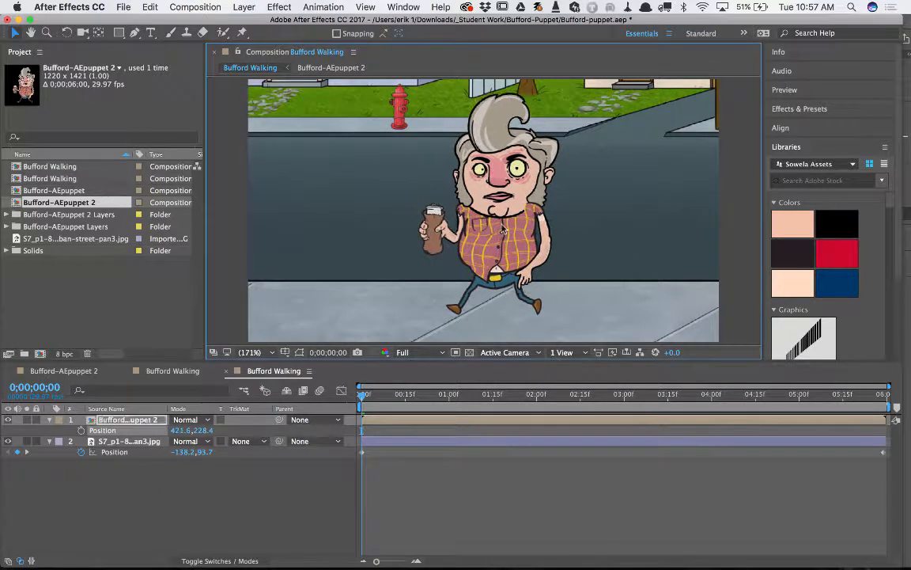
pyautogui.click(133, 488)
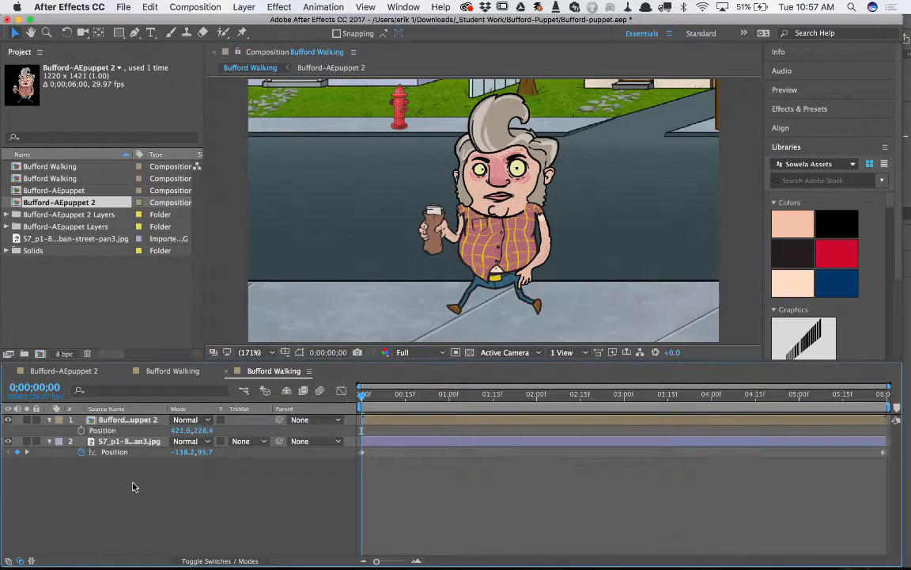
# Create an 872 x 486 px black solid and mask it with a flat ellipse beneath the character's feet as a shadow
pyautogui.click(119, 33)
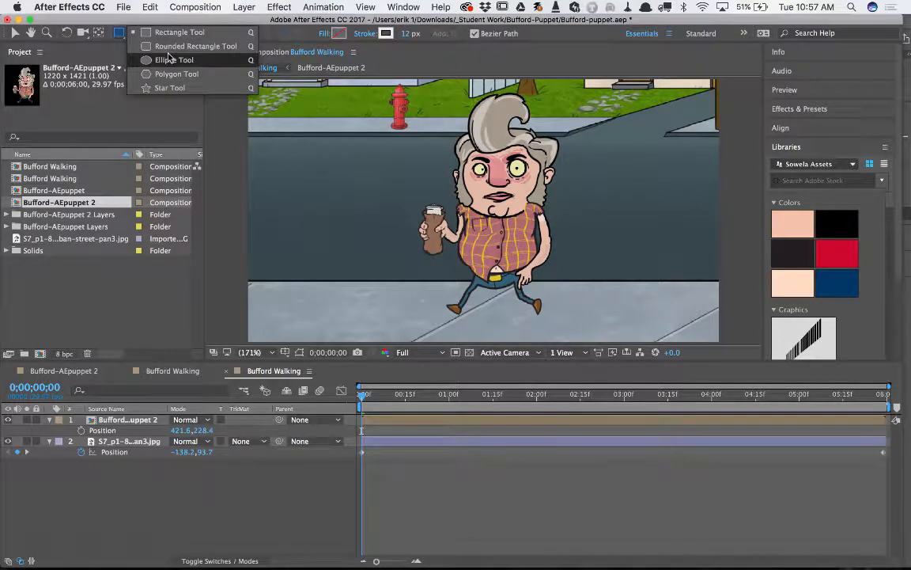
pyautogui.click(244, 8)
pyautogui.moveTo(261, 28)
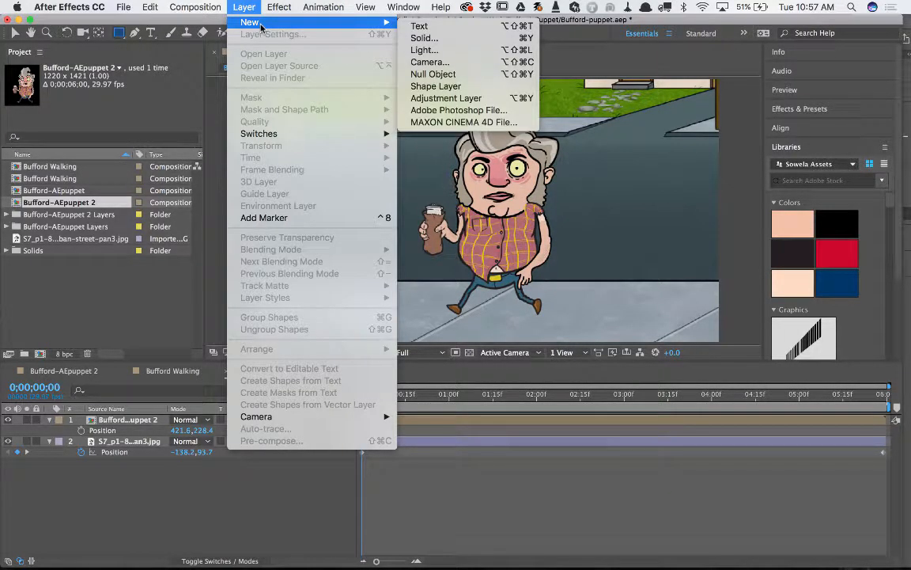
pyautogui.click(469, 40)
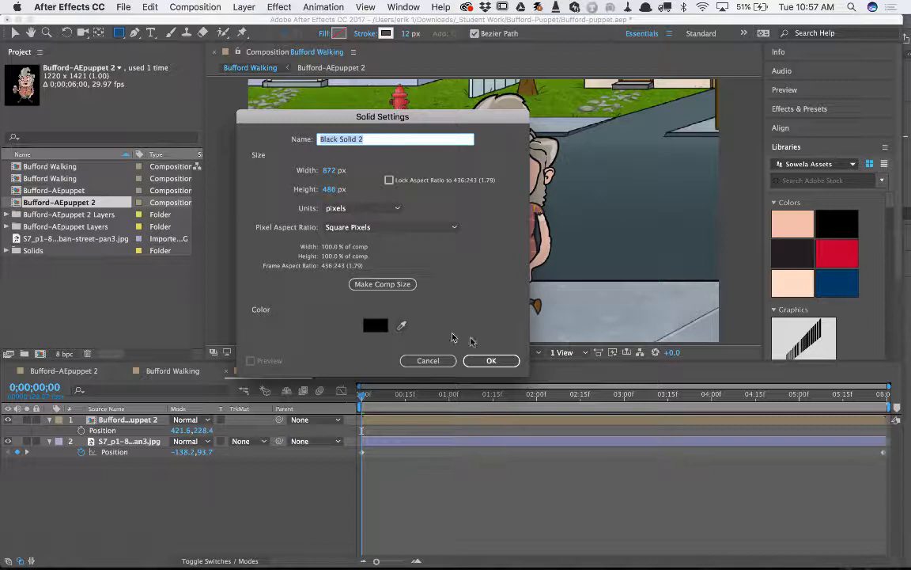
pyautogui.click(492, 360)
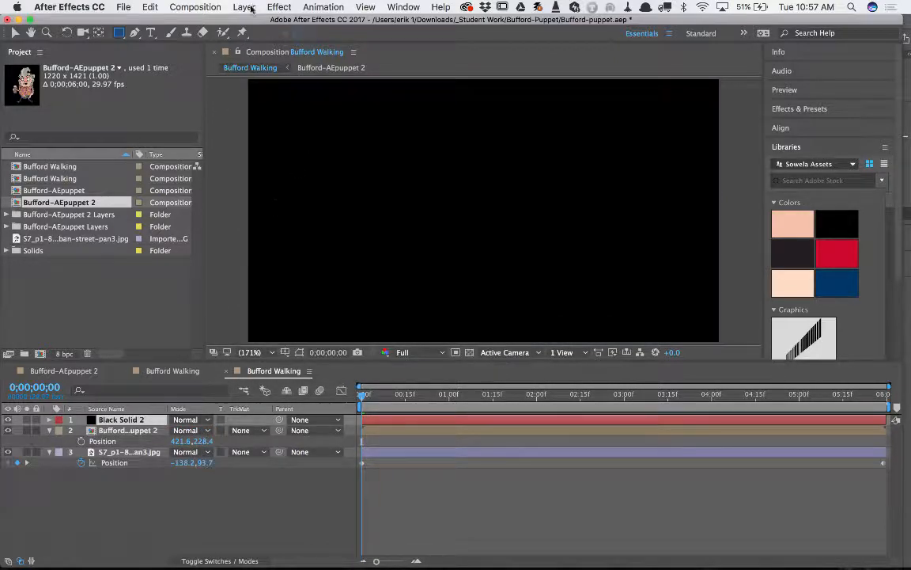
pyautogui.moveTo(122, 36); pyautogui.dragTo(143, 62)
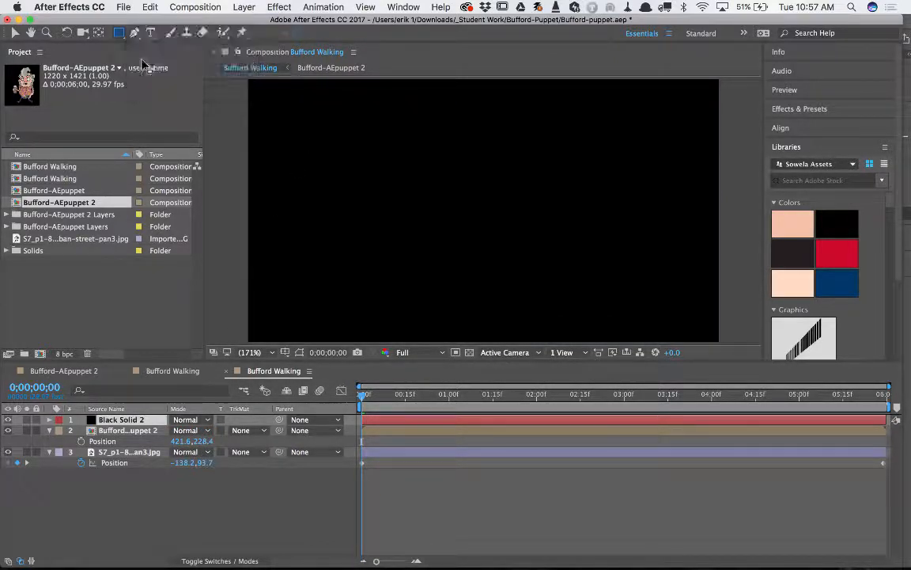
pyautogui.moveTo(427, 294)
pyautogui.mouseDown()
pyautogui.moveTo(487, 315)
pyautogui.moveTo(553, 320)
pyautogui.moveTo(521, 312)
pyautogui.moveTo(541, 325)
pyautogui.moveTo(544, 279)
pyautogui.moveTo(533, 301)
pyautogui.moveTo(541, 315)
pyautogui.moveTo(527, 310)
pyautogui.moveTo(536, 315)
pyautogui.mouseUp()
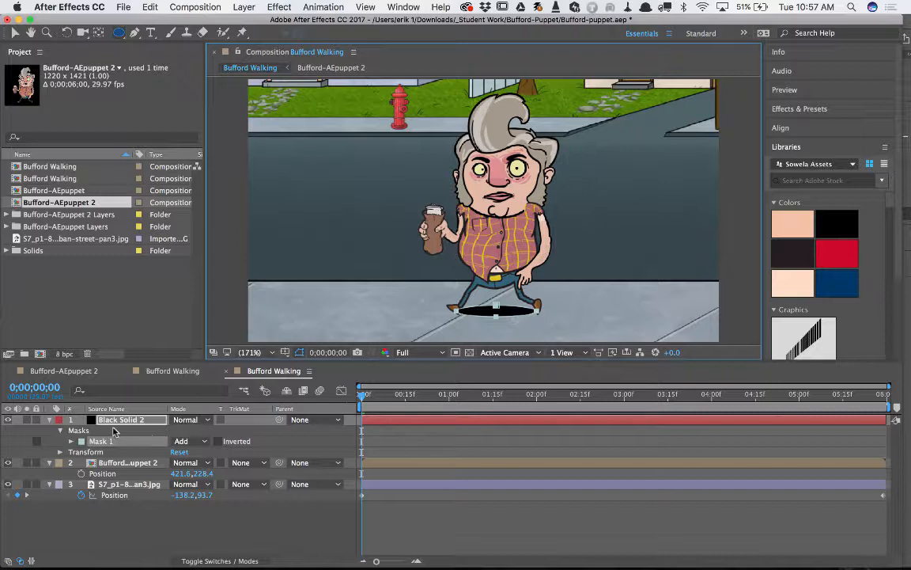
# Soften the shadow's ellipse mask with a 12-pixel feather, 54% opacity and -7-pixel expansion, and return to the Selection tool
pyautogui.click(107, 420)
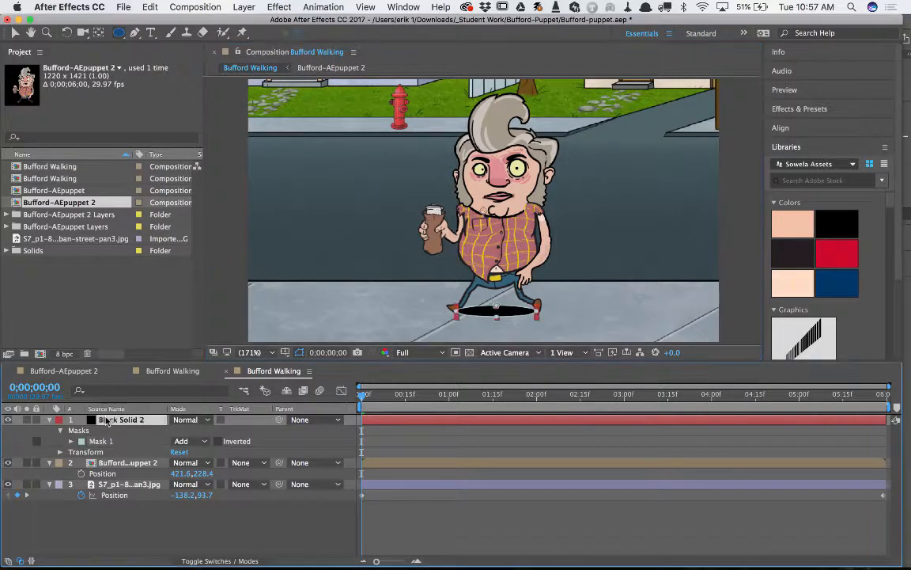
pyautogui.click(72, 441)
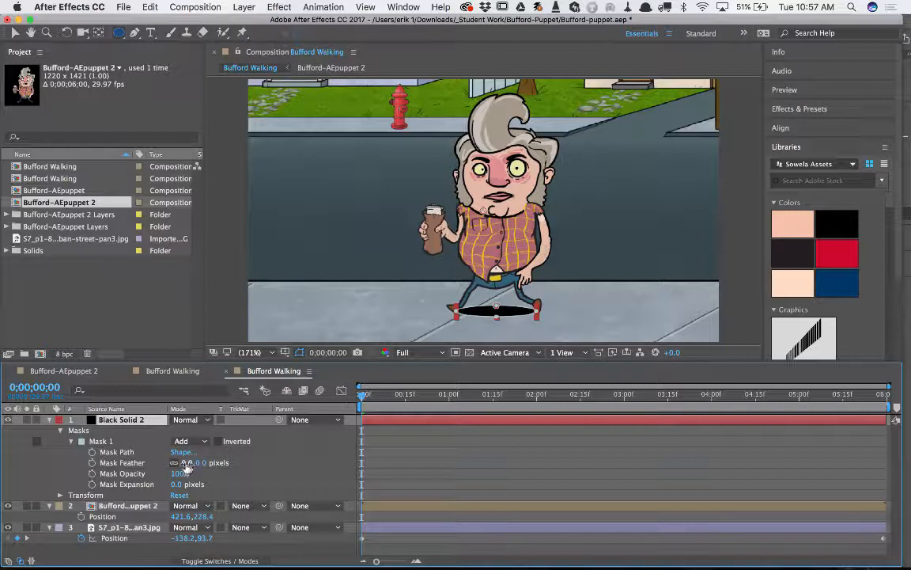
pyautogui.moveTo(186, 466); pyautogui.dragTo(176, 483)
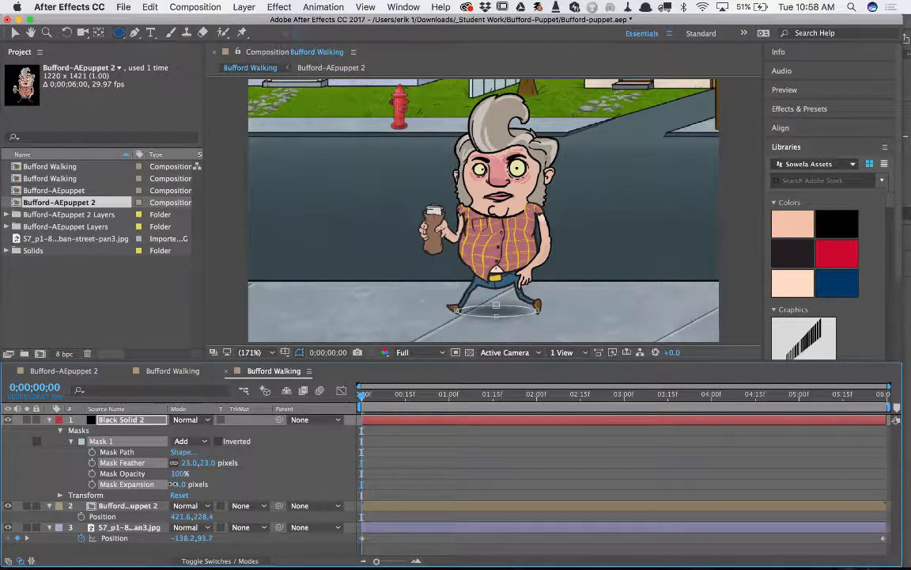
pyautogui.moveTo(173, 483); pyautogui.dragTo(159, 474)
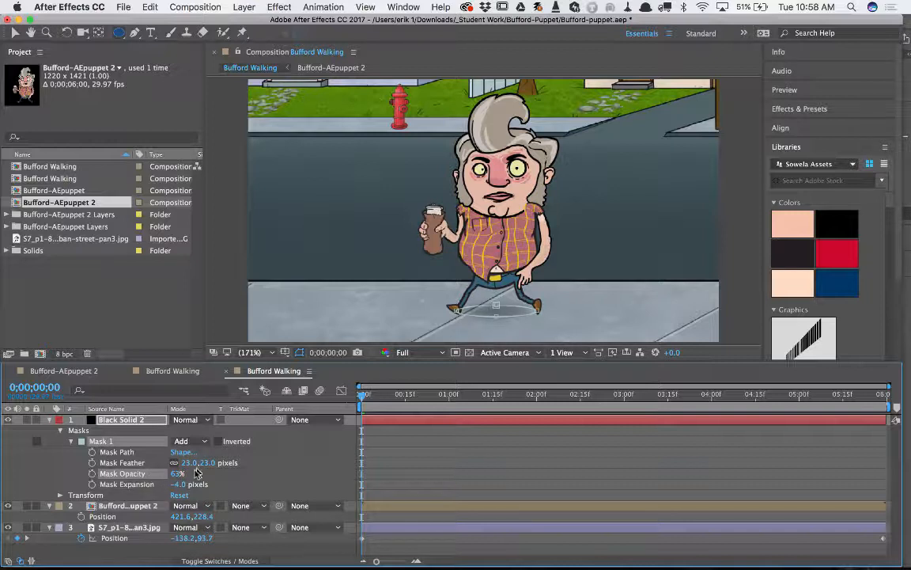
pyautogui.moveTo(187, 463); pyautogui.dragTo(182, 463)
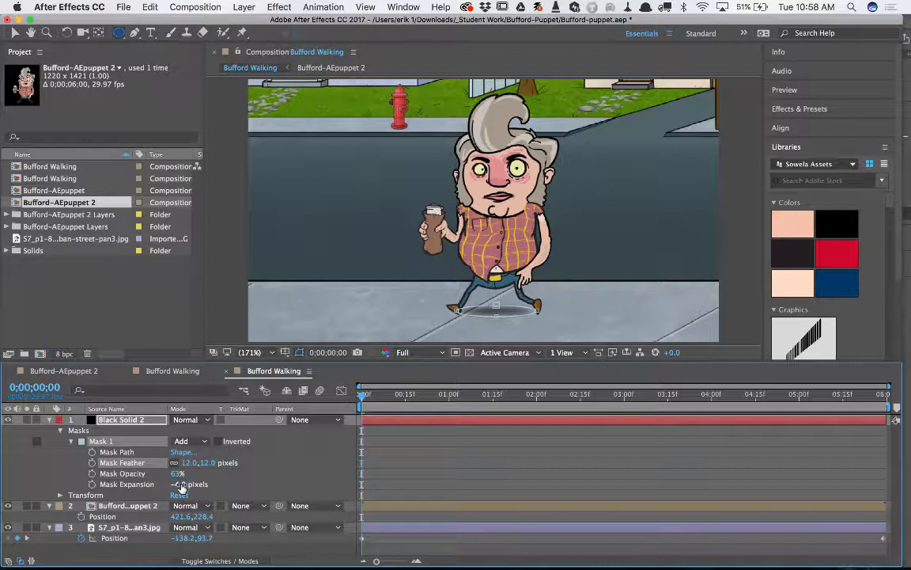
pyautogui.moveTo(180, 483); pyautogui.dragTo(175, 484)
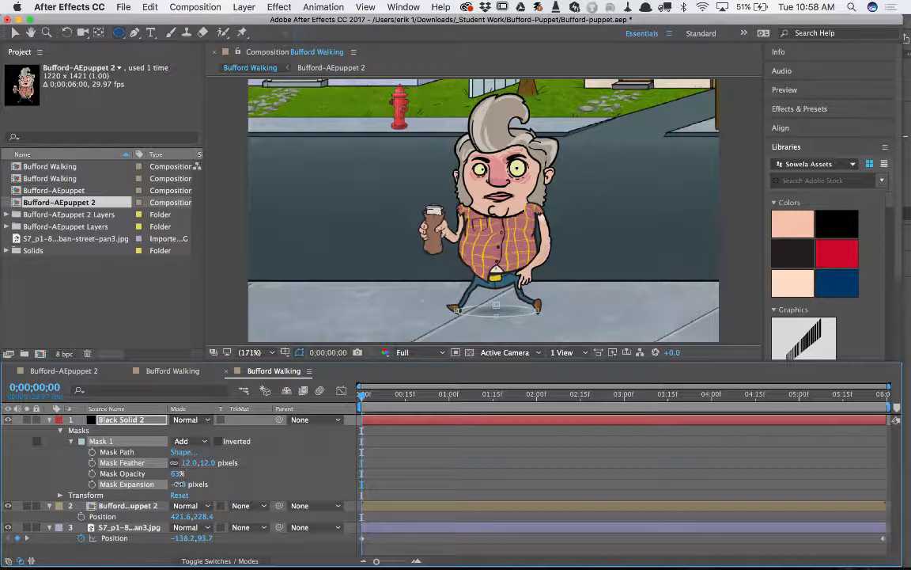
pyautogui.moveTo(177, 484); pyautogui.dragTo(177, 484)
pyautogui.moveTo(178, 483); pyautogui.dragTo(165, 473)
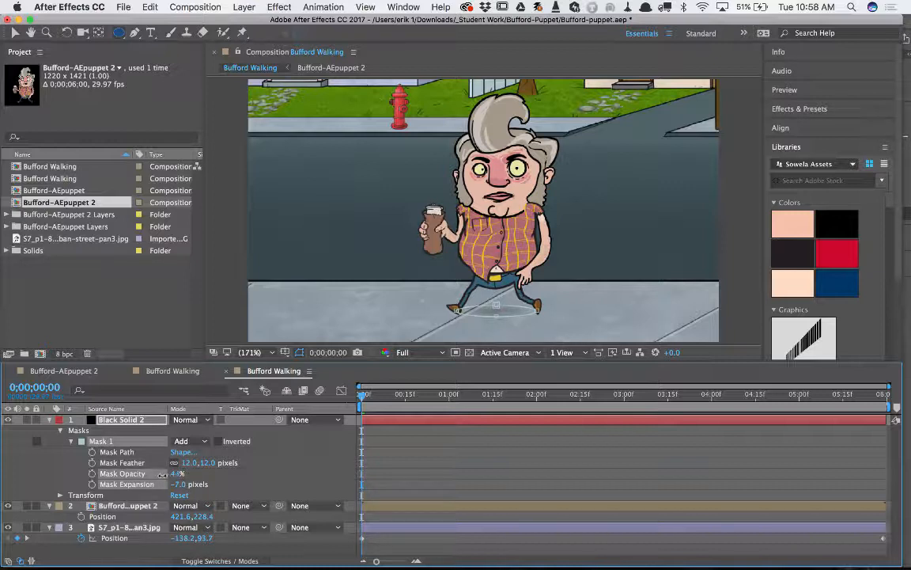
pyautogui.moveTo(167, 473); pyautogui.dragTo(170, 476)
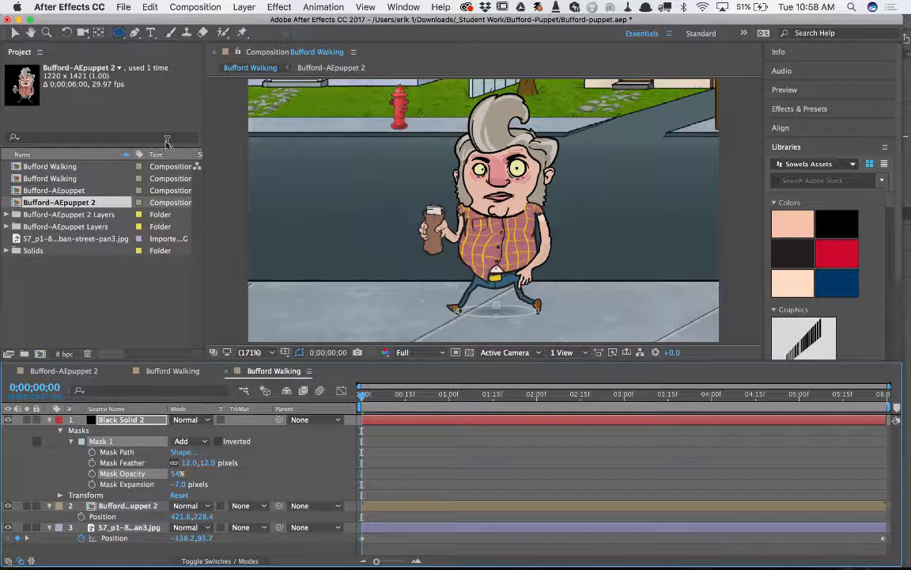
pyautogui.click(18, 34)
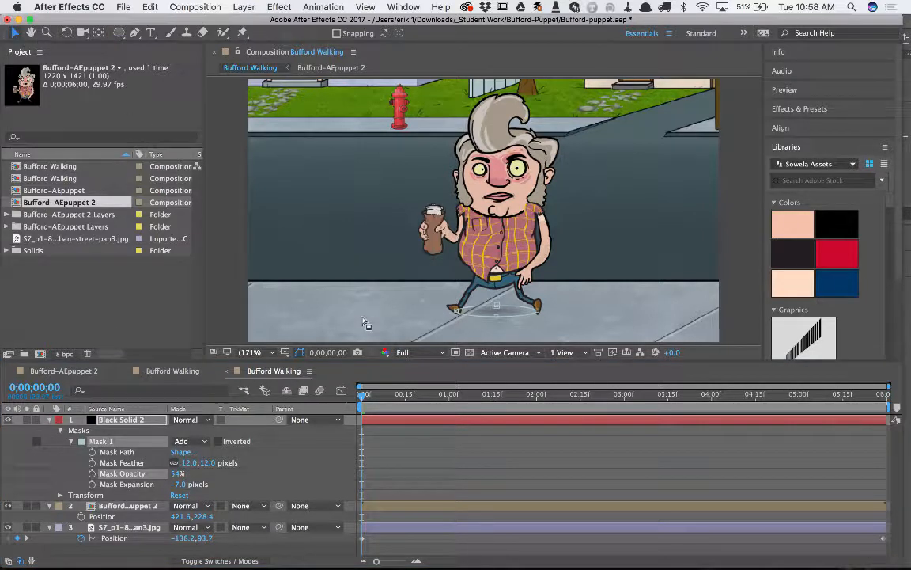
# Deselect the shadow mask and preview the walking animation with its shadow from the composition's start
pyautogui.click(352, 233)
pyautogui.click(334, 191)
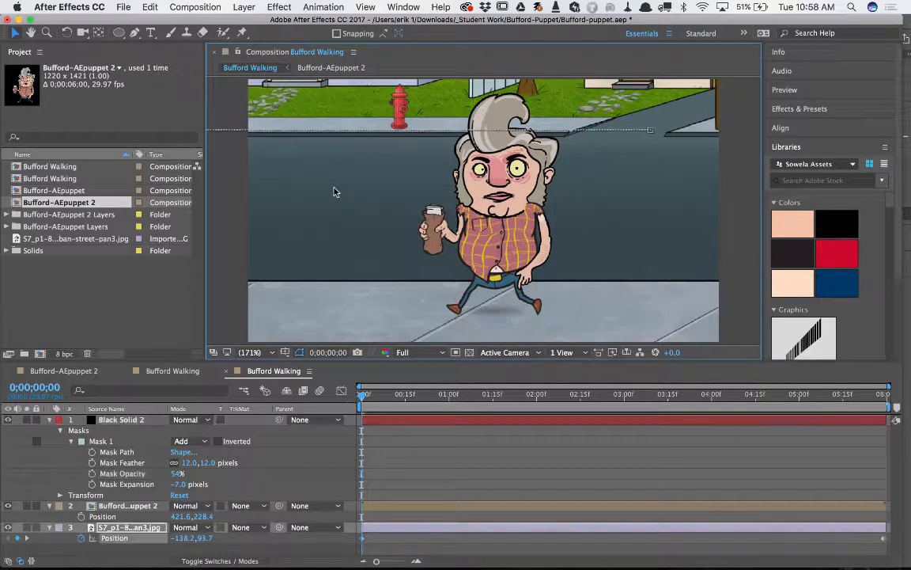
pyautogui.click(369, 397)
pyautogui.press('space')
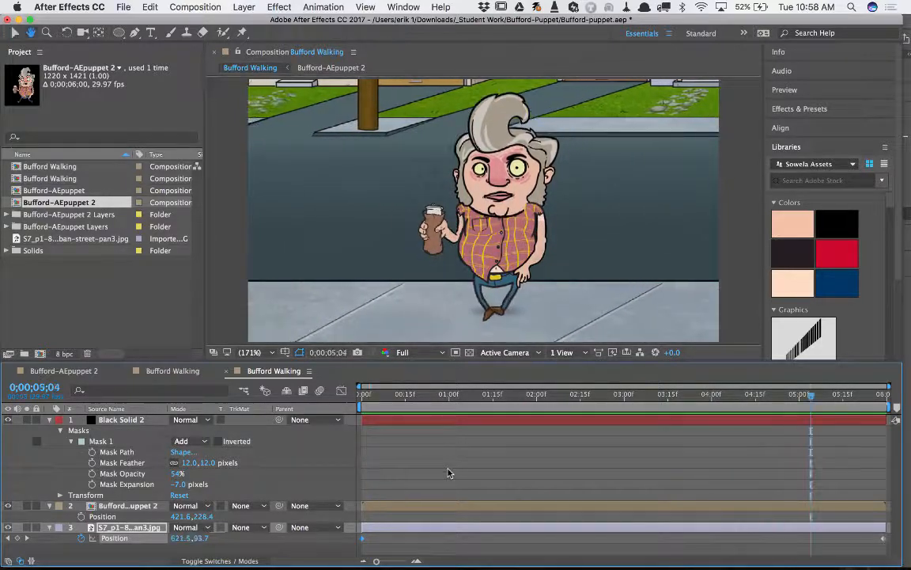
pyautogui.press('space')
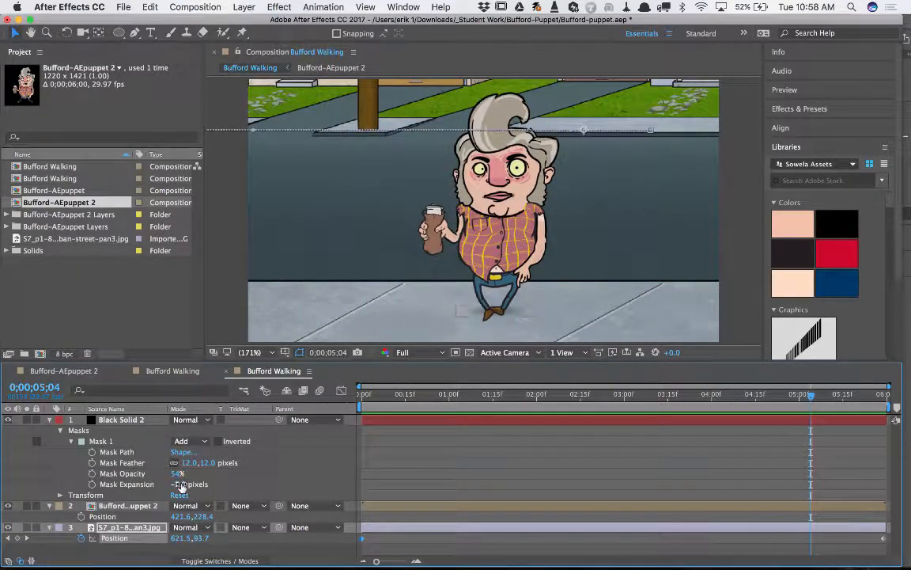
# Set the shadow mask's feather to 15 pixels and its expansion to -8 pixels, and preview the softened shadow
pyautogui.moveTo(180, 484); pyautogui.dragTo(190, 463)
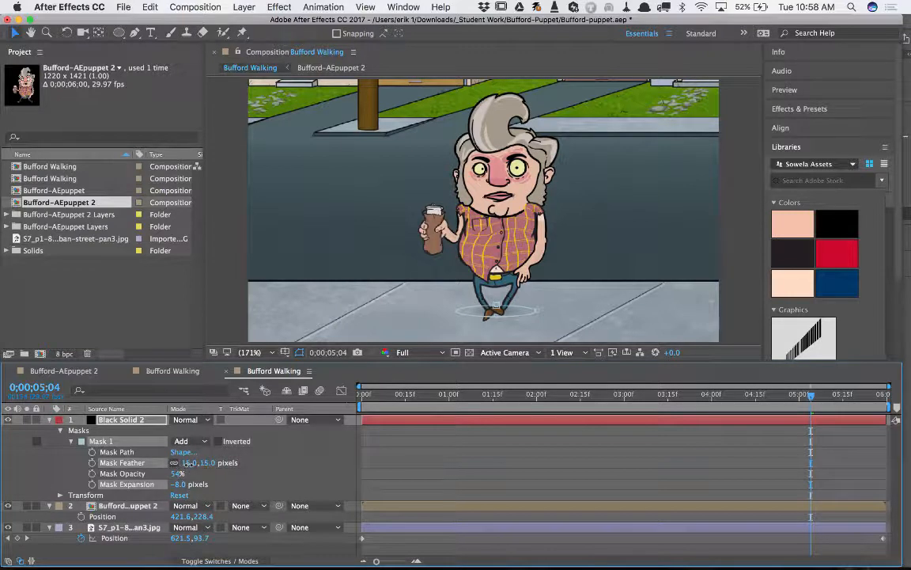
pyautogui.press('space')
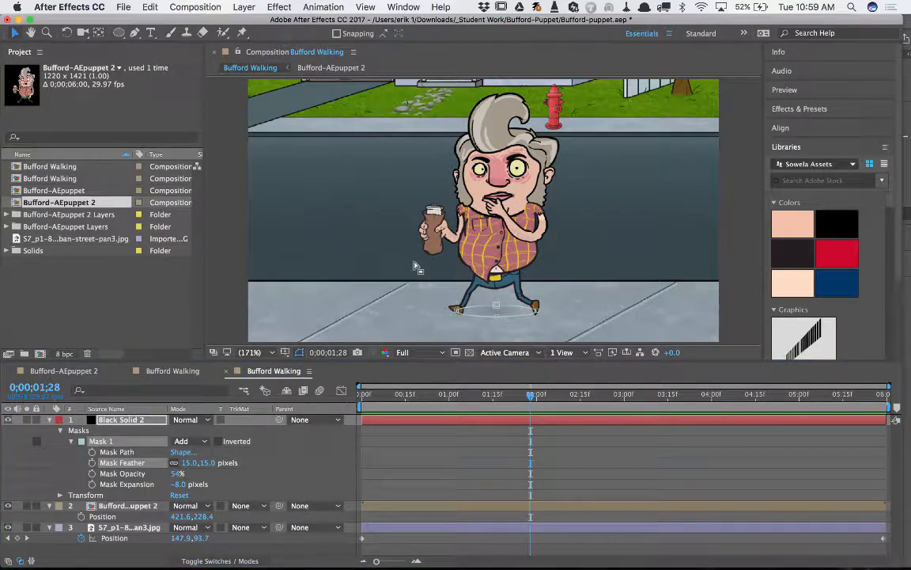
pyautogui.click(485, 319)
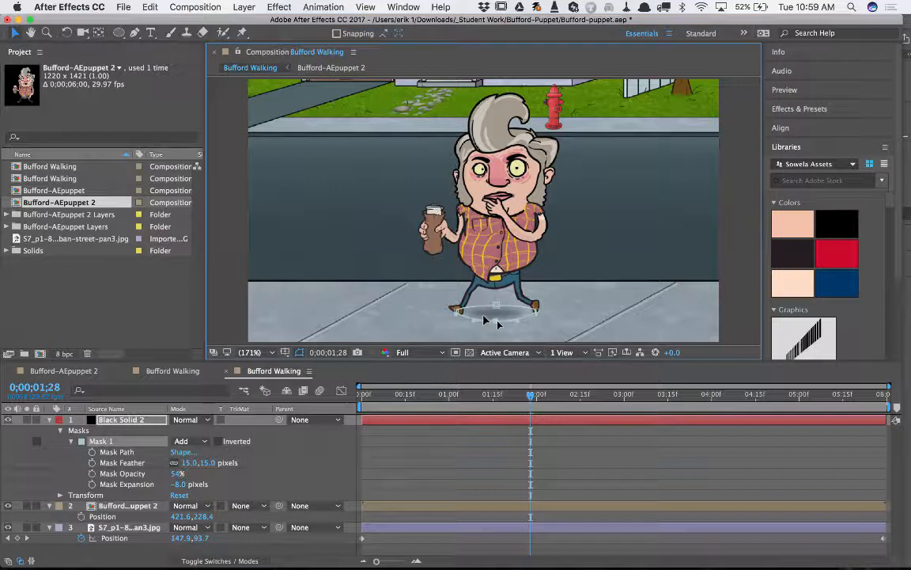
pyautogui.click(296, 242)
pyautogui.press('space')
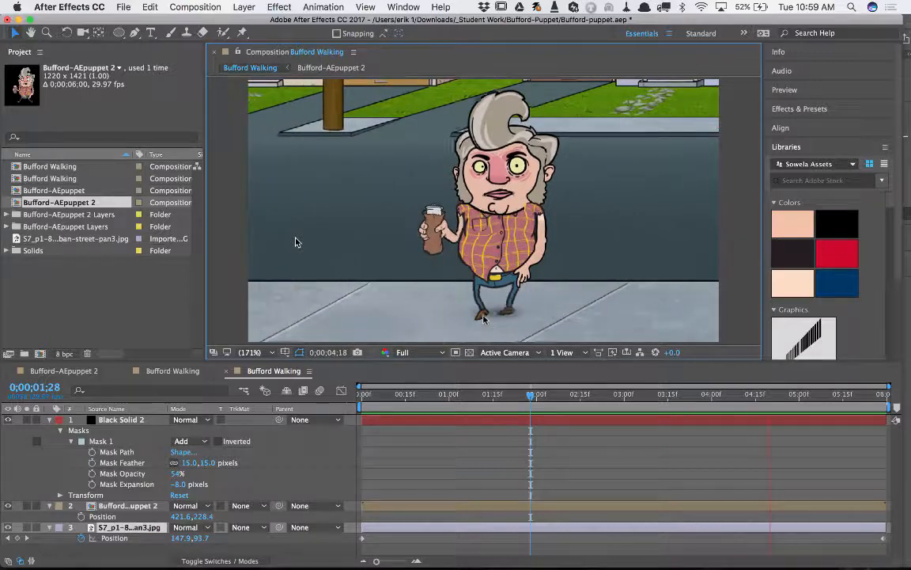
pyautogui.press('space')
# Move the black shadow solid directly beneath the character layer in the stacking order, and start a preview
pyautogui.click(103, 419)
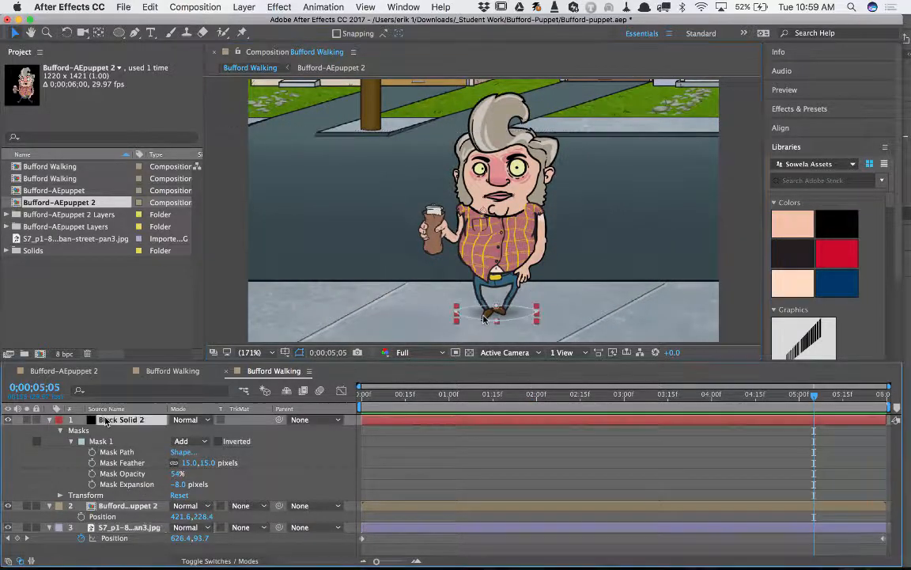
pyautogui.moveTo(122, 507); pyautogui.dragTo(117, 516)
pyautogui.press('space')
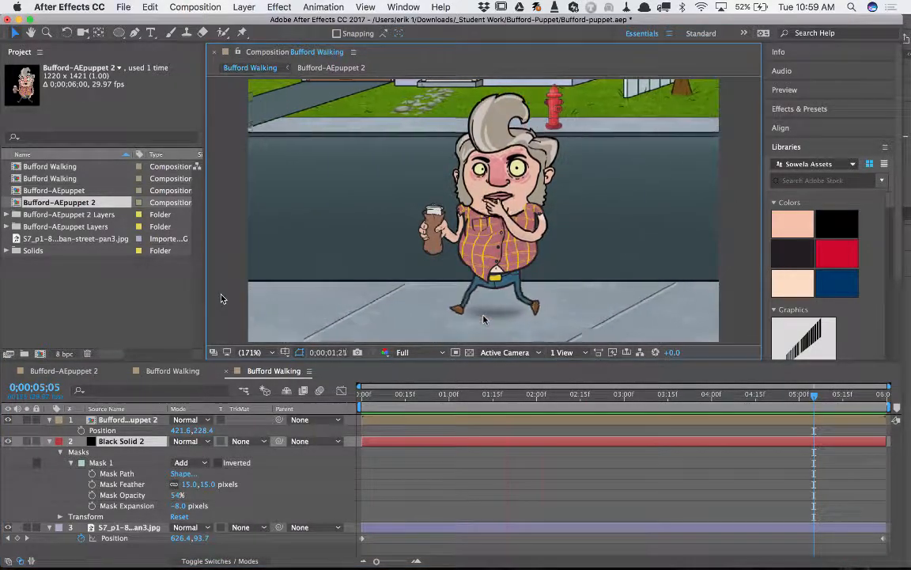
# Review the playing animation at 100% and 200% magnification, return to 100%, and make the composition viewer taller
pyautogui.scroll(-4, 485, 319)
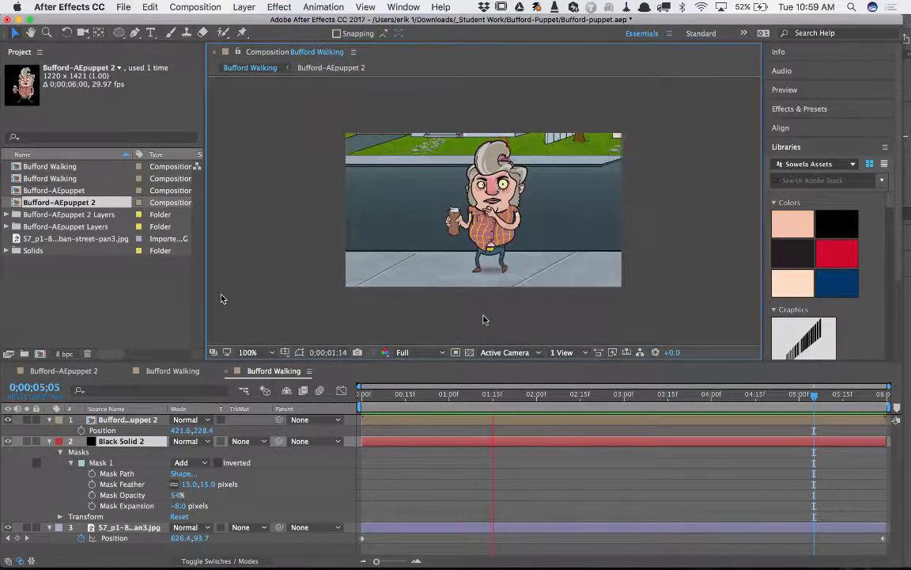
pyautogui.press('.')
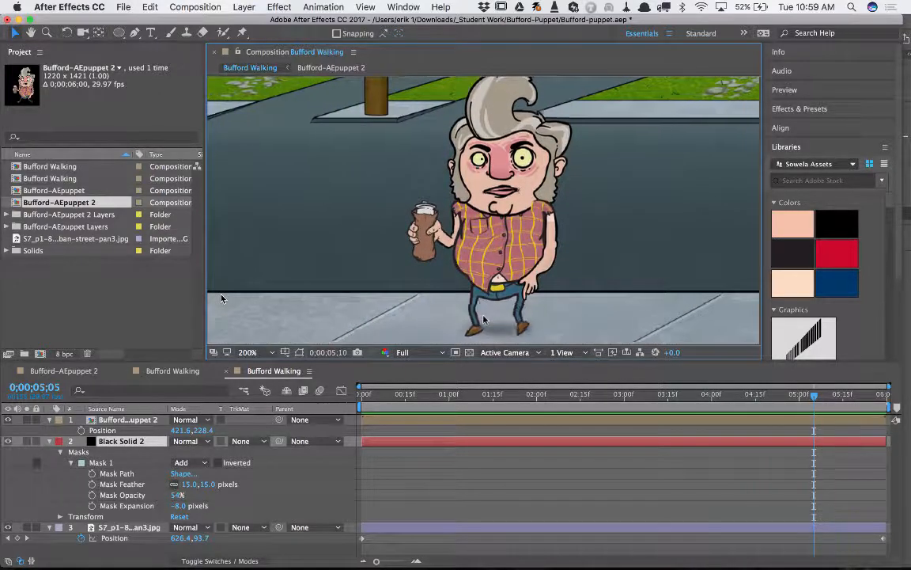
pyautogui.press(',')
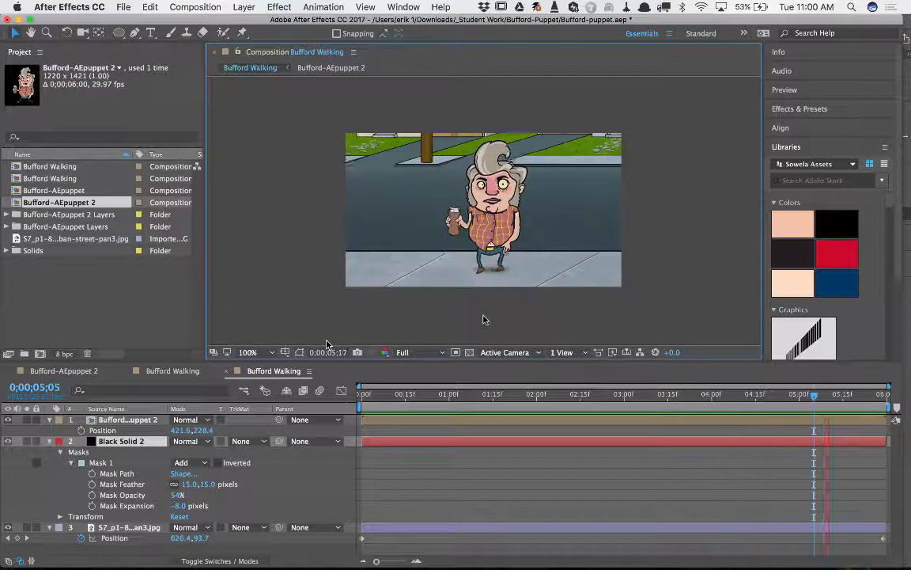
pyautogui.moveTo(331, 362); pyautogui.dragTo(337, 385)
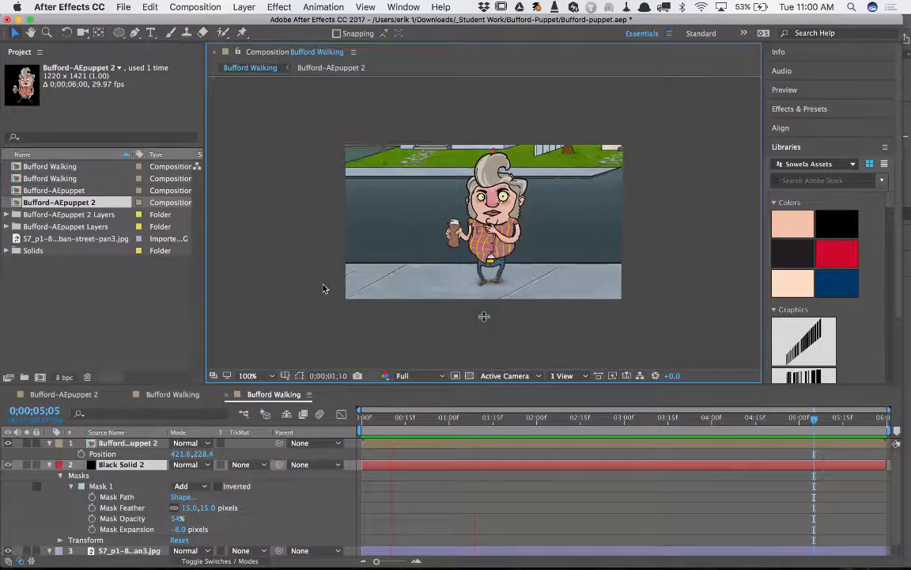